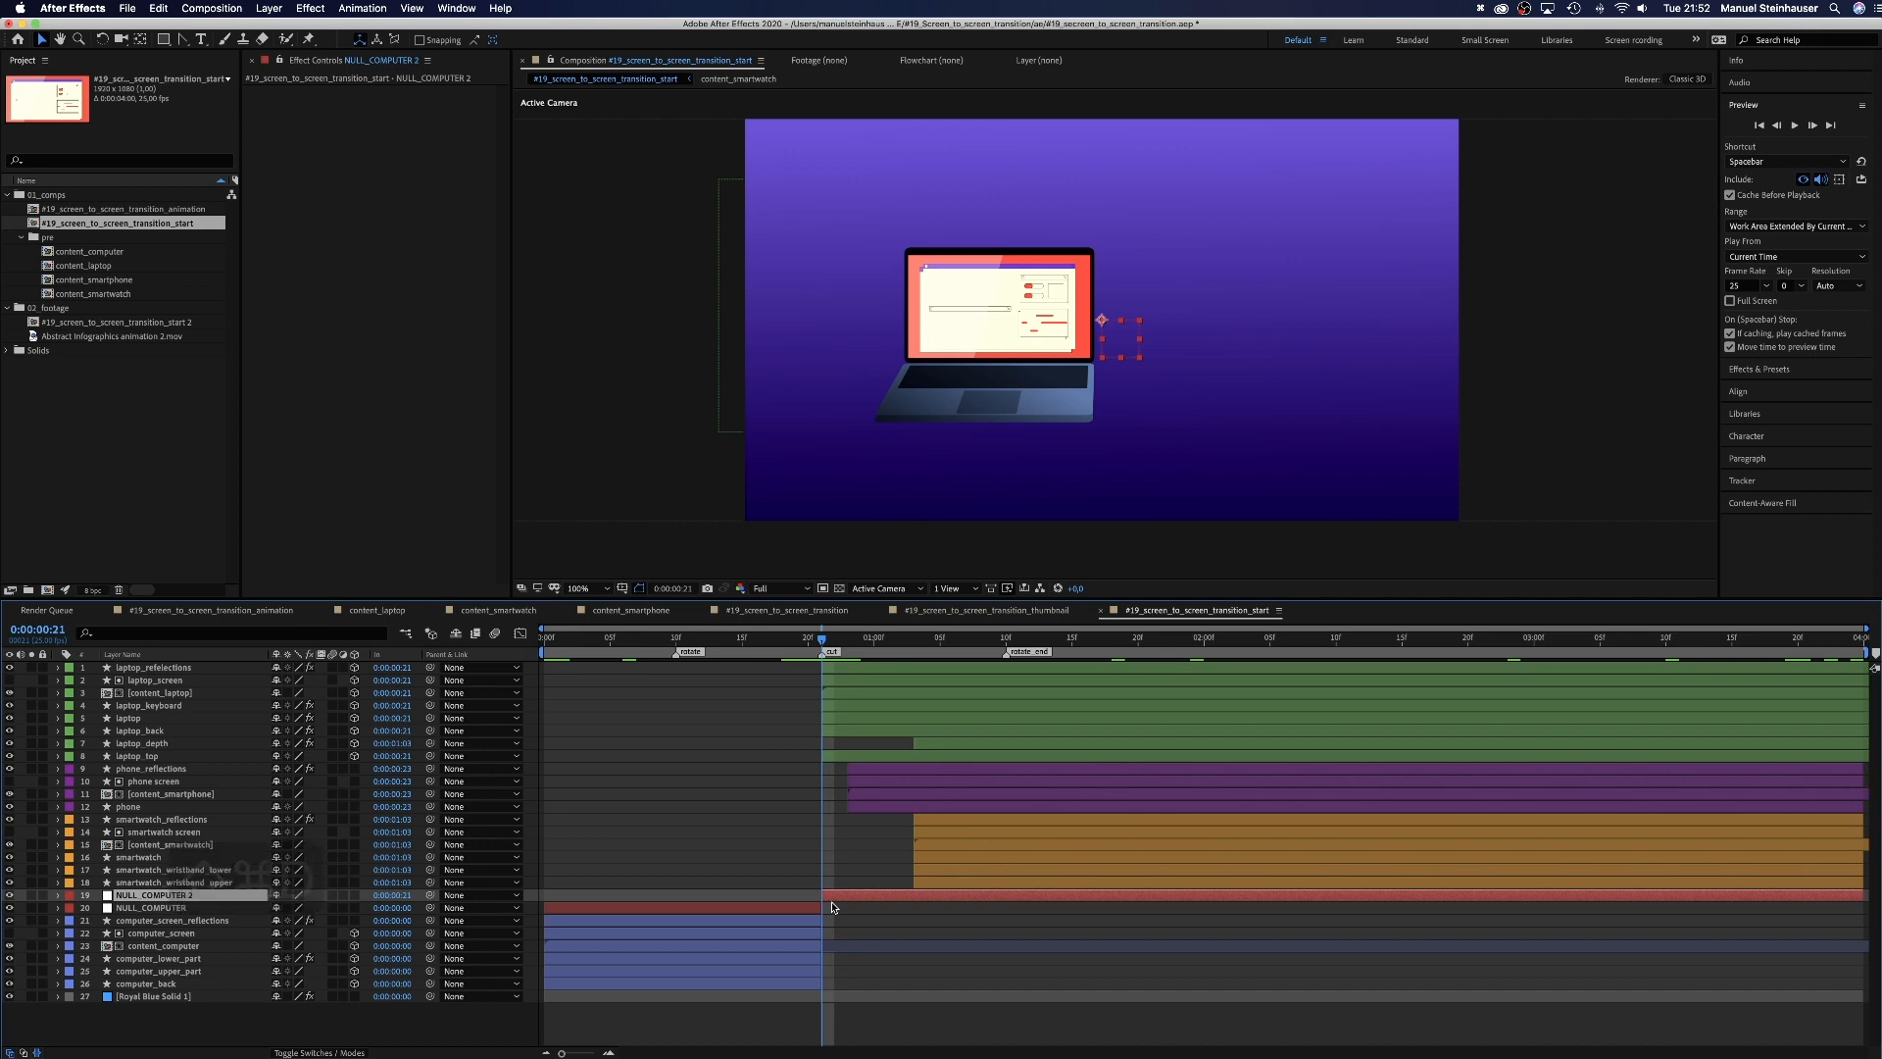
Step: Make NULL_COMPUTER a 3D layer and parent the six computer layers, from computer_screen_reflections to computer_back, to it
{"action": "key", "text": "Home"}
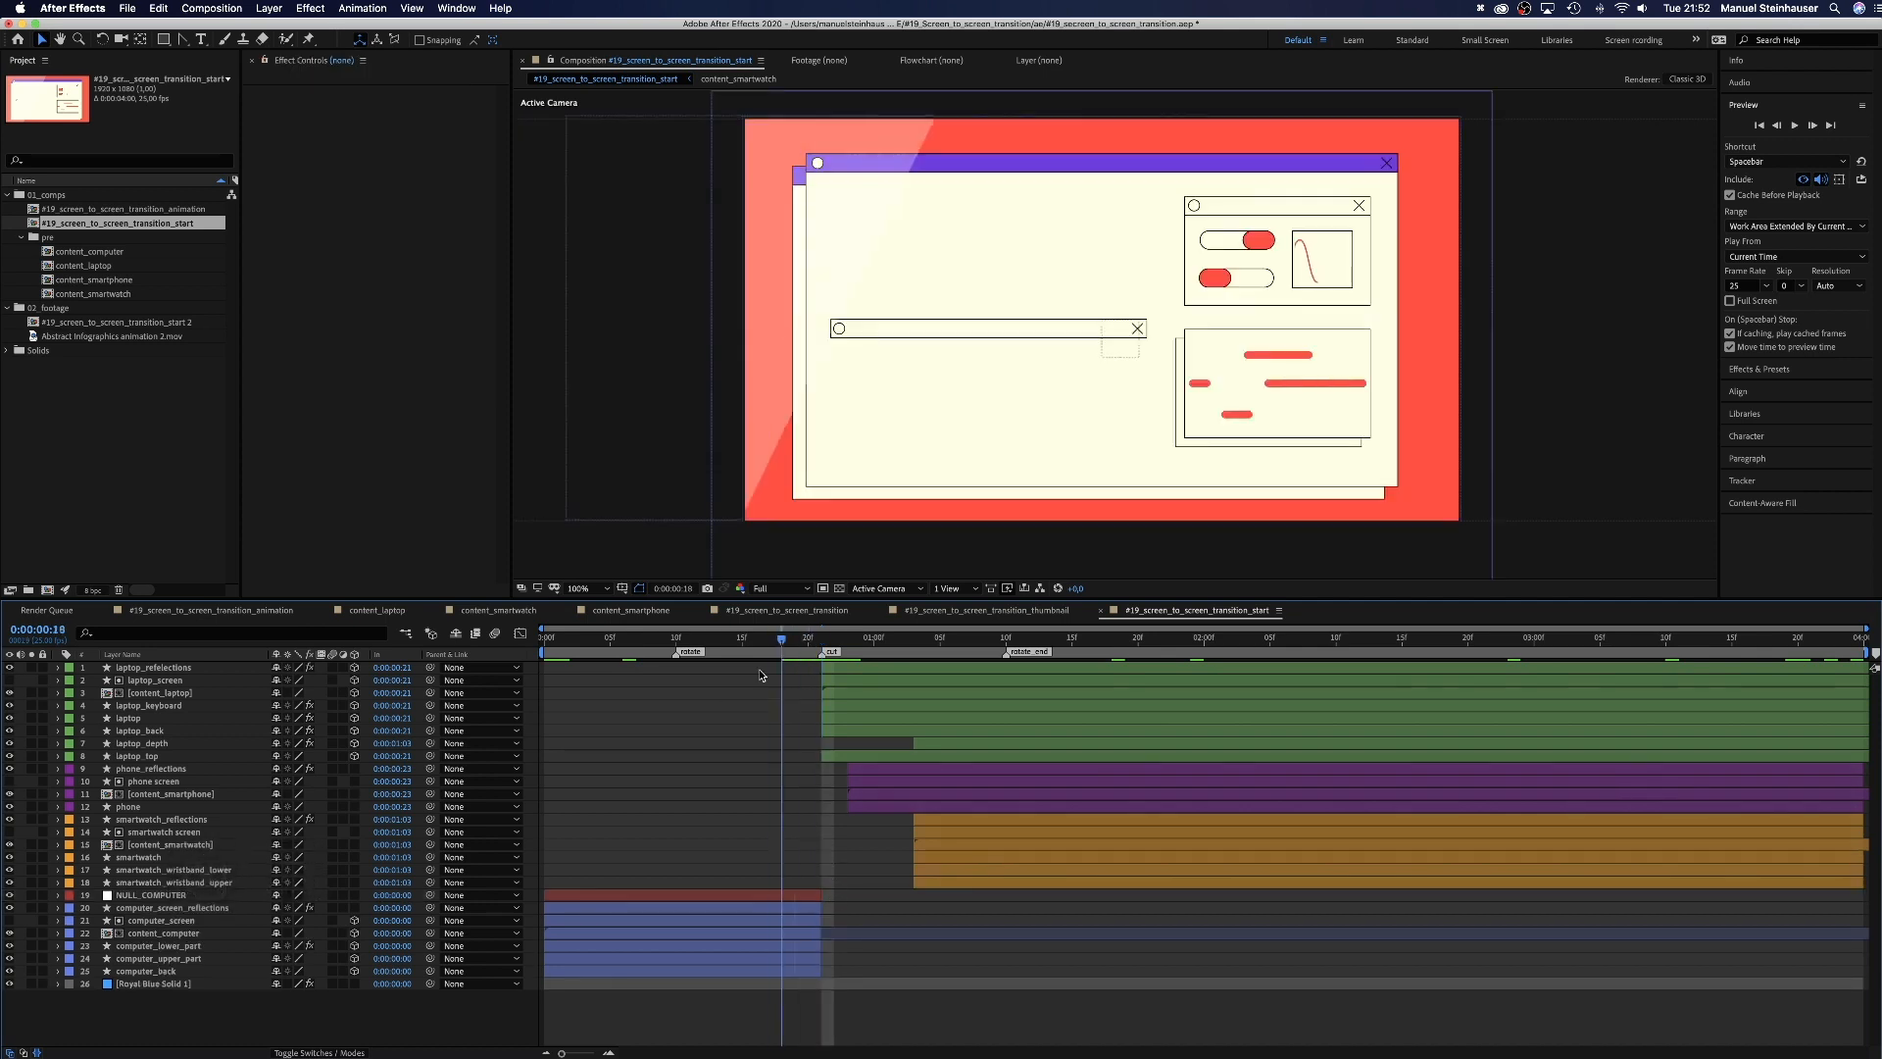
{"action": "left_click", "coordinate": [354, 896]}
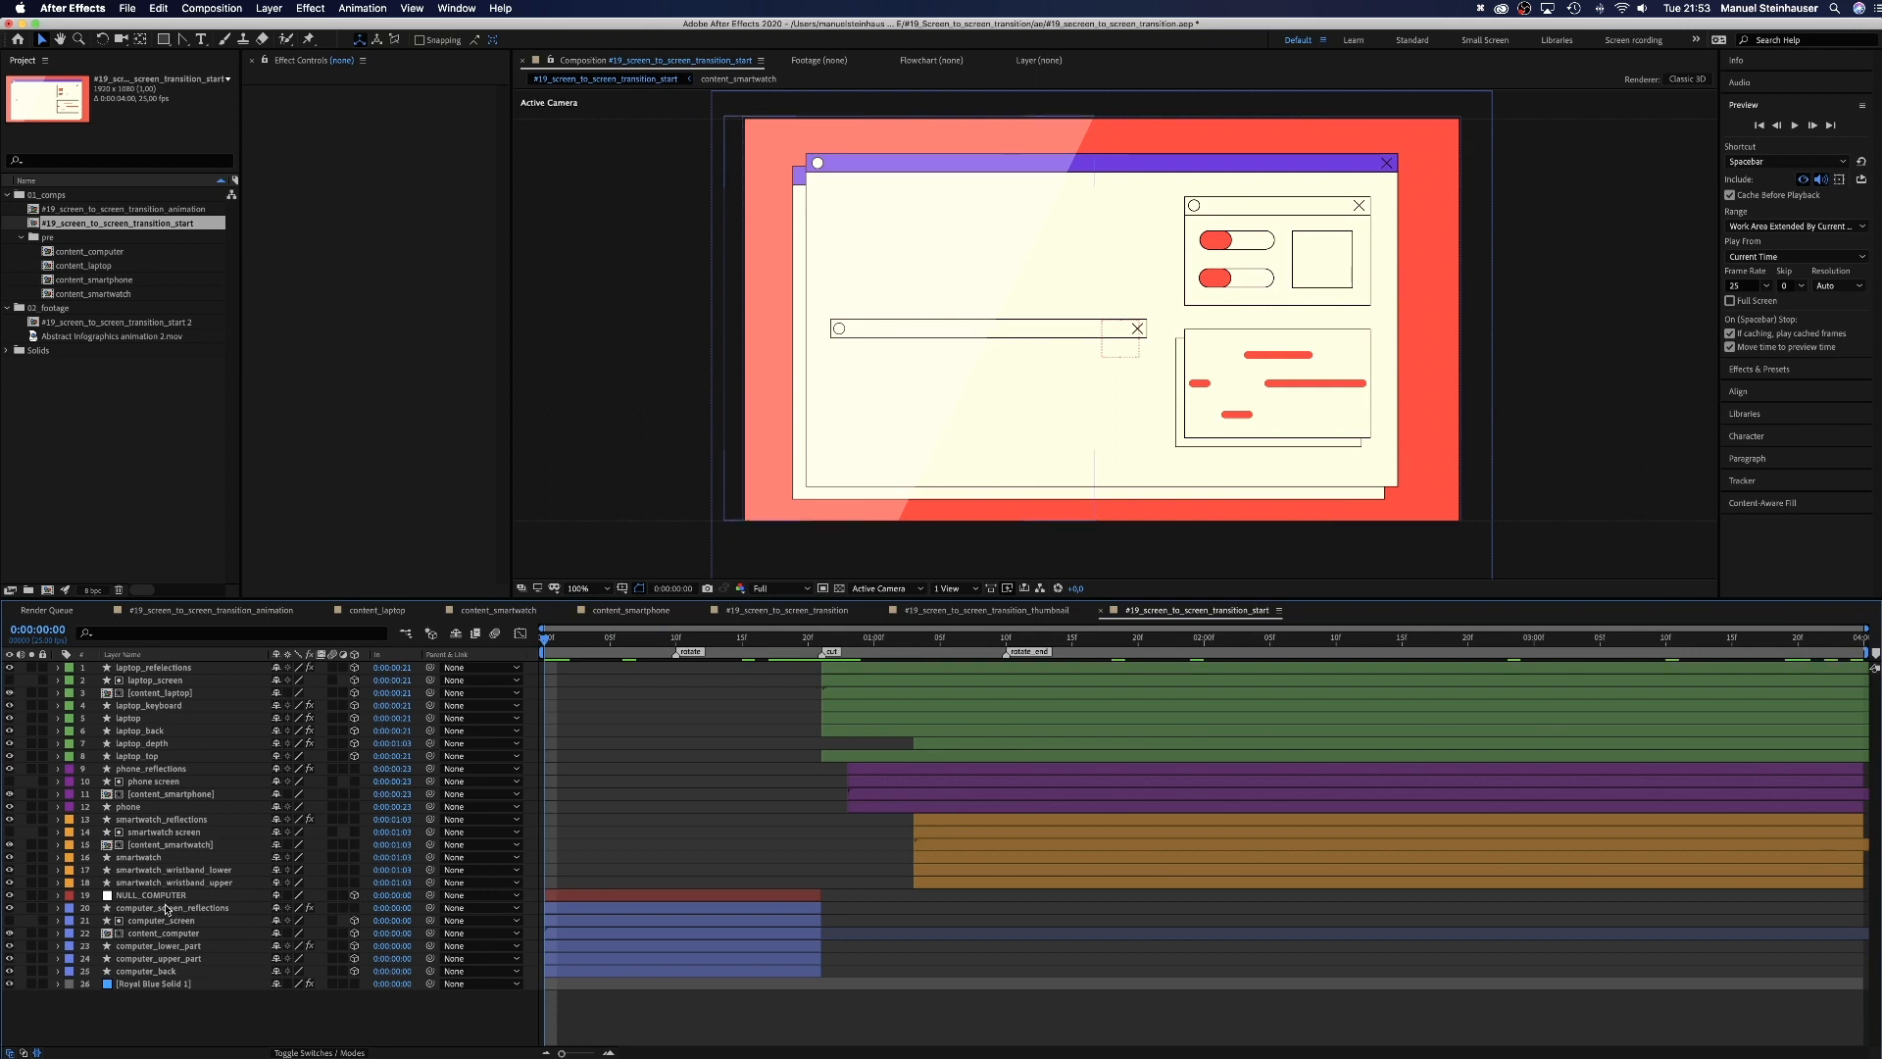
{"action": "left_click", "coordinate": [166, 908]}
{"action": "left_click", "coordinate": [160, 974], "text": "shift"}
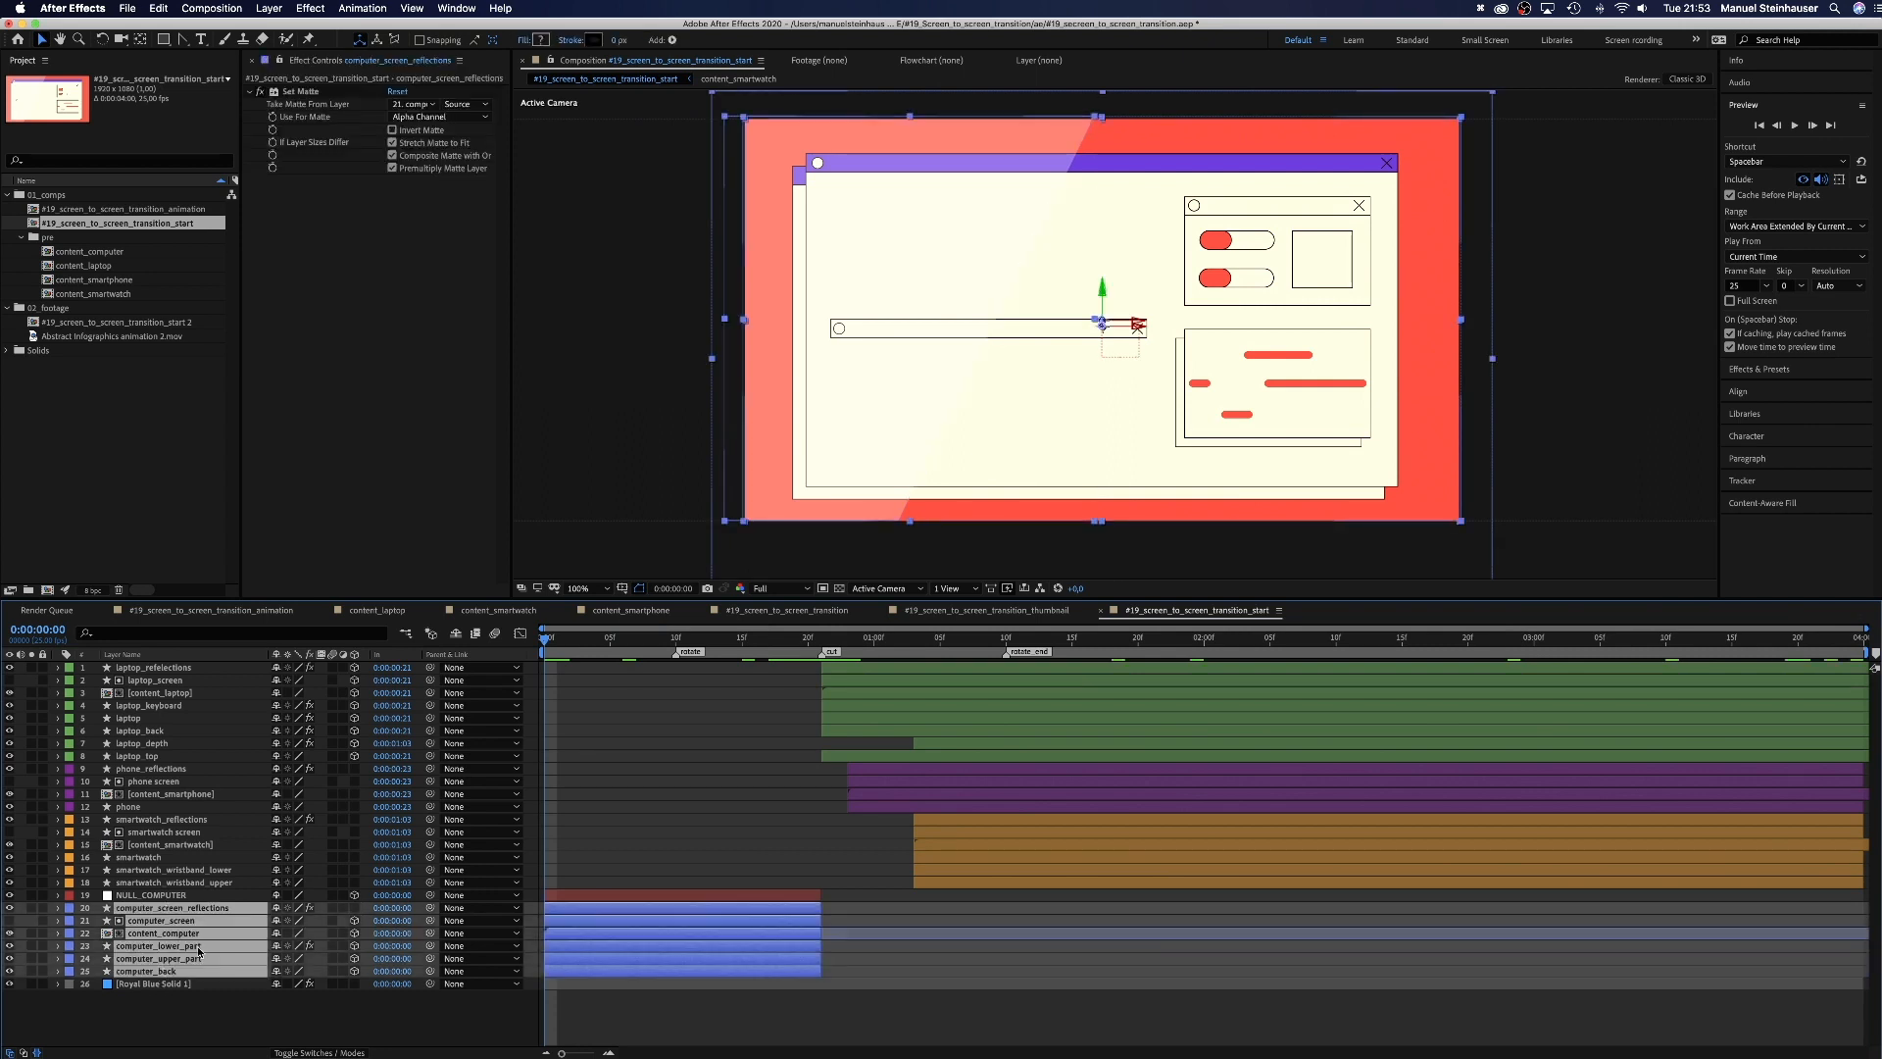
{"action": "left_click_drag", "start_coordinate": [258, 912], "coordinate": [174, 898]}
Step: Scale NULL_COMPUTER down to 60% at the start of the timeline
{"action": "left_click", "coordinate": [171, 894]}
{"action": "key", "text": "s"}
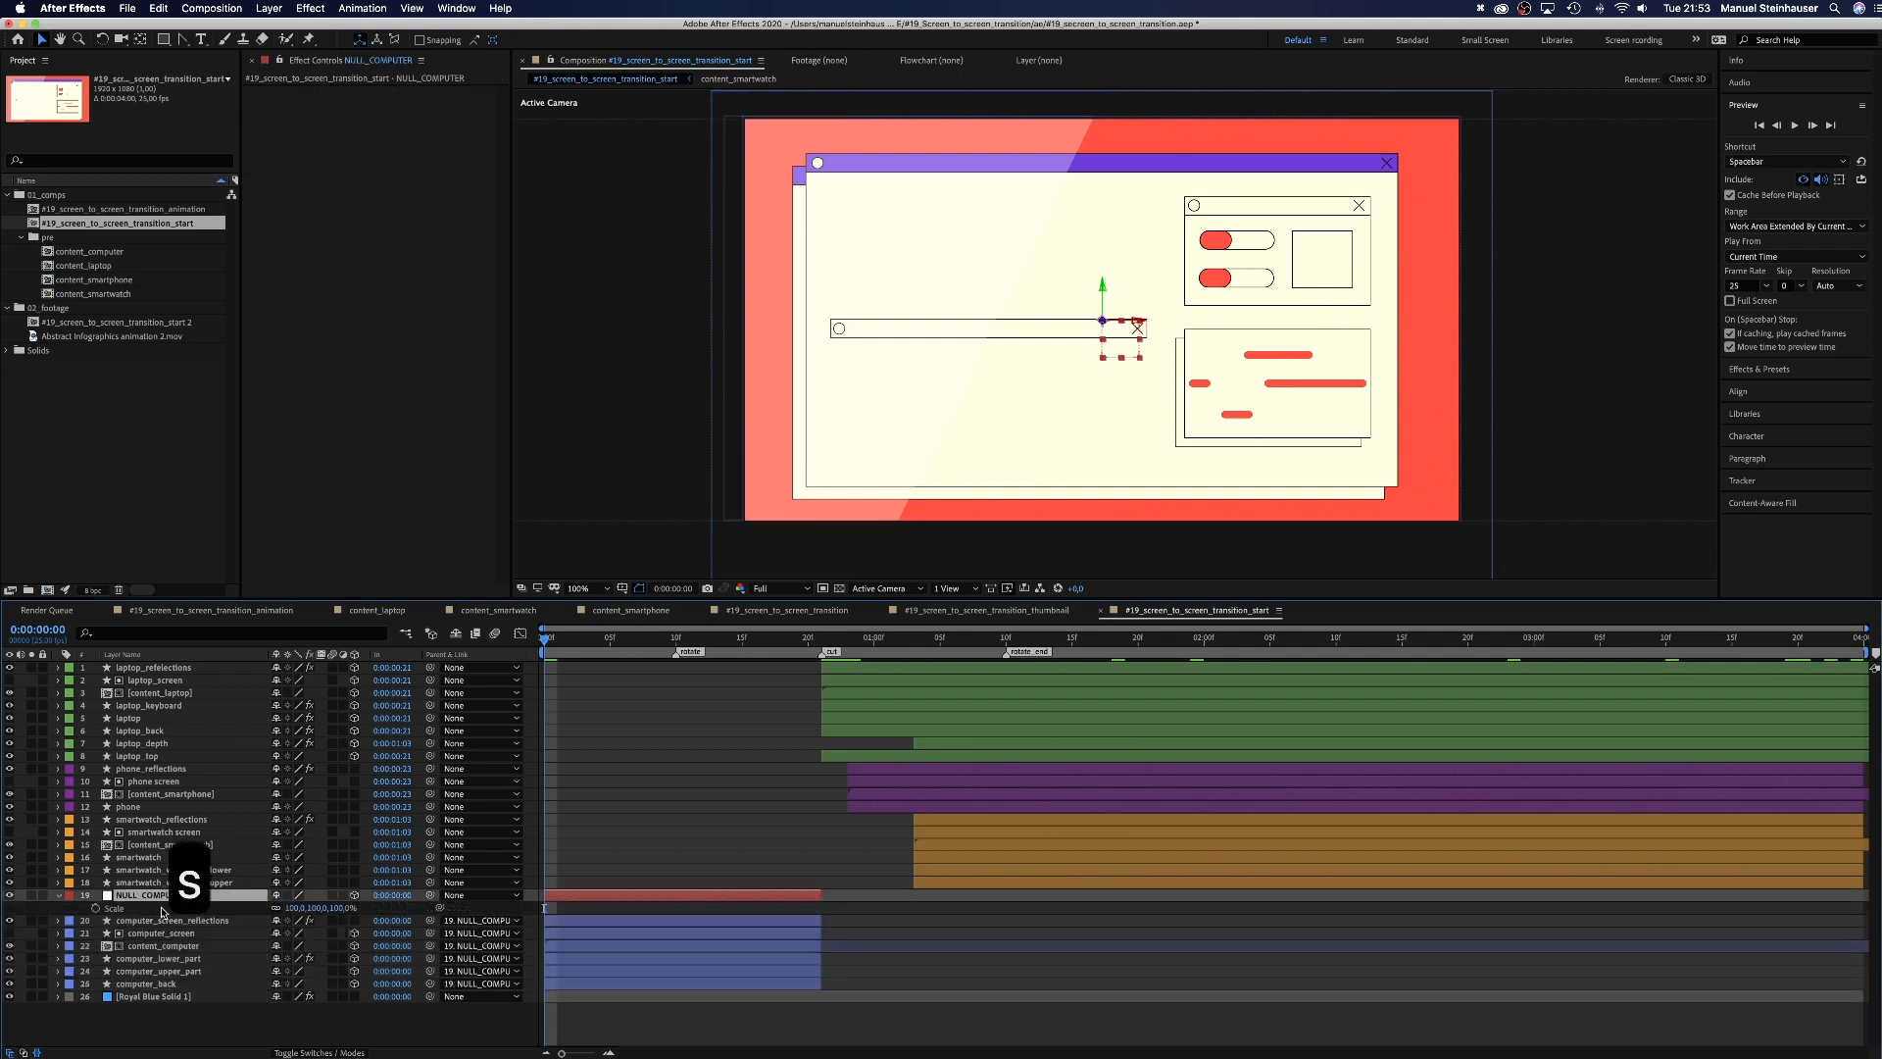
{"action": "left_click_drag", "start_coordinate": [291, 908], "coordinate": [147, 909]}
Step: Examine the computer's reflections, screen, content, lower part, upper part and back layers, including the content layer's track matte setting
{"action": "left_click", "coordinate": [127, 921]}
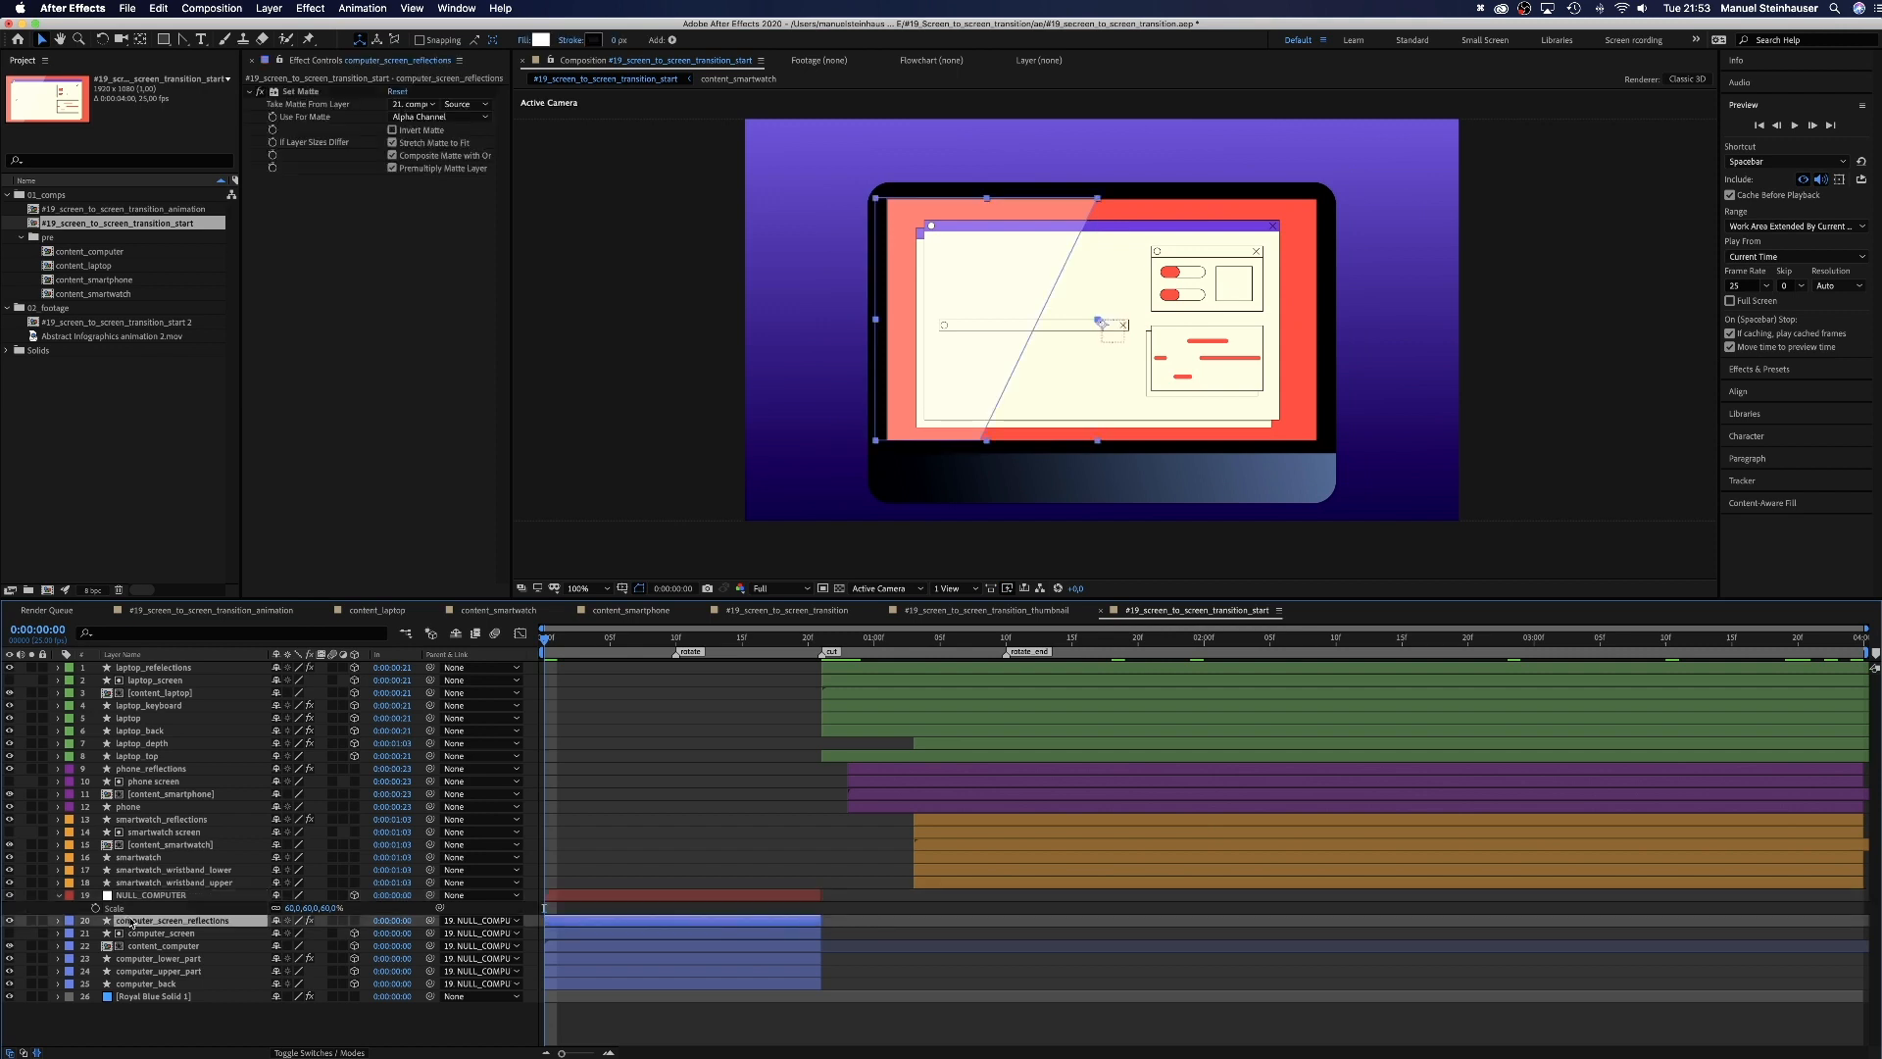
{"action": "left_click", "coordinate": [134, 933]}
{"action": "left_click", "coordinate": [9, 945]}
{"action": "left_click", "coordinate": [9, 945]}
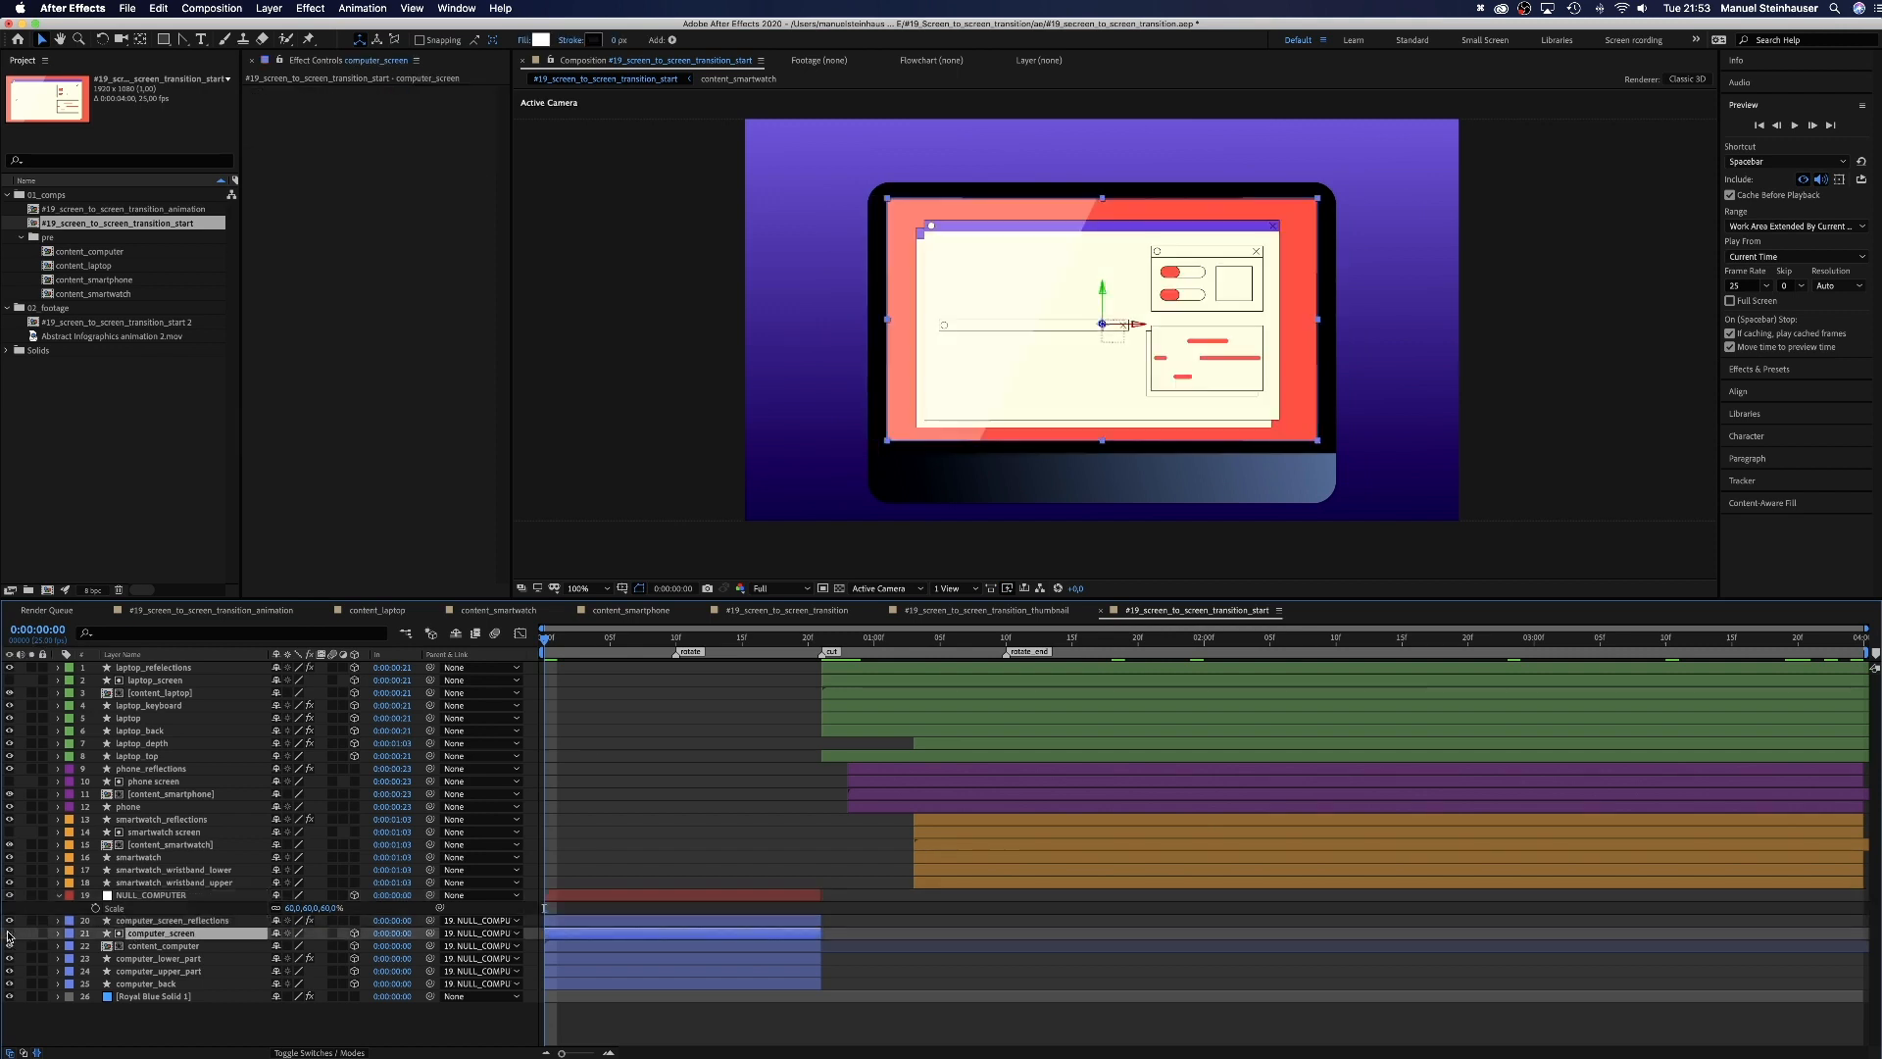
{"action": "left_click", "coordinate": [140, 947]}
{"action": "left_click", "coordinate": [300, 1052]}
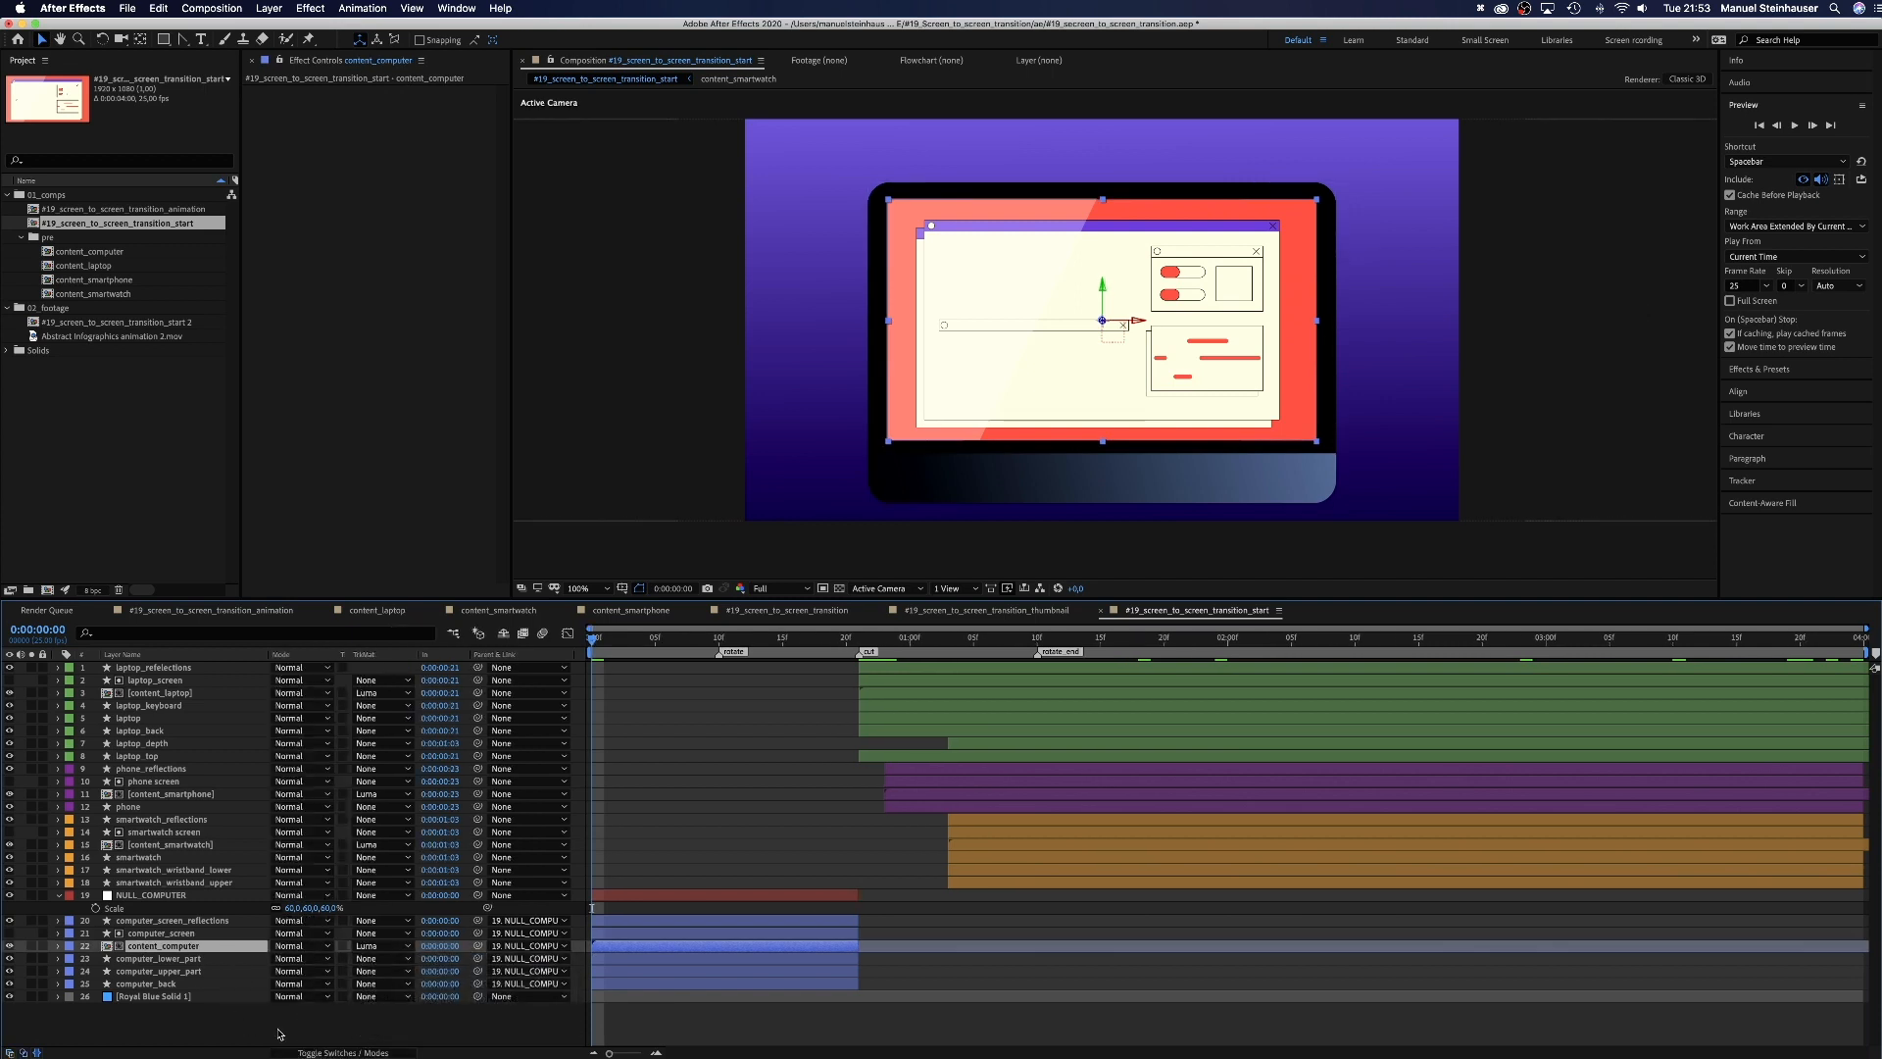
{"action": "left_click", "coordinate": [314, 1052]}
{"action": "left_click", "coordinate": [142, 959]}
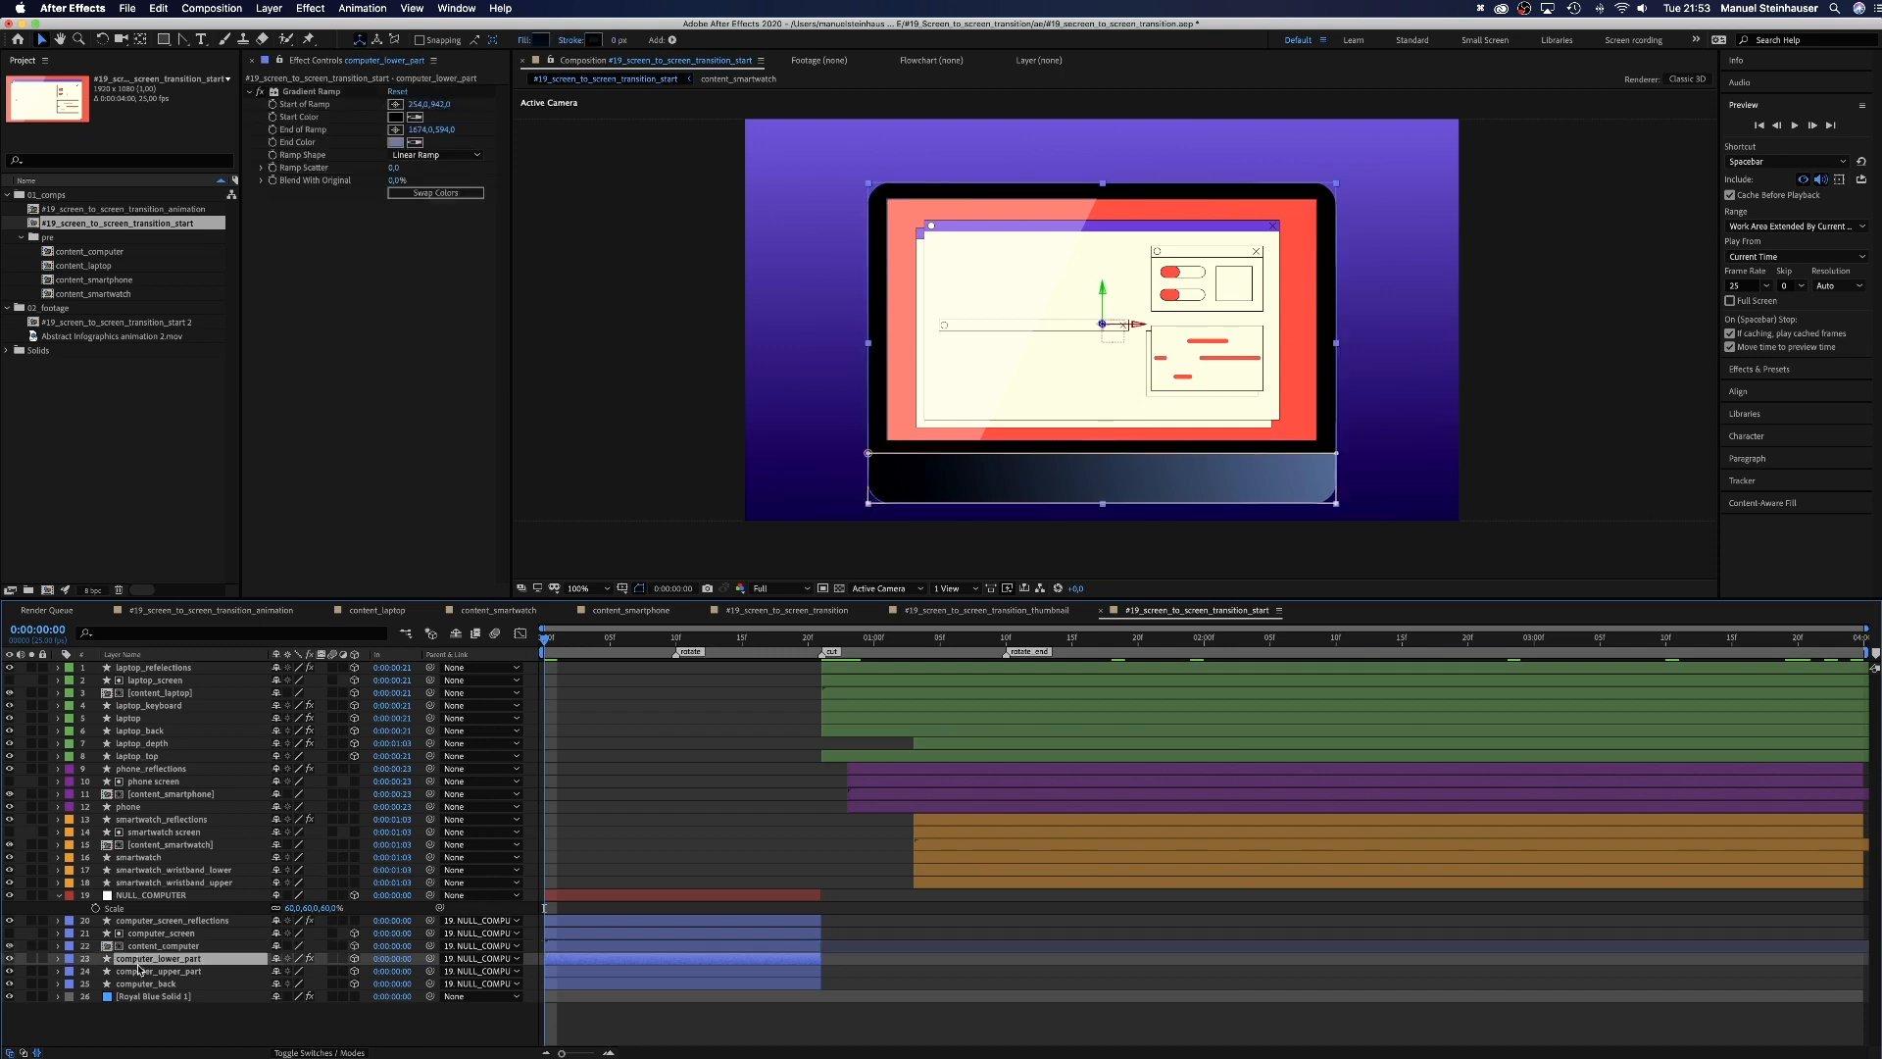
{"action": "left_click", "coordinate": [140, 972]}
{"action": "left_click", "coordinate": [137, 985]}
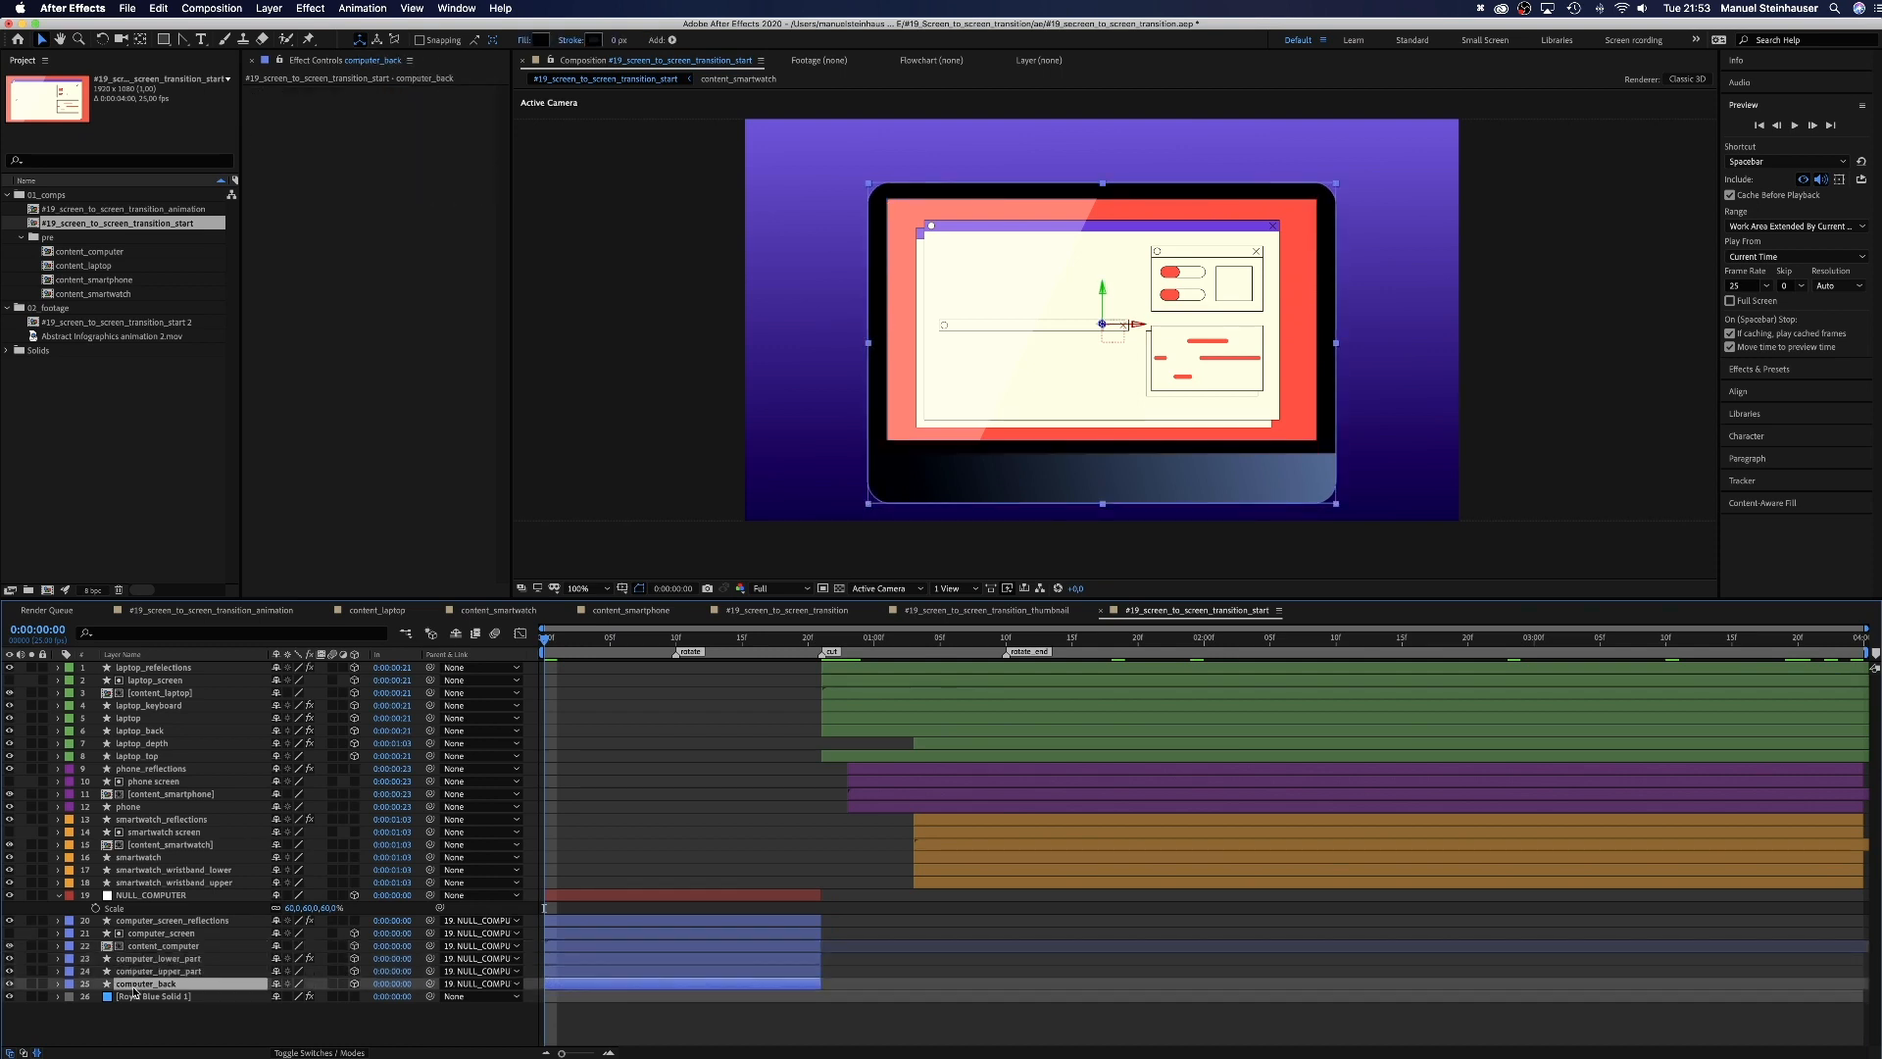
Step: Set NULL_COMPUTER's scale to 100% and add position and scale keyframes at the first frame
{"action": "left_click", "coordinate": [293, 908]}
{"action": "type", "text": "100"}
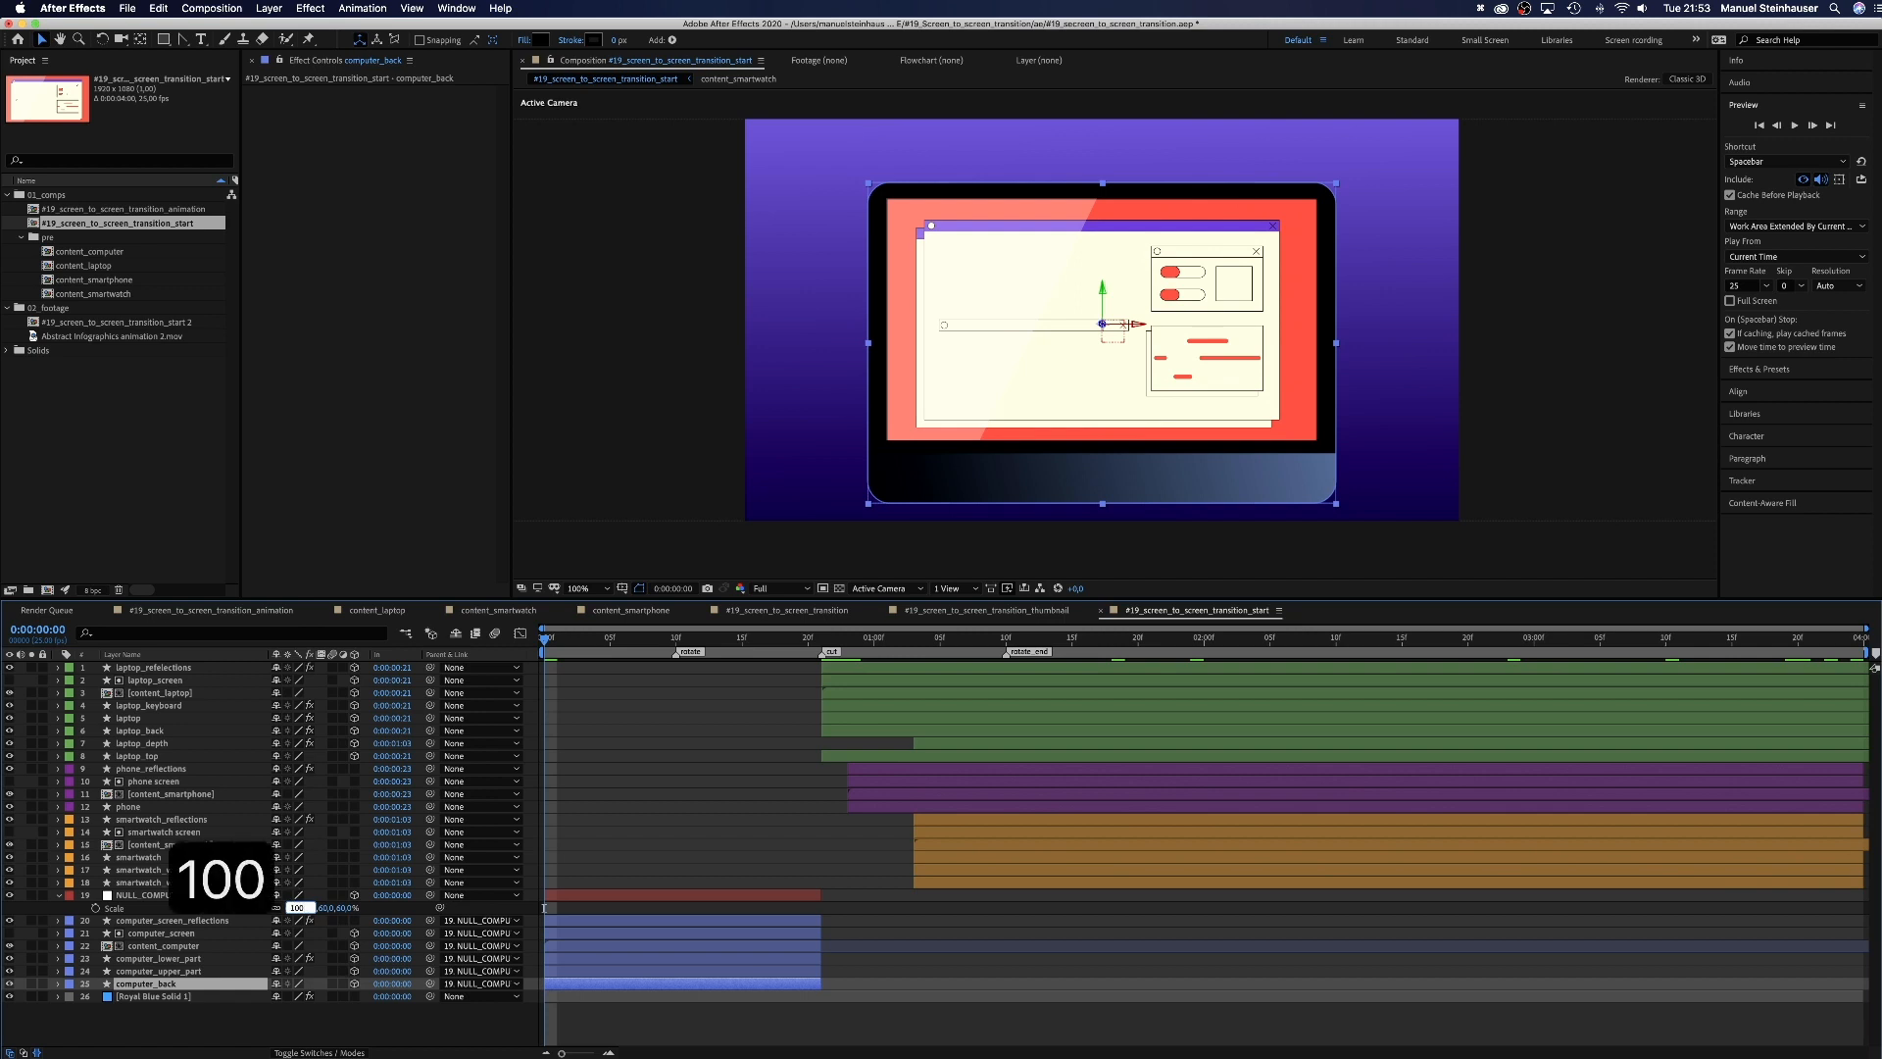
{"action": "key", "text": "Return"}
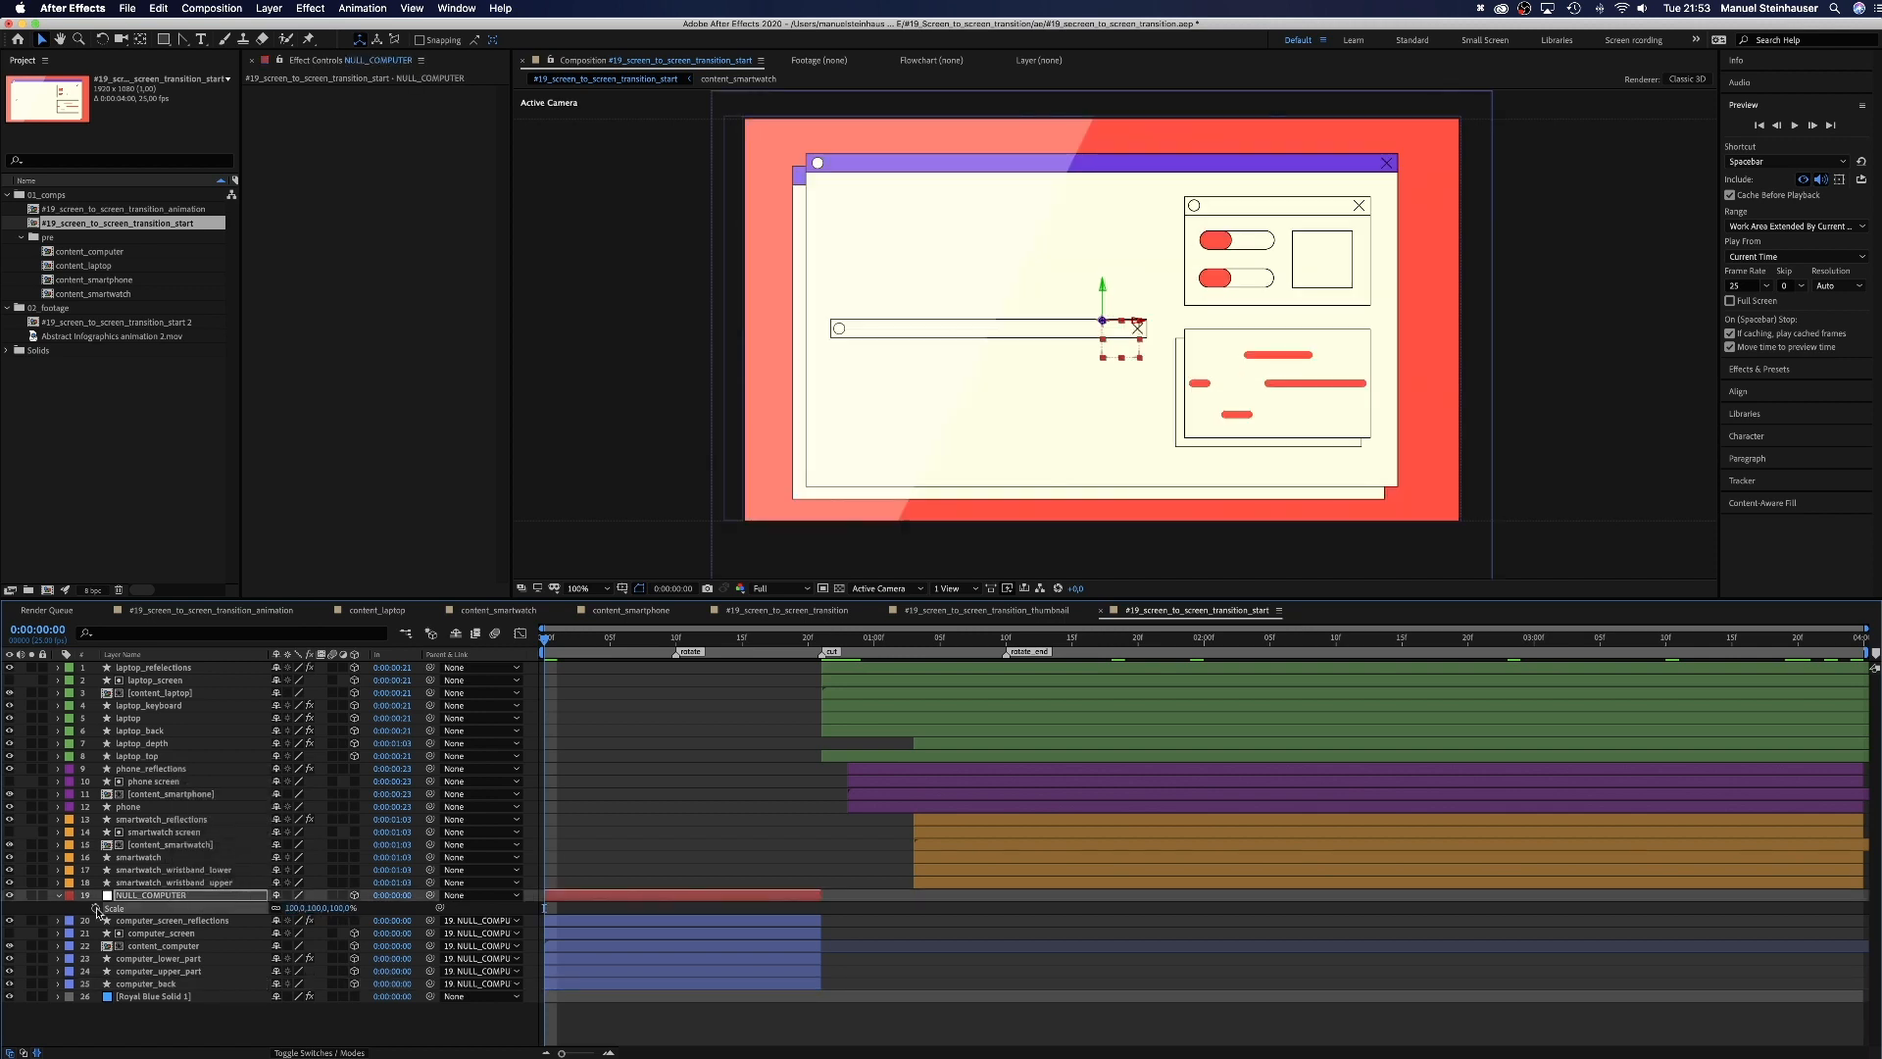
{"action": "key", "text": "s"}
{"action": "key", "text": "shift+p"}
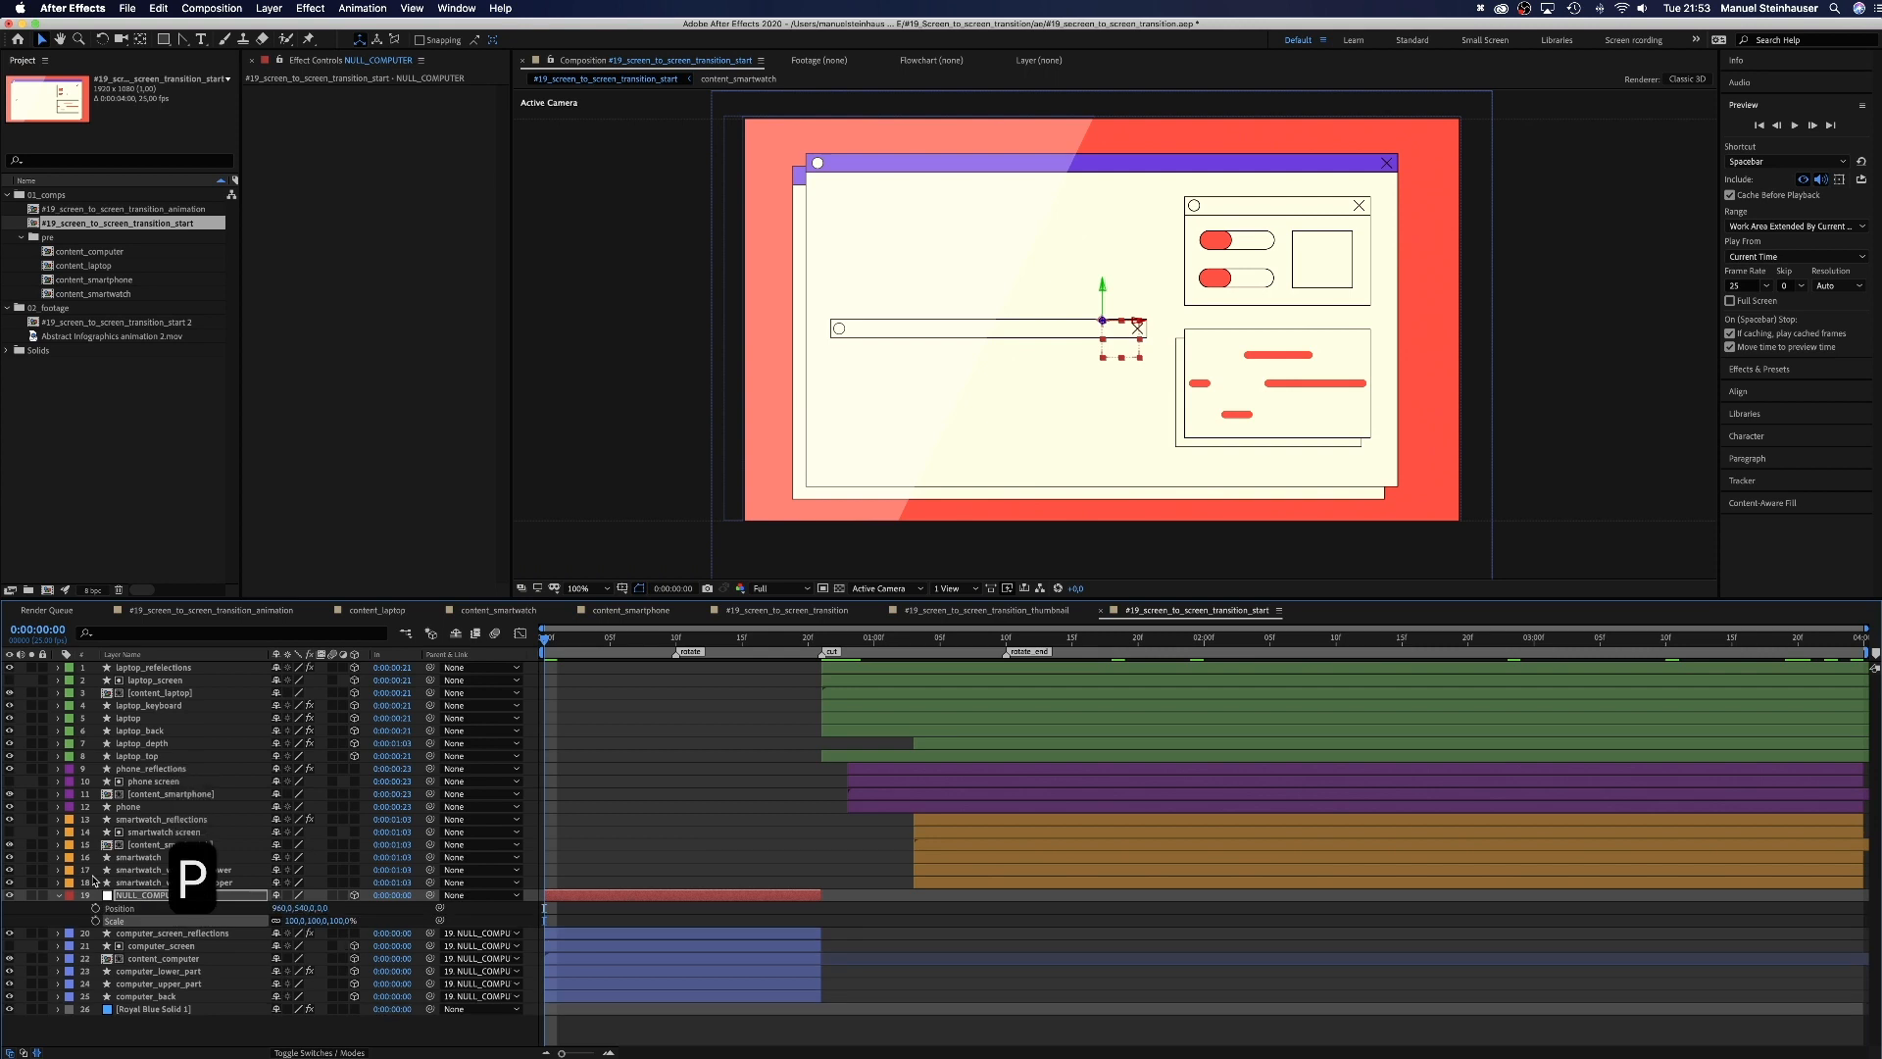
{"action": "left_click", "coordinate": [95, 908]}
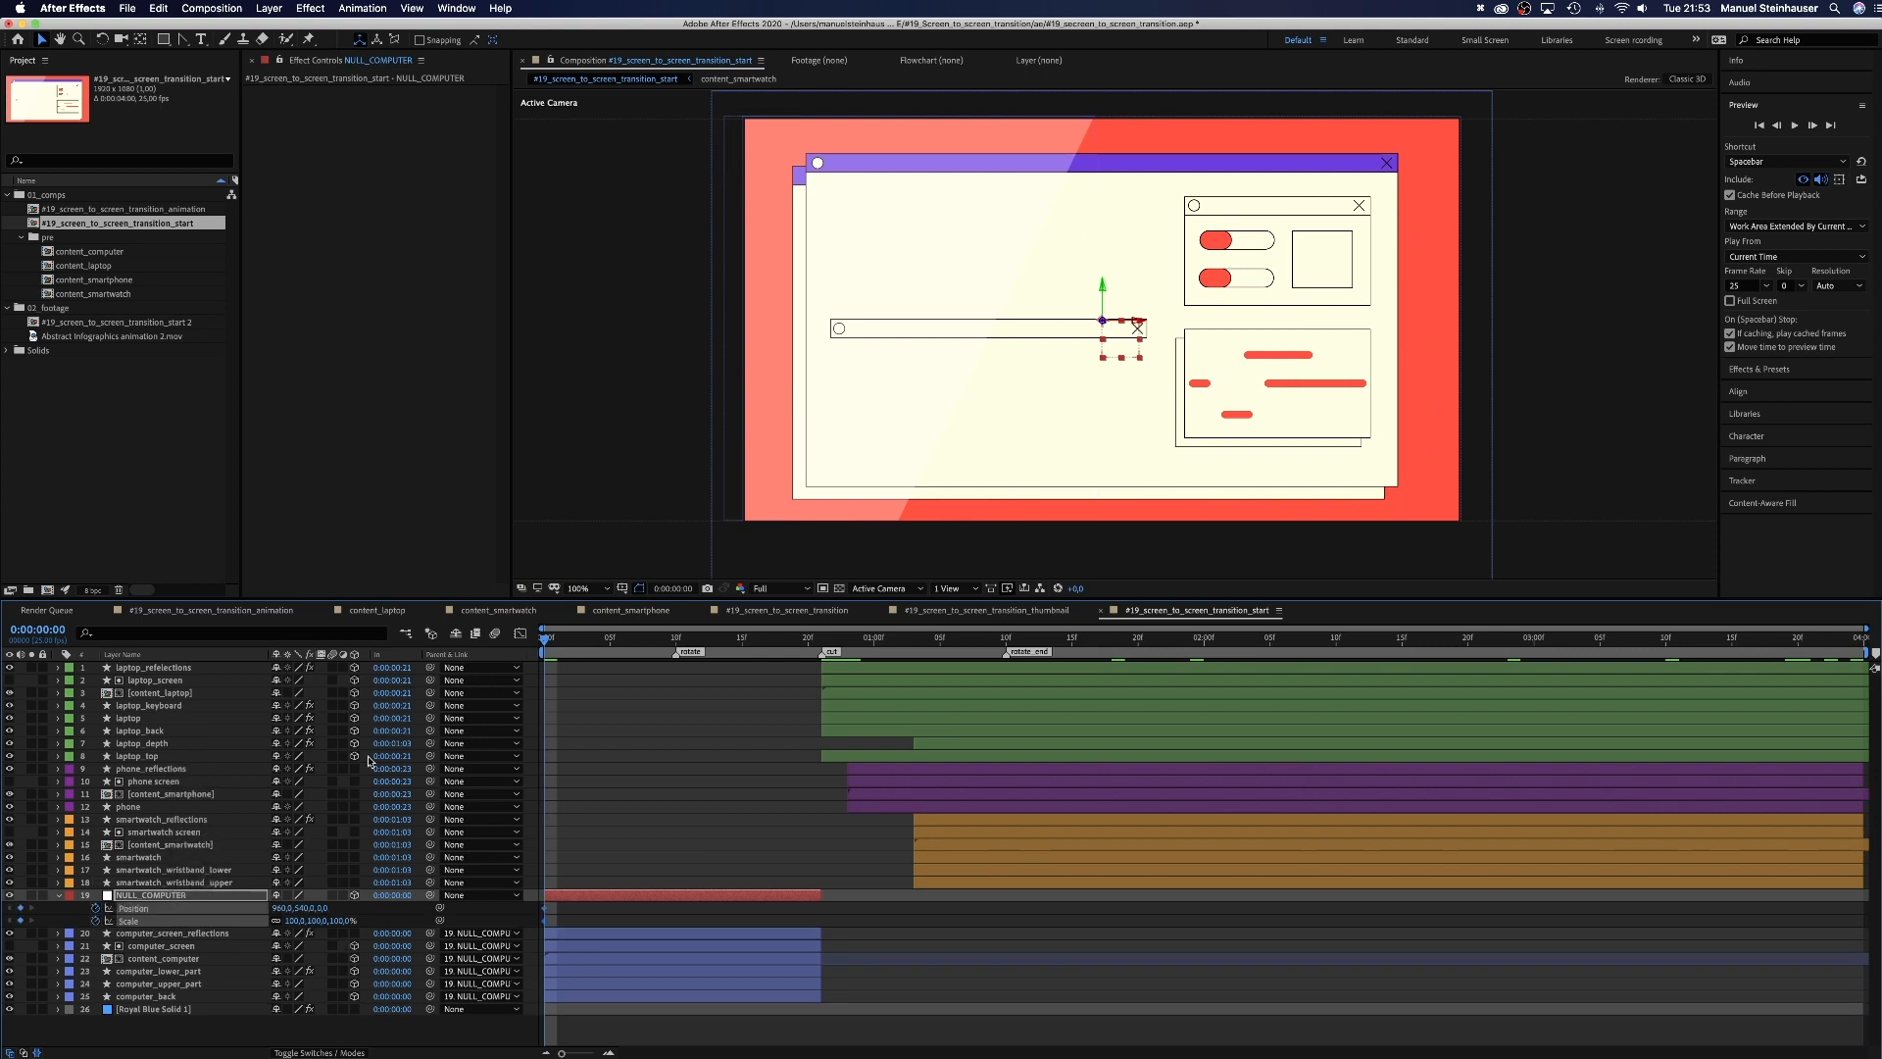
Step: At frame 20, set NULL_COMPUTER's scale to 30% and its Y position to 516
{"action": "left_click", "coordinate": [808, 639]}
{"action": "left_click", "coordinate": [294, 920]}
{"action": "type", "text": "30"}
{"action": "key", "text": "Return"}
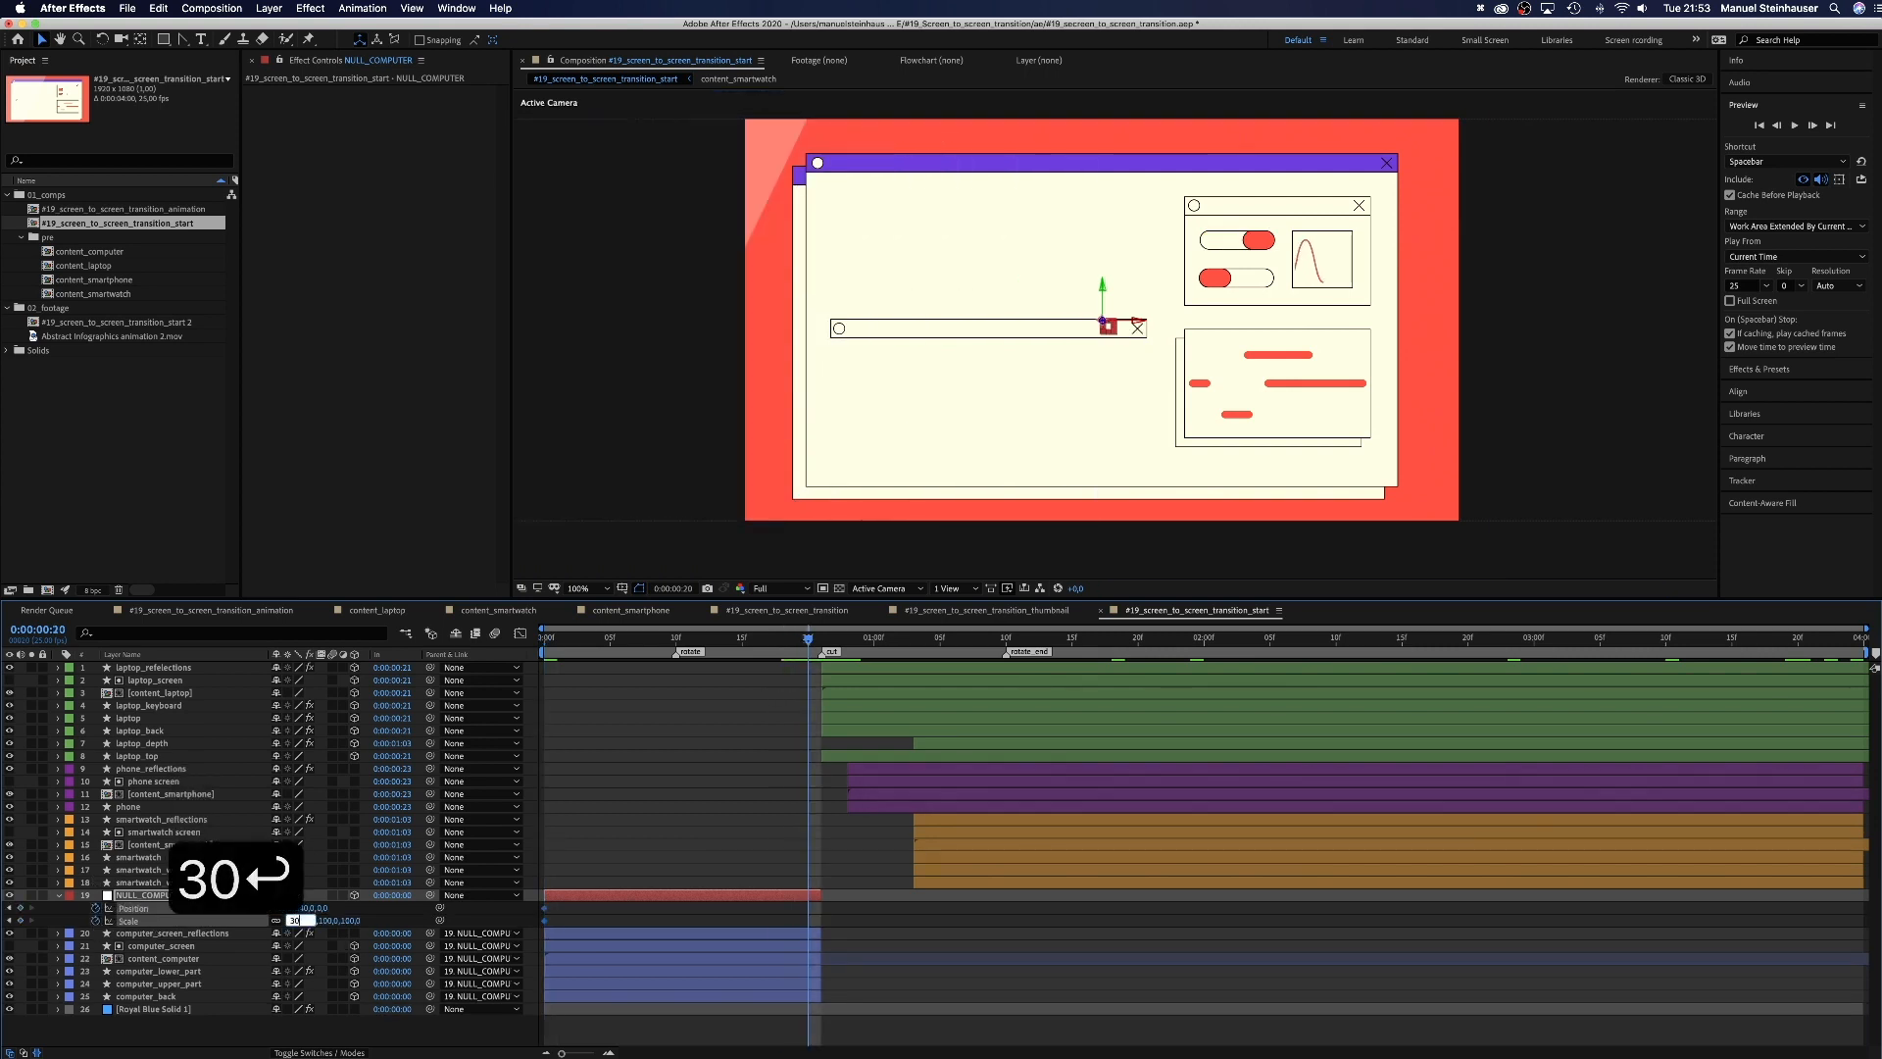
{"action": "left_click", "coordinate": [308, 908]}
{"action": "type", "text": "516"}
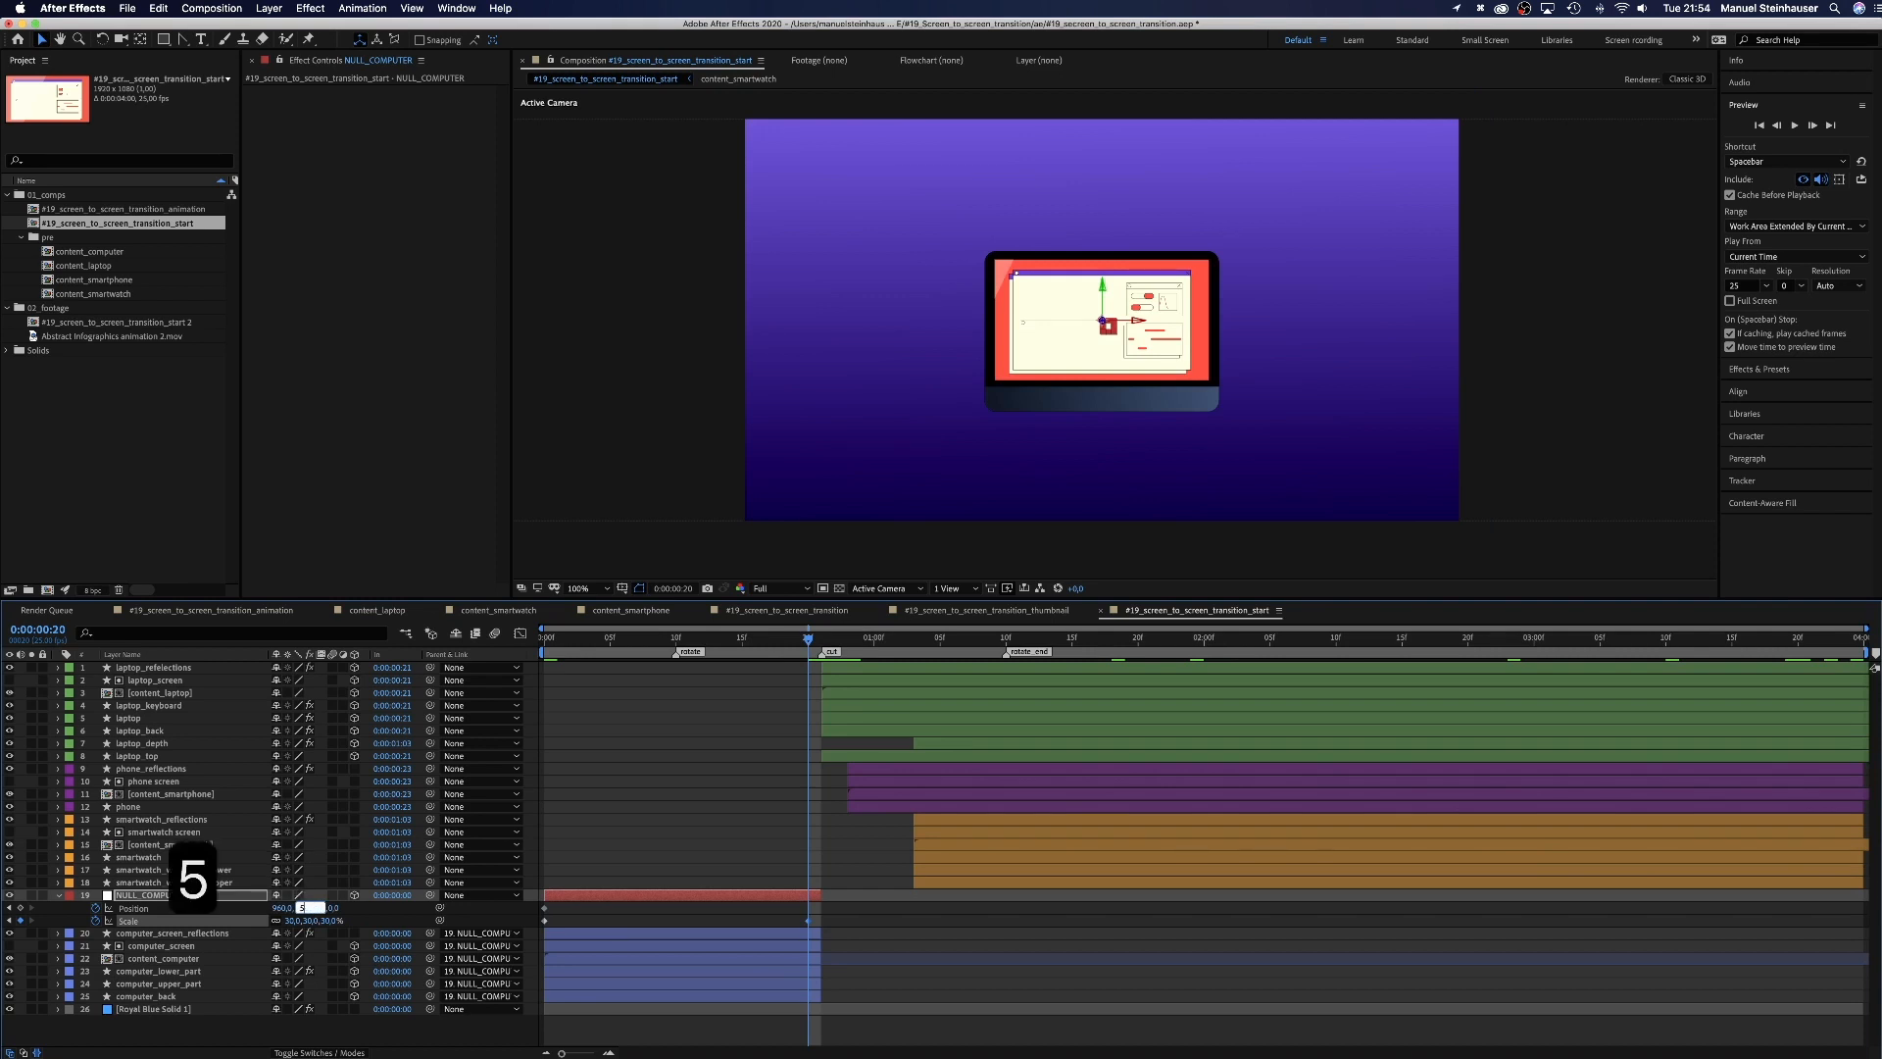
{"action": "key", "text": "Return"}
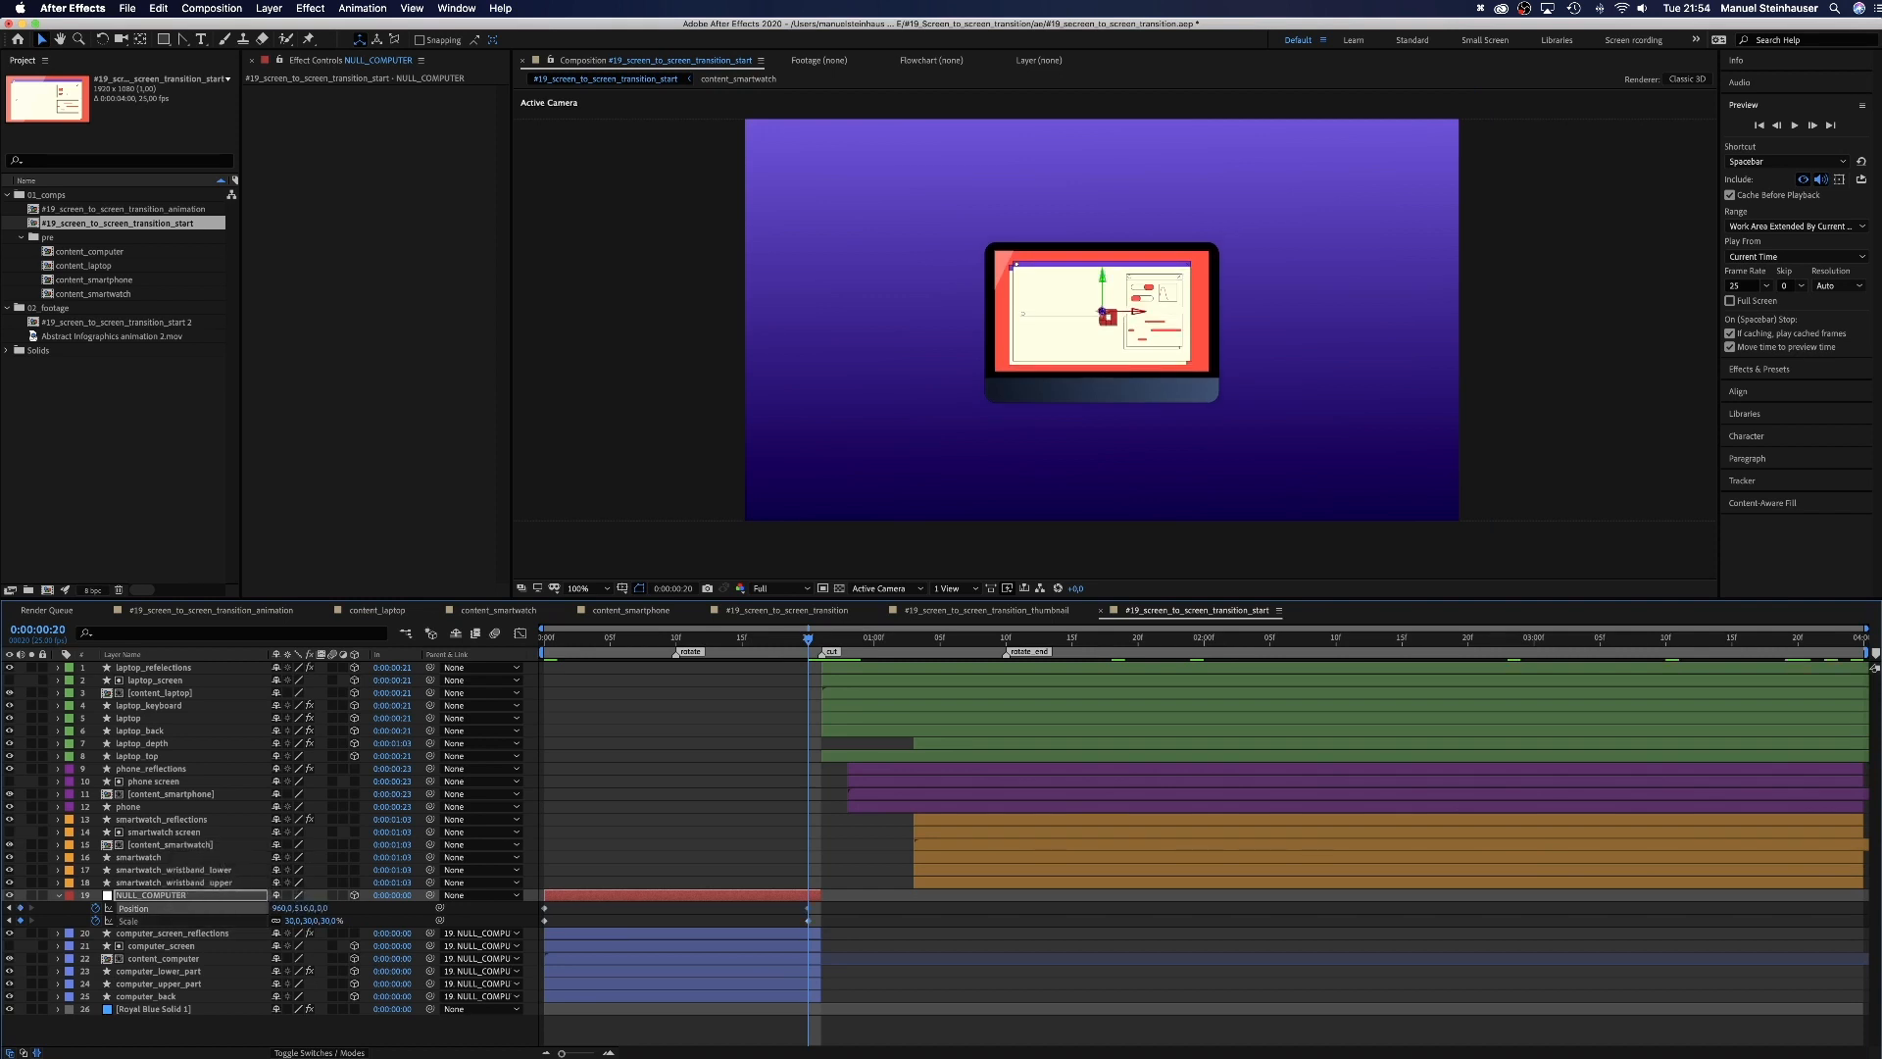
Step: Keyframe NULL_COMPUTER's Y rotation at frame 10 and set it to 87° at frame 20
{"action": "left_click_drag", "start_coordinate": [651, 639], "coordinate": [545, 641]}
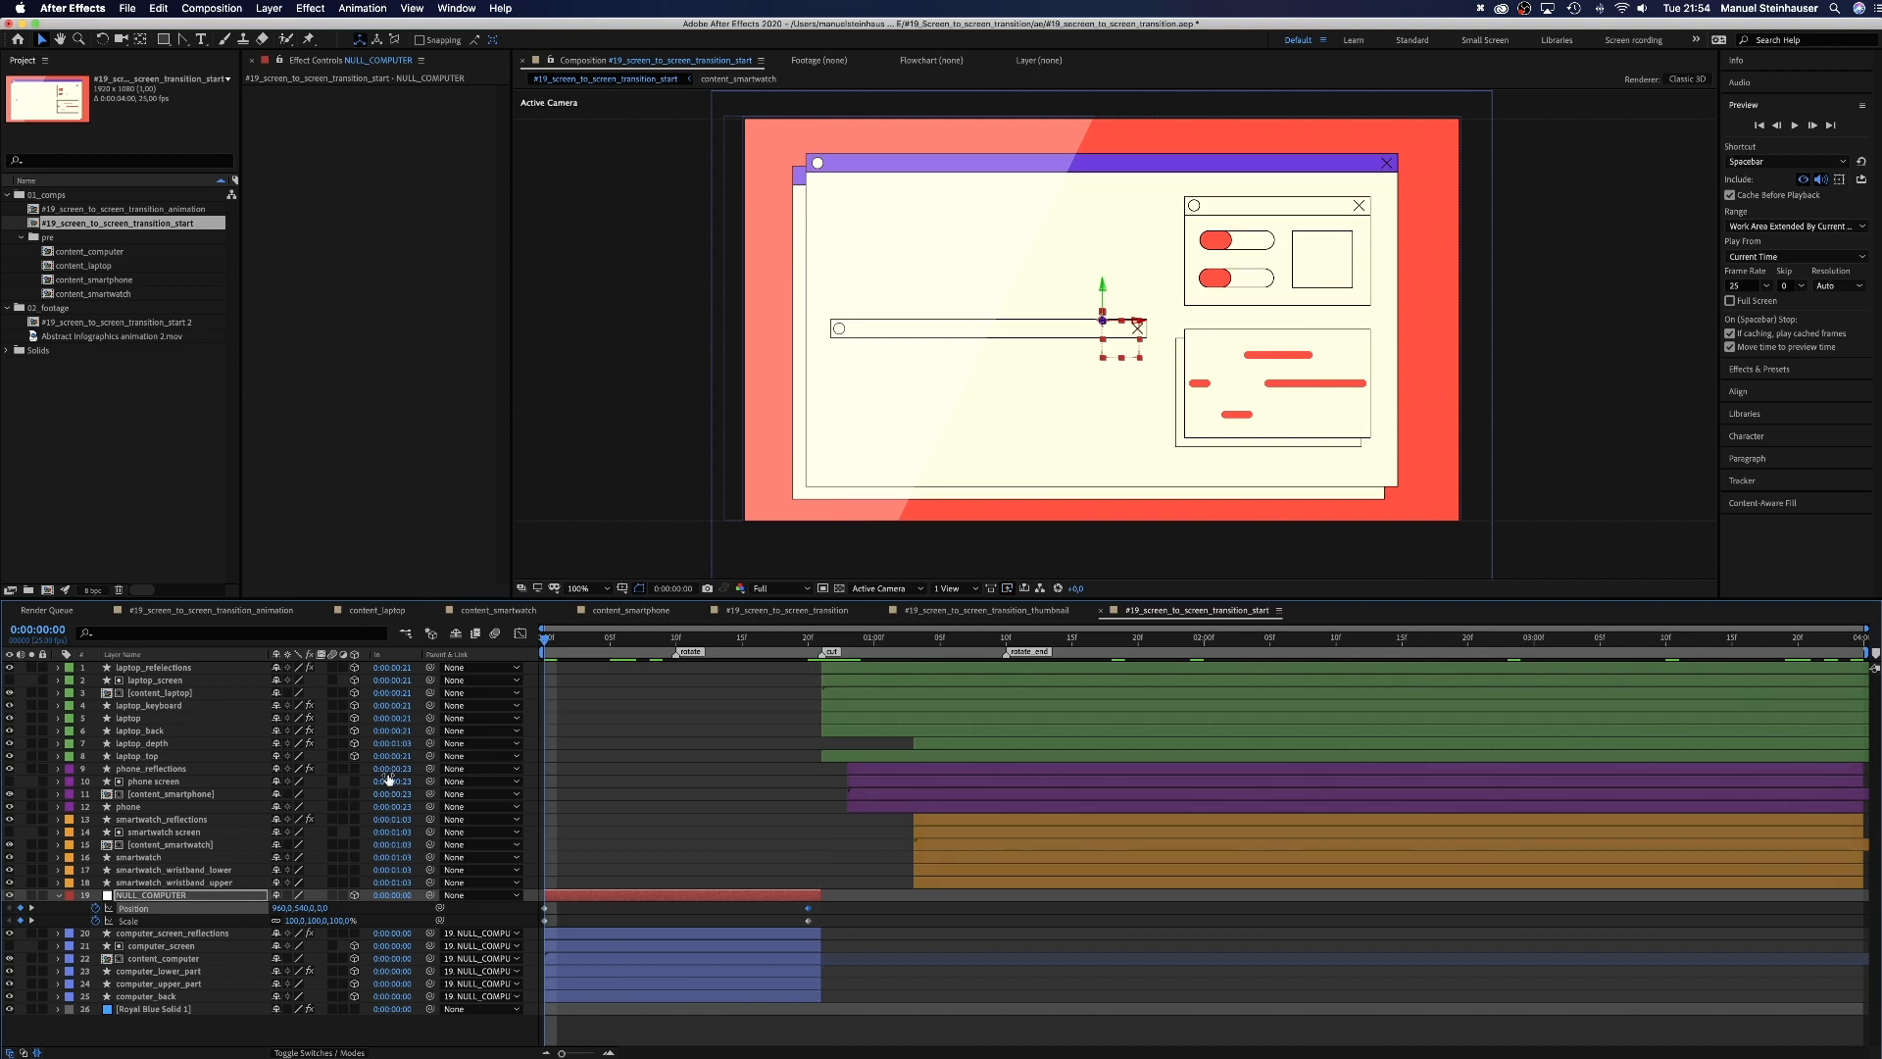
{"action": "key", "text": "r"}
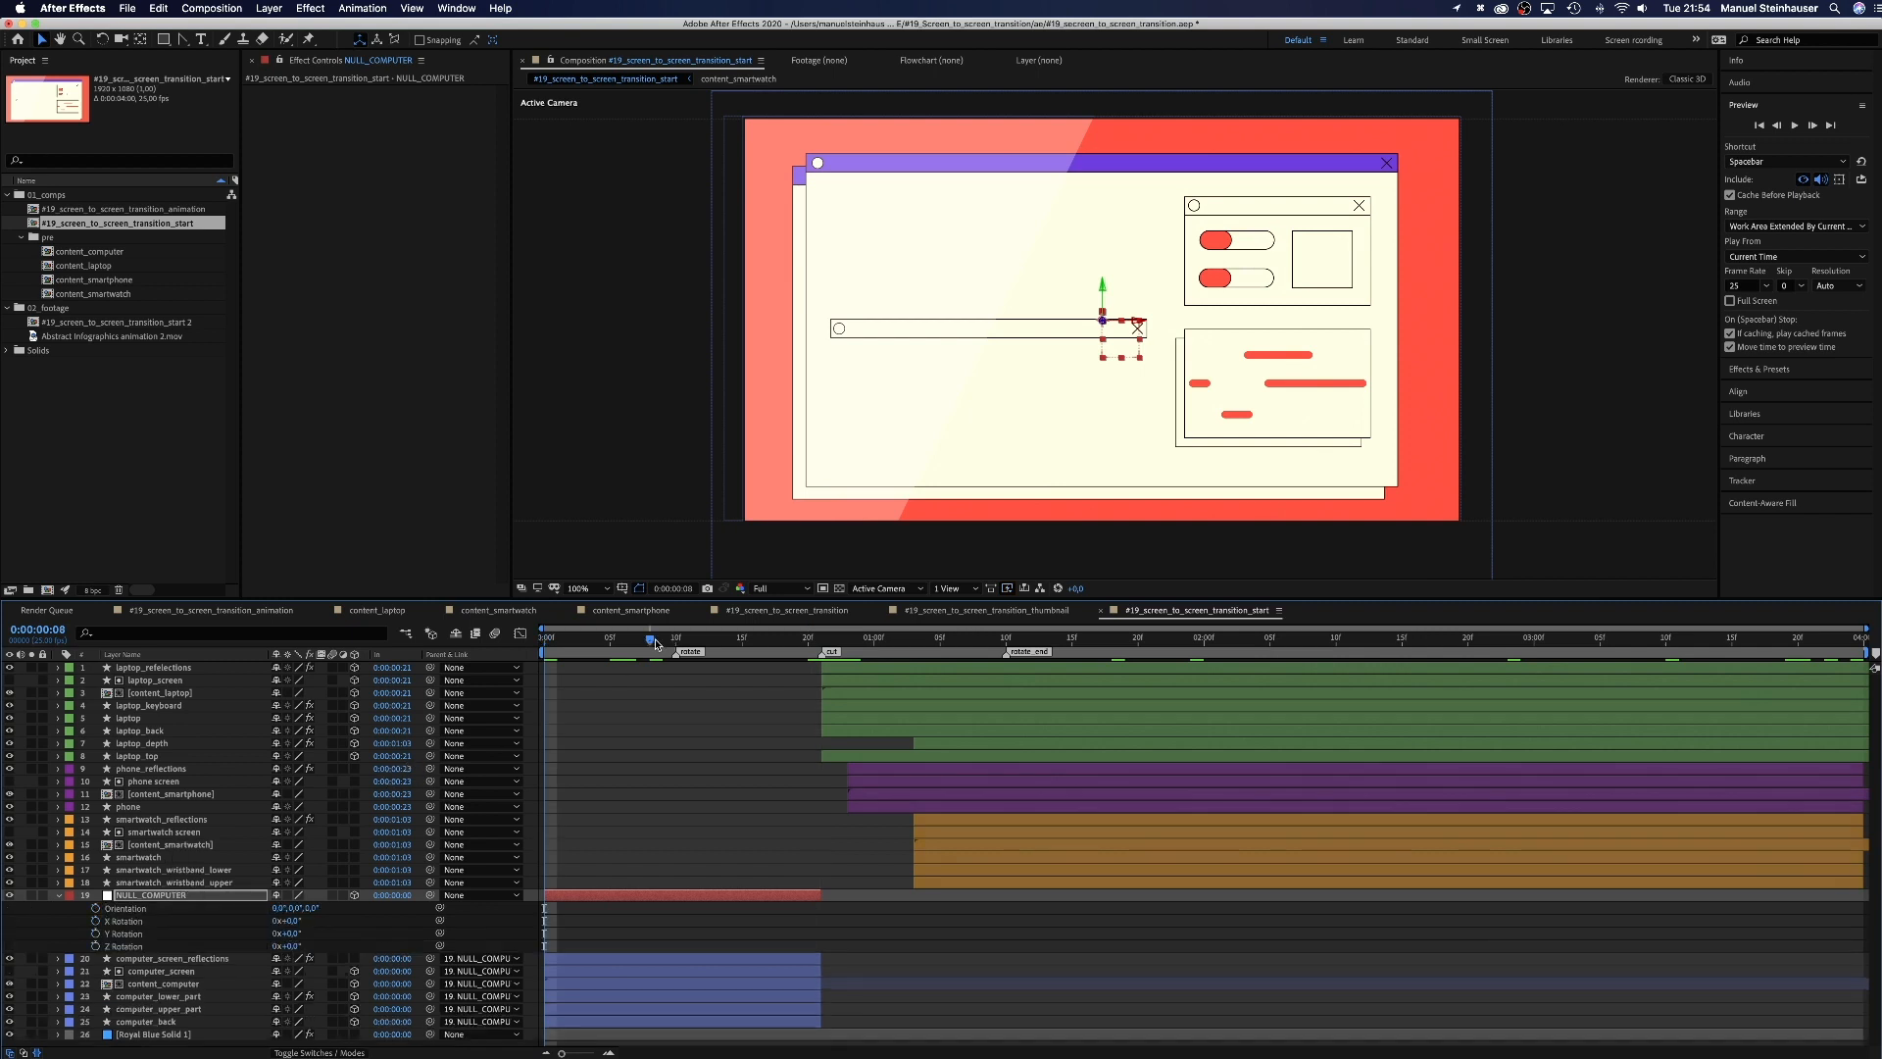
{"action": "left_click_drag", "start_coordinate": [656, 643], "coordinate": [676, 641]}
{"action": "left_click", "coordinate": [95, 933]}
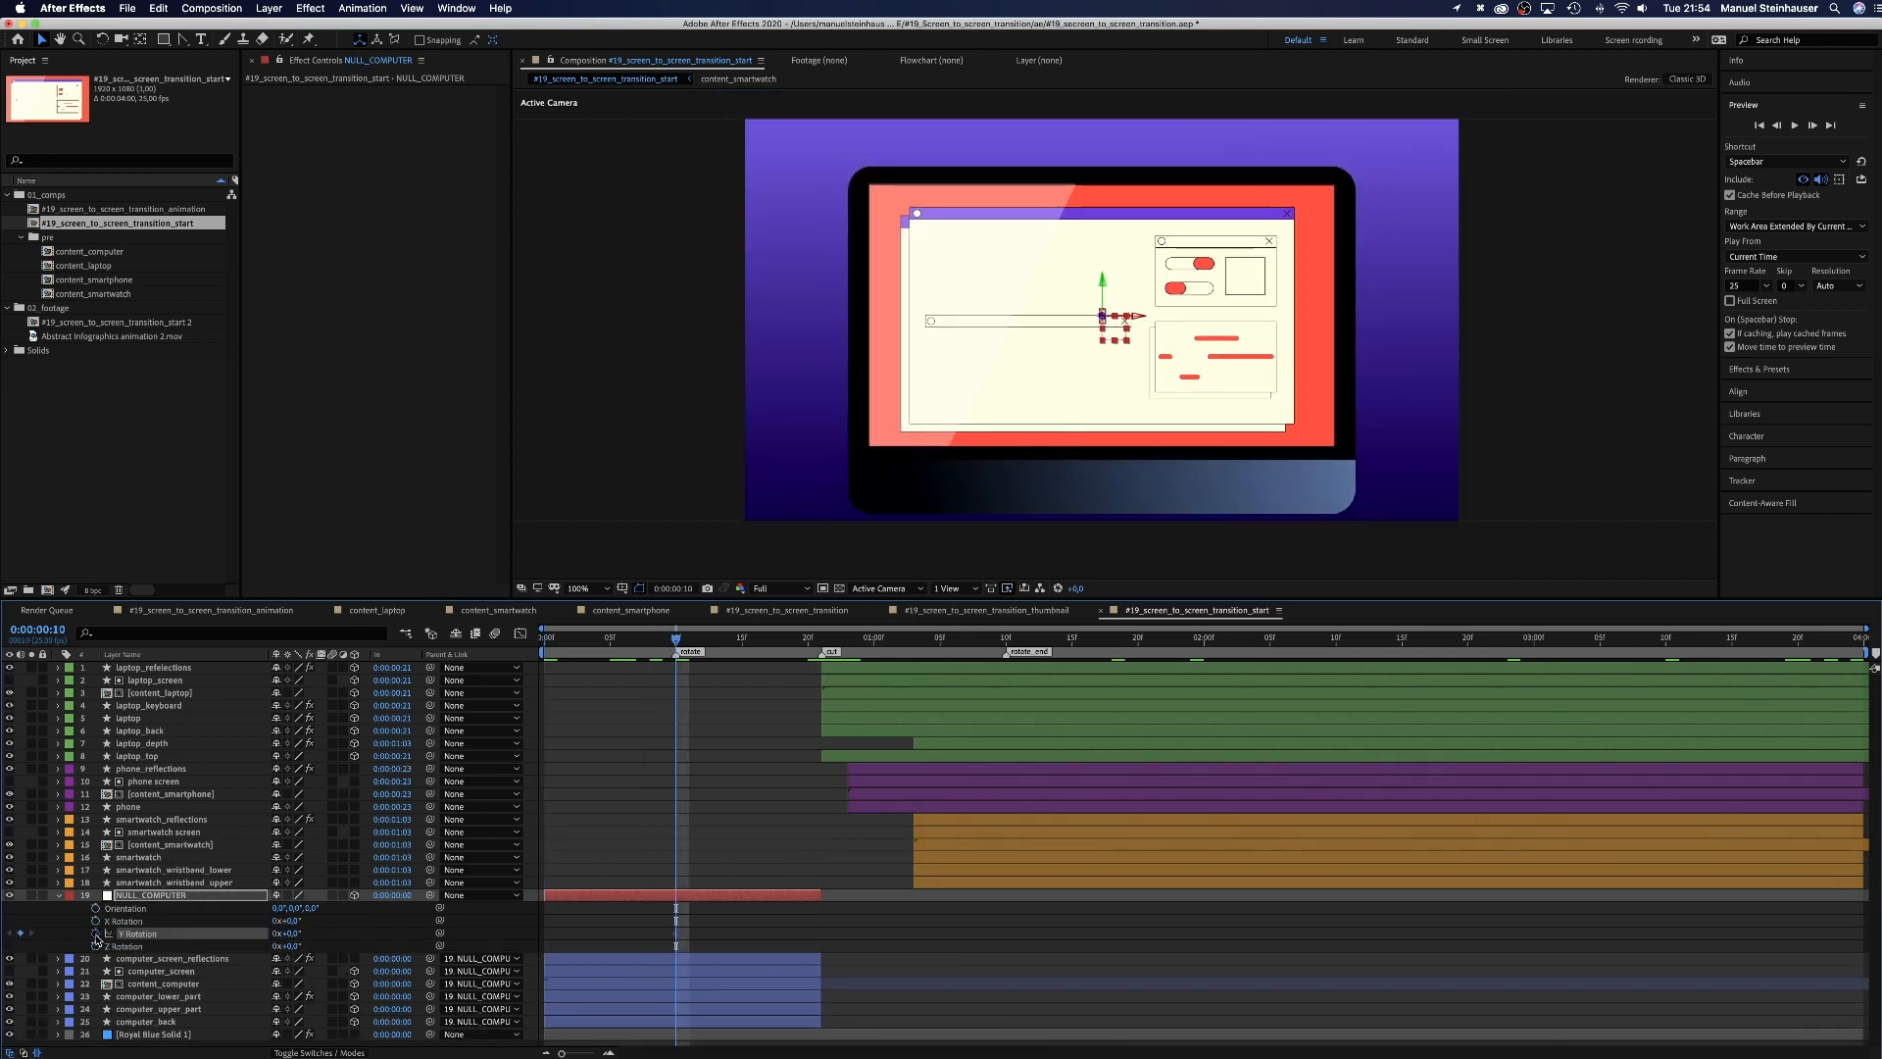
{"action": "left_click_drag", "start_coordinate": [780, 643], "coordinate": [809, 643]}
{"action": "left_click", "coordinate": [288, 933]}
{"action": "type", "text": "87"}
{"action": "key", "text": "Return"}
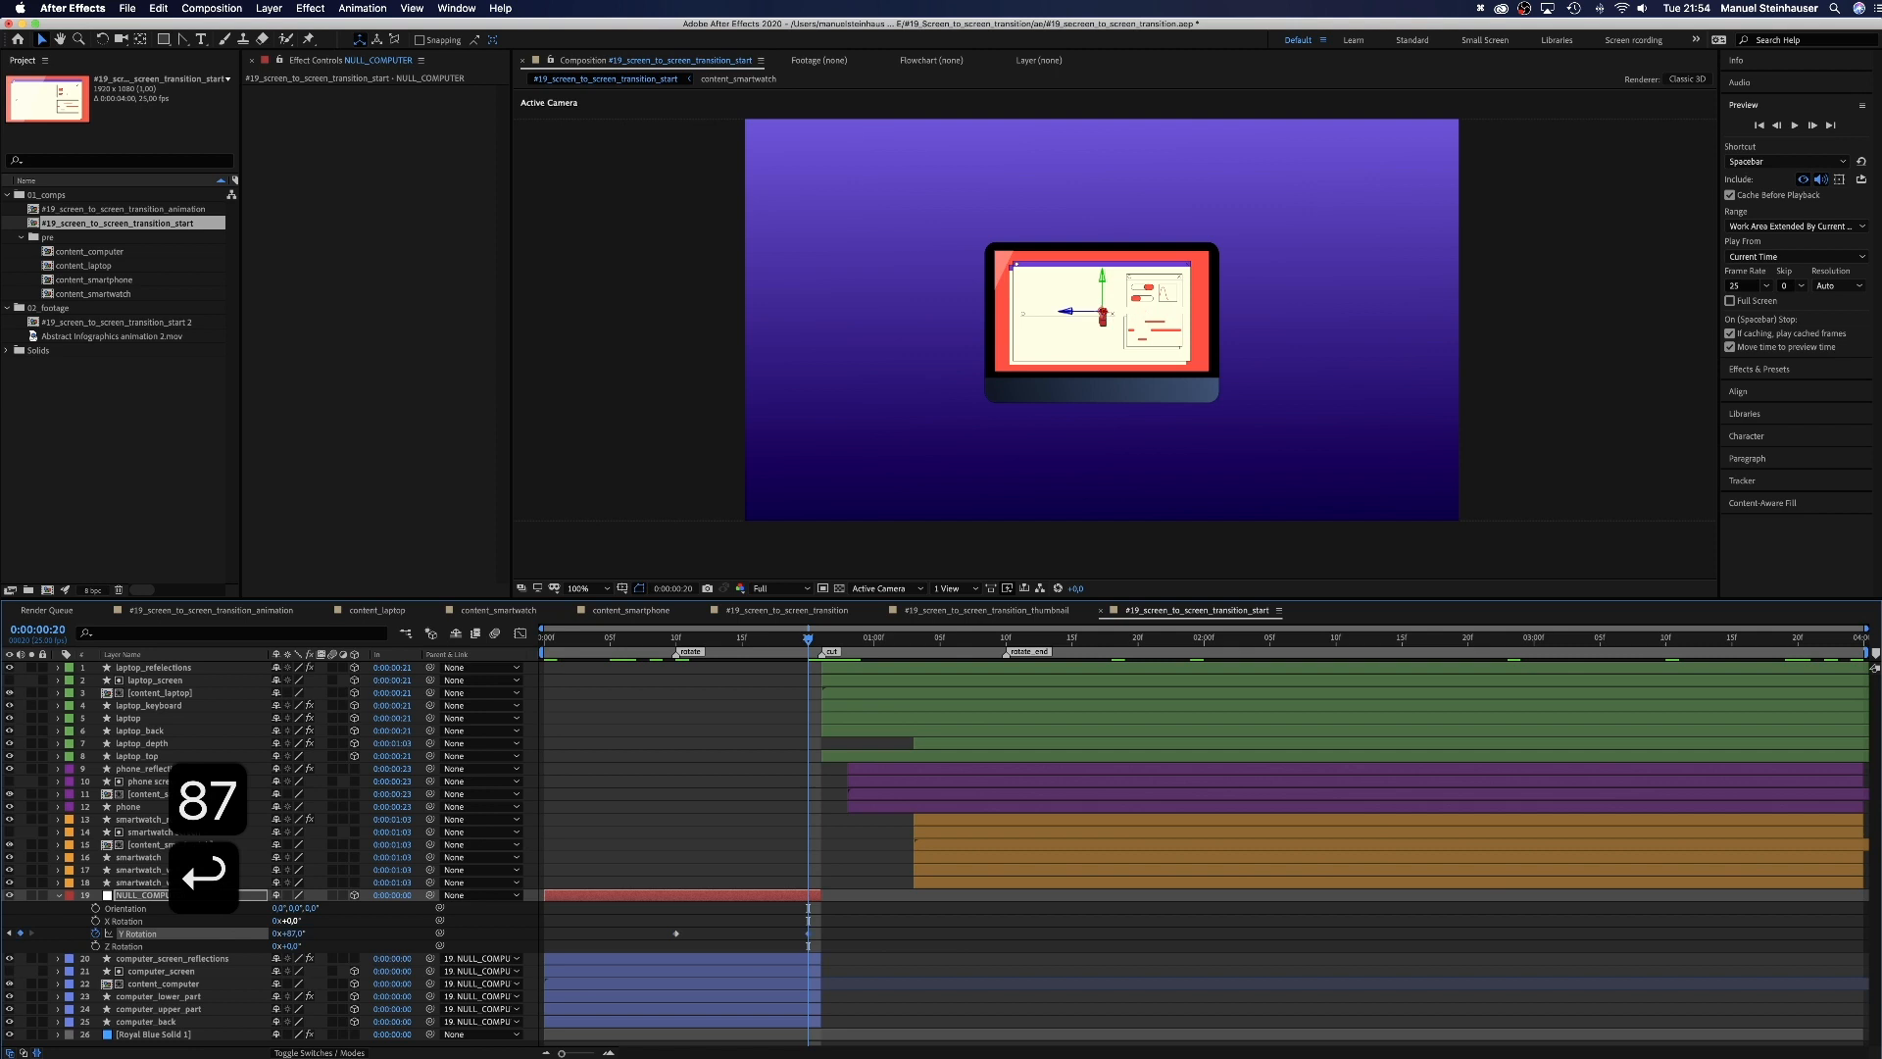
Step: Show NULL_COMPUTER's position, scale and rotation keyframes together and display them as speed graphs in the graph editor
{"action": "key", "text": "shift+s"}
{"action": "key", "text": "shift+p"}
{"action": "left_click_drag", "start_coordinate": [828, 912], "coordinate": [529, 977]}
{"action": "left_click", "coordinate": [522, 634]}
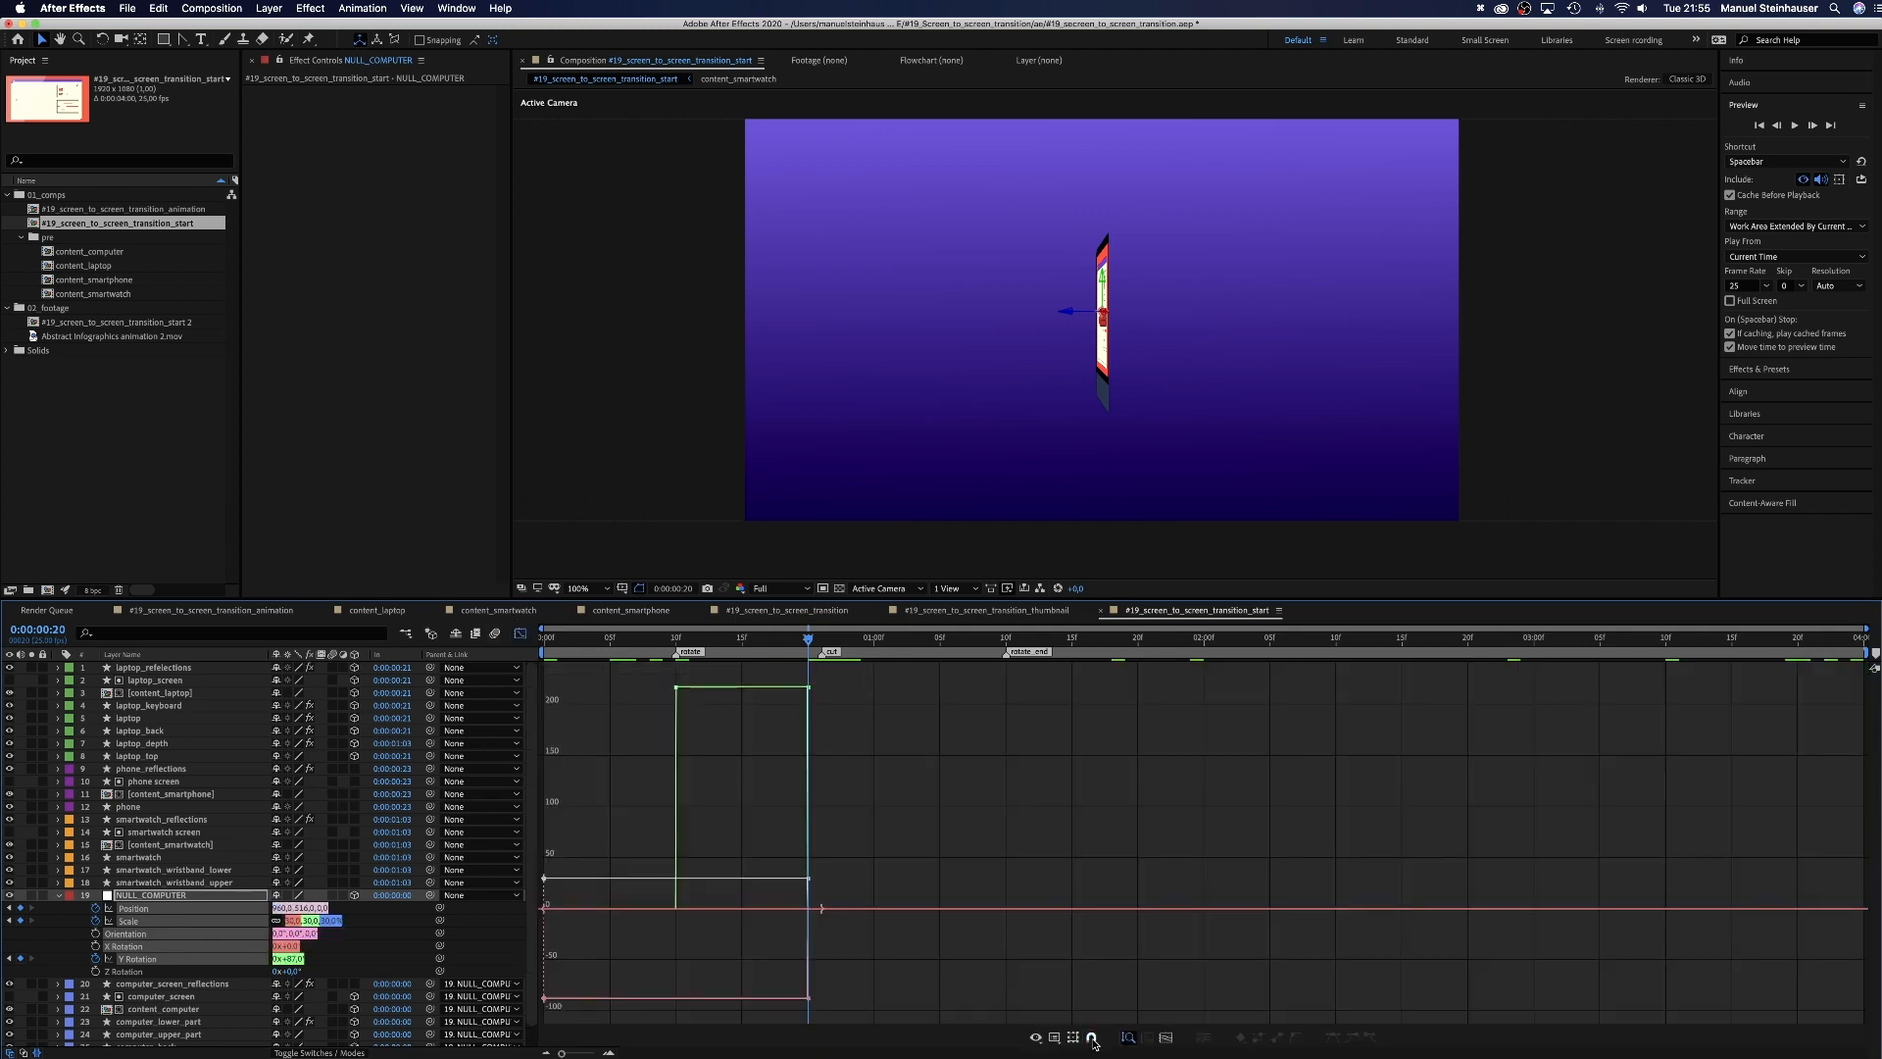
{"action": "left_click", "coordinate": [1039, 1038]}
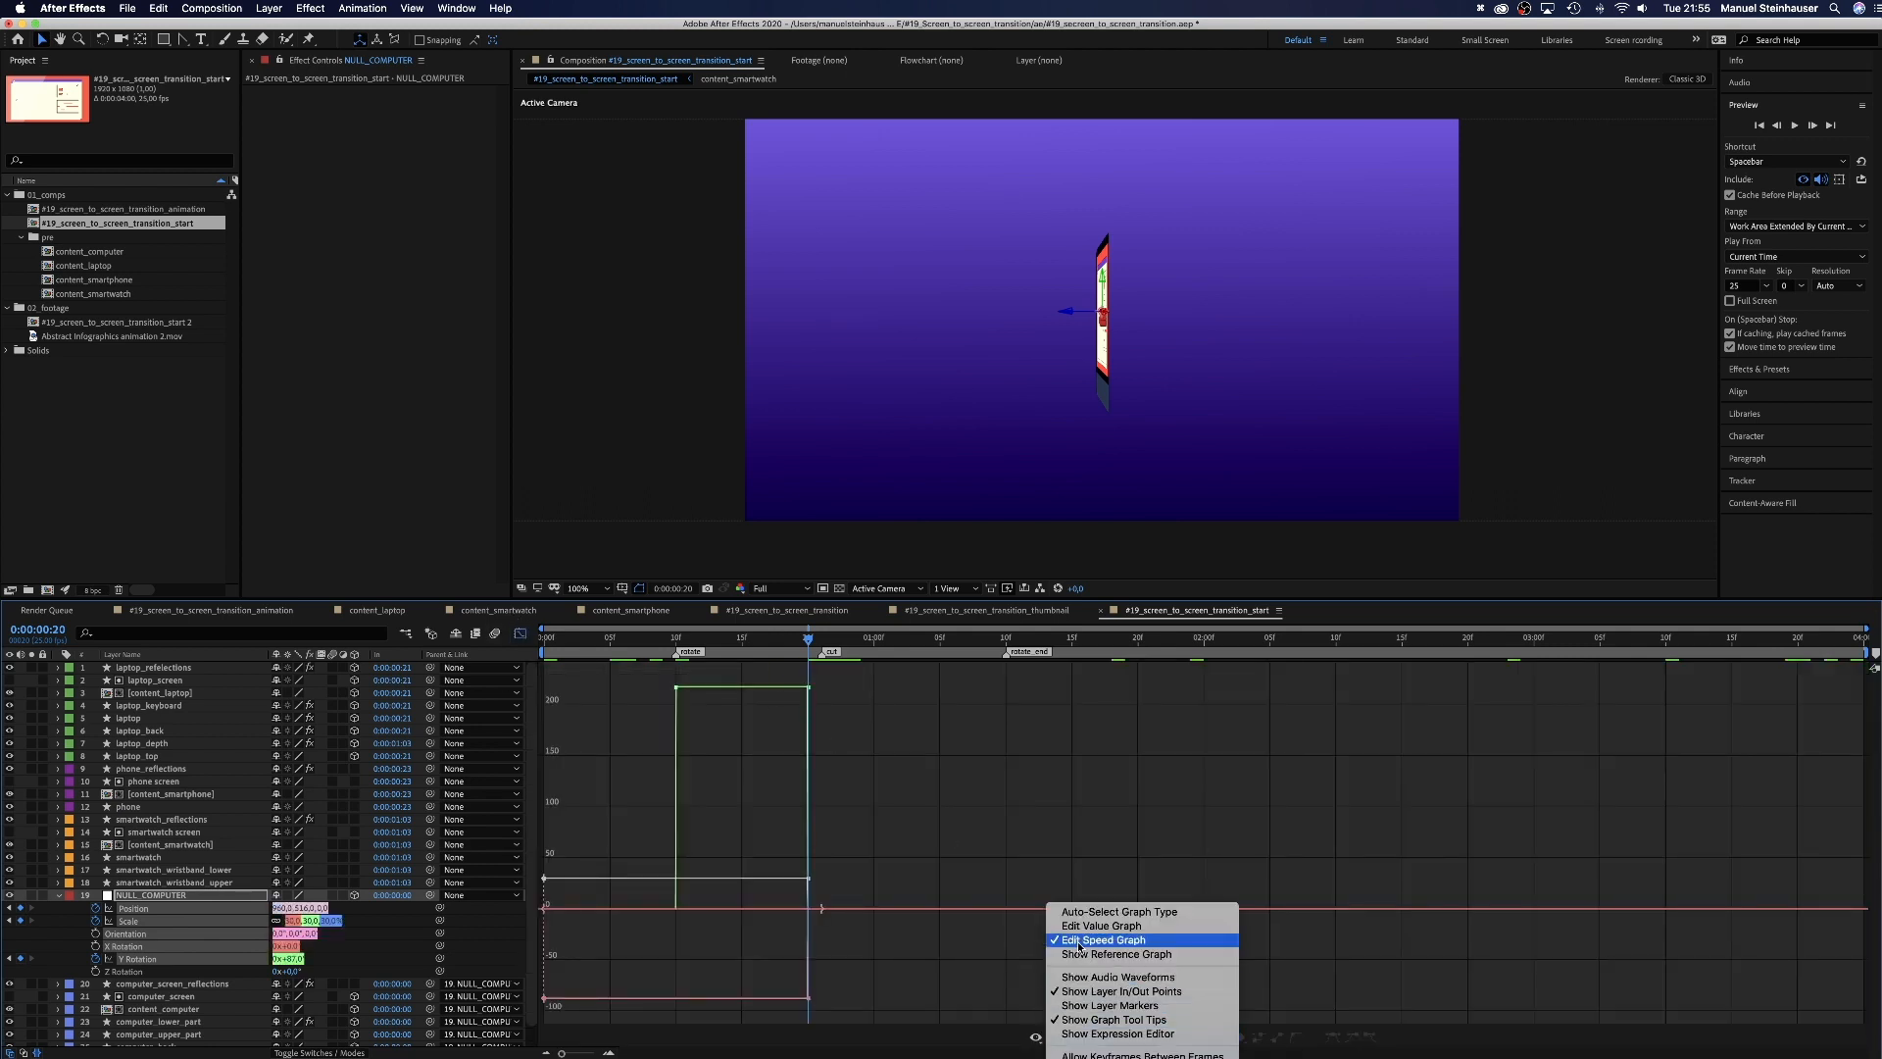
{"action": "left_click", "coordinate": [1083, 941]}
Step: Reshape the rotation, scale and position speed curves so the motion starts slowly and accelerates sharply into frame 20
{"action": "left_click_drag", "start_coordinate": [643, 688], "coordinate": [1019, 916]}
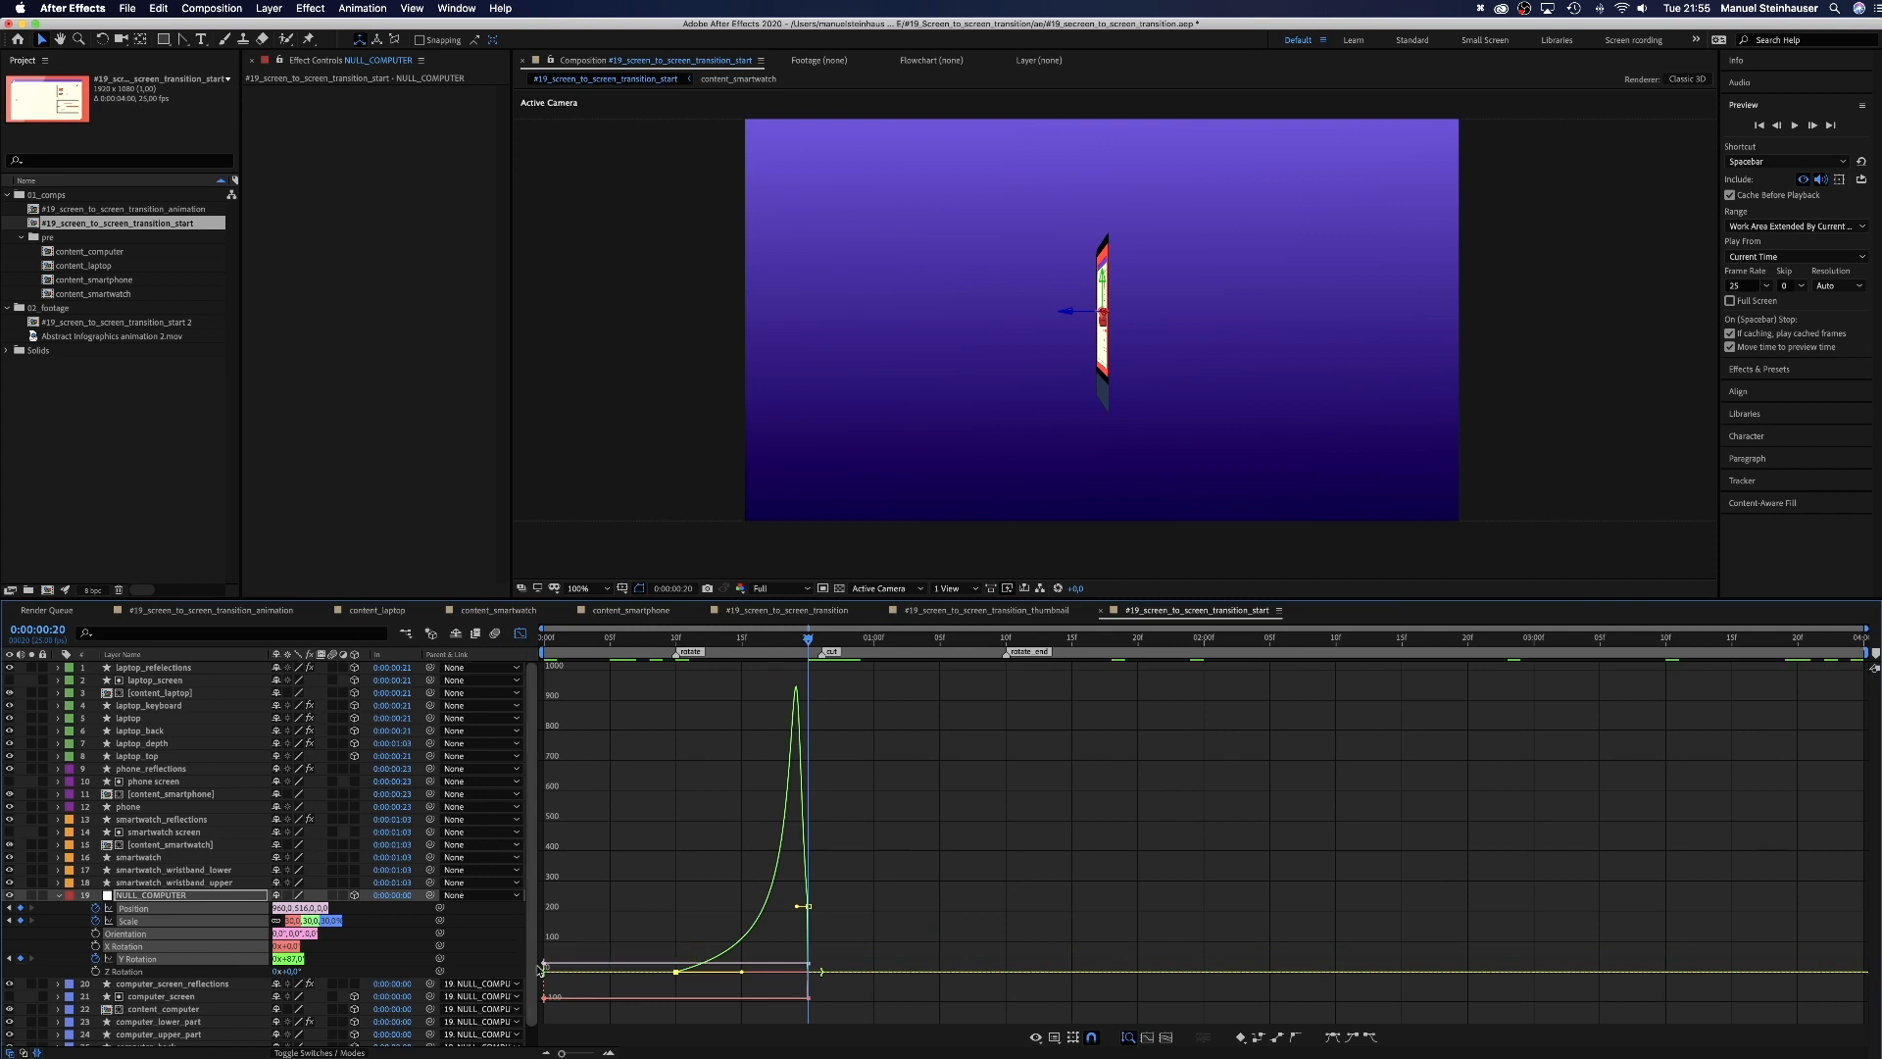
{"action": "left_click", "coordinate": [566, 1000]}
{"action": "left_click_drag", "start_coordinate": [566, 1000], "coordinate": [825, 968]}
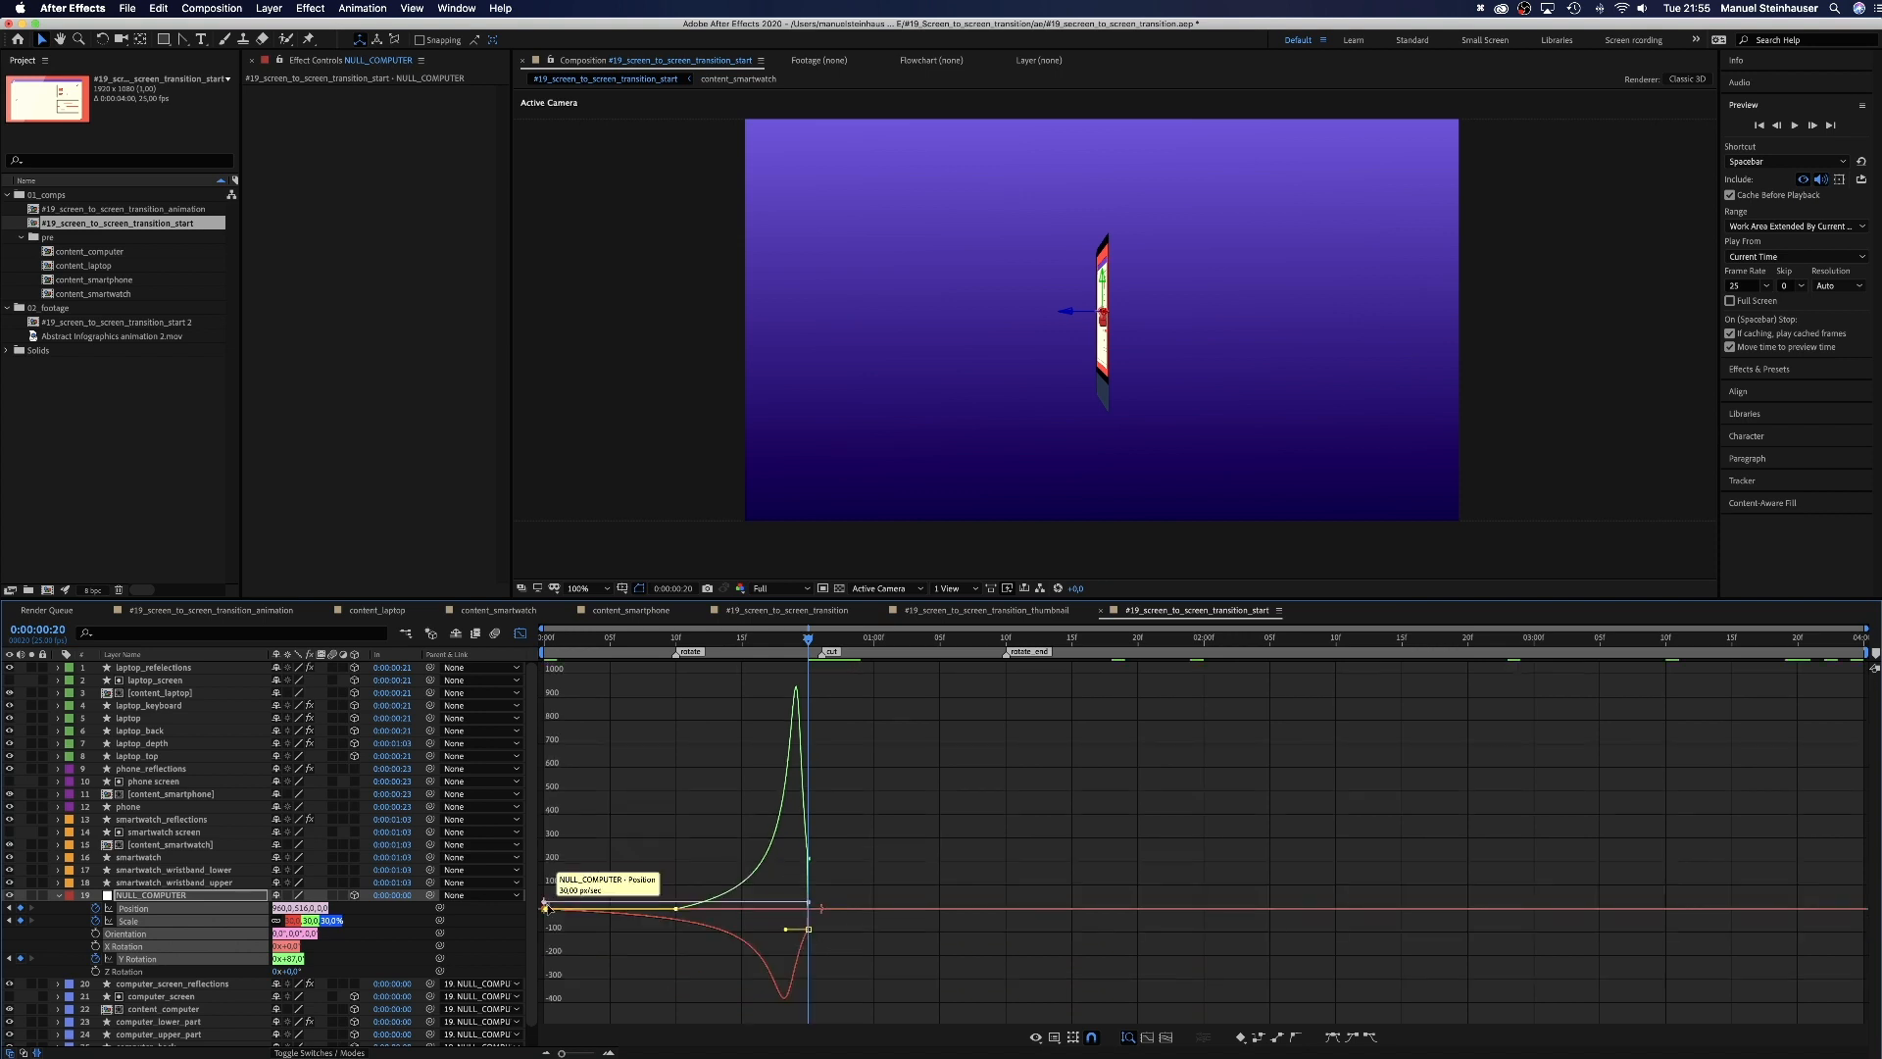
{"action": "left_click", "coordinate": [571, 904]}
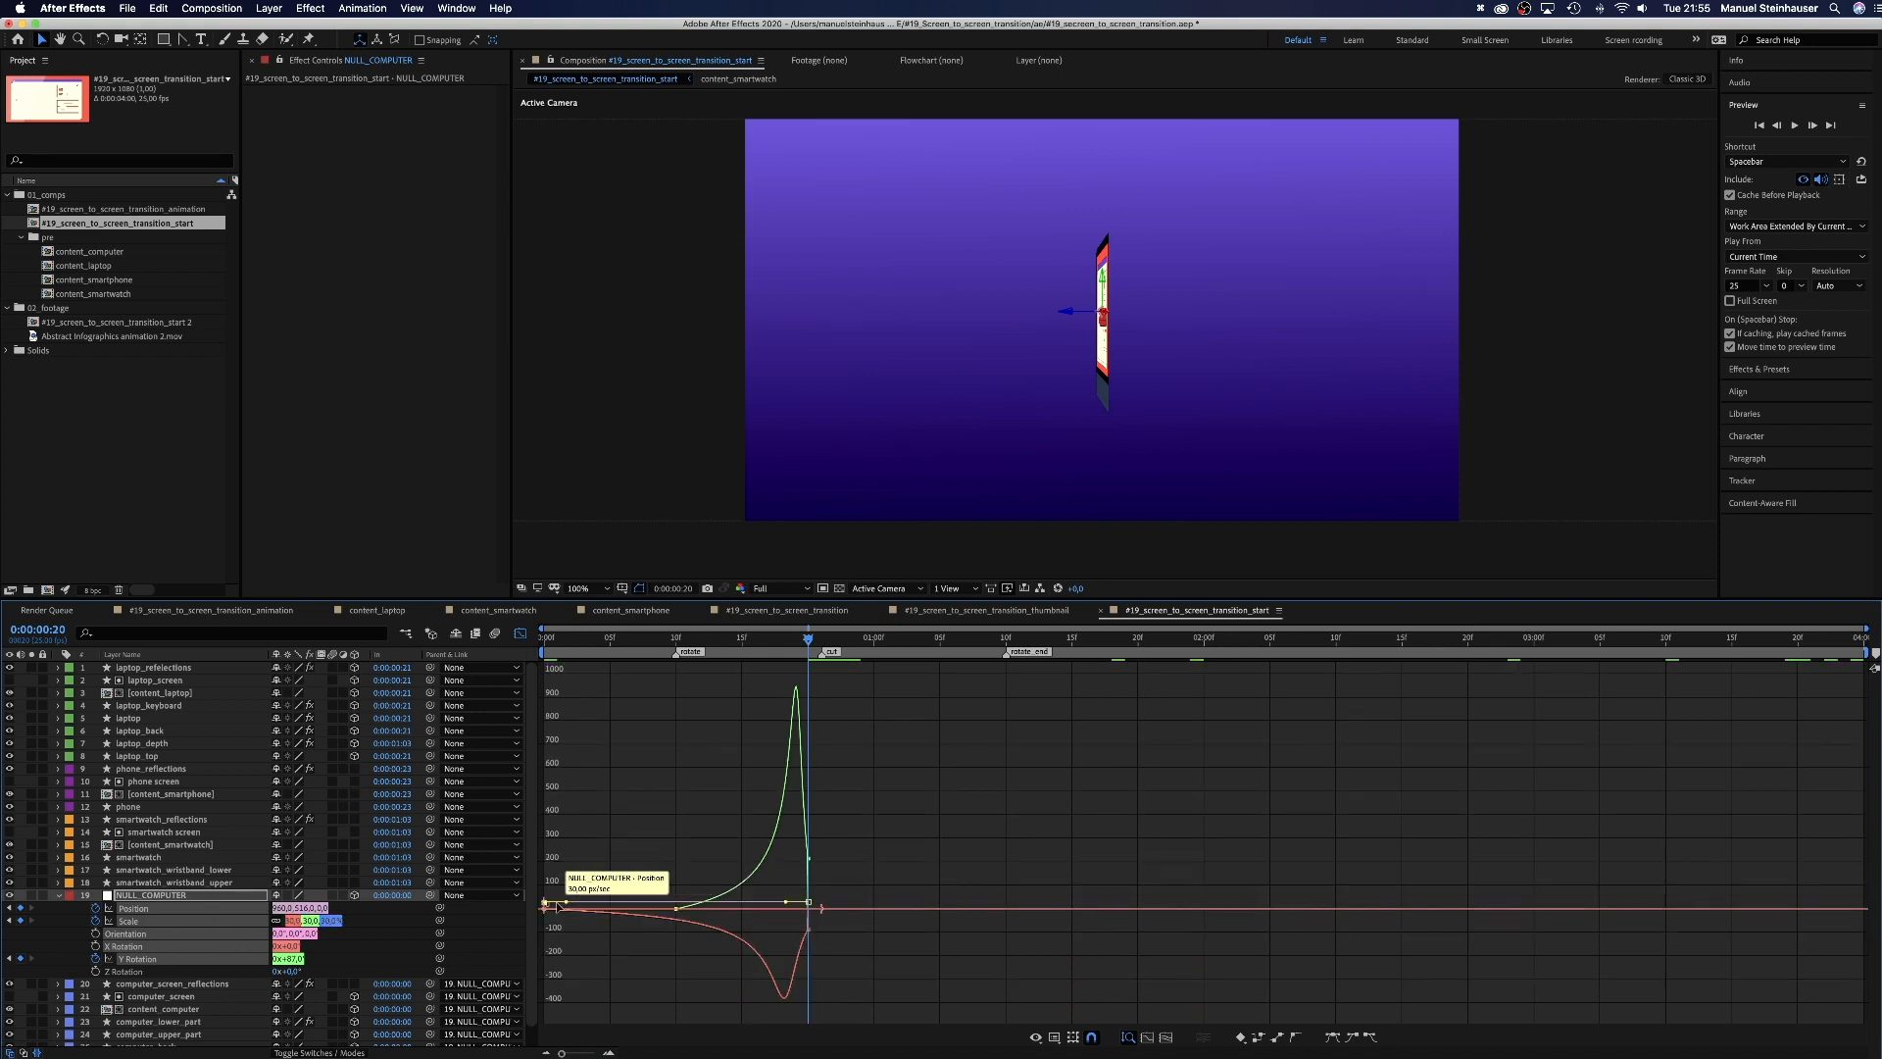
{"action": "left_click_drag", "start_coordinate": [569, 902], "coordinate": [831, 860]}
{"action": "mouse_move", "coordinate": [823, 935]}
{"action": "left_mouse_down"}
{"action": "mouse_move", "coordinate": [802, 954]}
{"action": "mouse_move", "coordinate": [836, 939]}
{"action": "left_mouse_up"}
{"action": "left_click", "coordinate": [808, 965]}
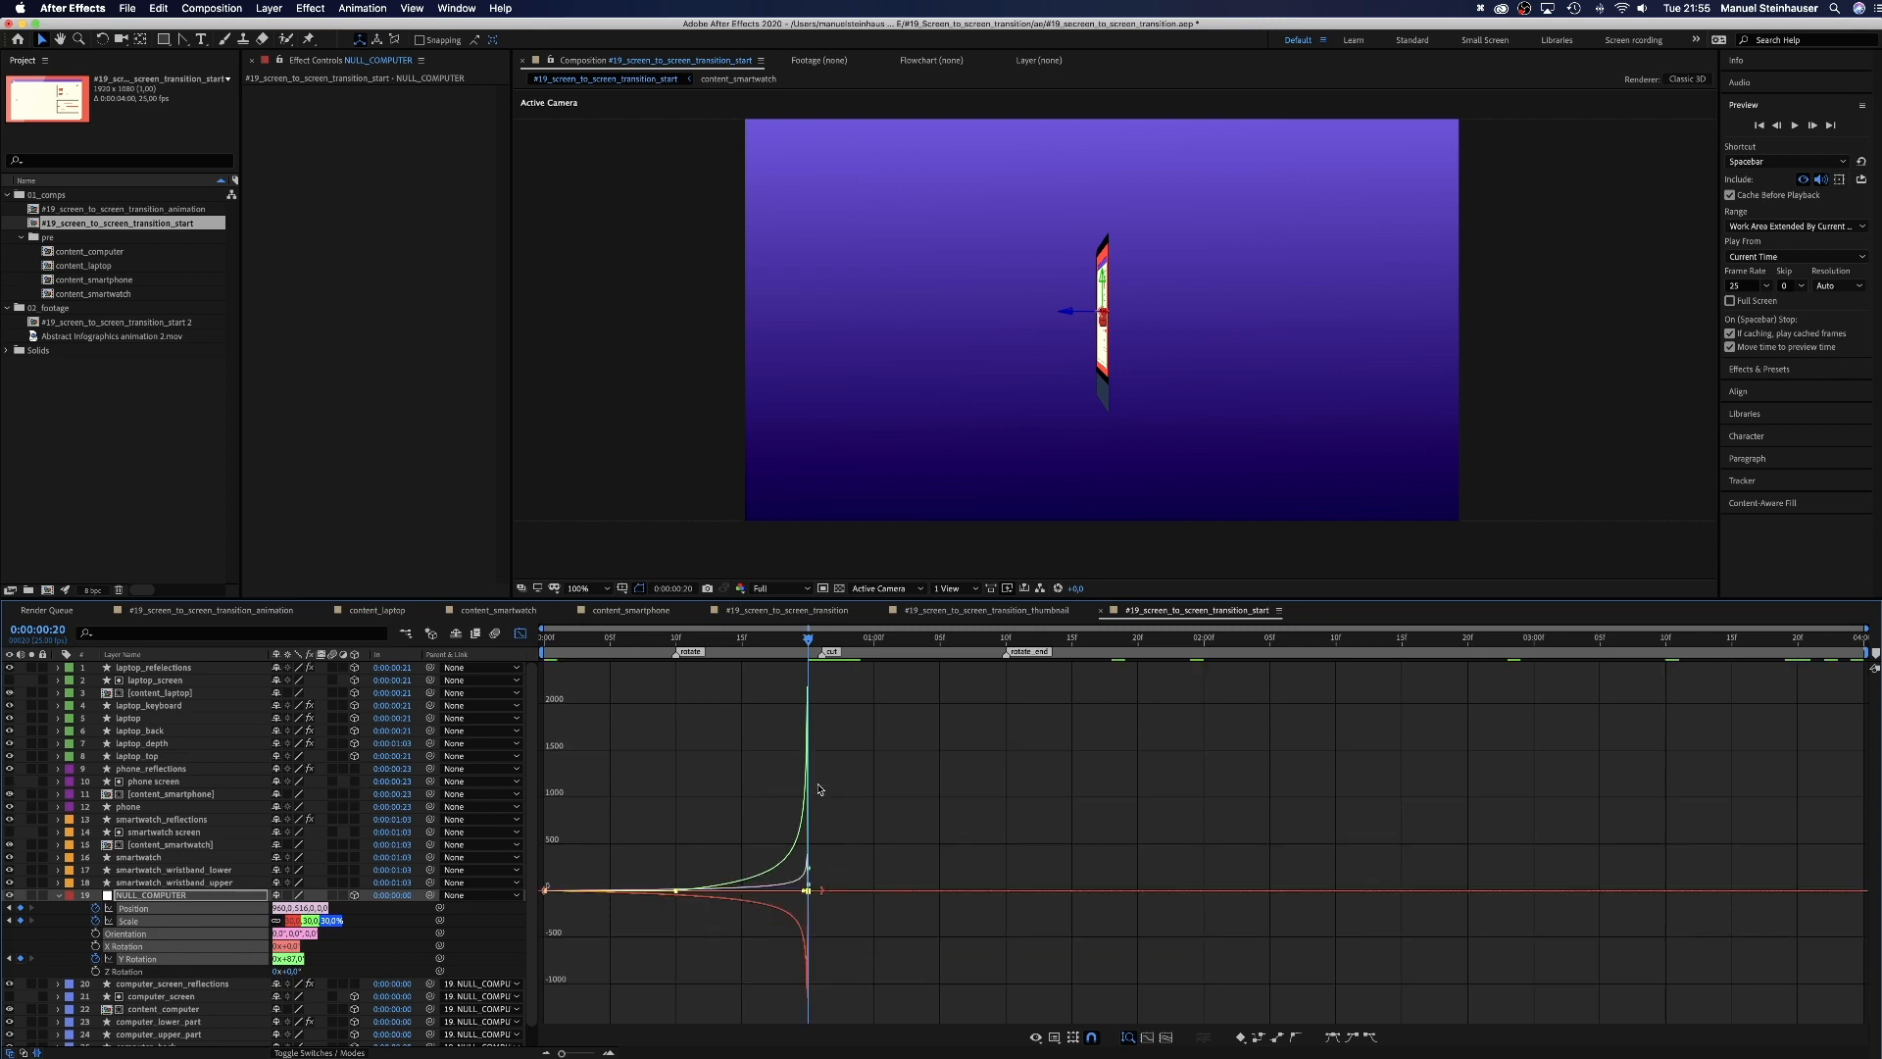
Step: Play back the computer's shrink-and-turn animation, close the graph editor and collapse the NULL_COMPUTER properties
{"action": "left_click", "coordinate": [569, 643]}
{"action": "key", "text": "space"}
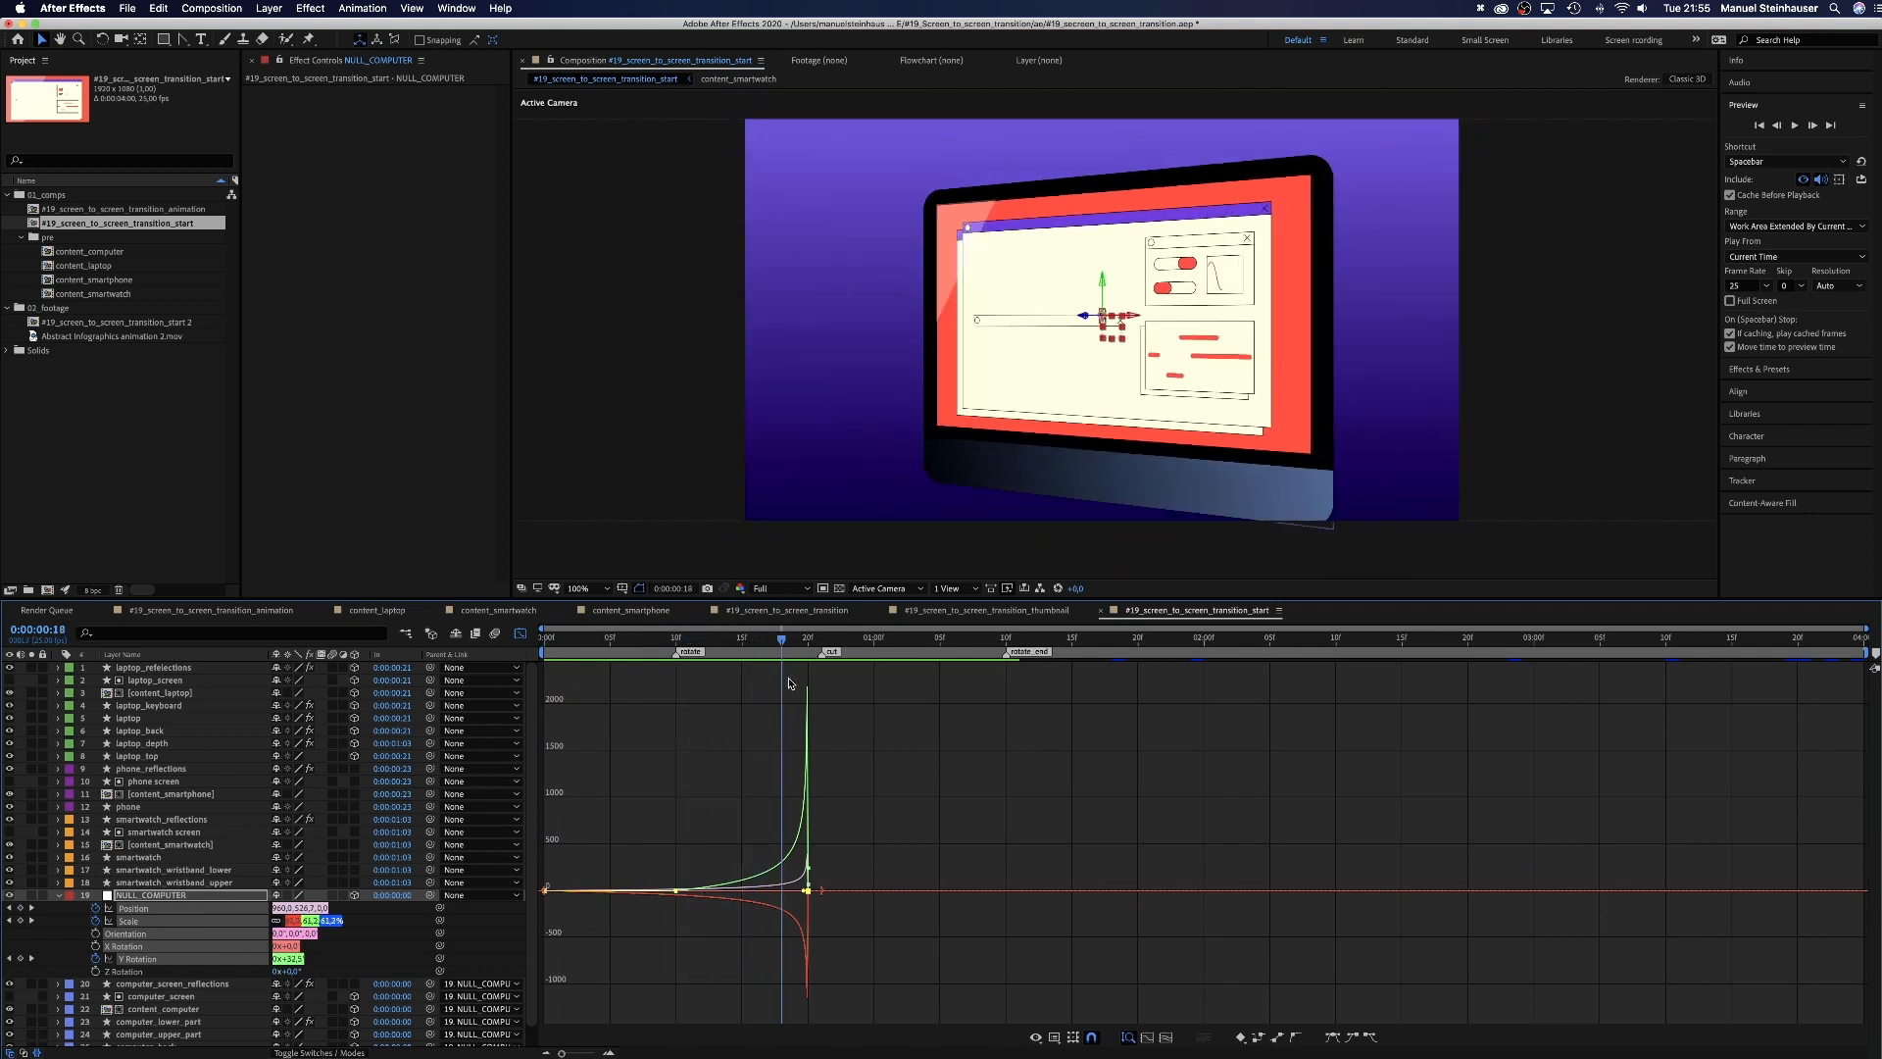
{"action": "key", "text": "space"}
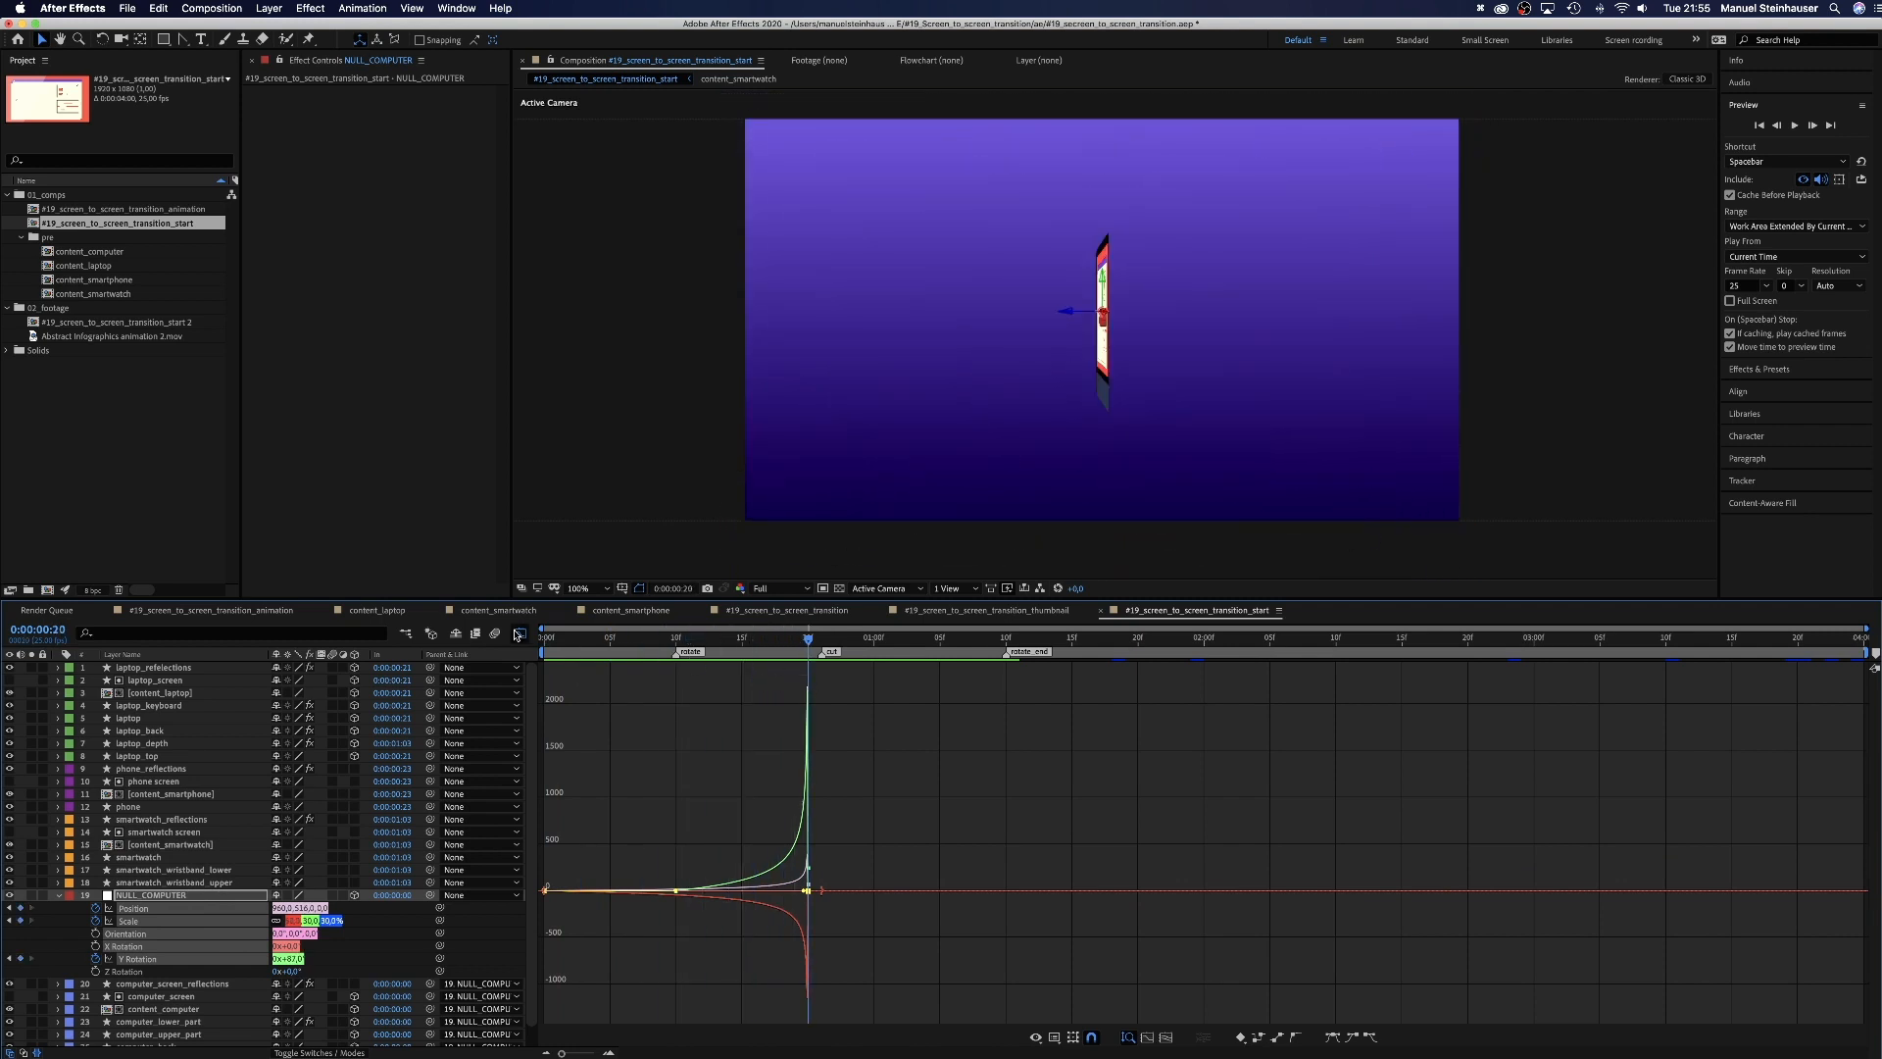
{"action": "left_click", "coordinate": [518, 634]}
{"action": "left_click", "coordinate": [58, 895]}
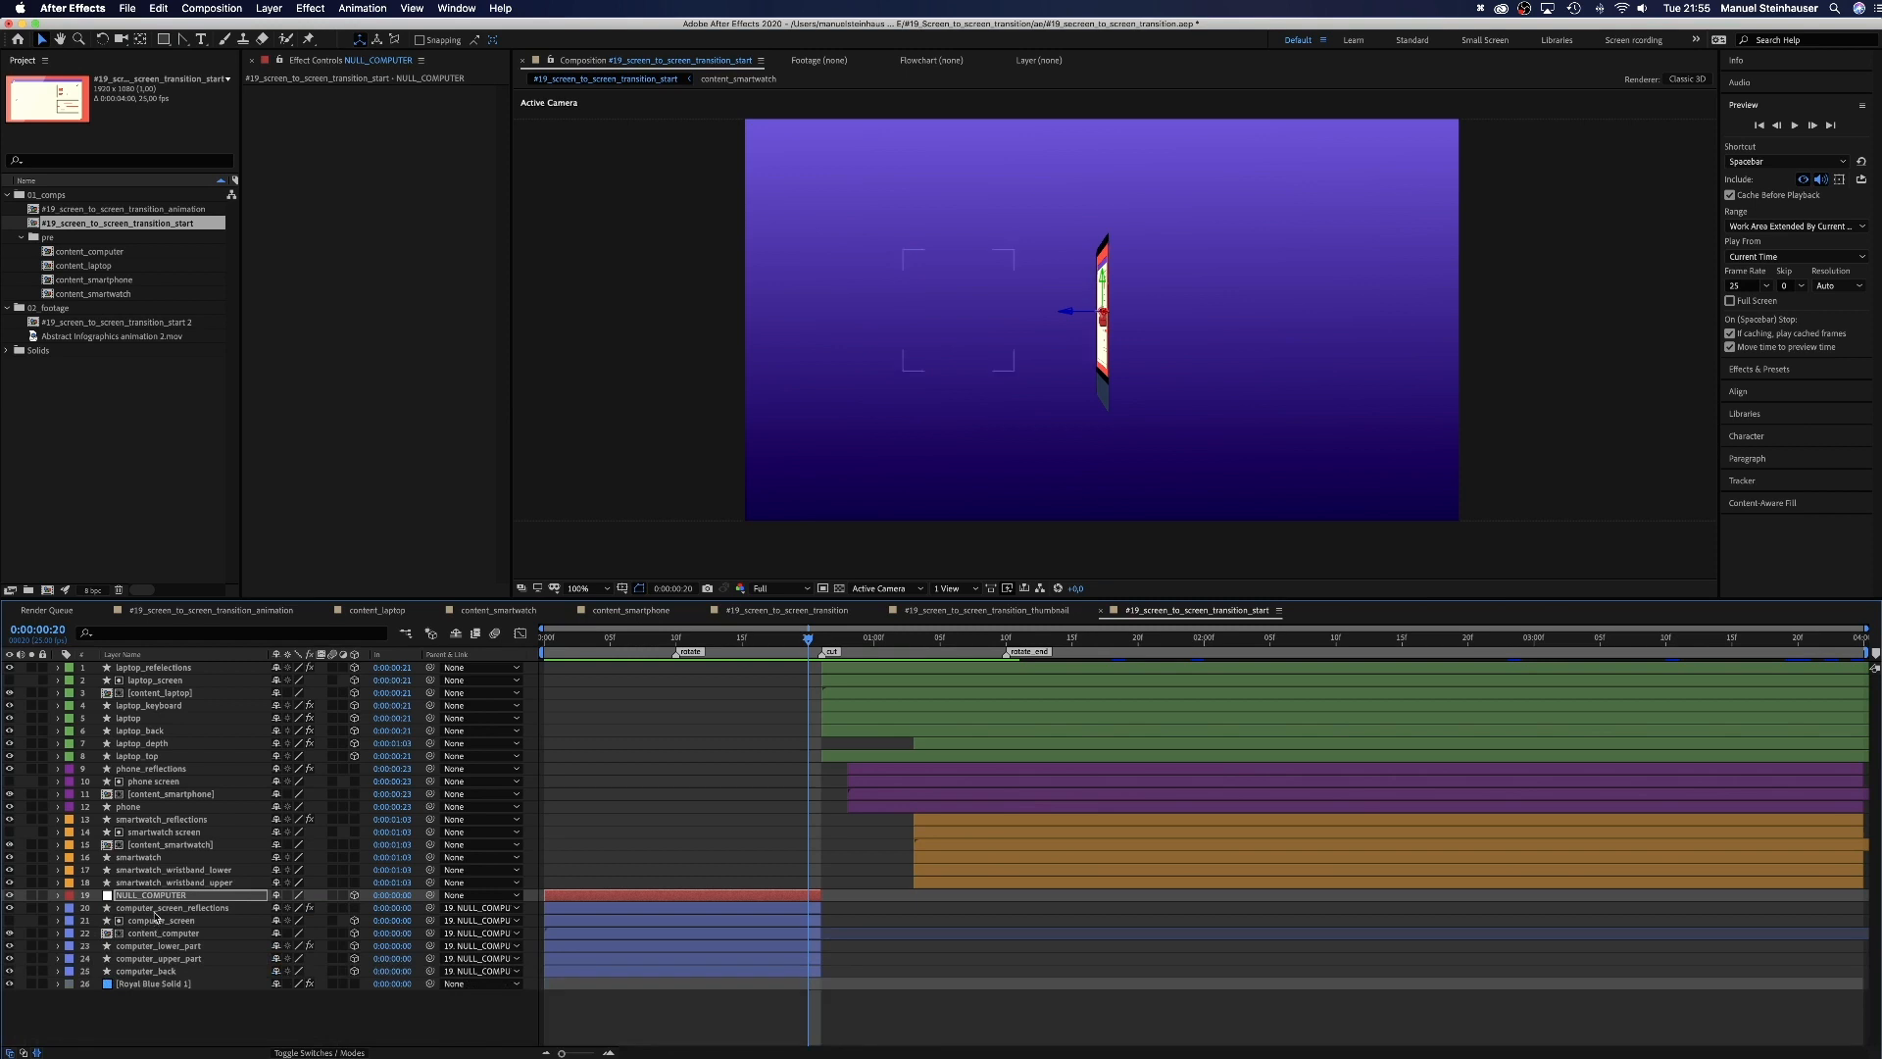
Step: Keyframe the Rectangle 1 path of computer_screen_reflections at the first frame and shift the shape left off the screen at frame 20
{"action": "left_click", "coordinate": [137, 909]}
{"action": "key", "text": "Home"}
{"action": "left_click", "coordinate": [58, 907]}
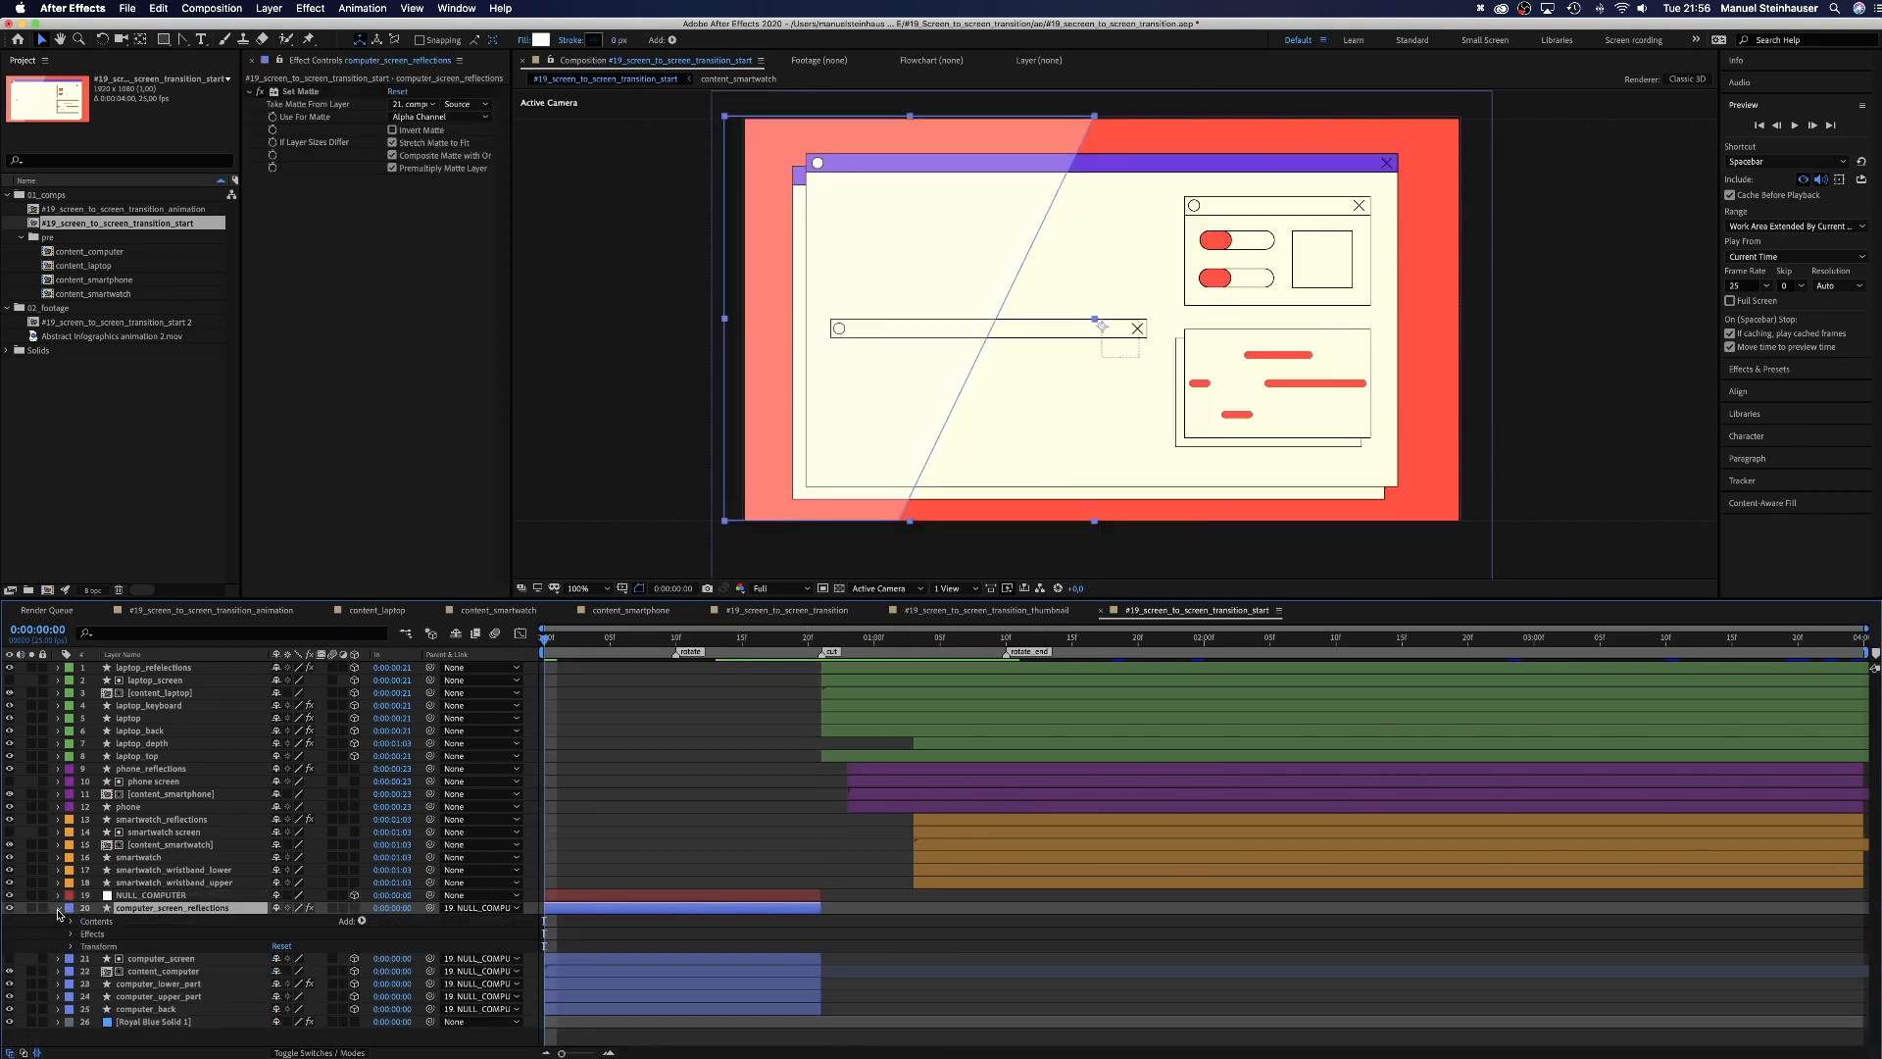
{"action": "left_click", "coordinate": [71, 921]}
{"action": "left_click", "coordinate": [84, 934]}
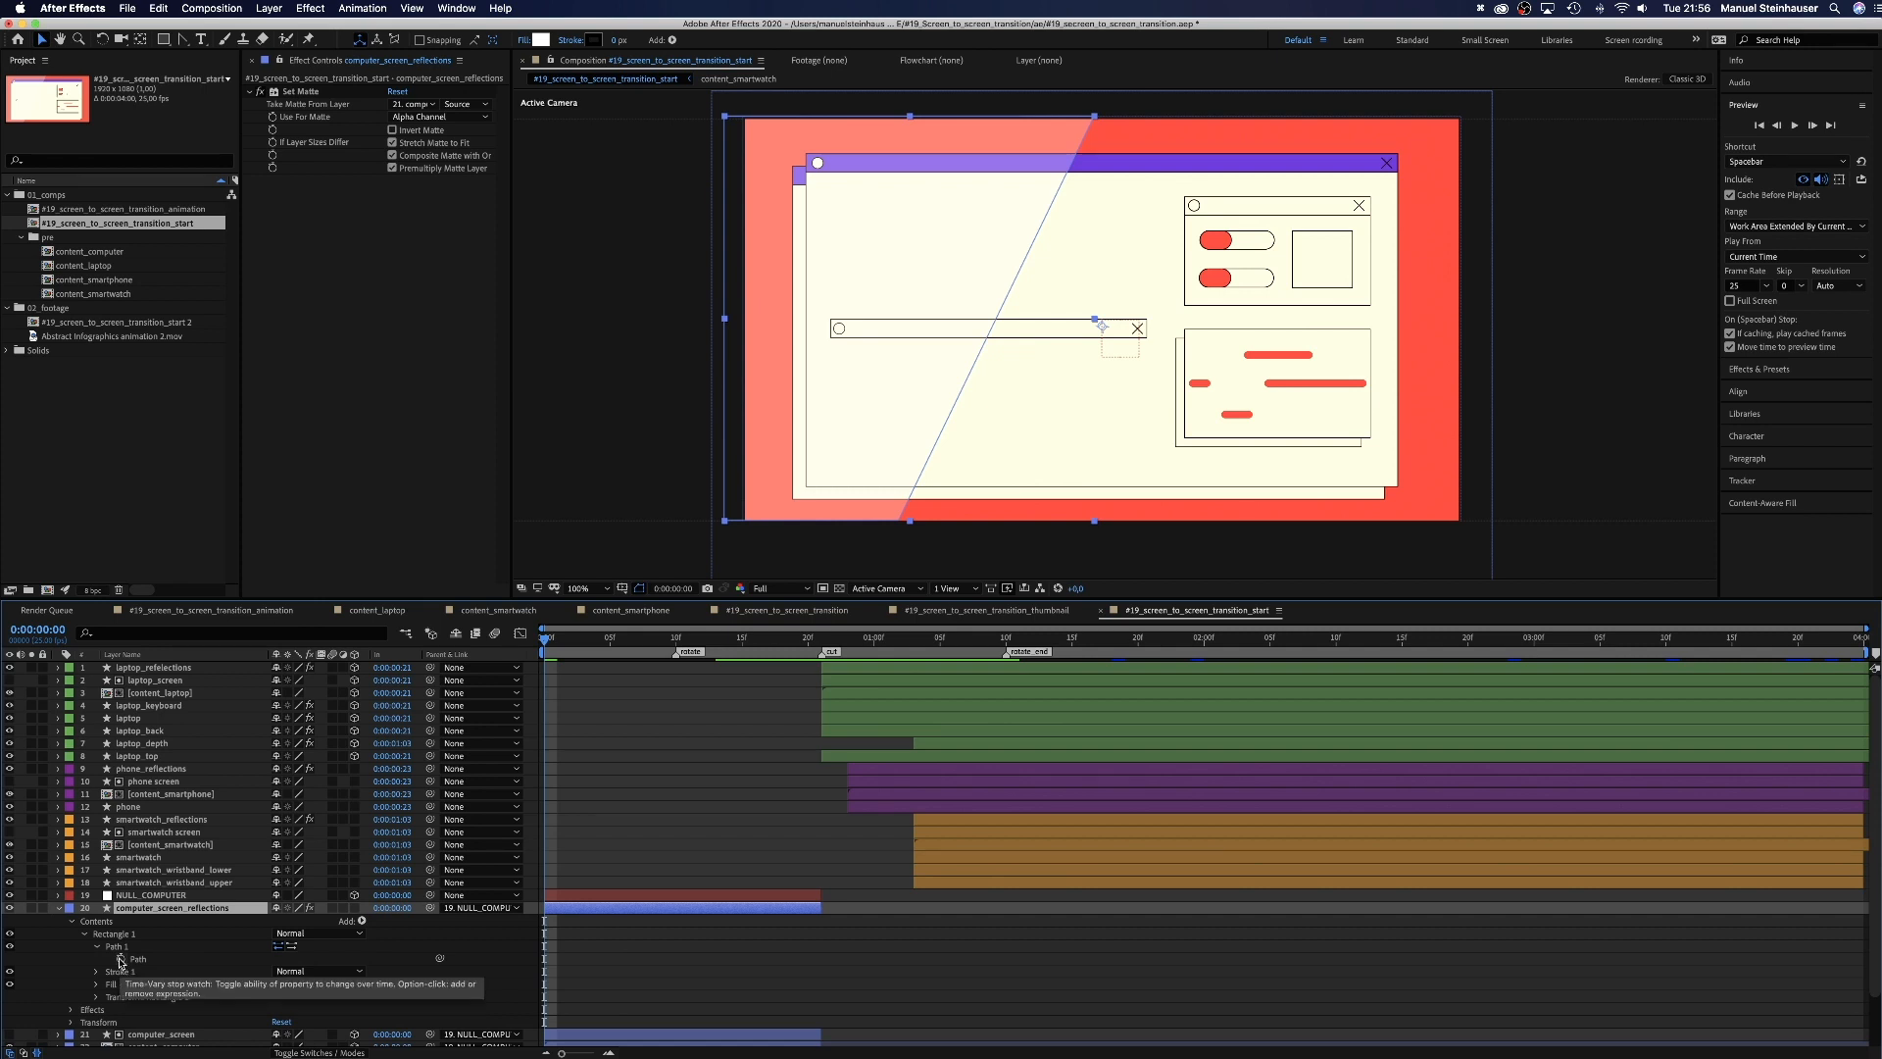
{"action": "left_click", "coordinate": [120, 958]}
{"action": "left_click_drag", "start_coordinate": [604, 647], "coordinate": [806, 656]}
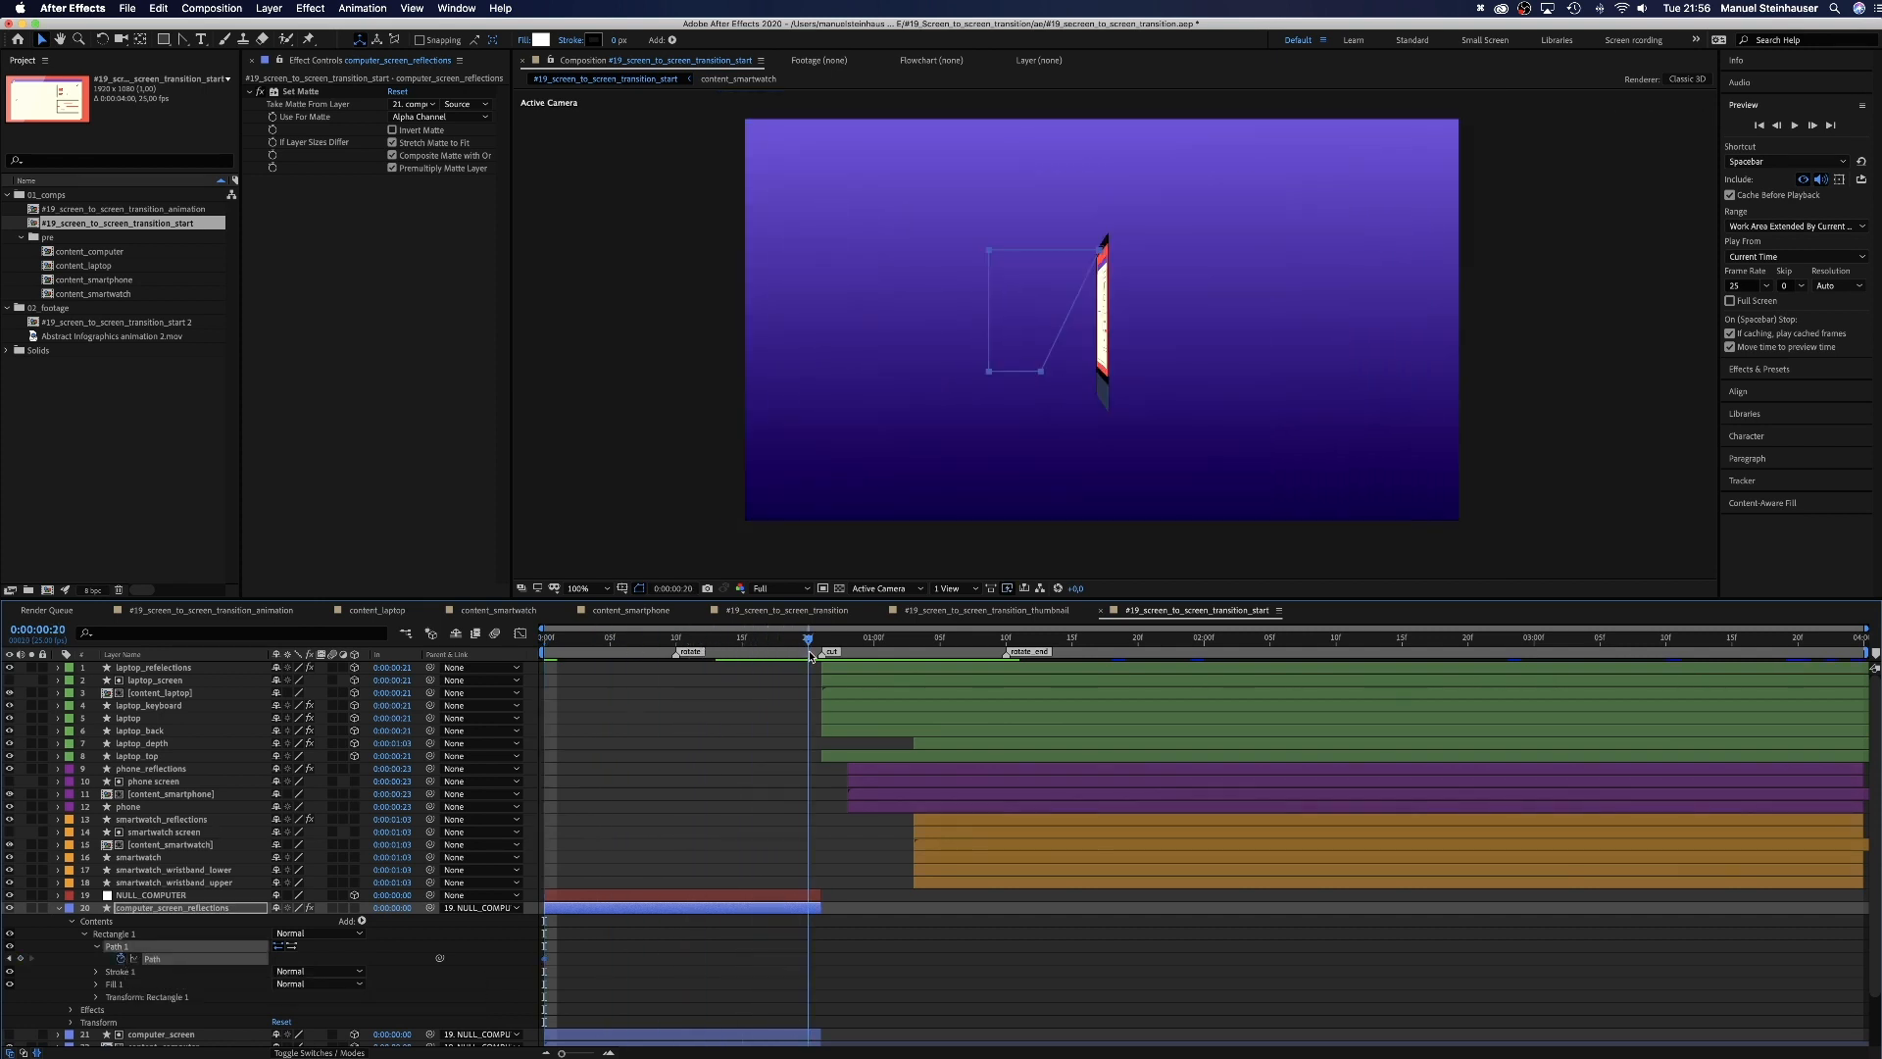
{"action": "left_click_drag", "start_coordinate": [1041, 375], "coordinate": [919, 386]}
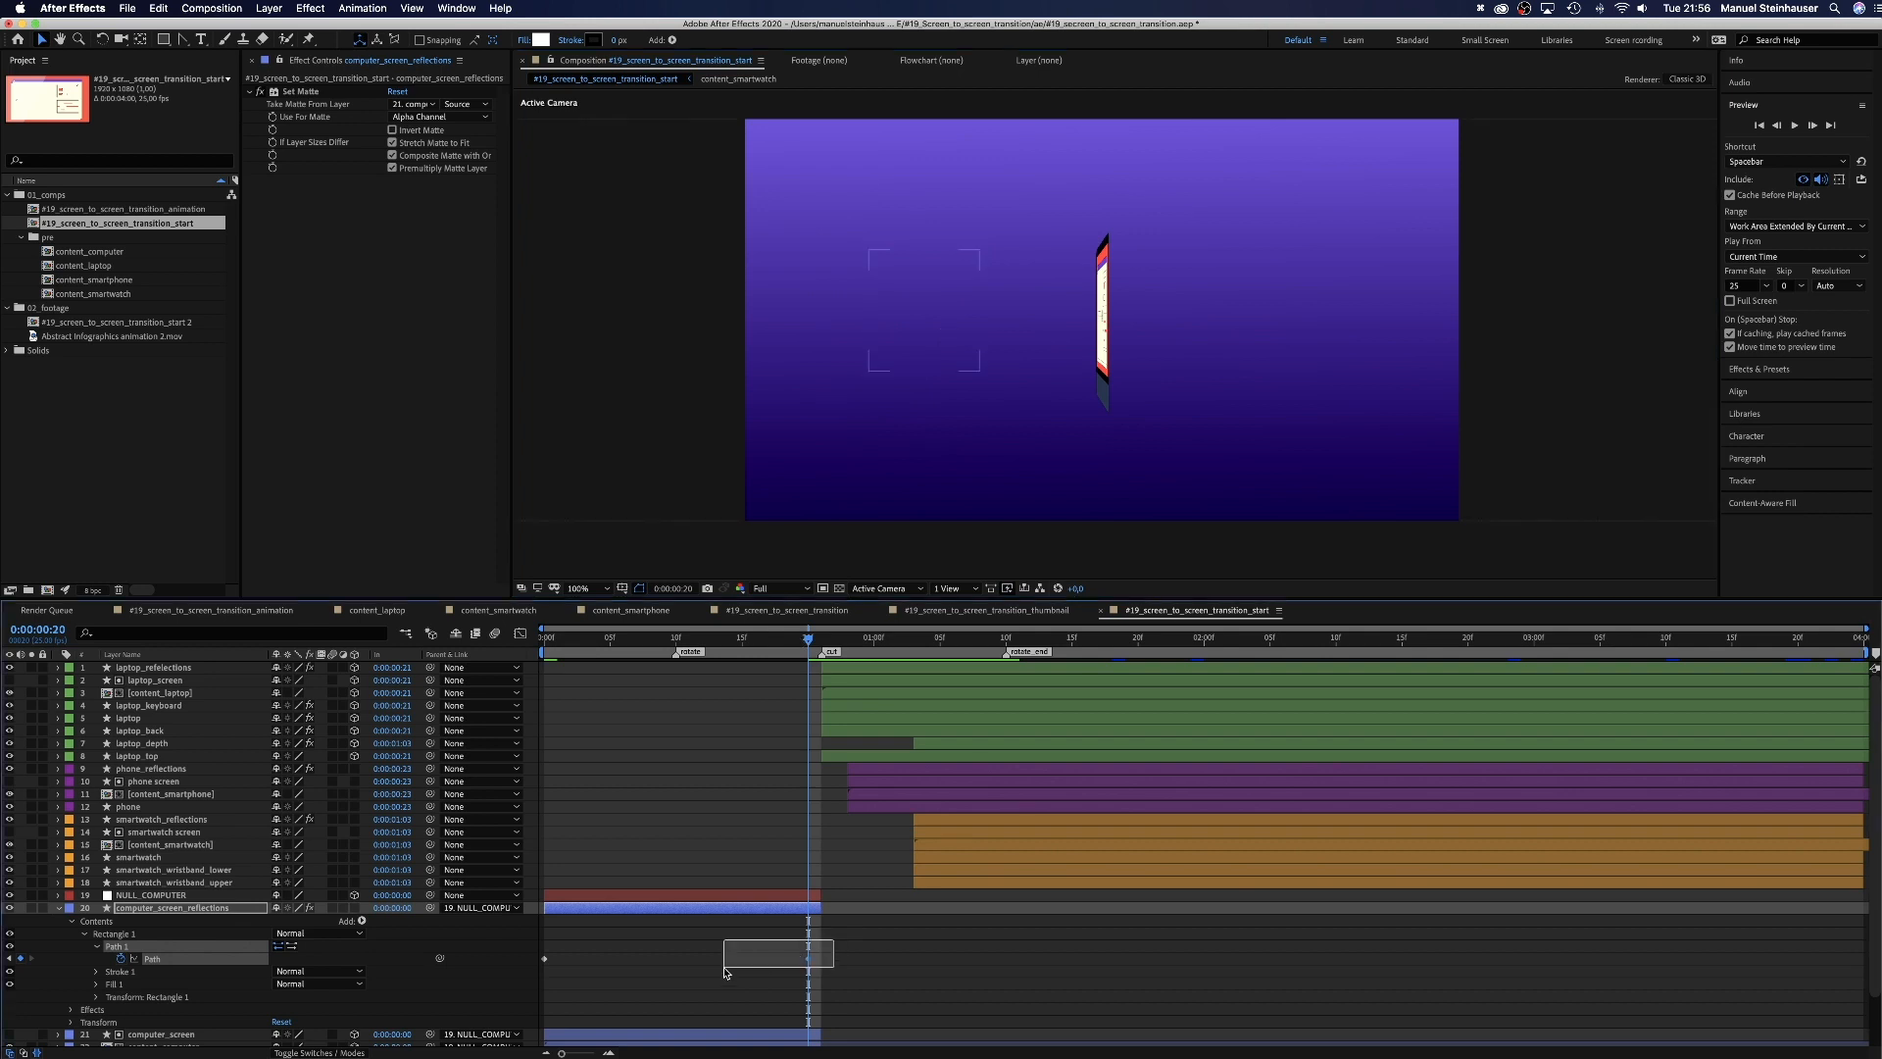
Step: Ease the reflection path's speed curve in the graph editor so it starts slowly and accelerates into frame 20
{"action": "left_click", "coordinate": [520, 633]}
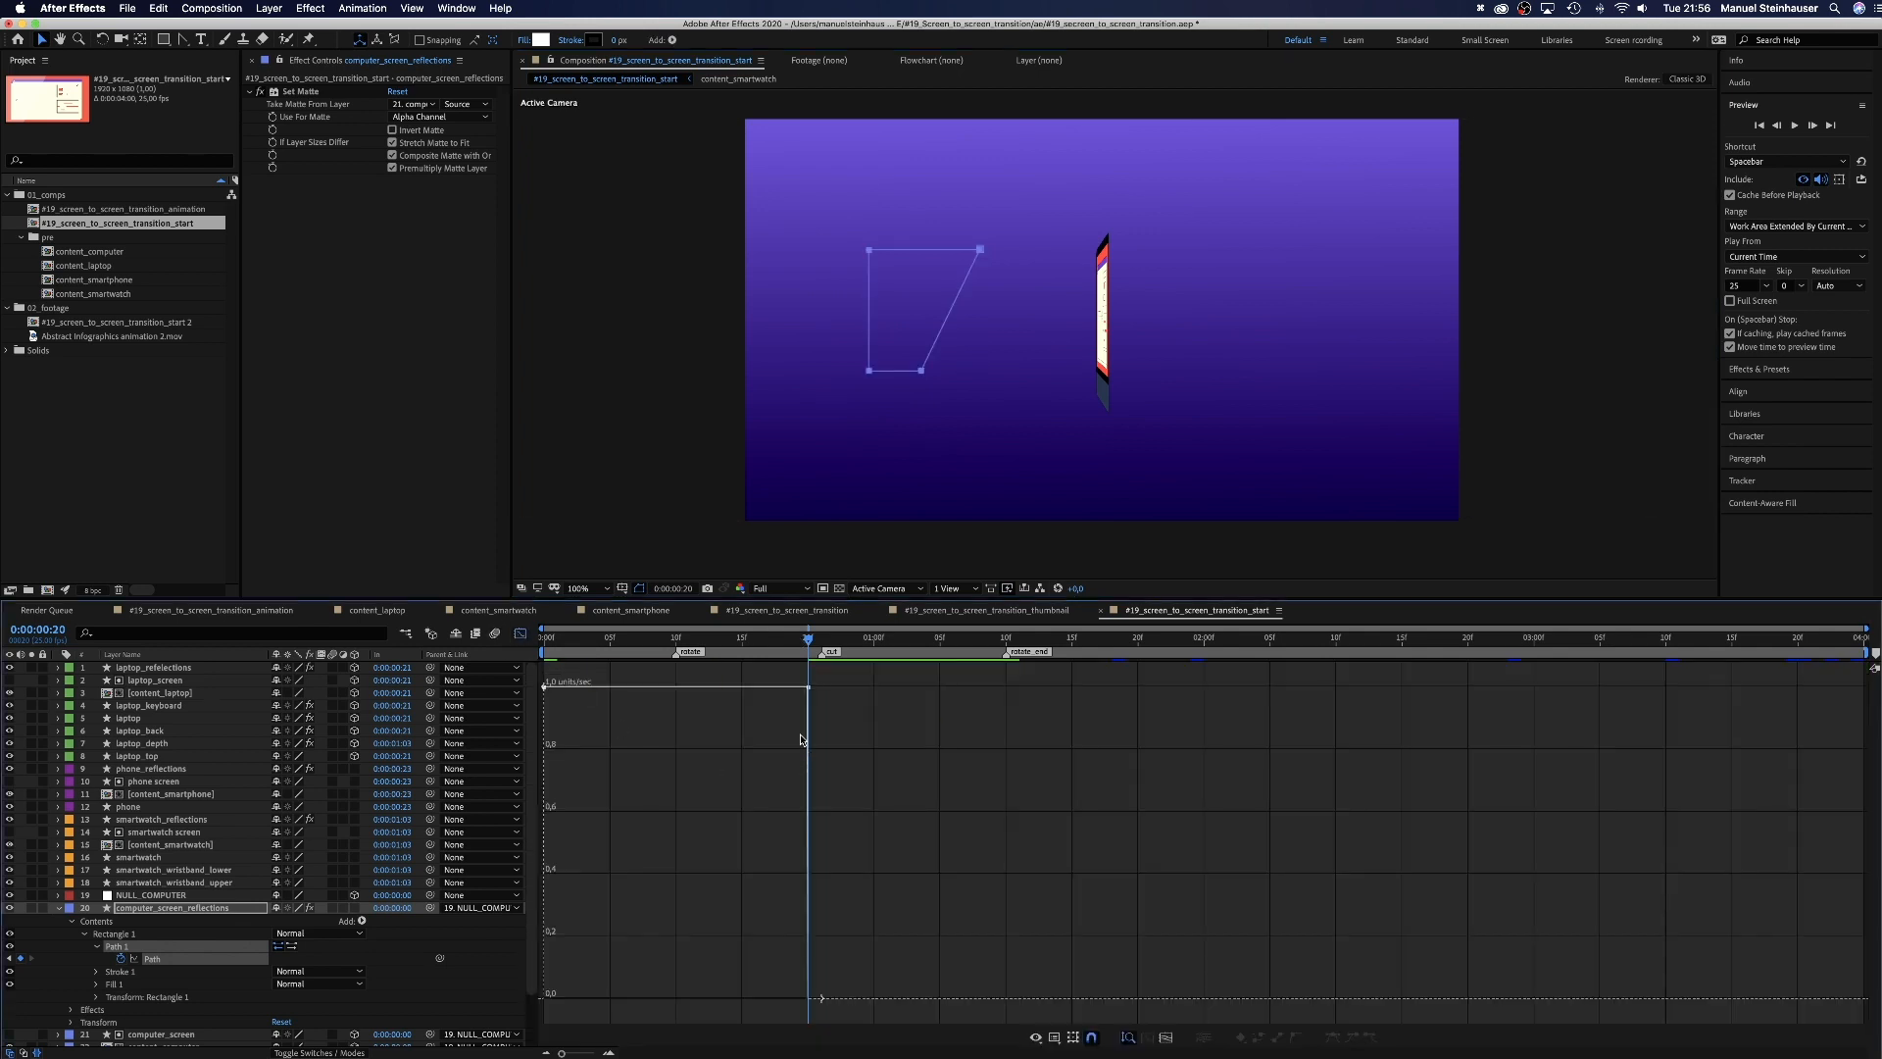
{"action": "left_click", "coordinate": [545, 688]}
{"action": "left_click_drag", "start_coordinate": [566, 686], "coordinate": [1019, 996]}
{"action": "left_click_drag", "start_coordinate": [783, 931], "coordinate": [825, 946]}
{"action": "left_click", "coordinate": [526, 636]}
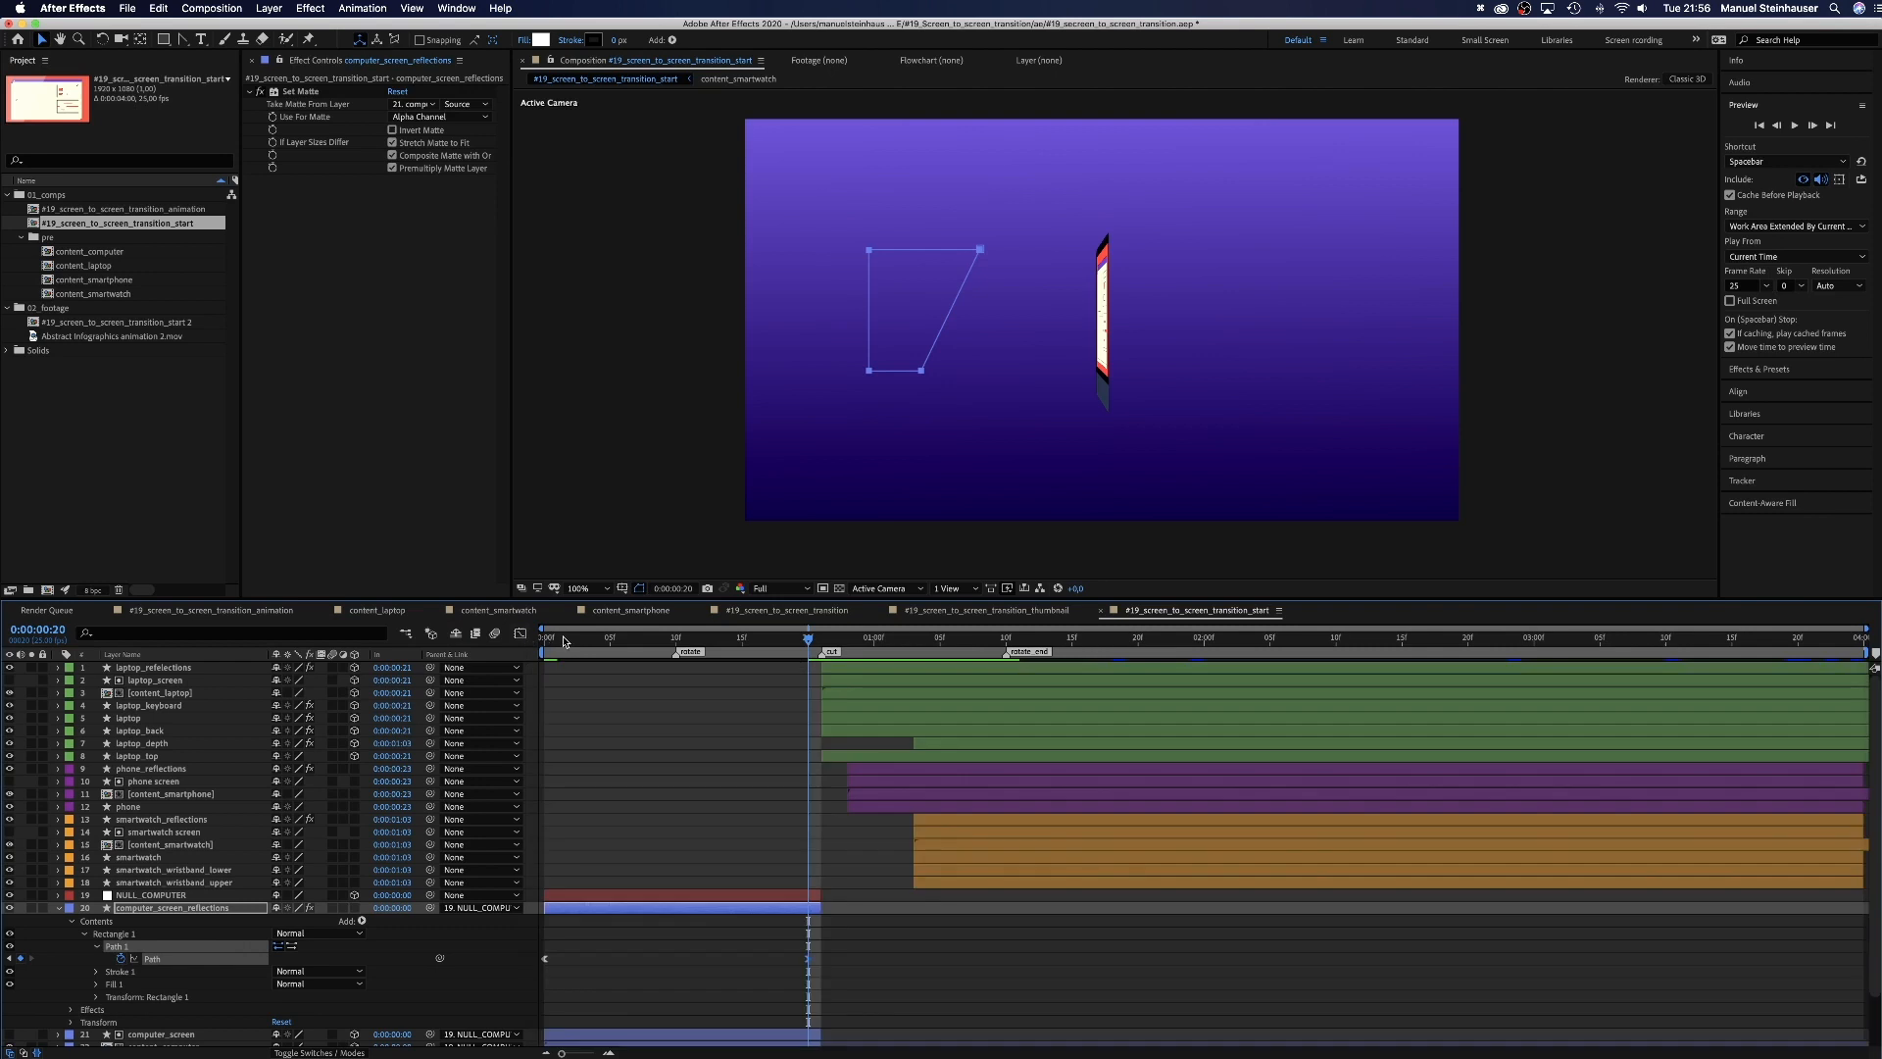
Step: Return to the first frame, collapse the computer_screen_reflections properties and clear the layer selection
{"action": "key", "text": "Home"}
{"action": "left_click_drag", "start_coordinate": [553, 654], "coordinate": [462, 806]}
{"action": "left_click", "coordinate": [58, 909]}
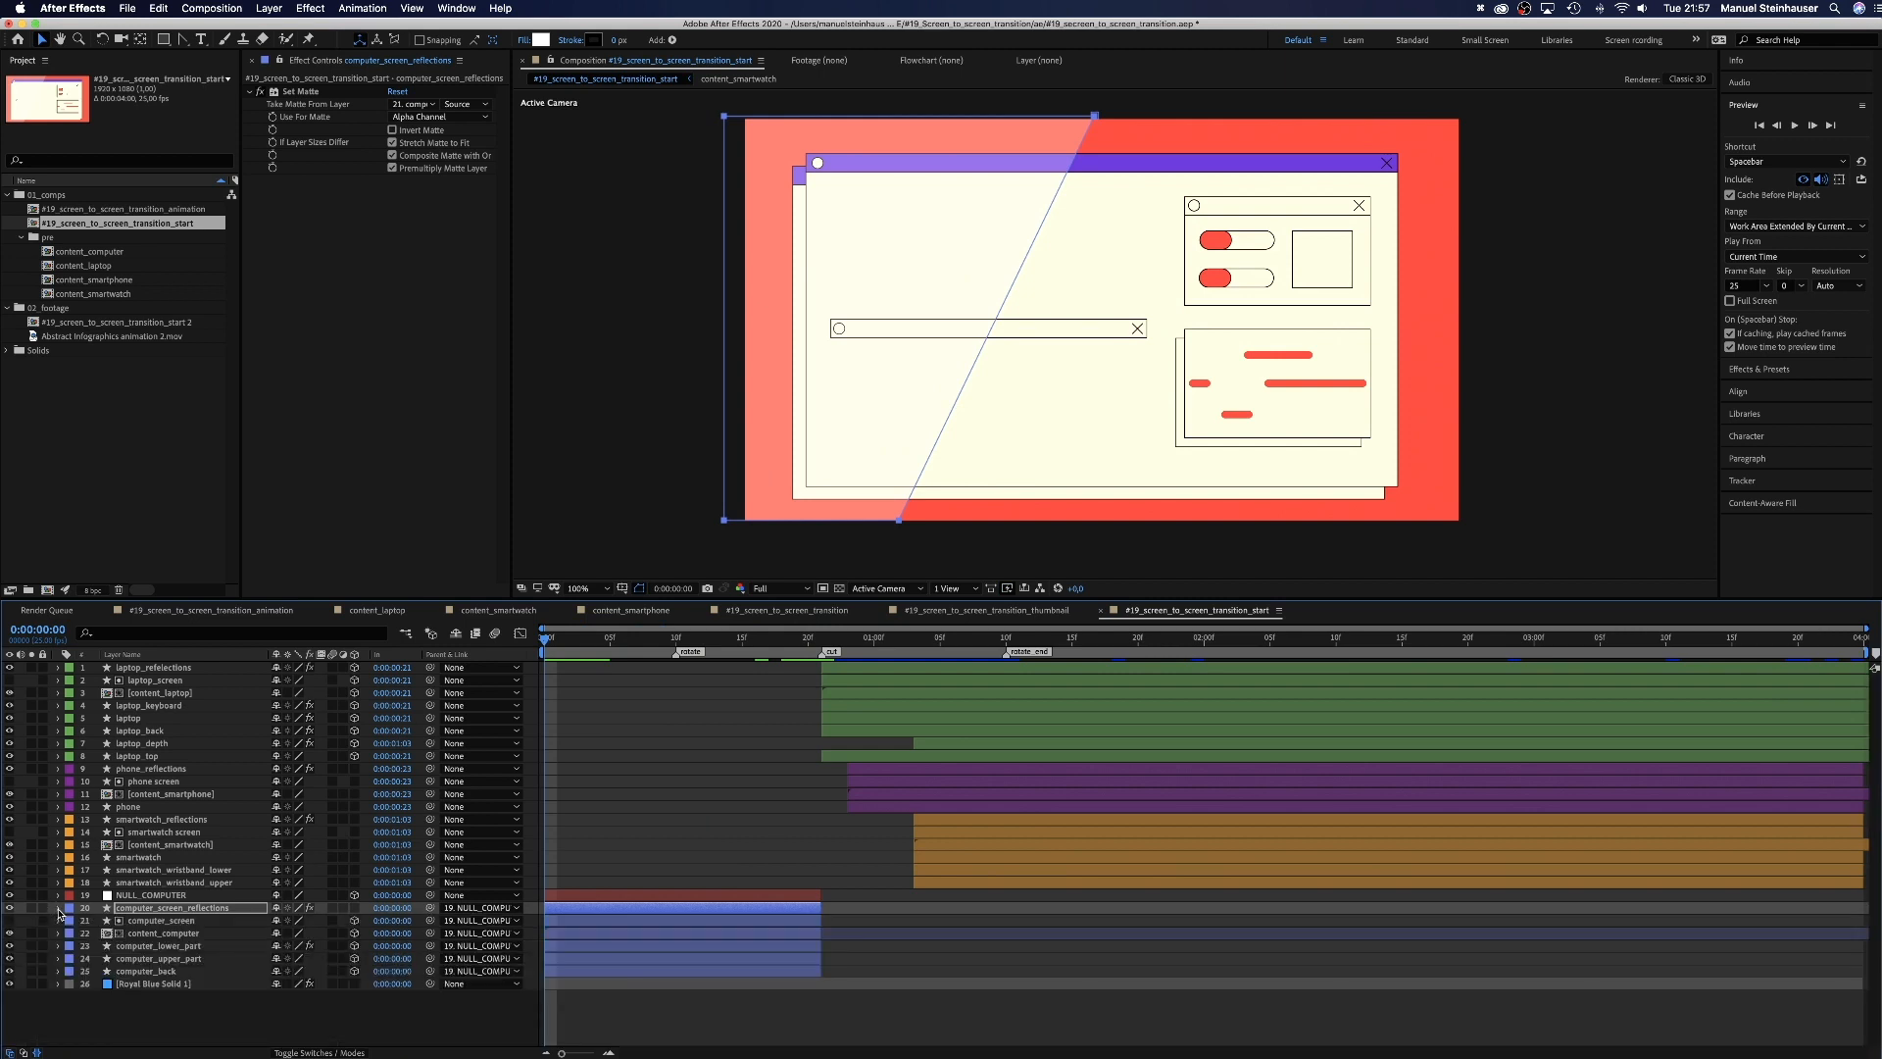
{"action": "left_click", "coordinate": [102, 1013]}
Step: Reveal the Rectangle 1 path of the computer_back layer and set a path keyframe at frame 19
{"action": "left_click", "coordinate": [123, 972]}
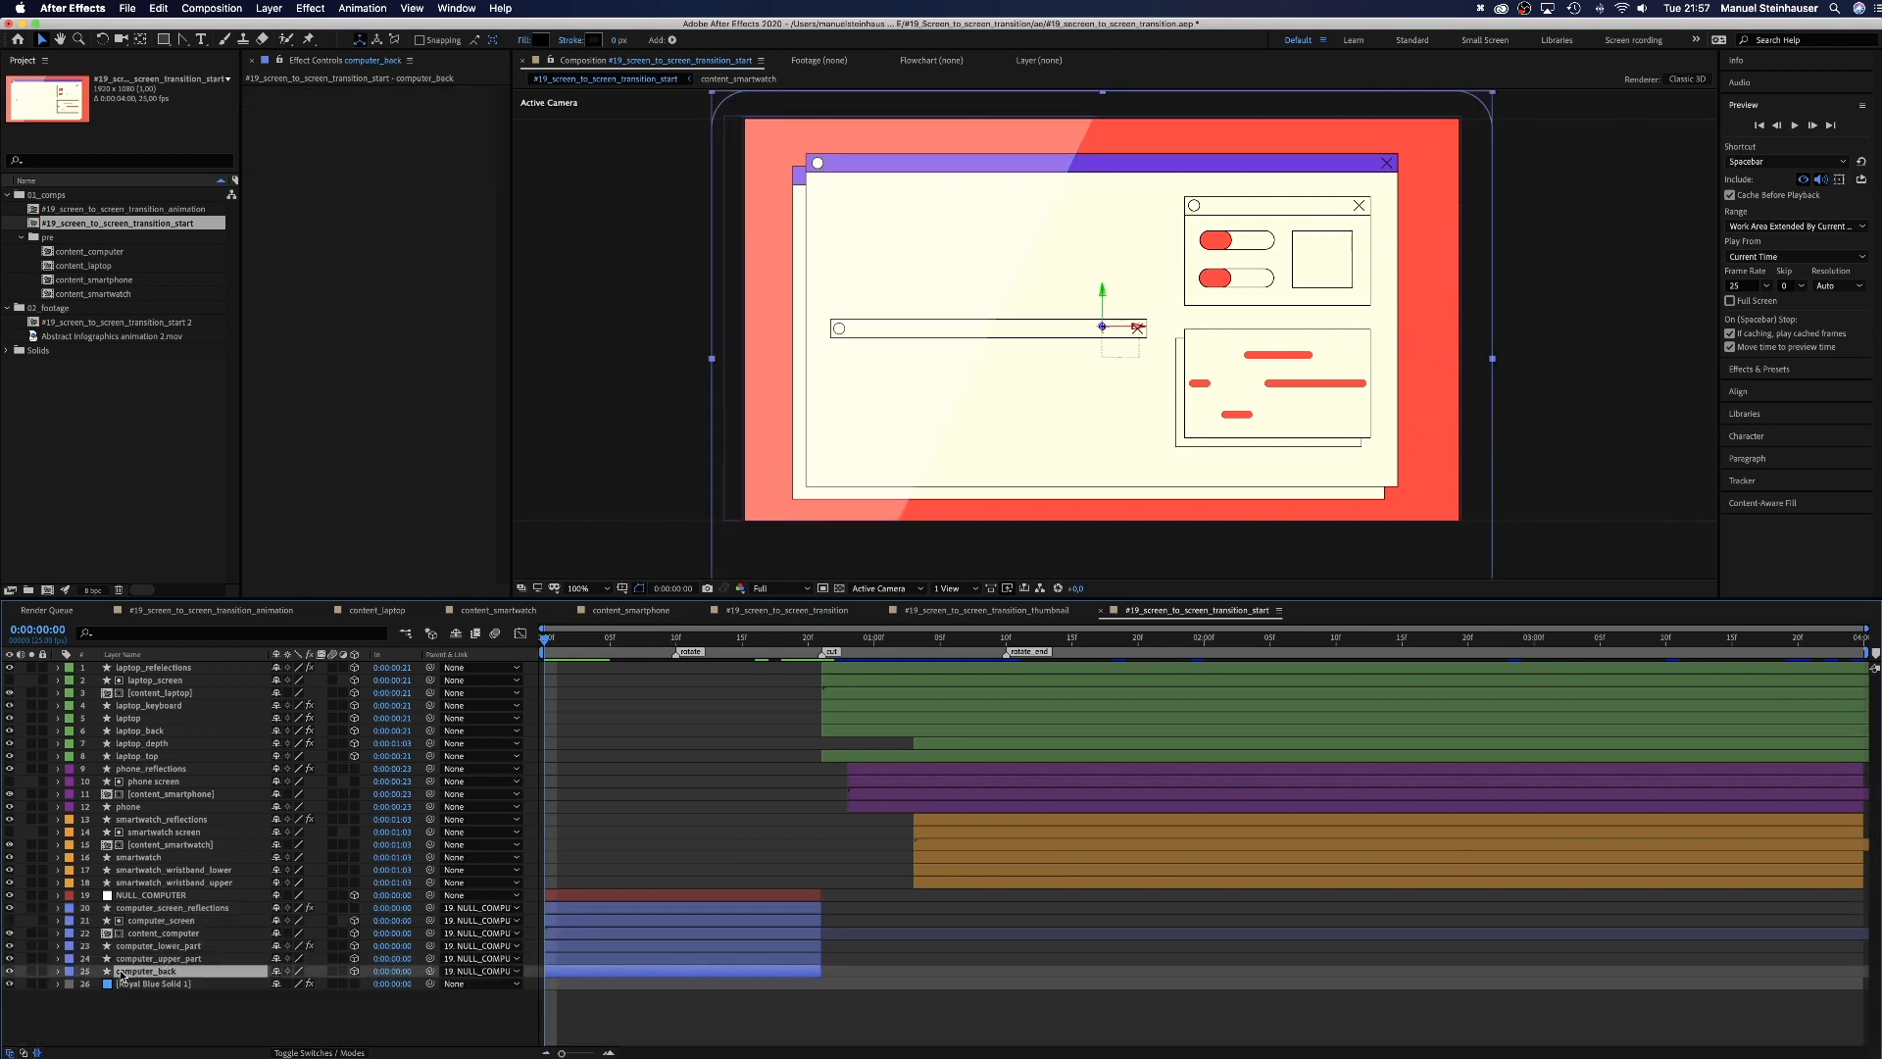
{"action": "left_click", "coordinate": [58, 971]}
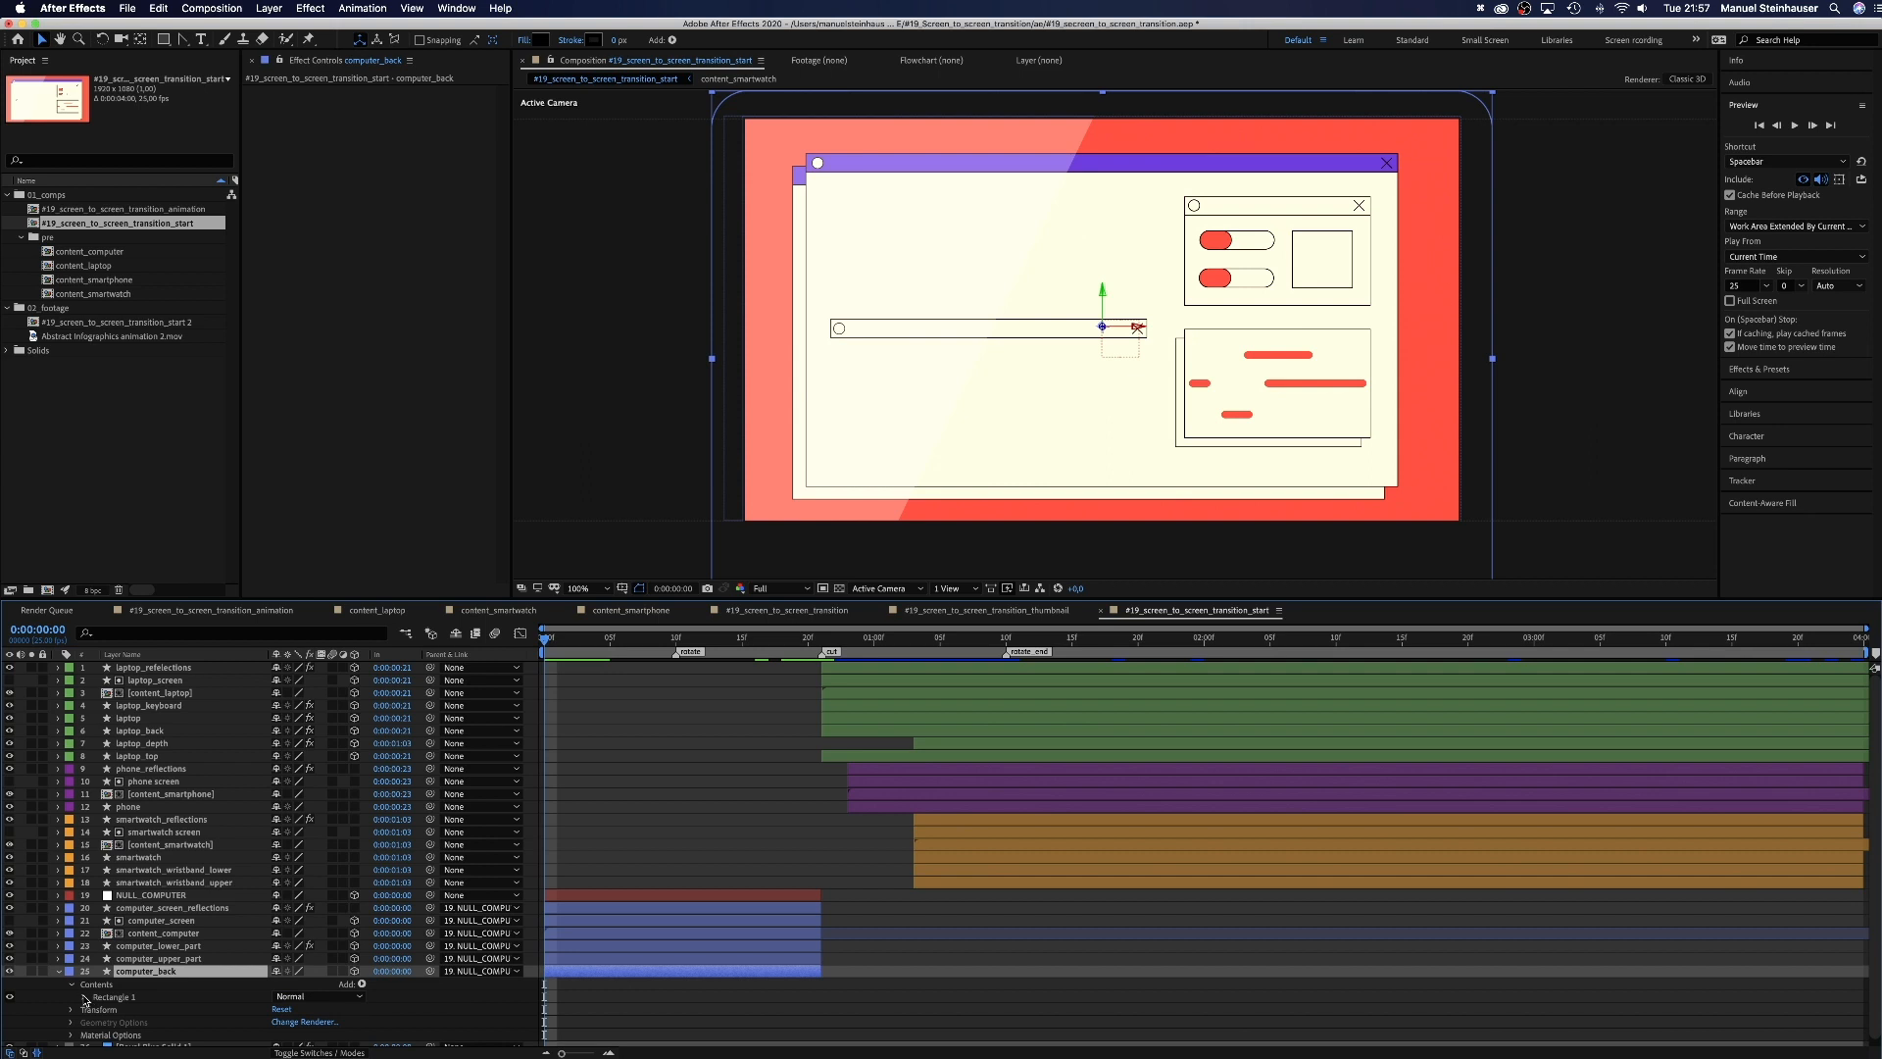
{"action": "left_click", "coordinate": [84, 997]}
{"action": "left_click", "coordinate": [130, 1002]}
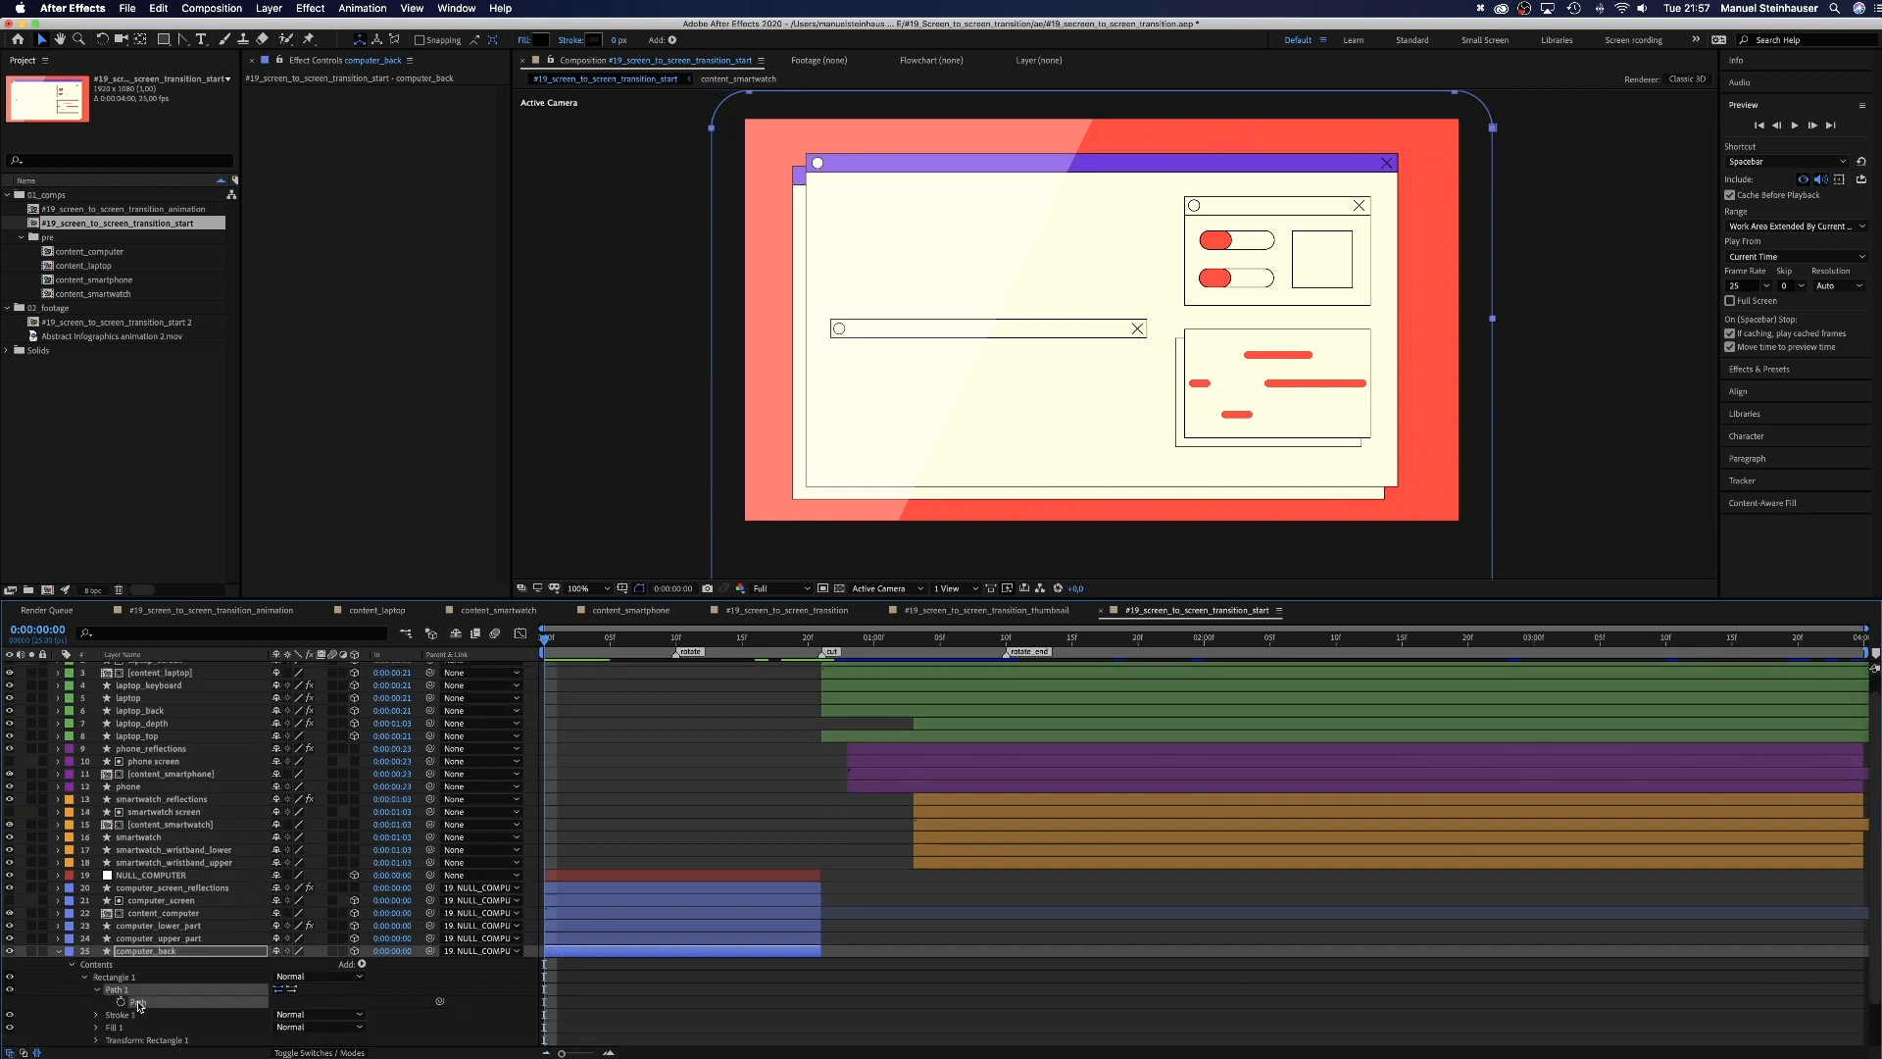
{"action": "left_click", "coordinate": [742, 639]}
{"action": "left_click_drag", "start_coordinate": [742, 641], "coordinate": [794, 641]}
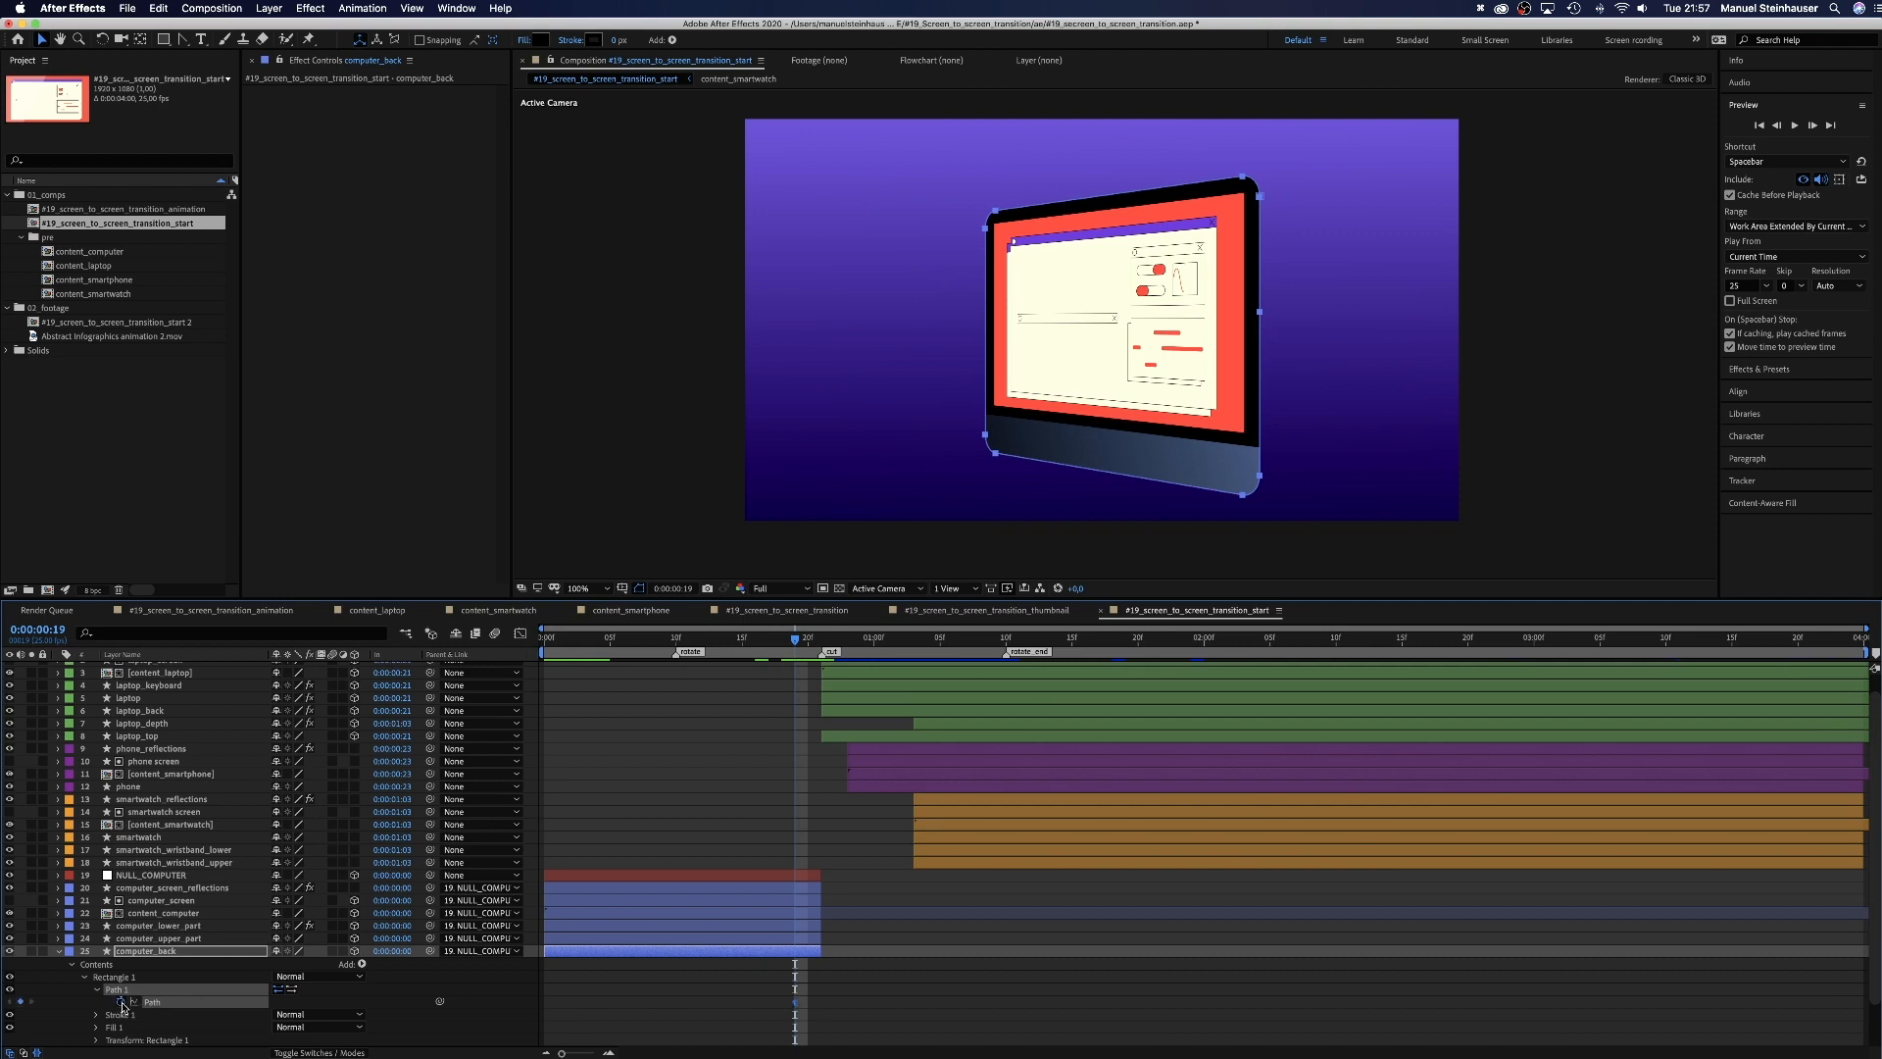
Step: At frame 20, pull the middle and corner points of the computer_back path's right edge outward to give the computer depth, working at 200% view
{"action": "left_click_drag", "start_coordinate": [799, 644], "coordinate": [808, 641]}
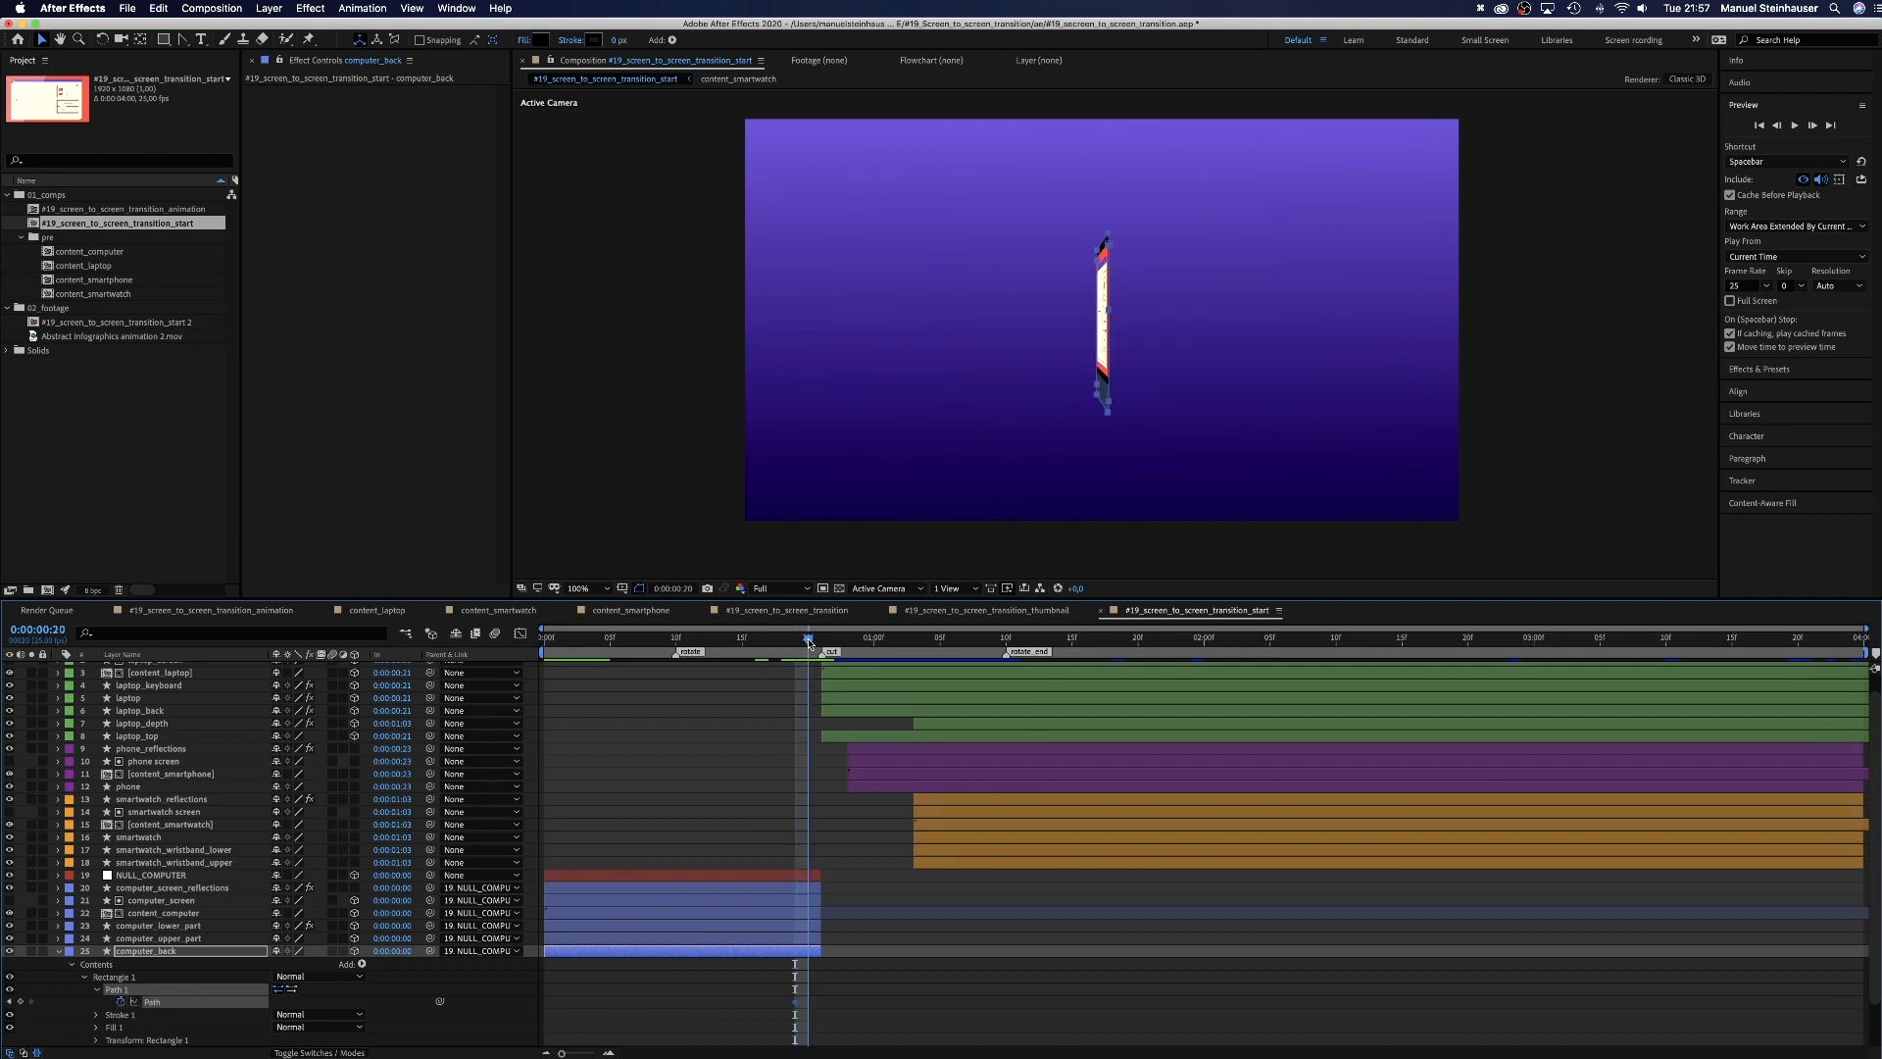
{"action": "left_click", "coordinate": [1166, 266]}
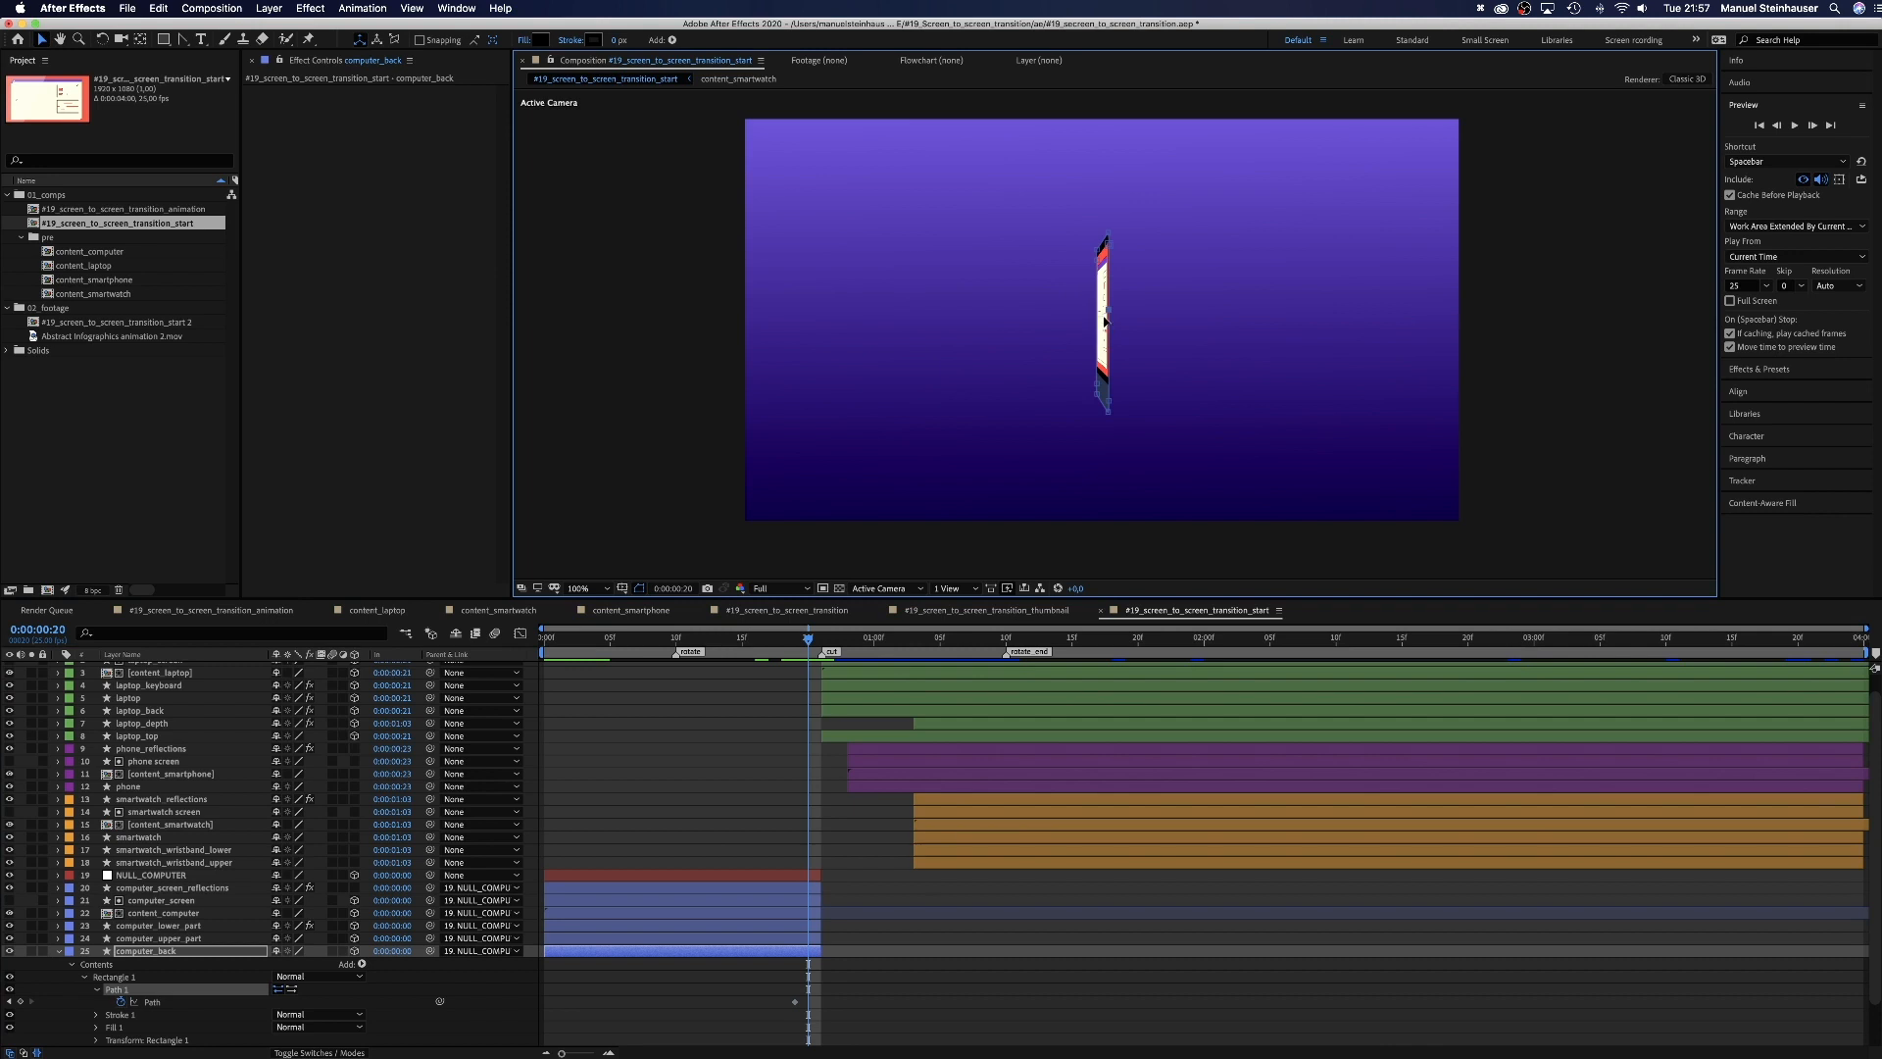
{"action": "left_click_drag", "start_coordinate": [1110, 313], "coordinate": [1122, 314]}
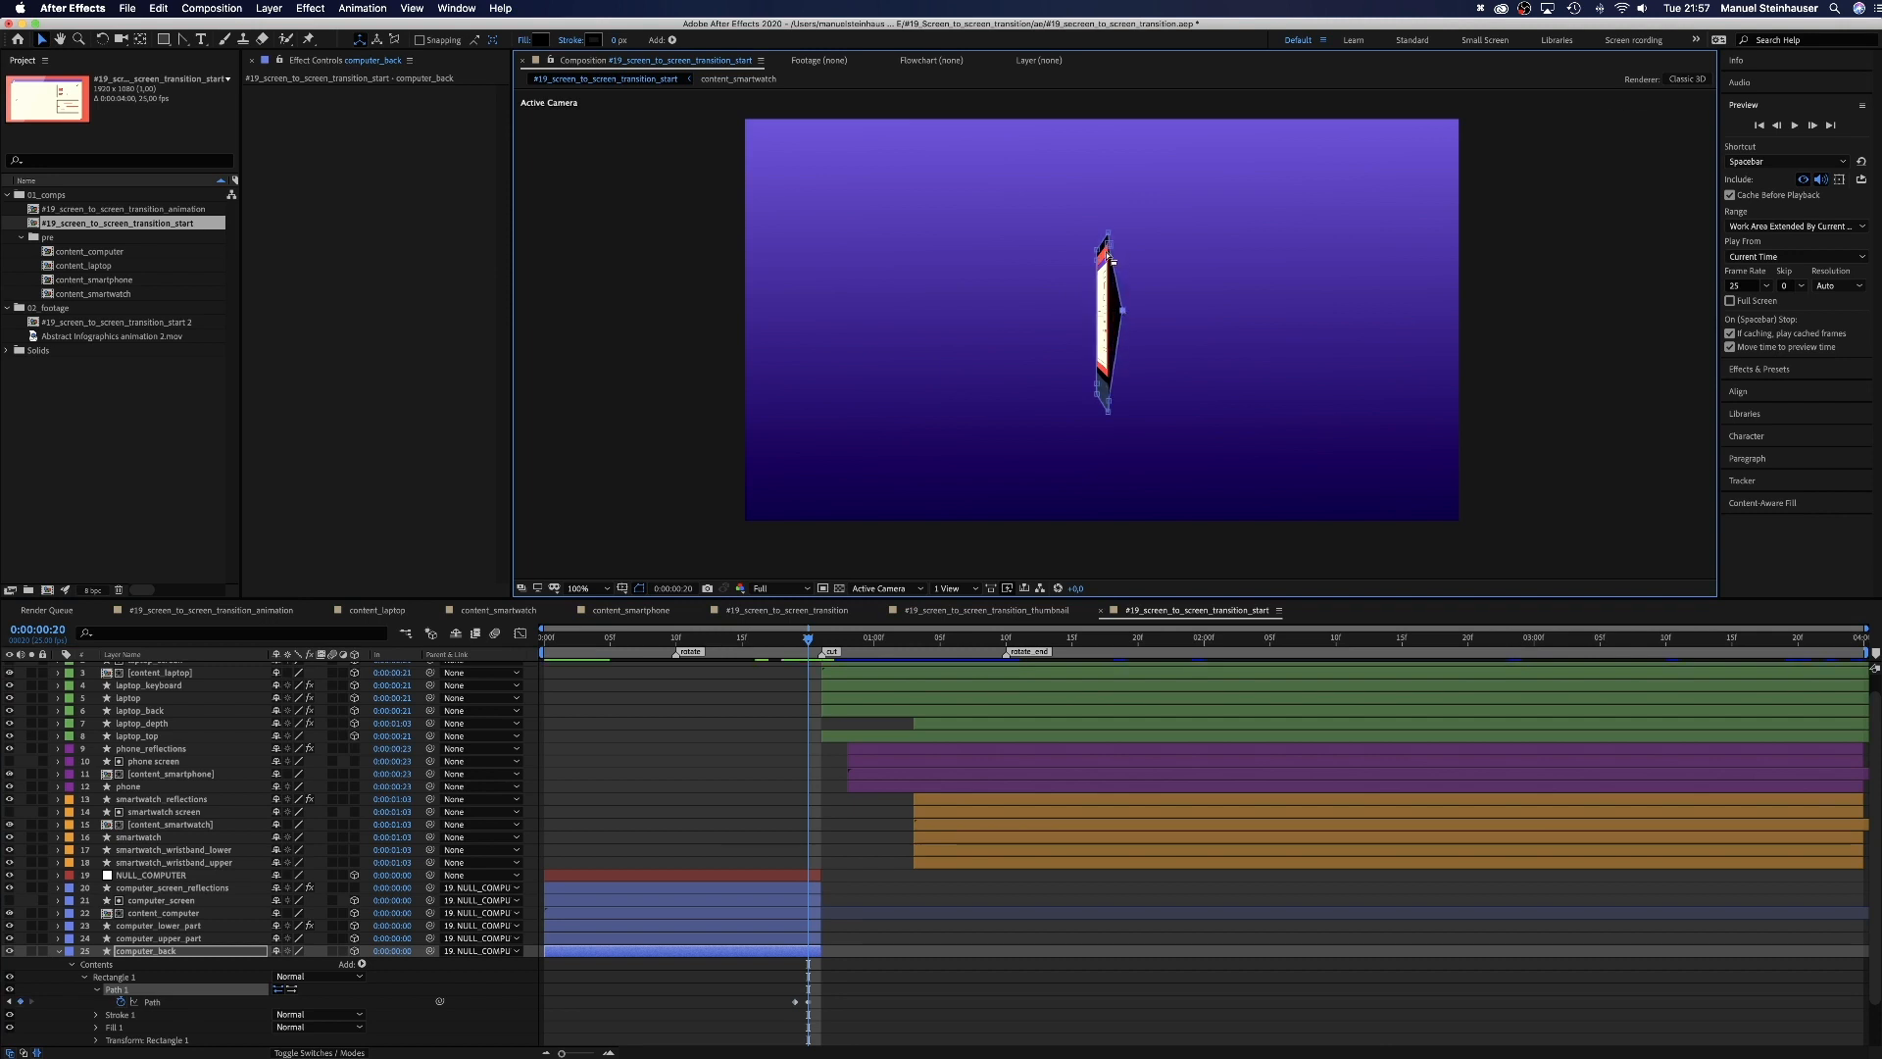
{"action": "left_click", "coordinate": [582, 589]}
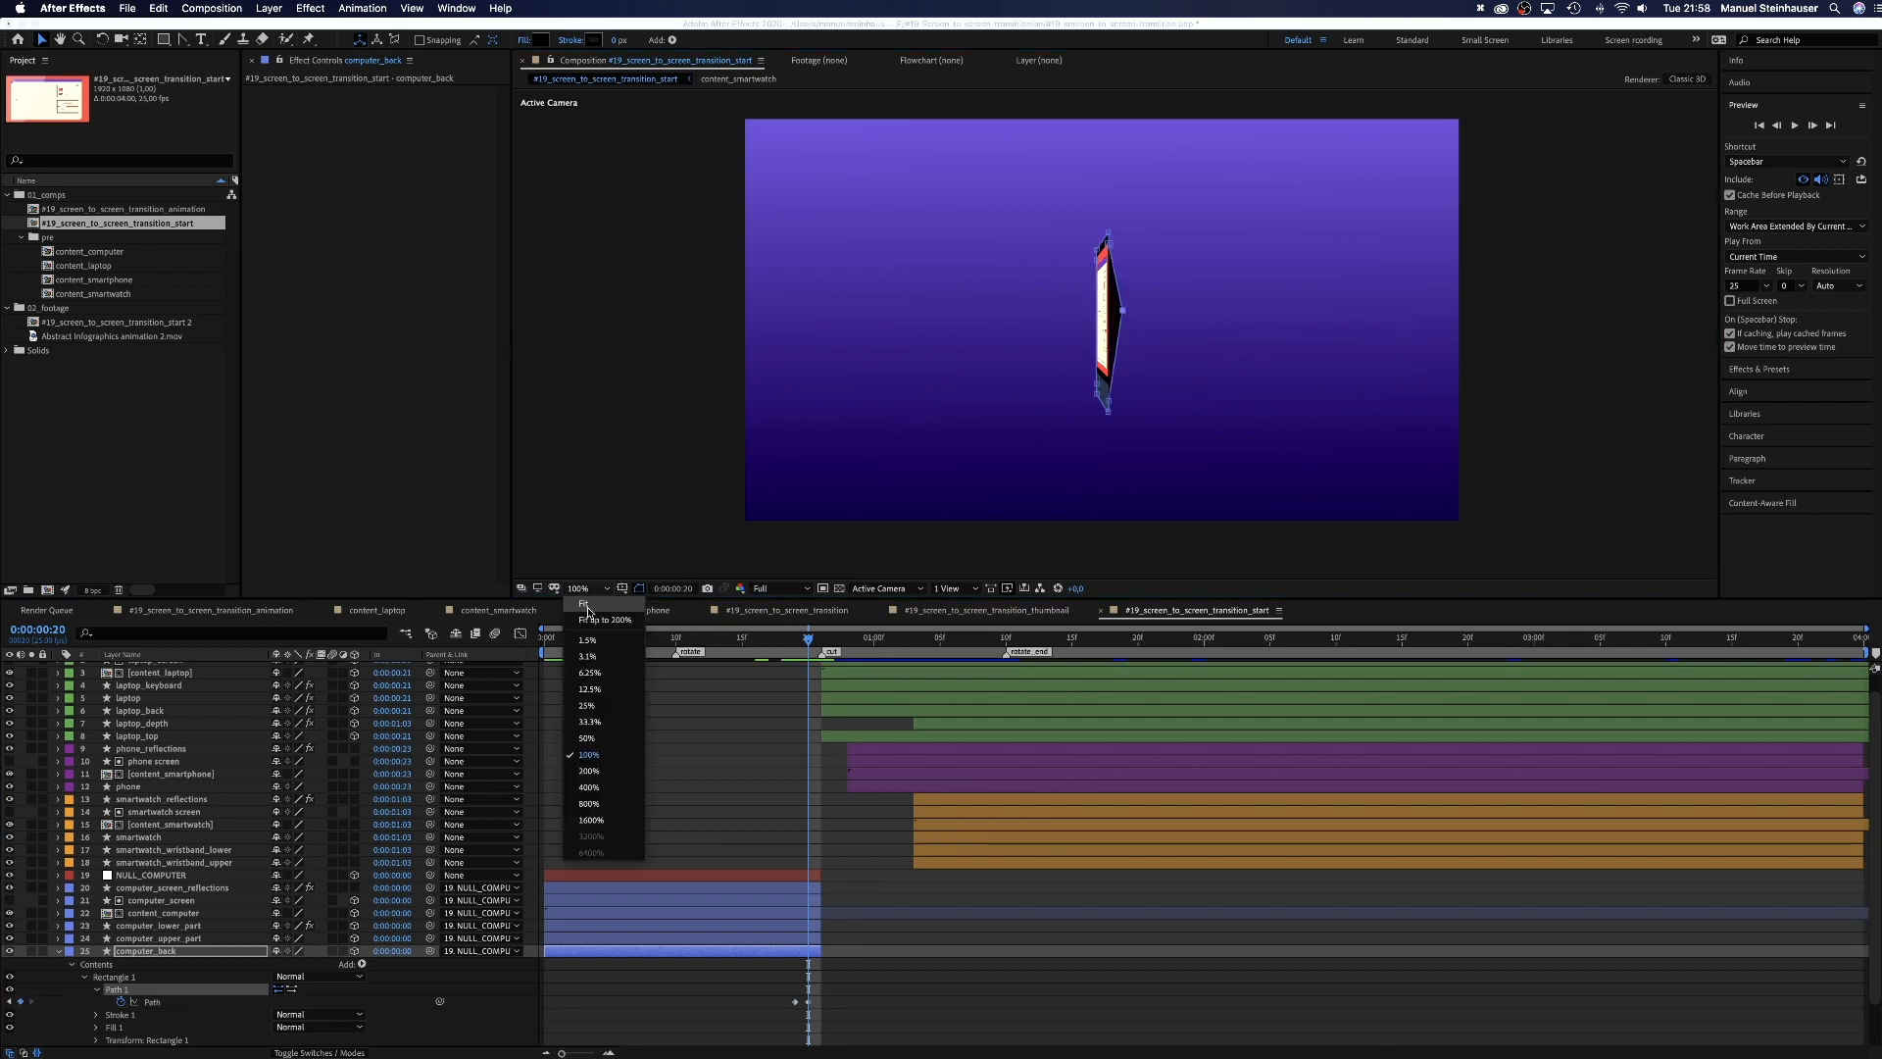
{"action": "left_click", "coordinate": [601, 768]}
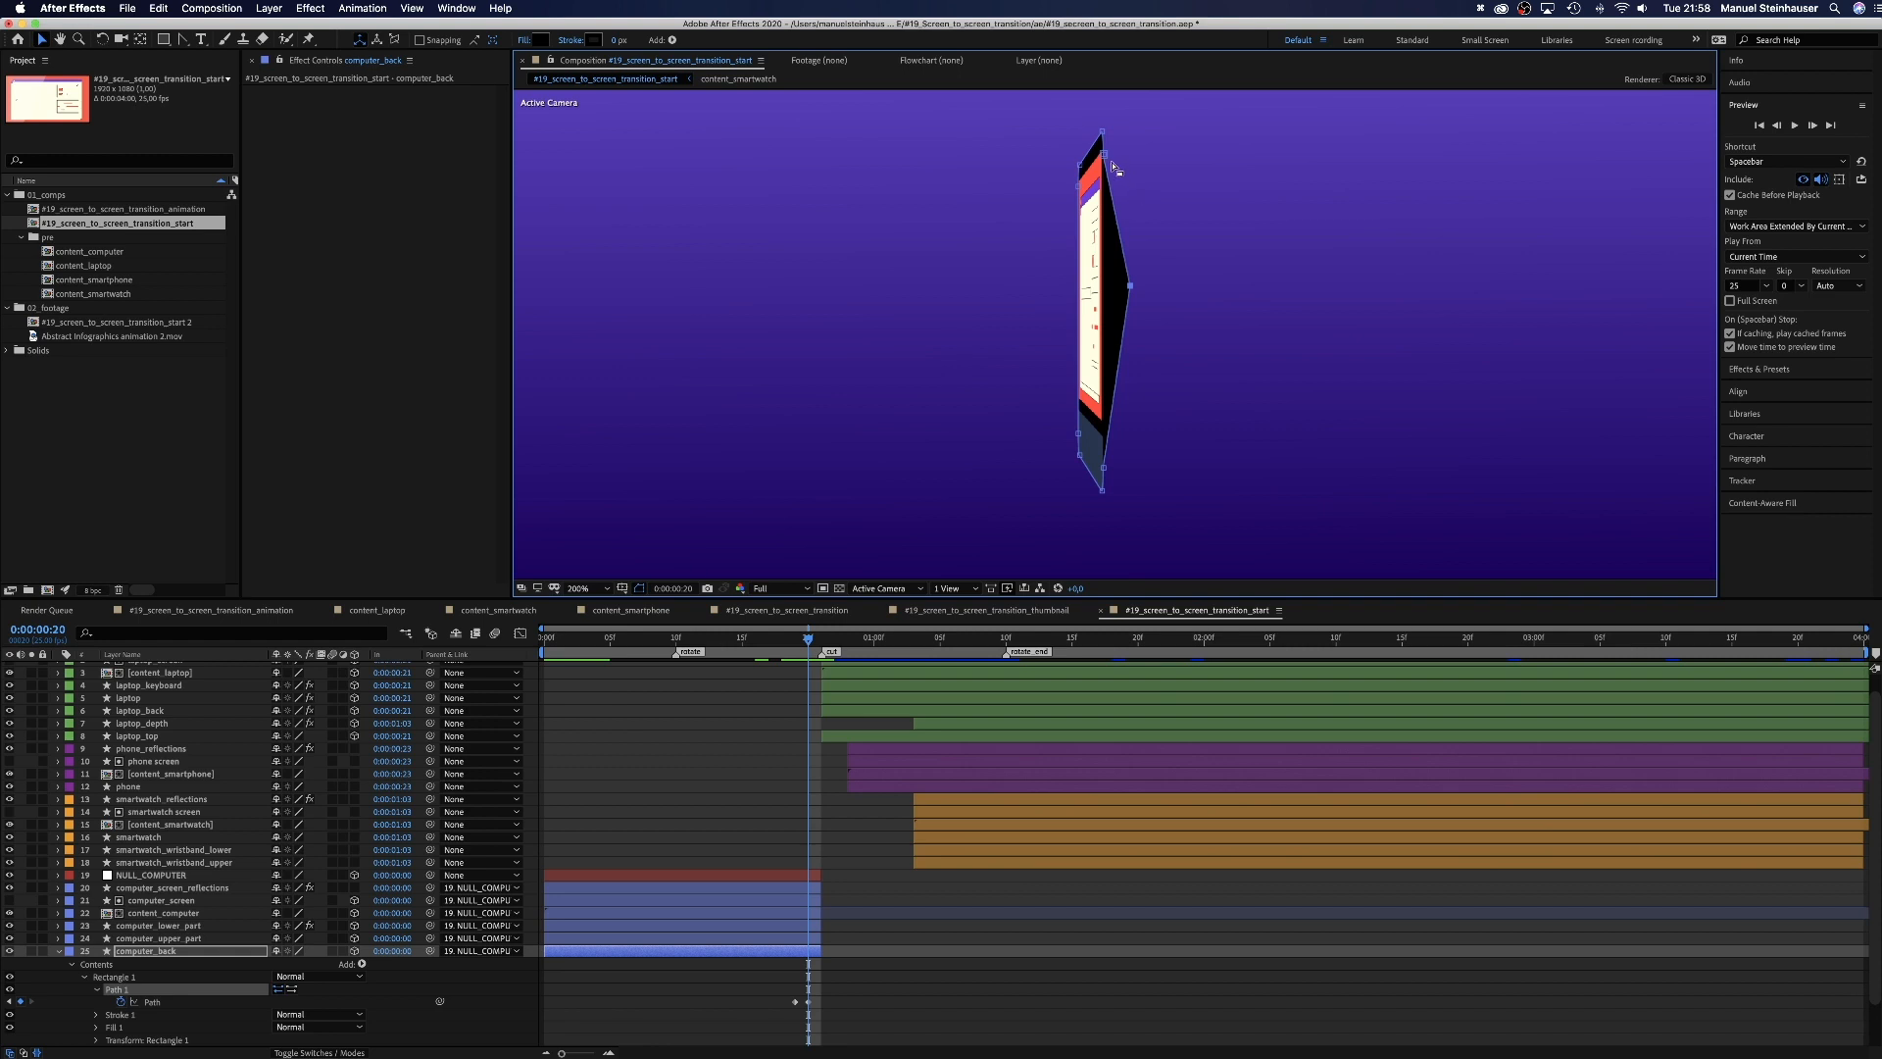
{"action": "left_click_drag", "start_coordinate": [1109, 157], "coordinate": [1119, 147]}
{"action": "left_click_drag", "start_coordinate": [1104, 471], "coordinate": [1116, 485]}
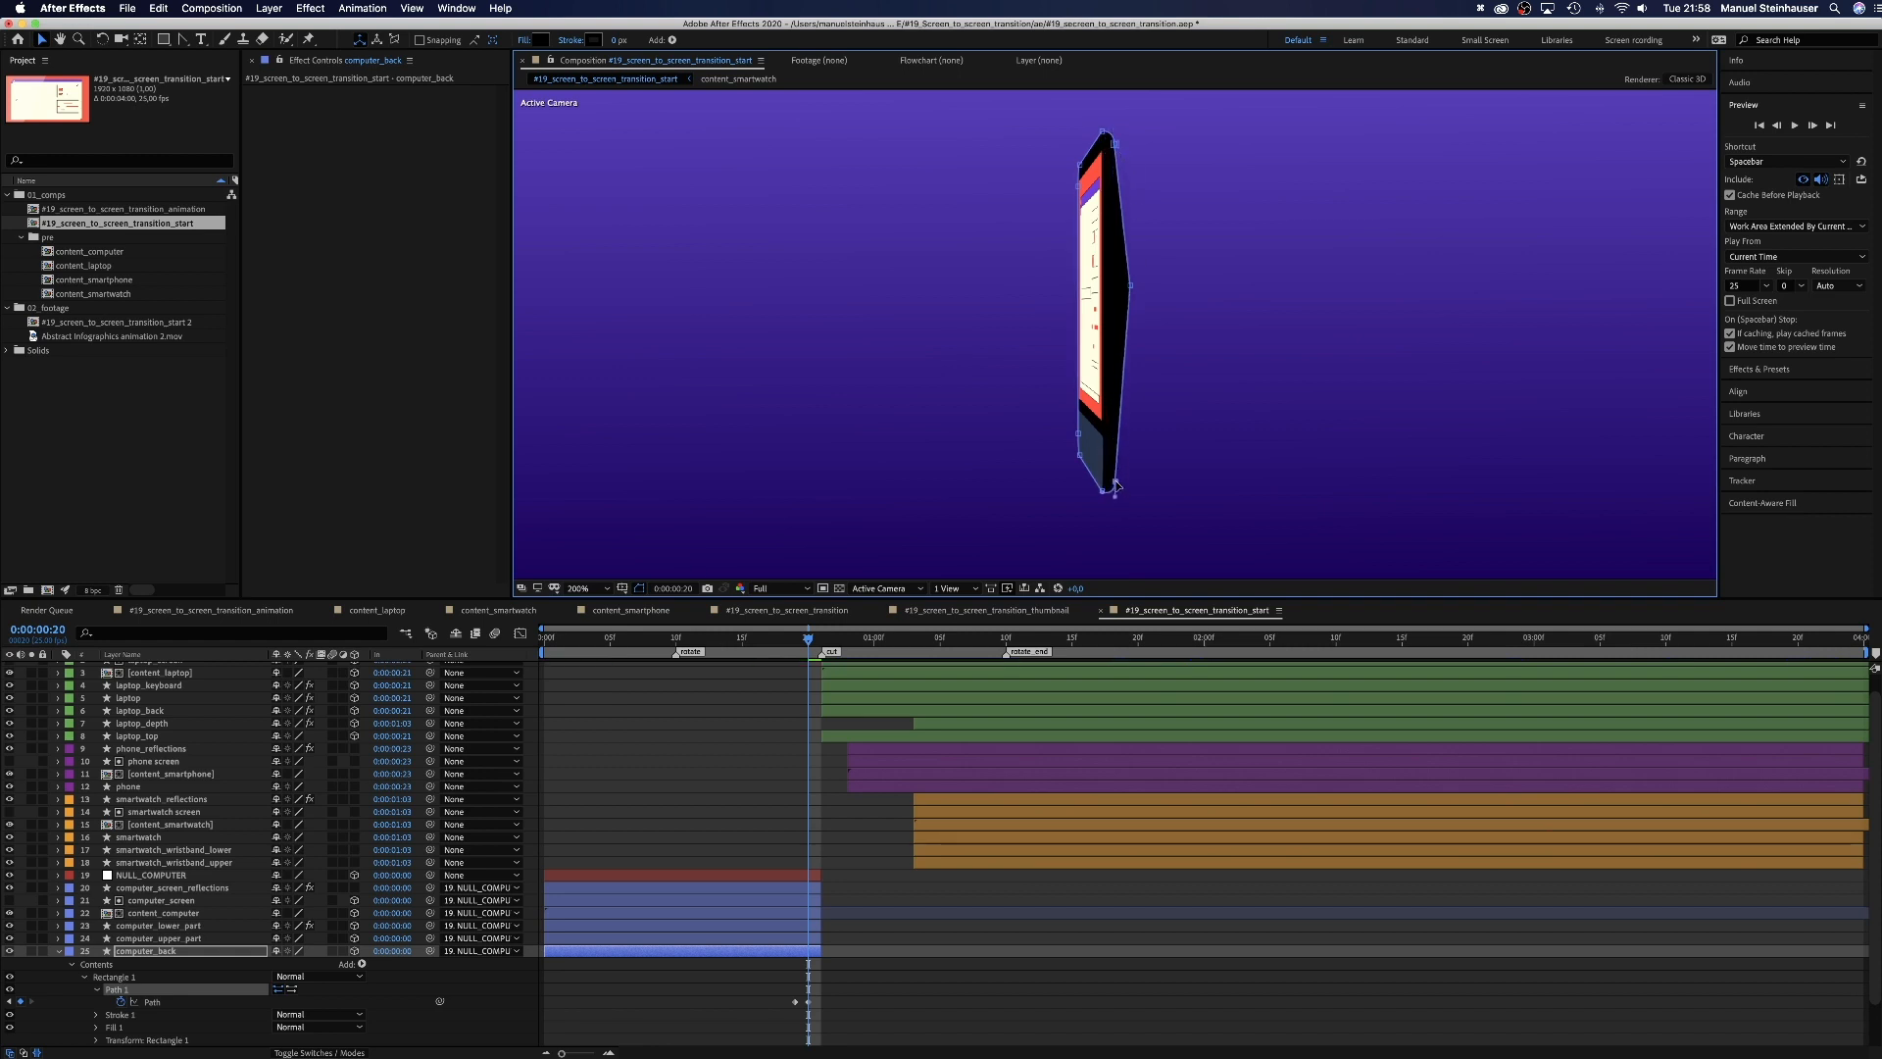
{"action": "left_click_drag", "start_coordinate": [1131, 290], "coordinate": [1134, 299]}
Step: Convert the middle point of the computer_back path's right edge into a smooth point so the back curves
{"action": "left_click", "coordinate": [202, 42]}
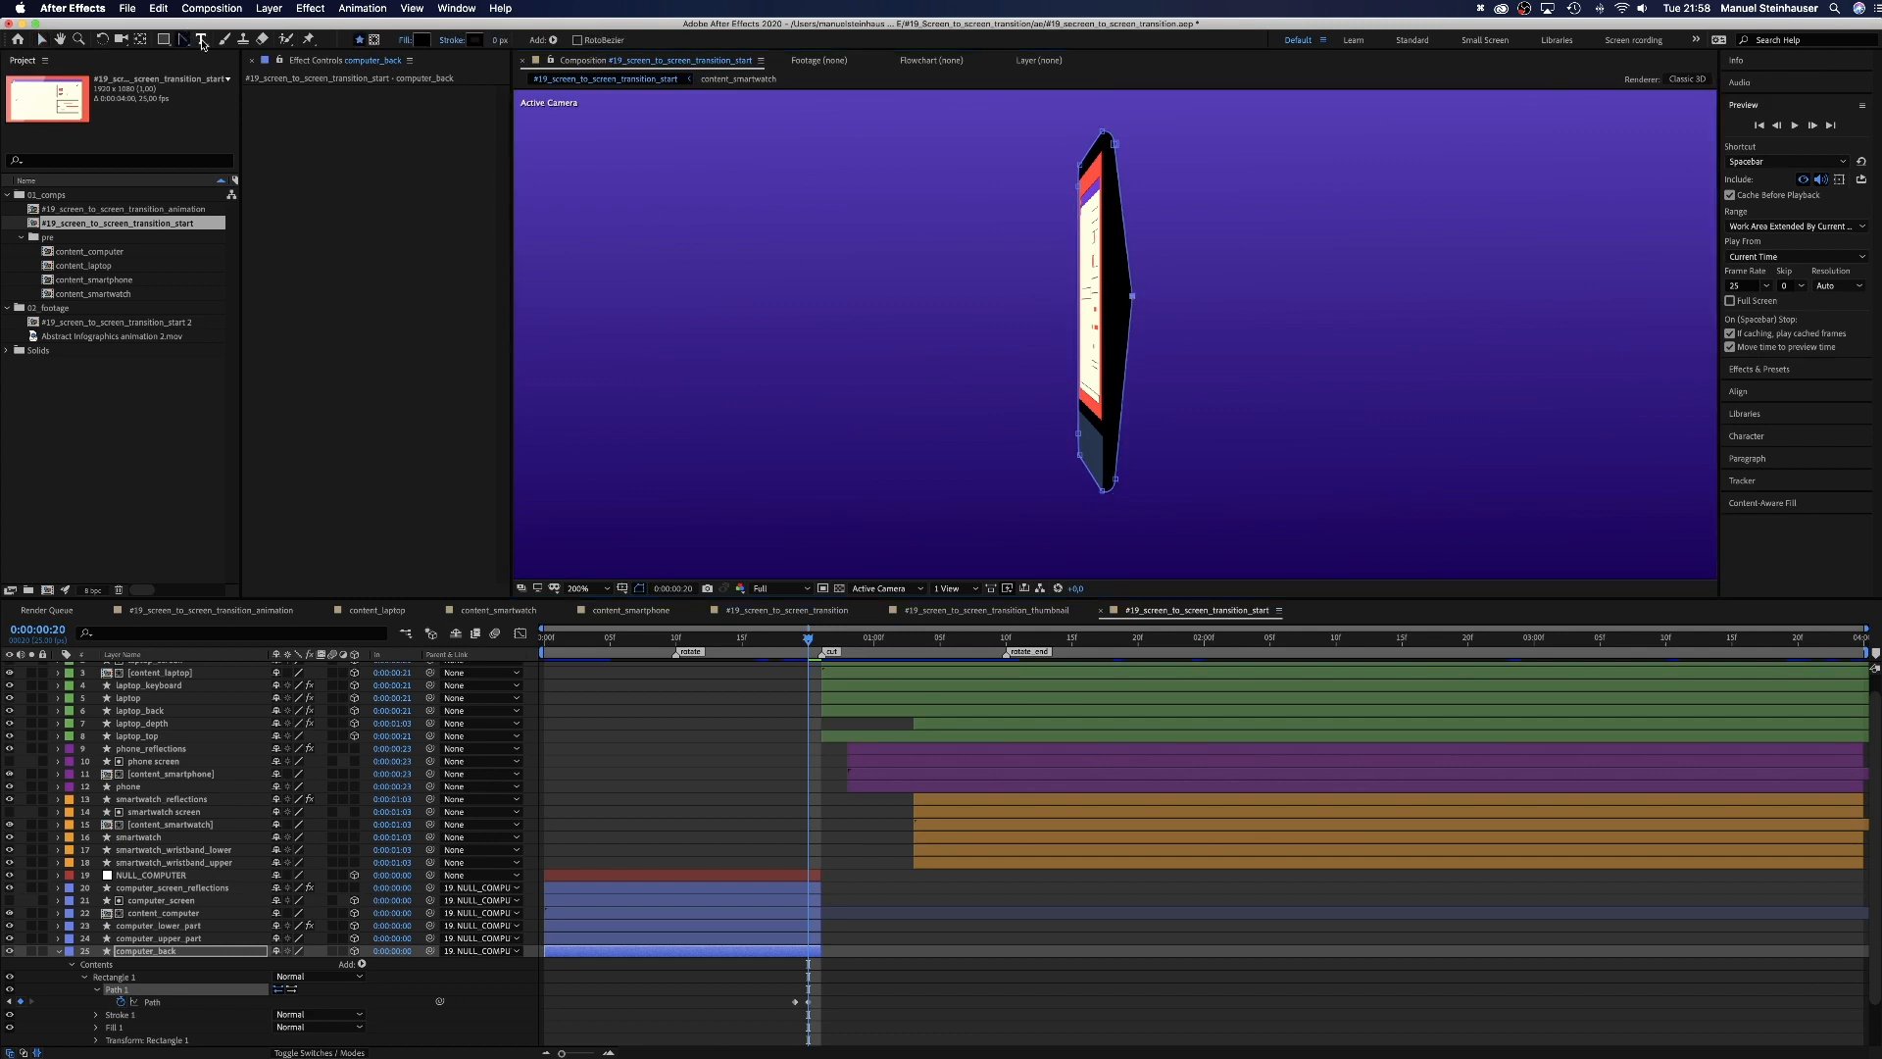
{"action": "left_click_drag", "start_coordinate": [1133, 298], "coordinate": [1134, 374]}
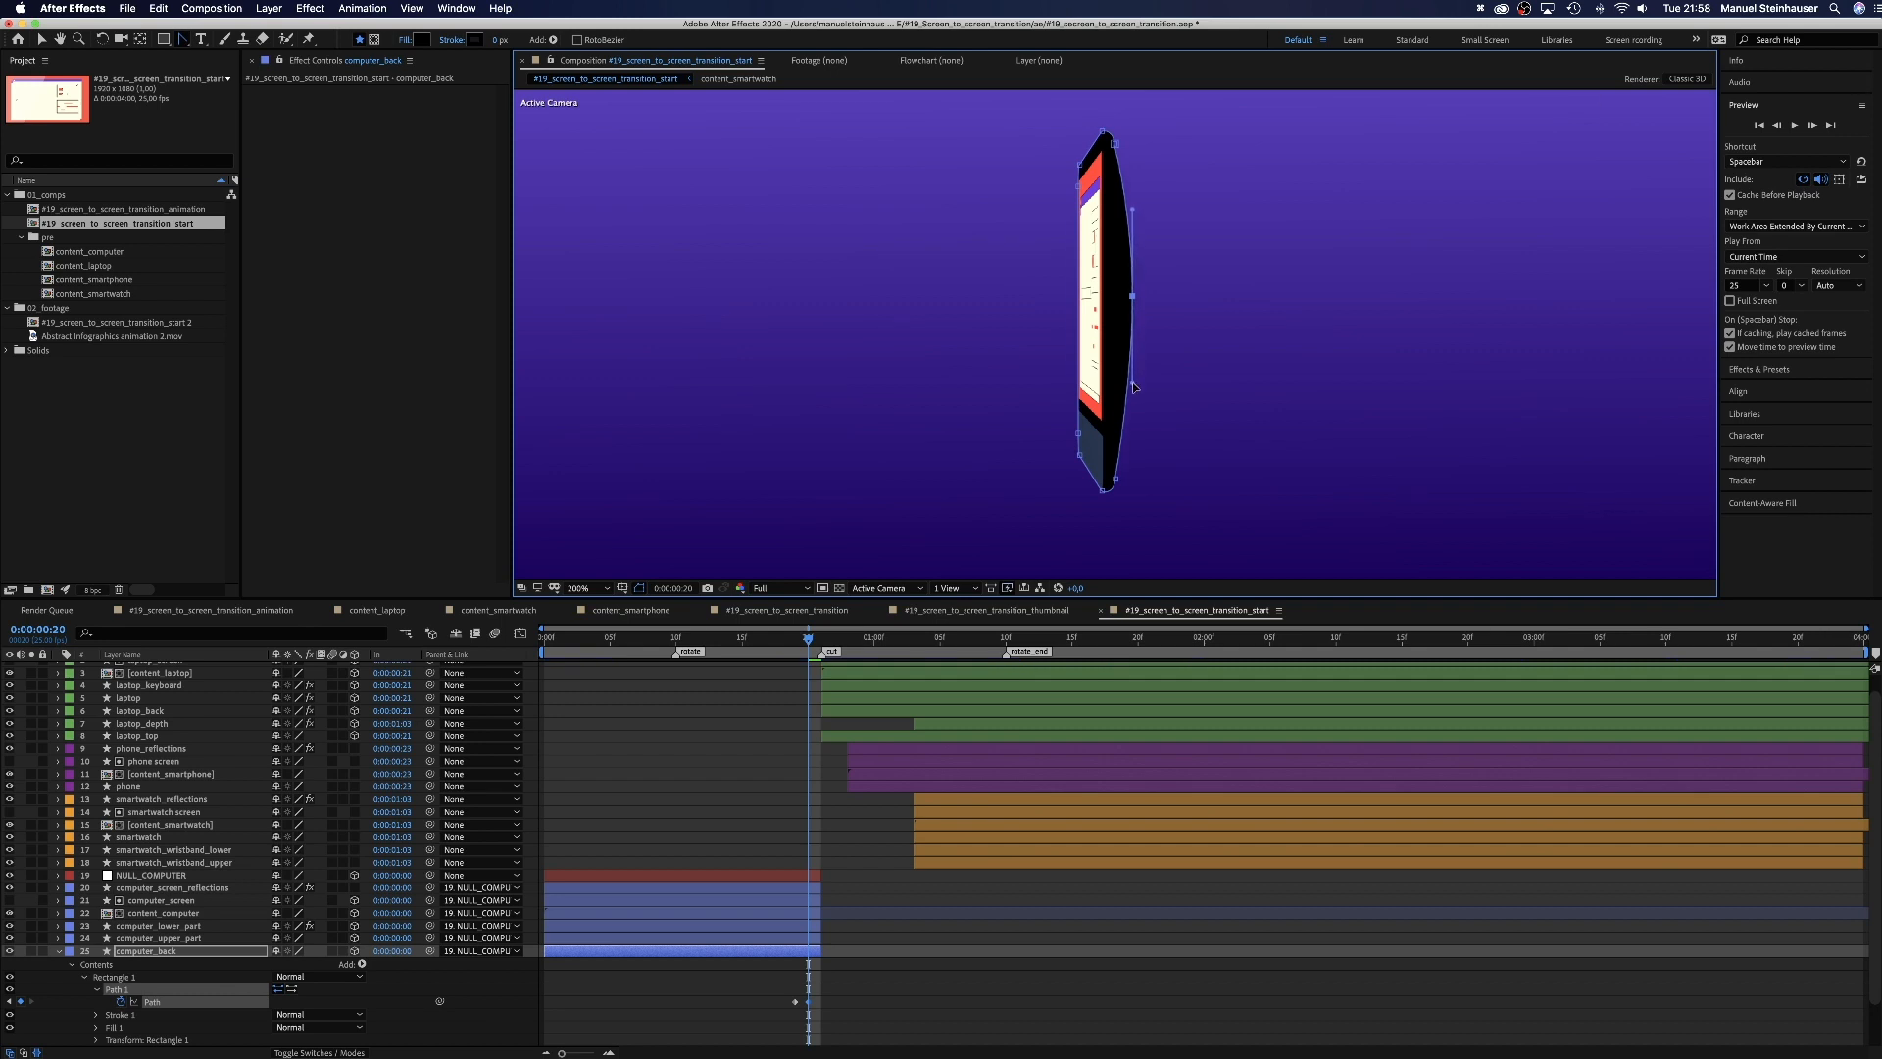
{"action": "key", "text": "v"}
Step: Check the computer's turn up to frame 21 at 100% view and collapse the computer_back properties
{"action": "left_click_drag", "start_coordinate": [808, 639], "coordinate": [741, 647]}
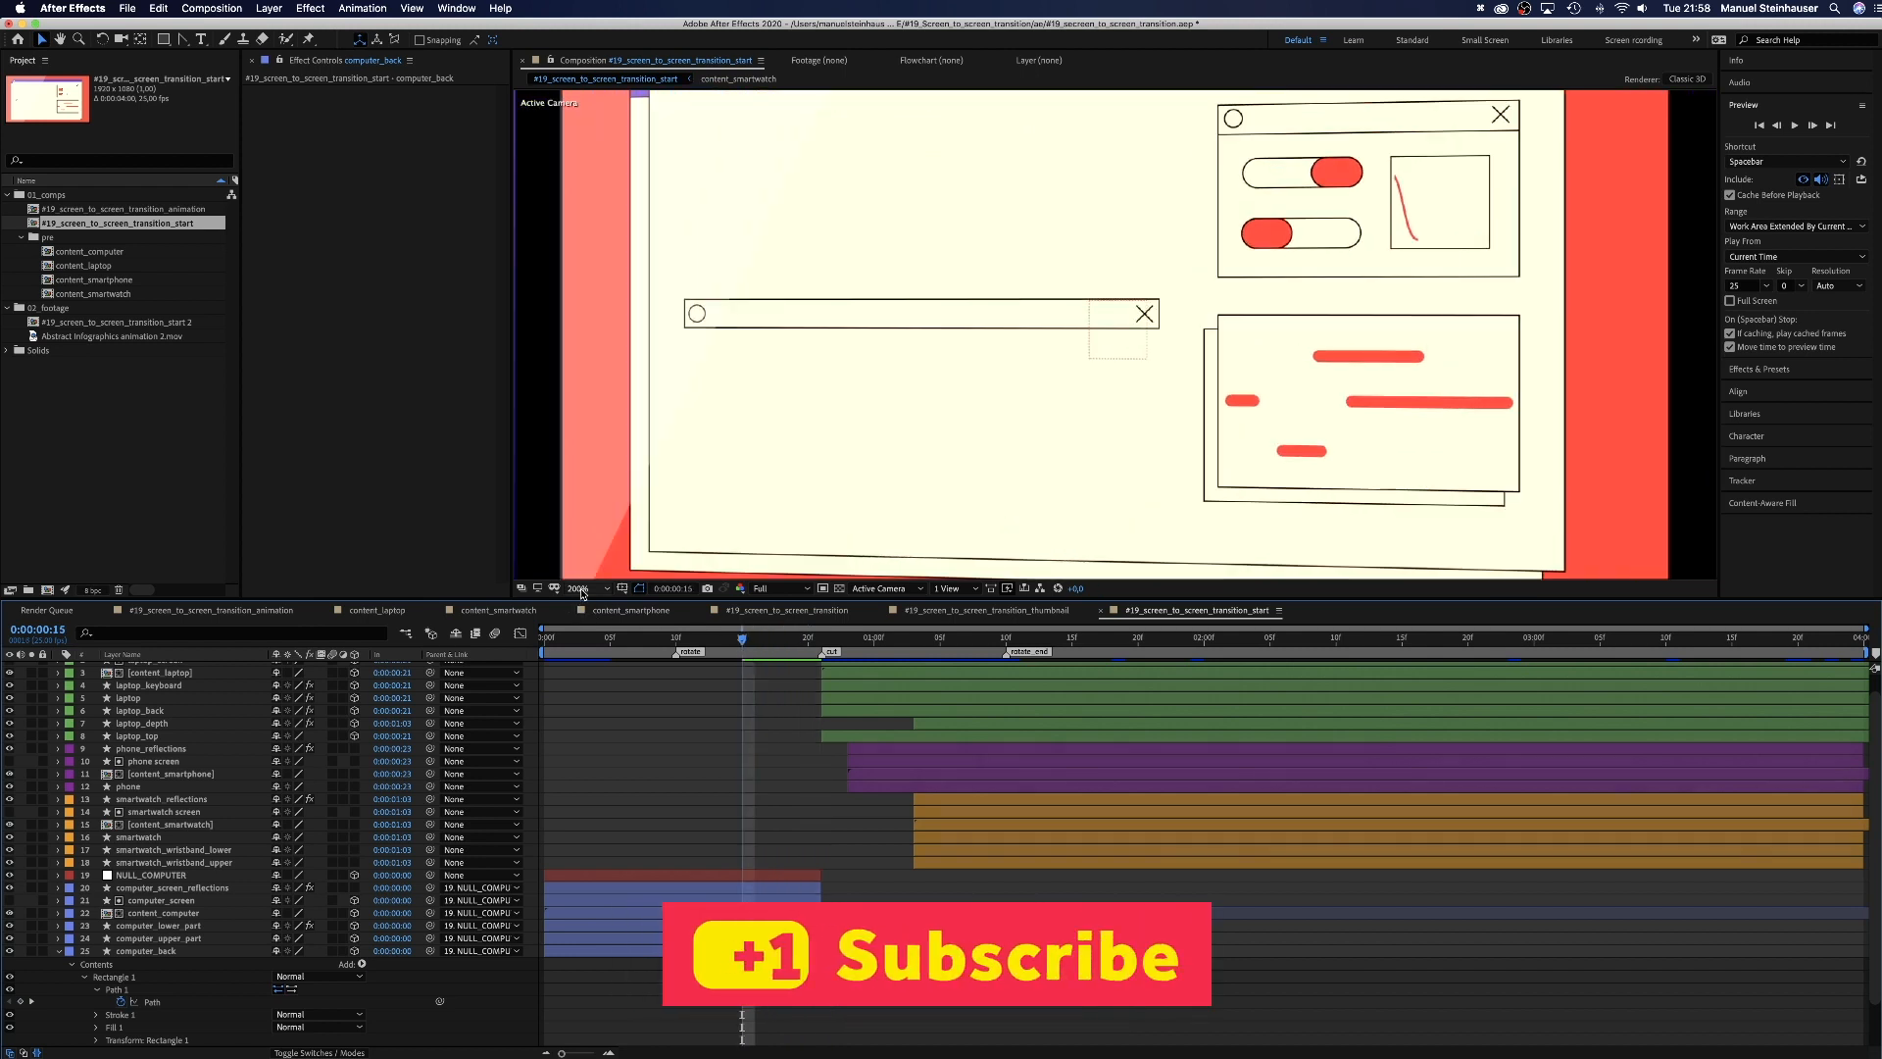
{"action": "left_click", "coordinate": [580, 588]}
{"action": "left_click", "coordinate": [589, 754]}
{"action": "left_click_drag", "start_coordinate": [752, 632], "coordinate": [814, 656]}
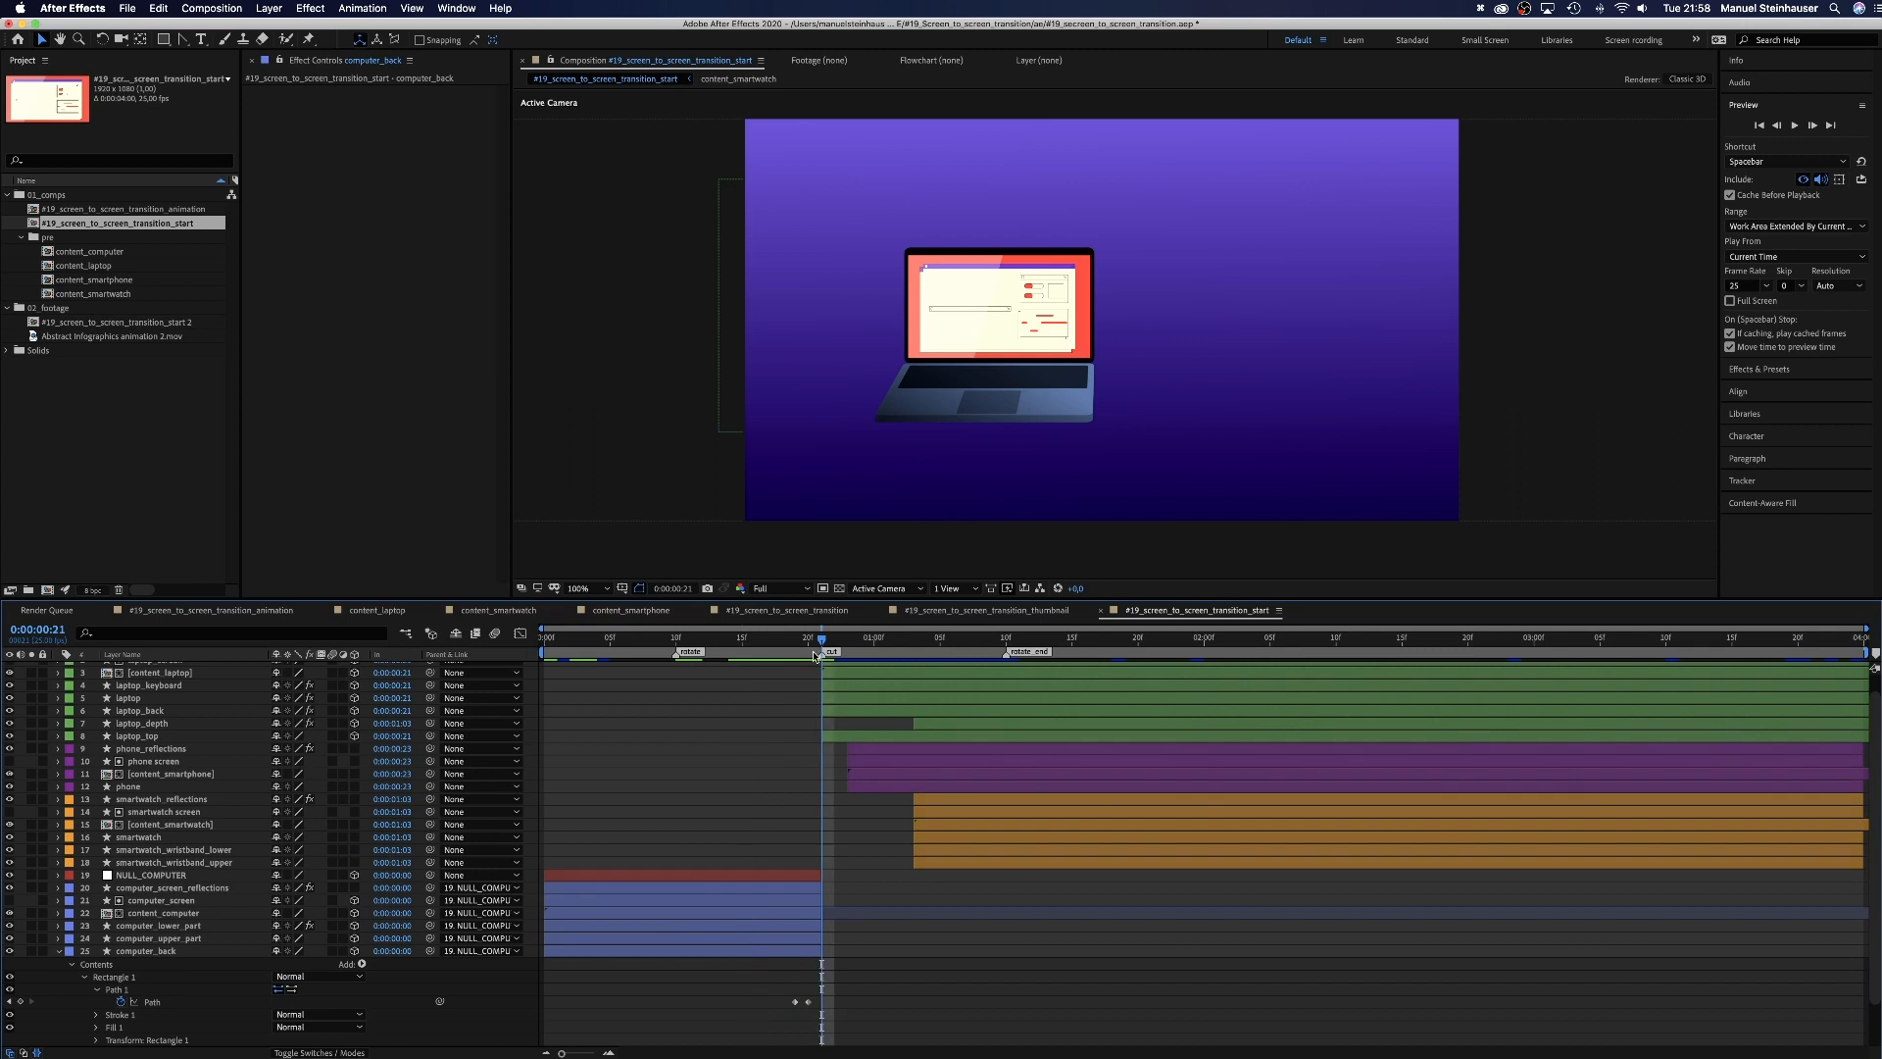
{"action": "left_click", "coordinate": [58, 951]}
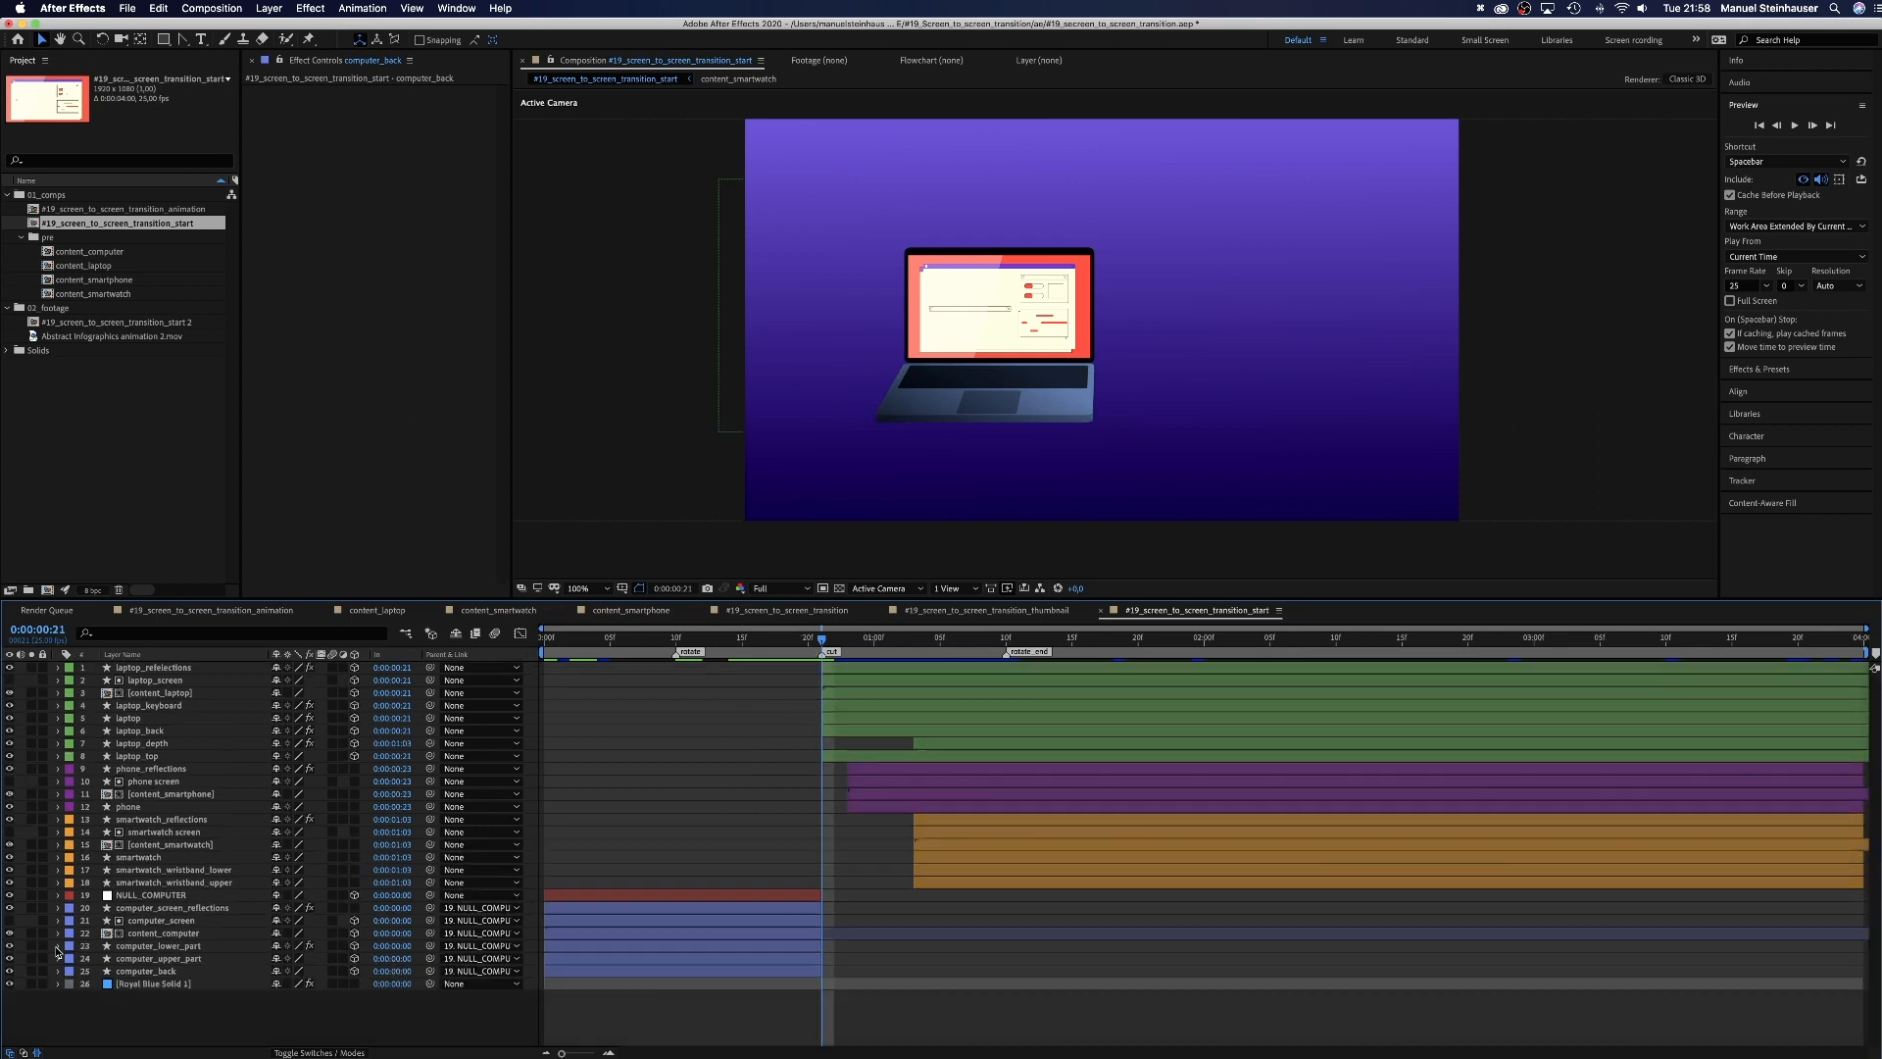
Step: Create a null object above the laptop_reflections layer and name it NULL_LAPTOP
{"action": "left_click", "coordinate": [181, 667]}
{"action": "left_click", "coordinate": [277, 9]}
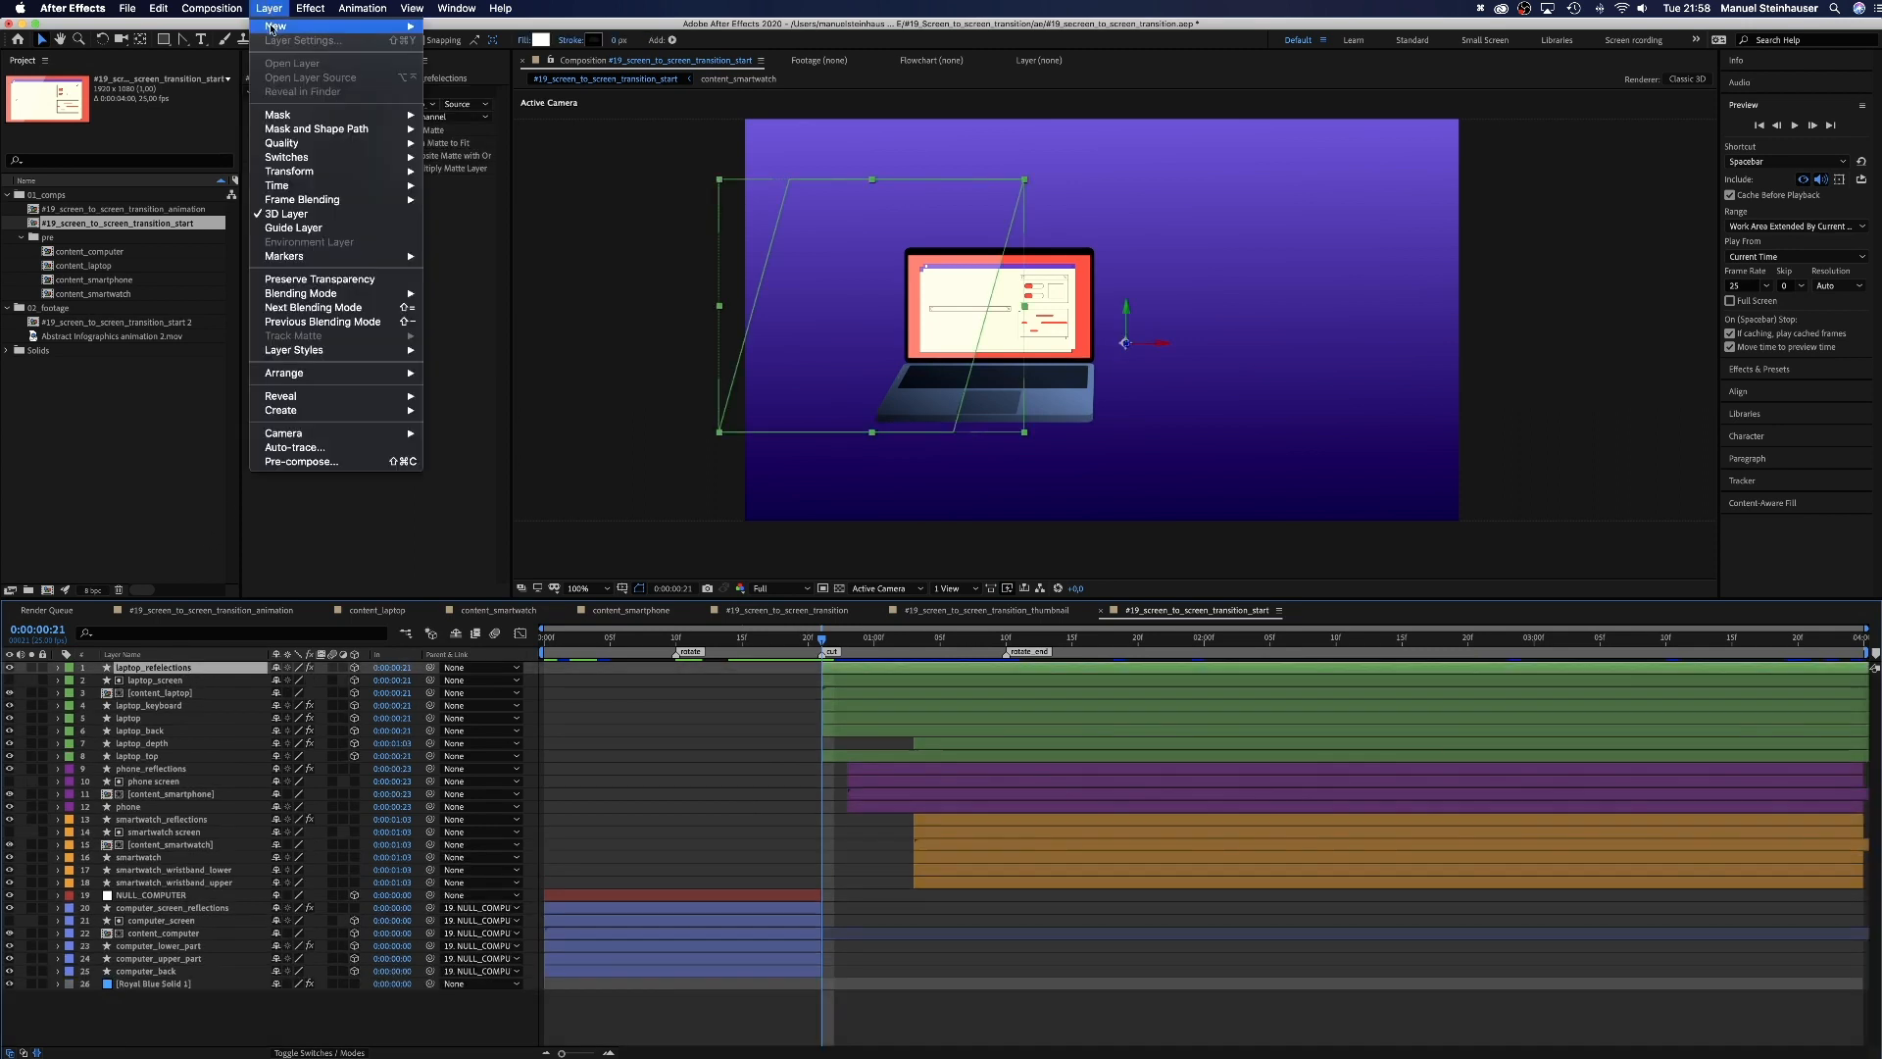
{"action": "mouse_move", "coordinate": [274, 27]}
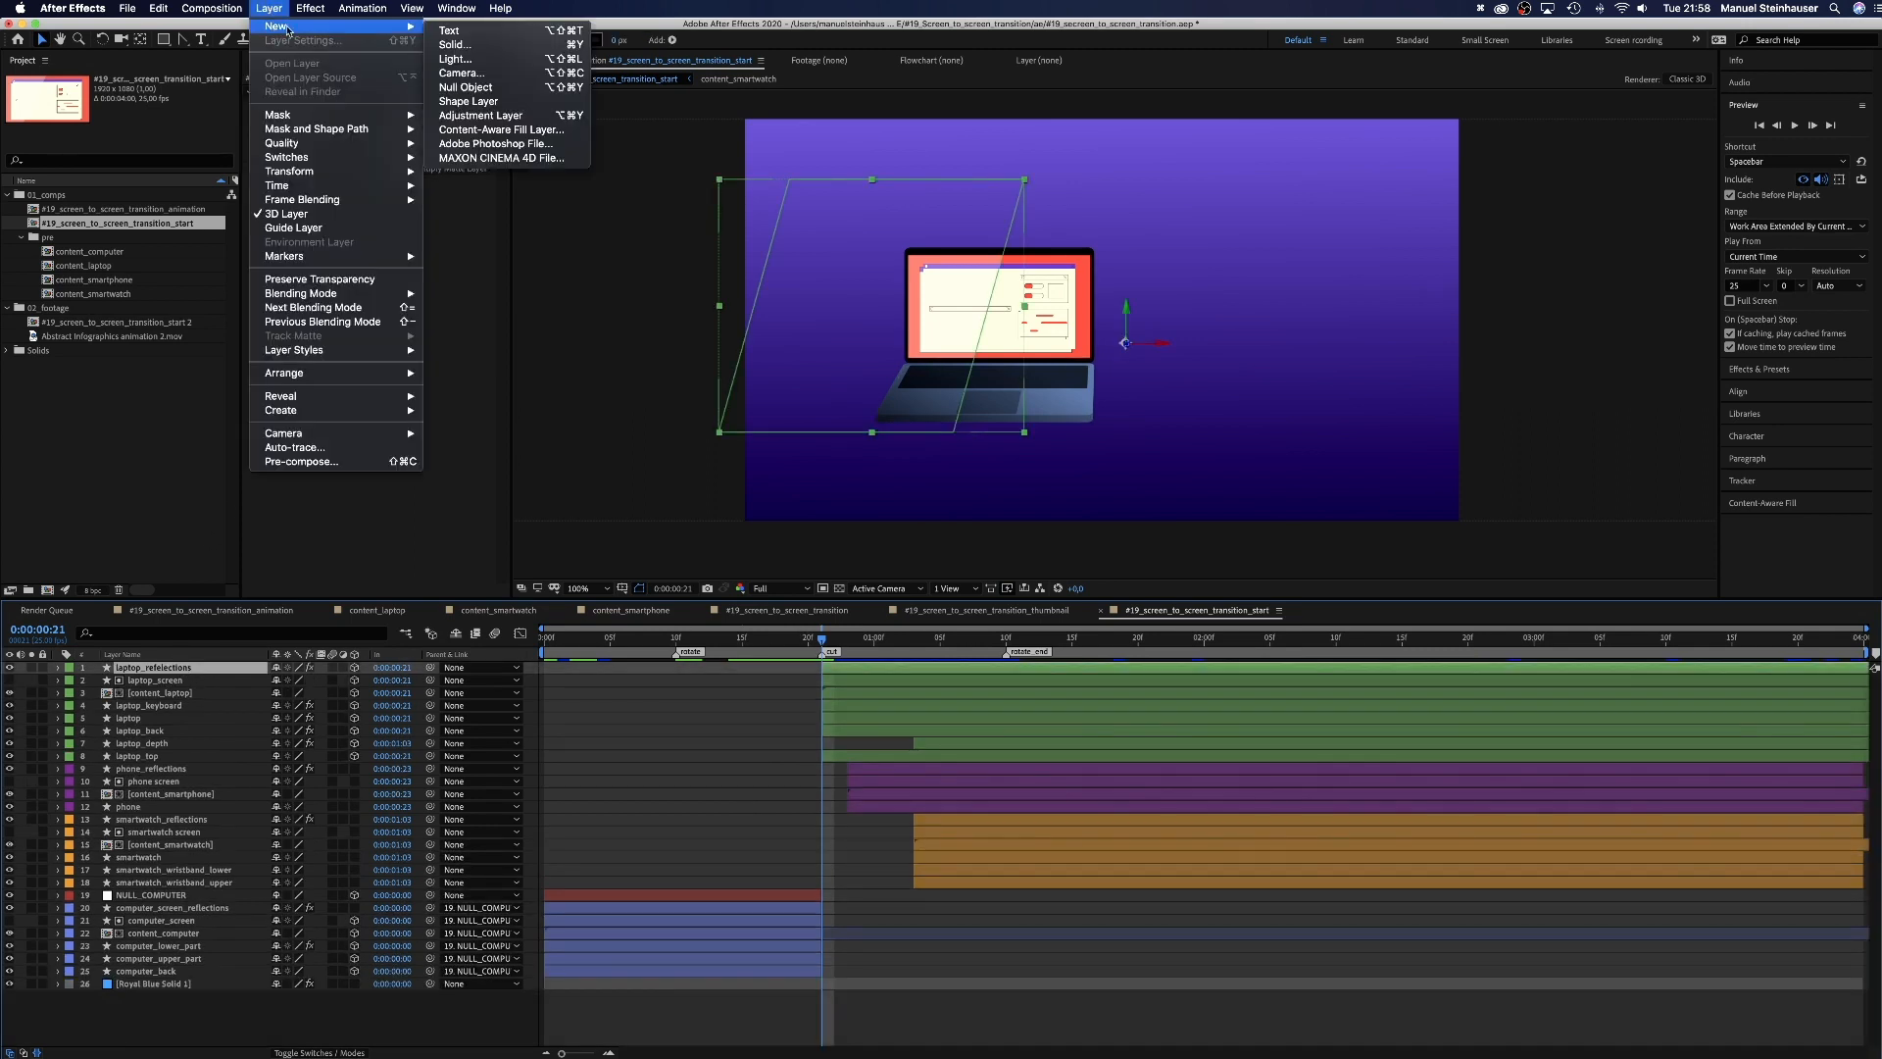
{"action": "left_click", "coordinate": [527, 86]}
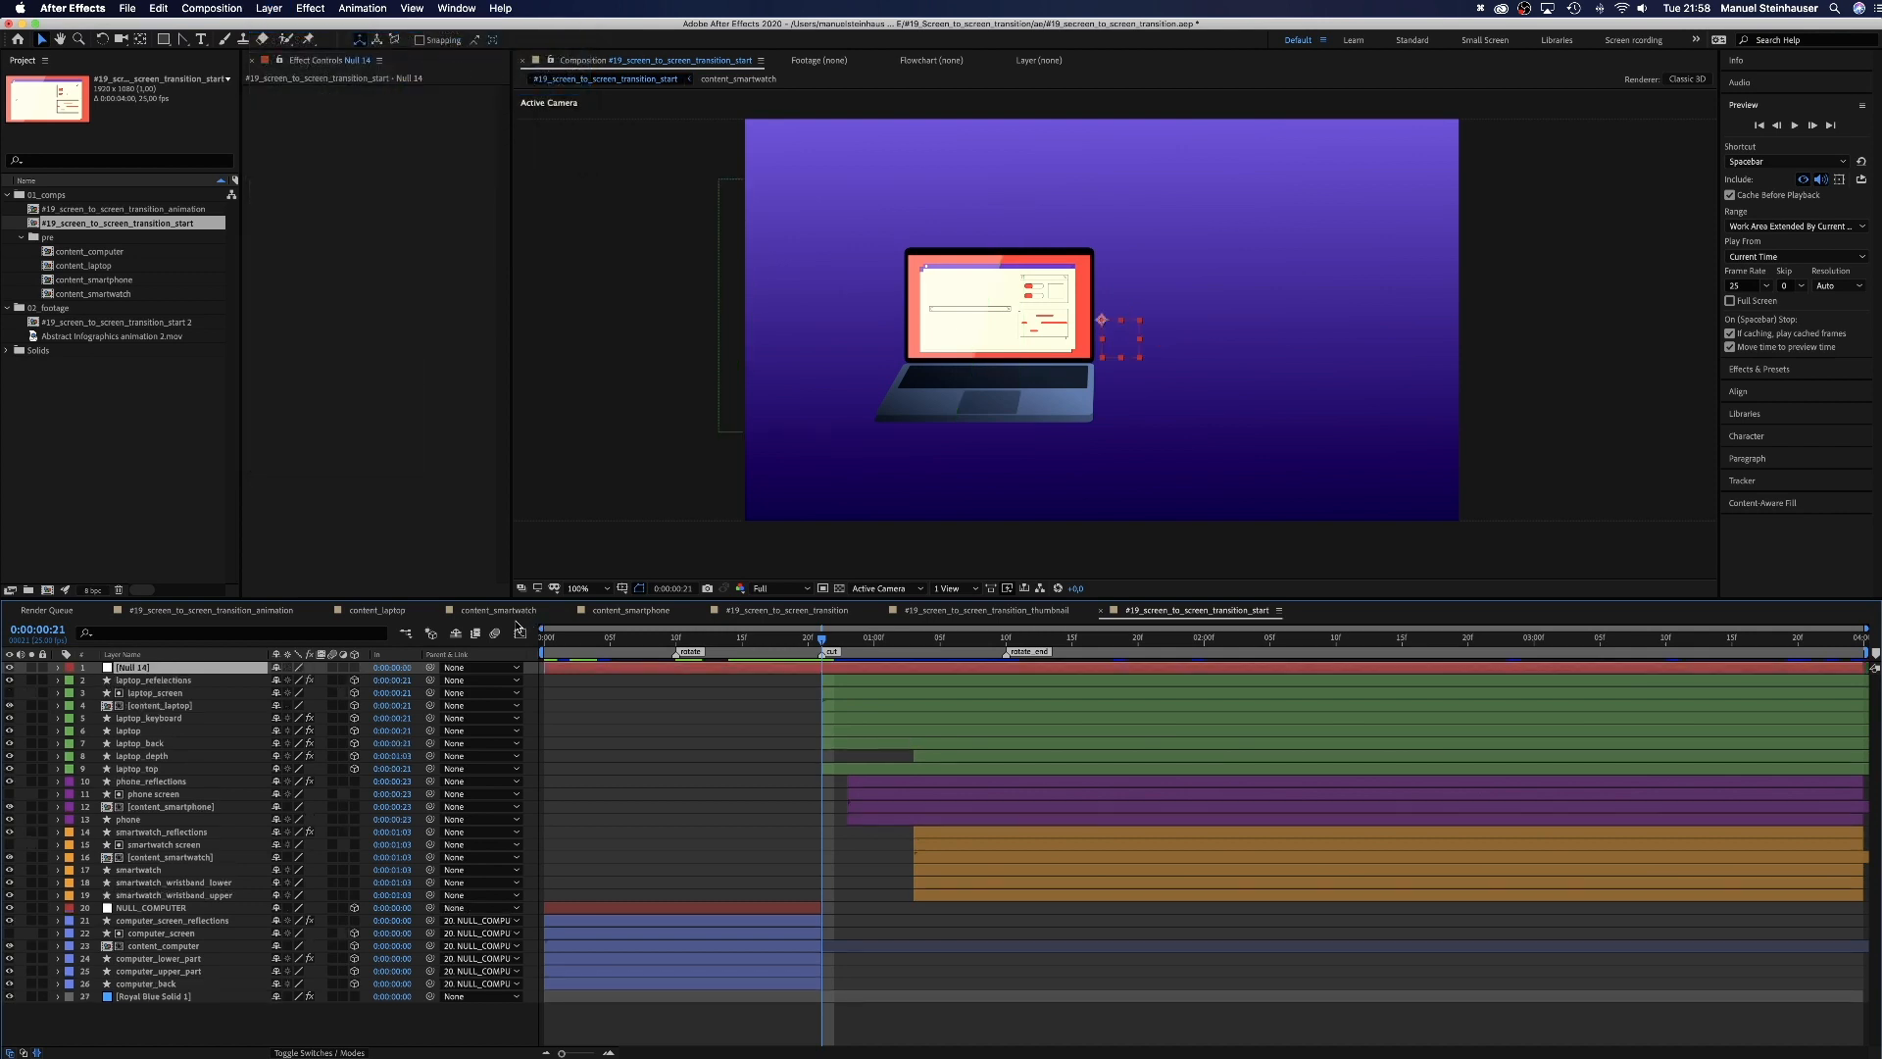
{"action": "key", "text": "Return"}
{"action": "type", "text": "NULL"}
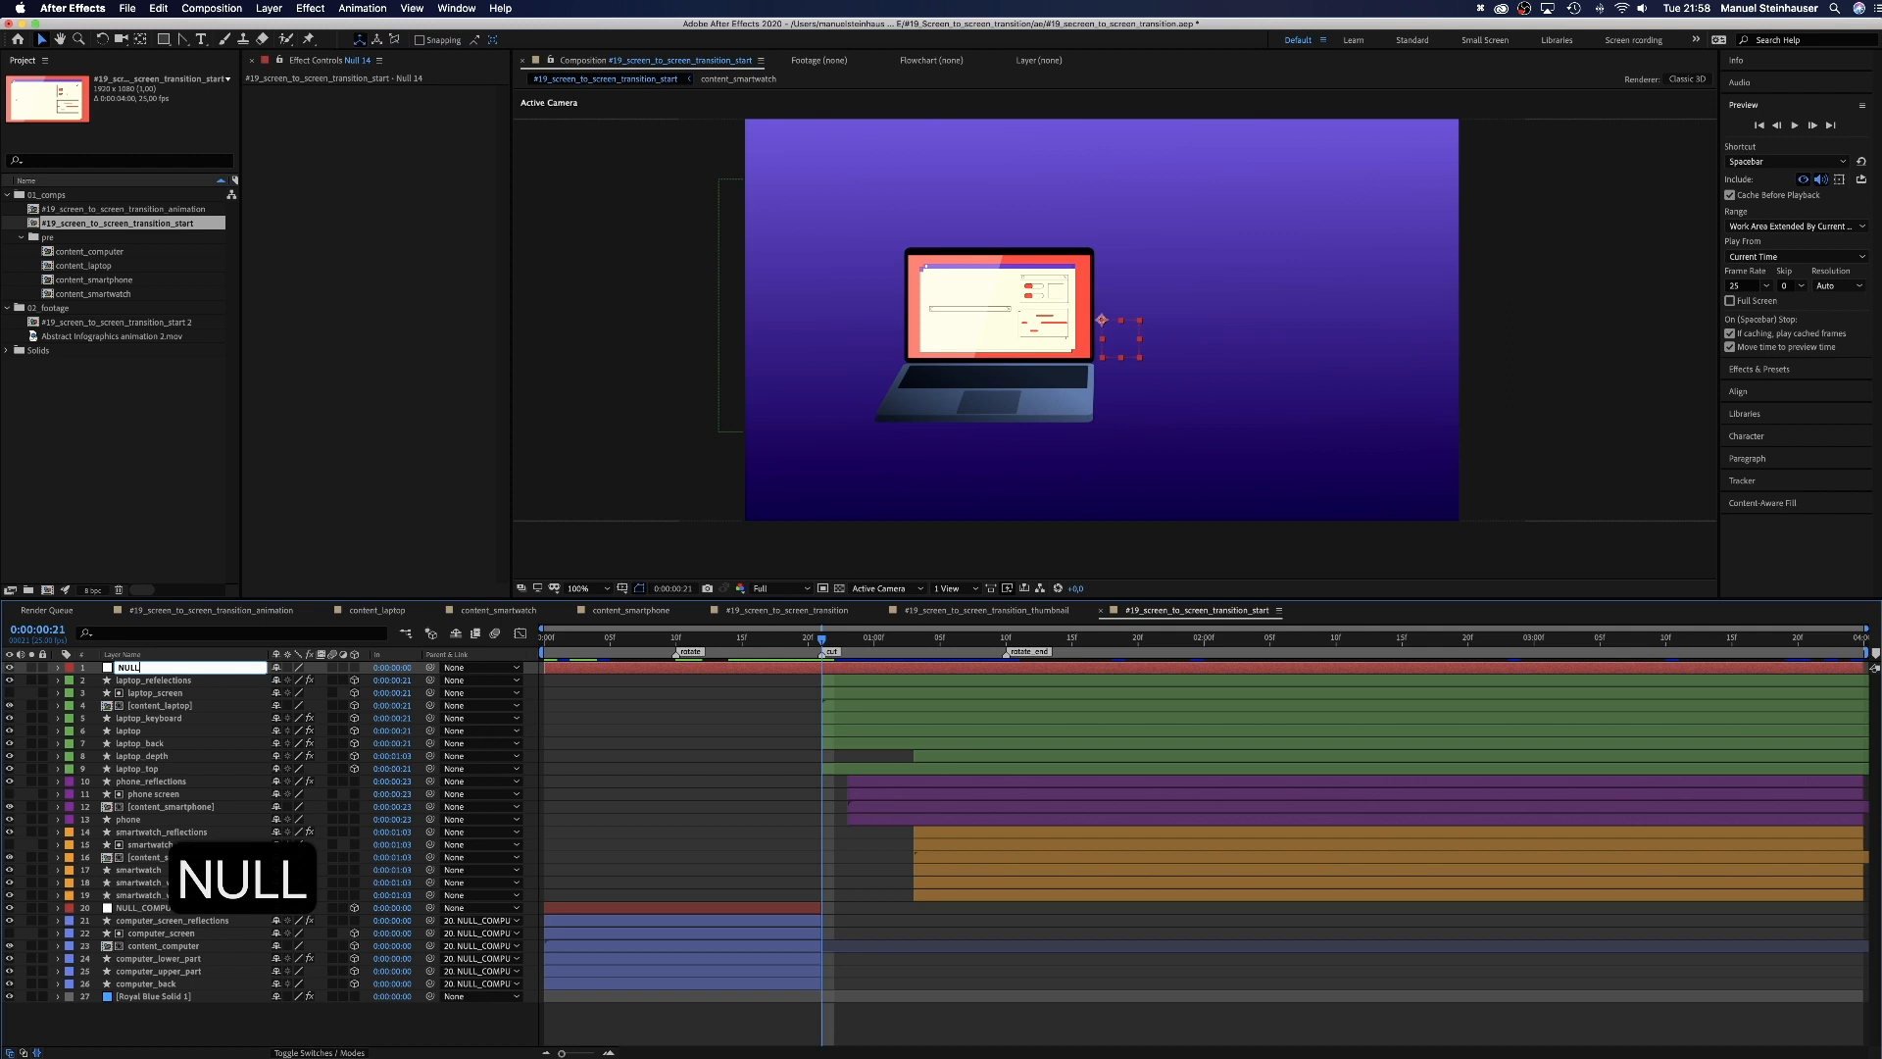
{"action": "type", "text": "_LAPTOP"}
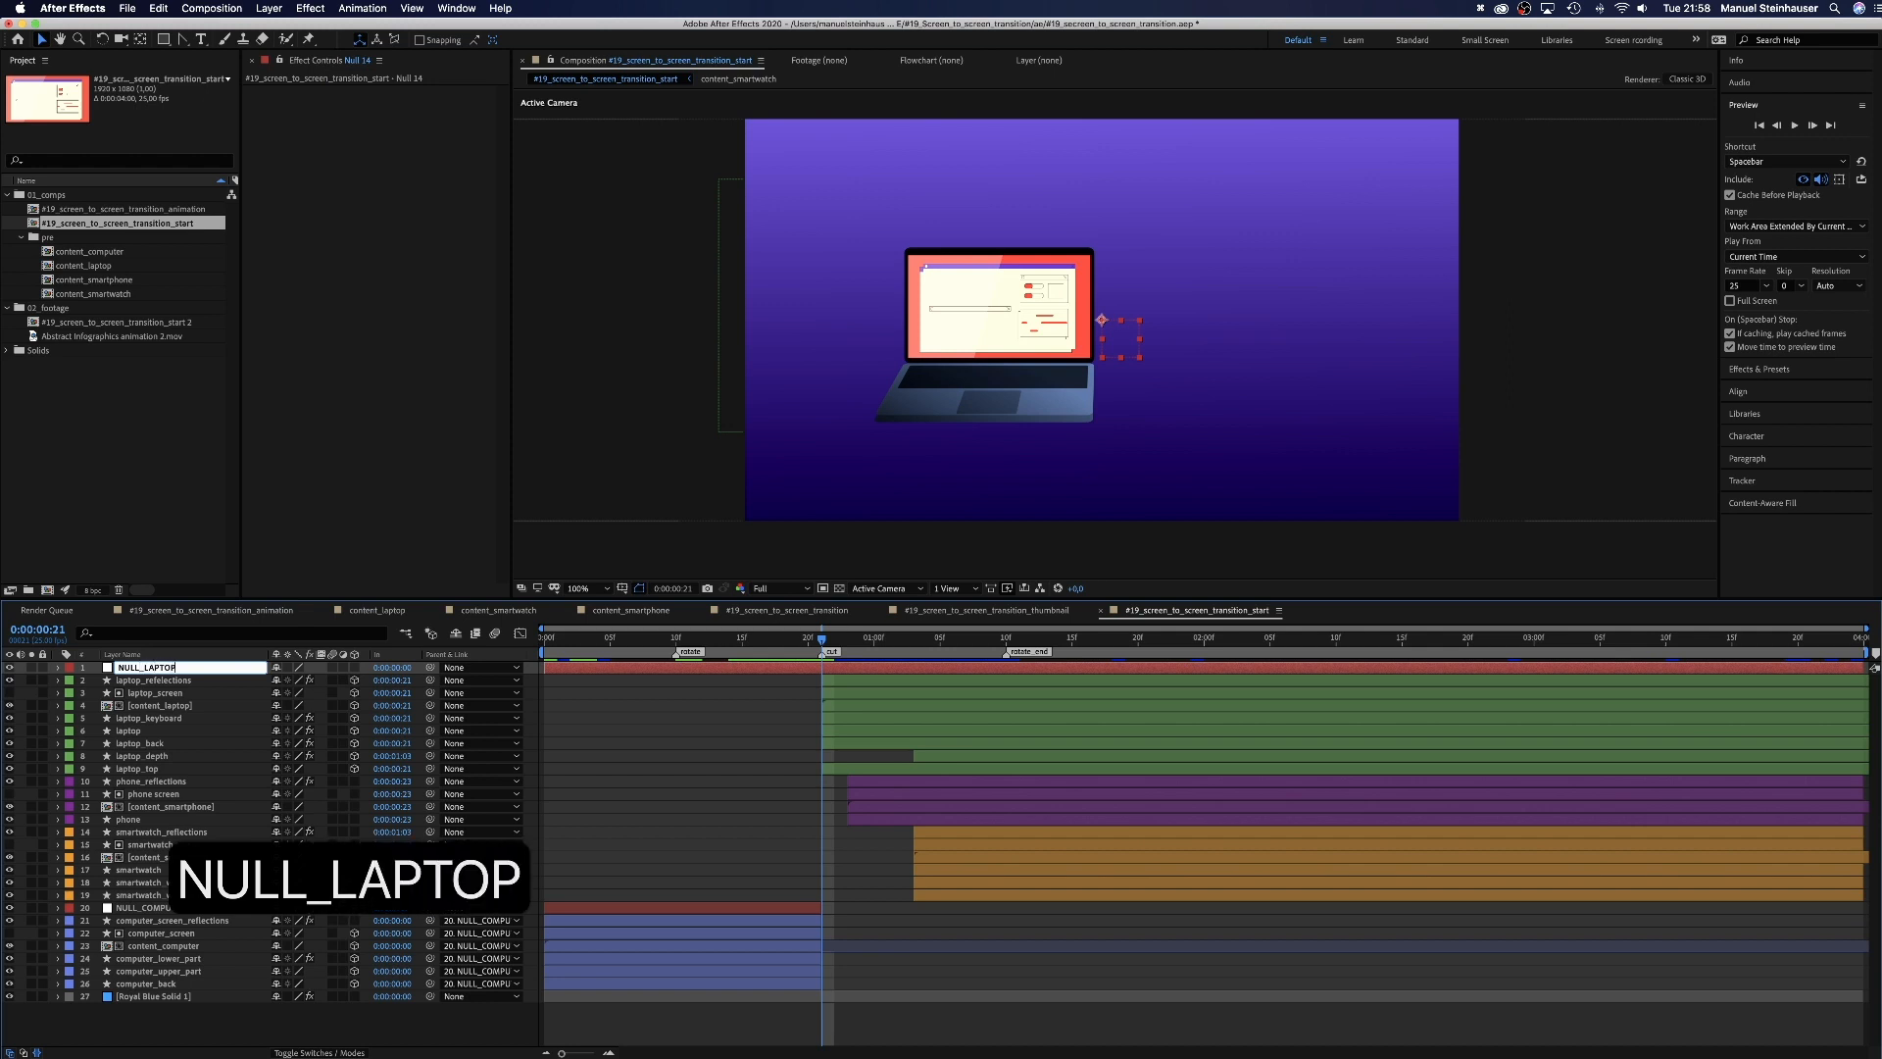
{"action": "key", "text": "Return"}
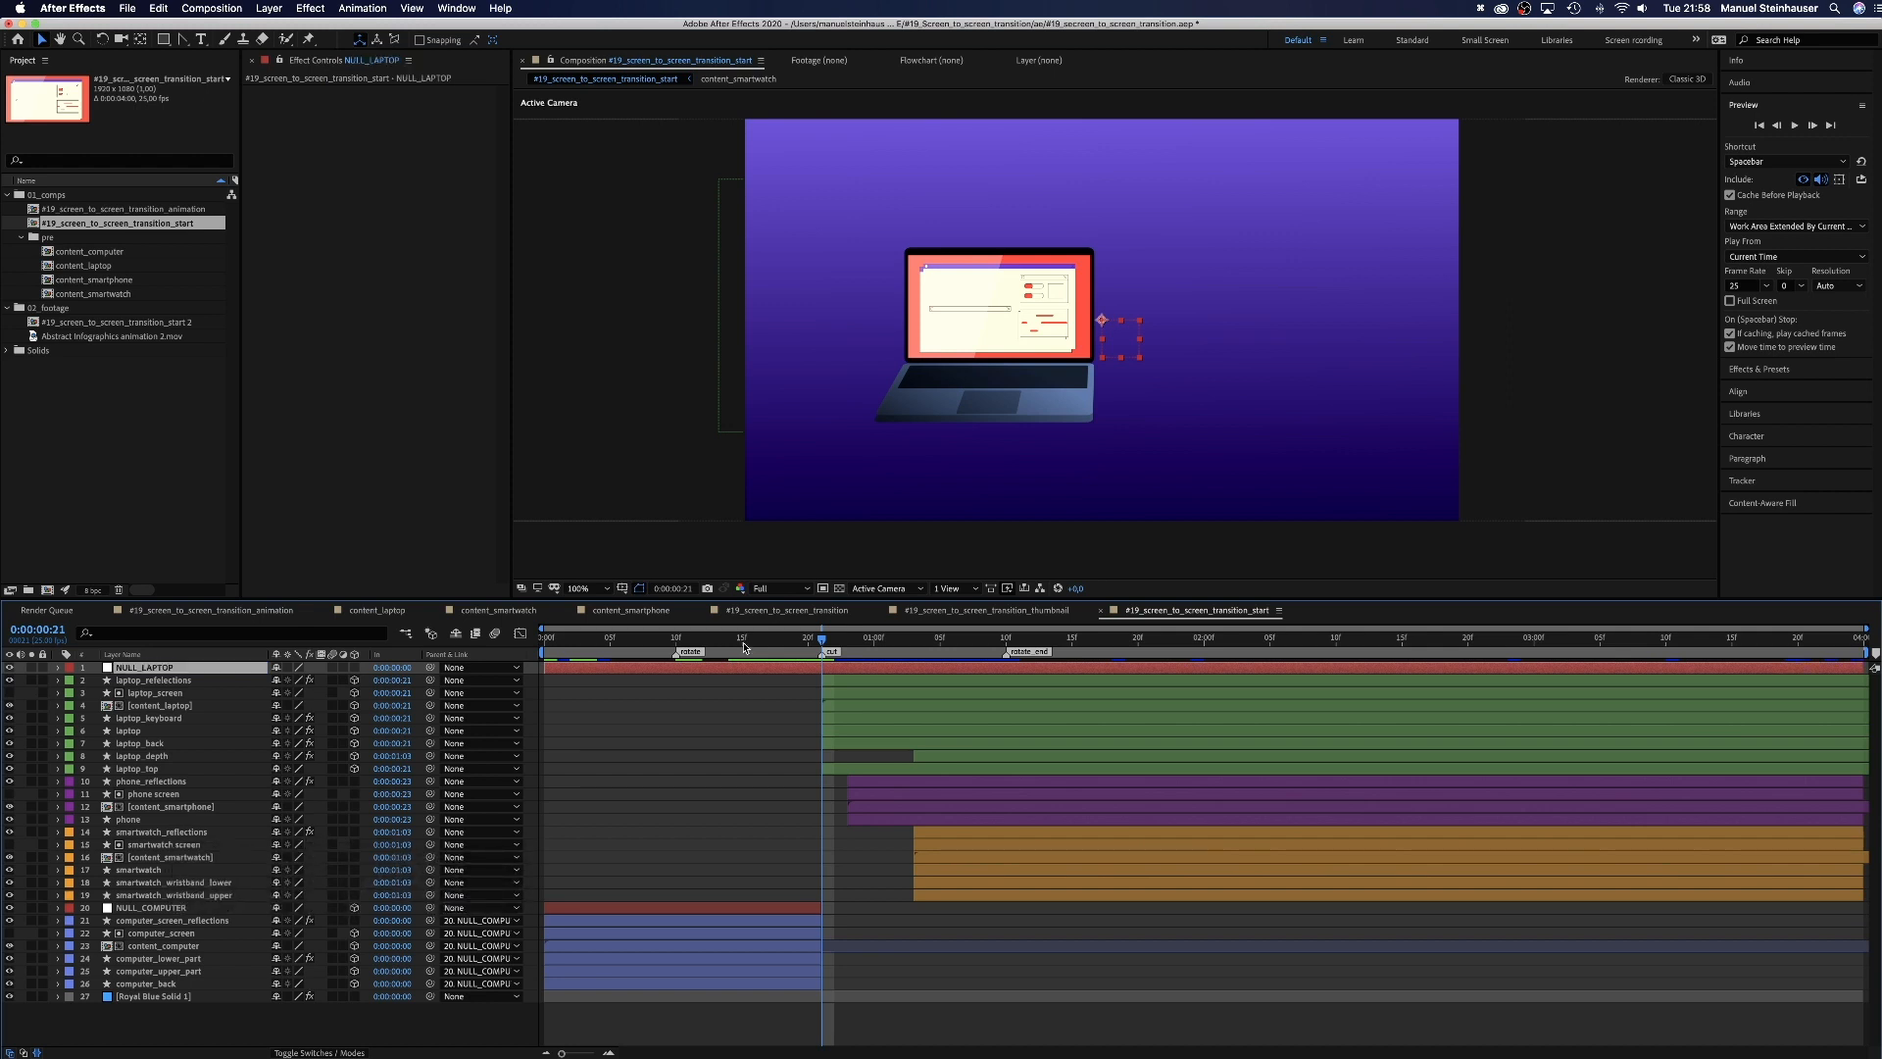
Step: Make NULL_LAPTOP a 3D layer starting at frame 21 and move its anchor point to the laptop's hinge centre
{"action": "left_click", "coordinate": [354, 668]}
{"action": "left_click_drag", "start_coordinate": [540, 668], "coordinate": [821, 667]}
{"action": "left_click", "coordinate": [141, 39]}
{"action": "left_click_drag", "start_coordinate": [1101, 322], "coordinate": [998, 355]}
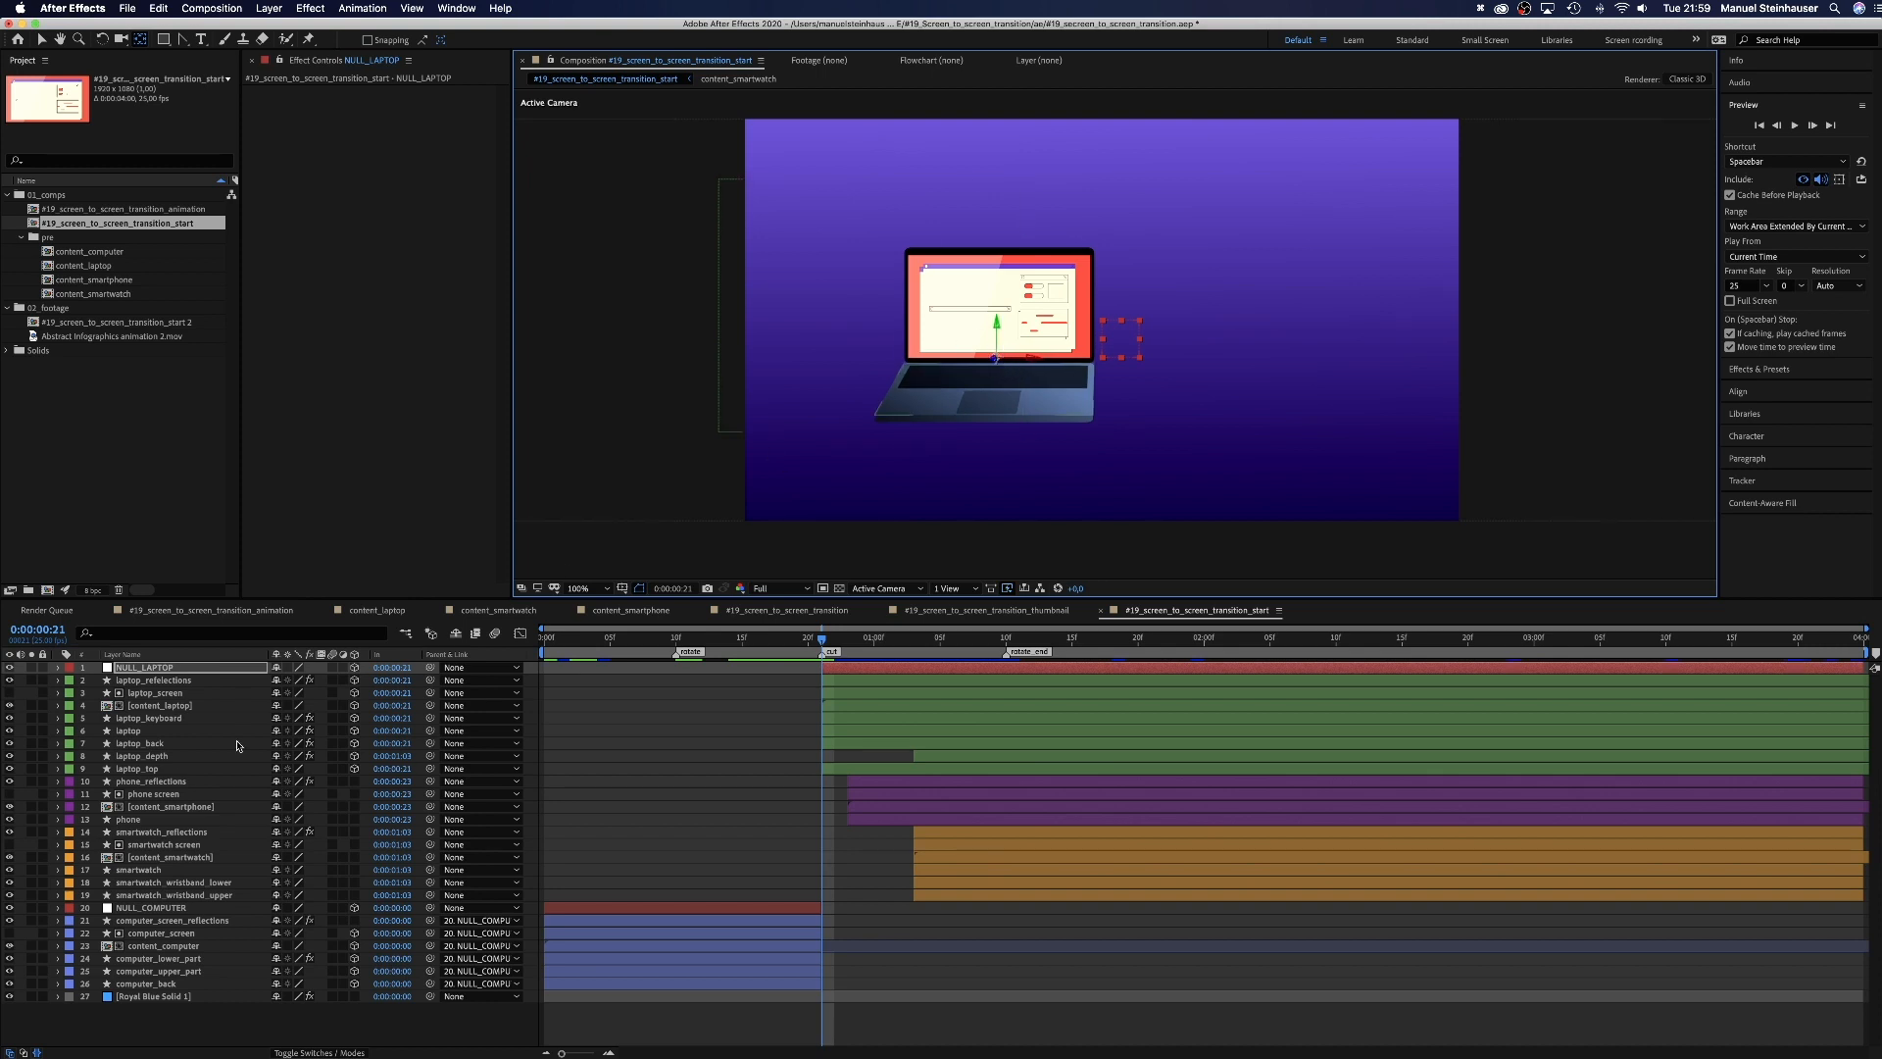
Step: Parent the laptop and laptop_top layers to NULL_LAPTOP
{"action": "left_click", "coordinate": [133, 731]}
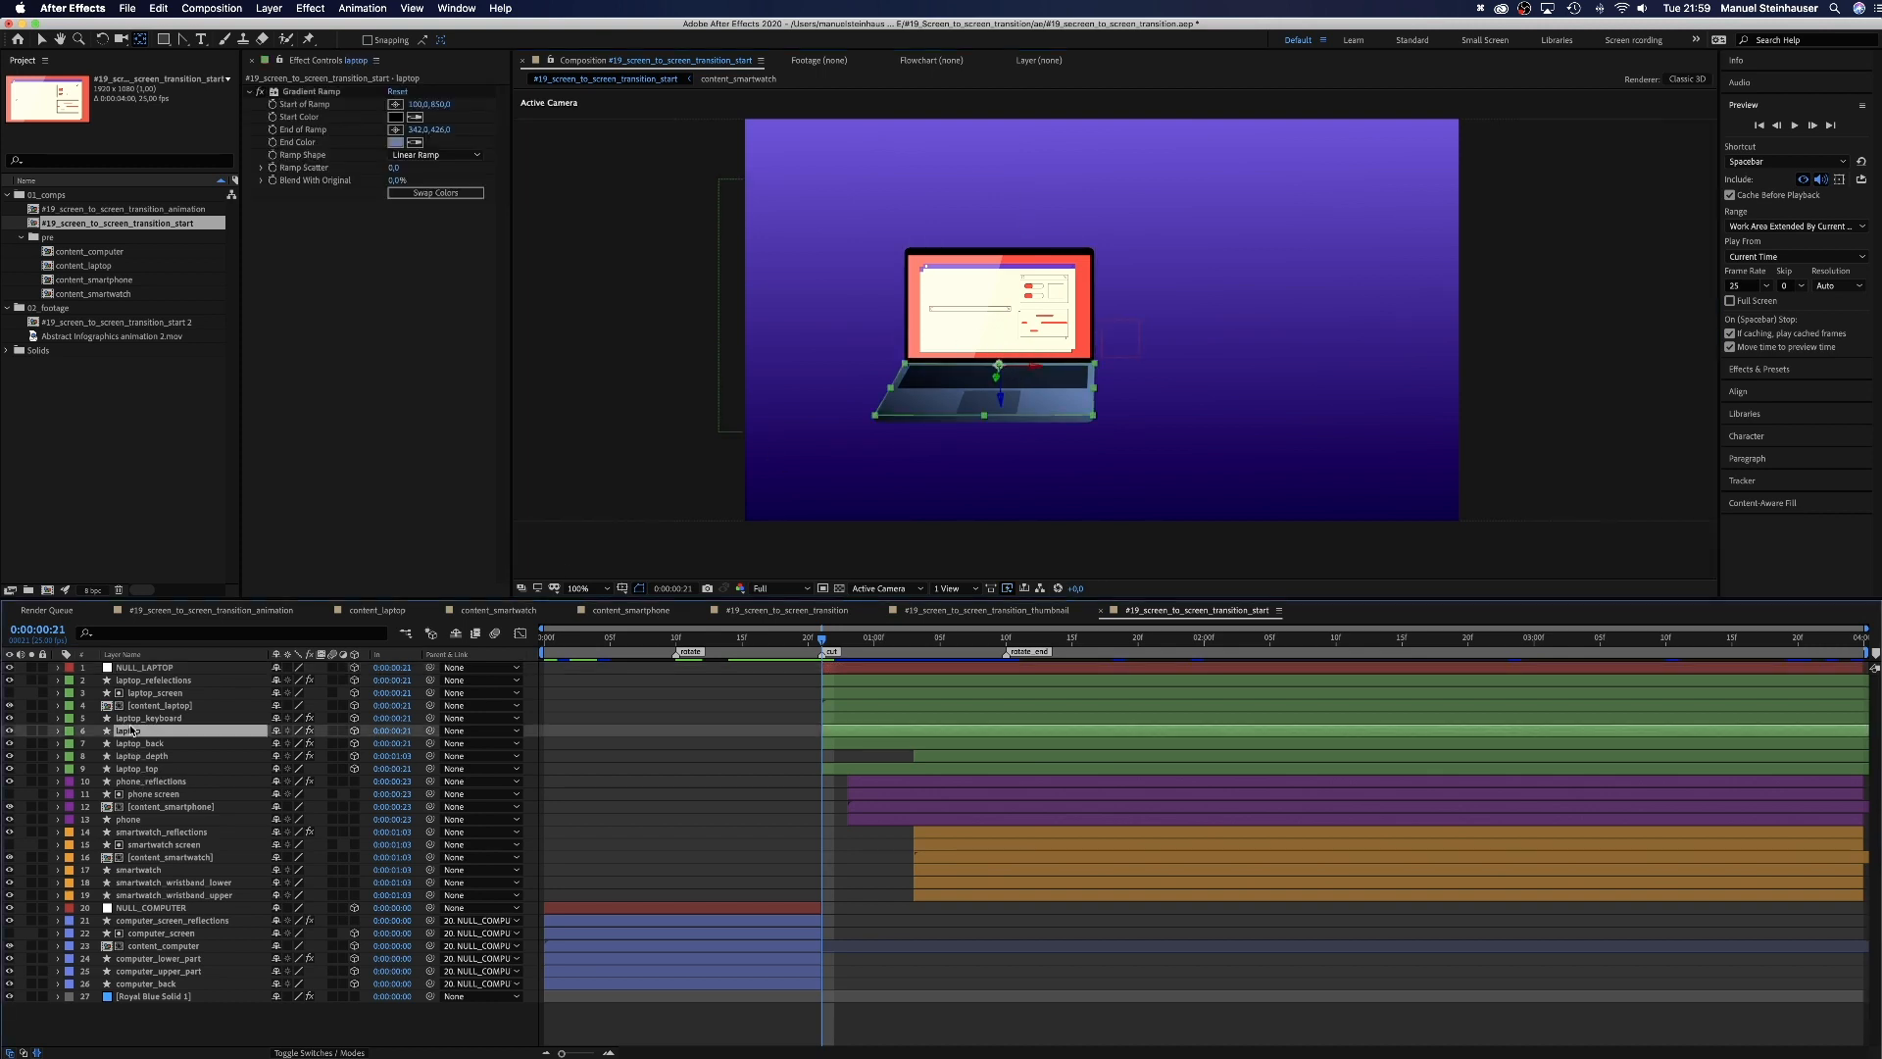
{"action": "left_click", "coordinate": [136, 769]}
{"action": "left_click", "coordinate": [133, 730]}
{"action": "left_click", "coordinate": [137, 770], "text": "super"}
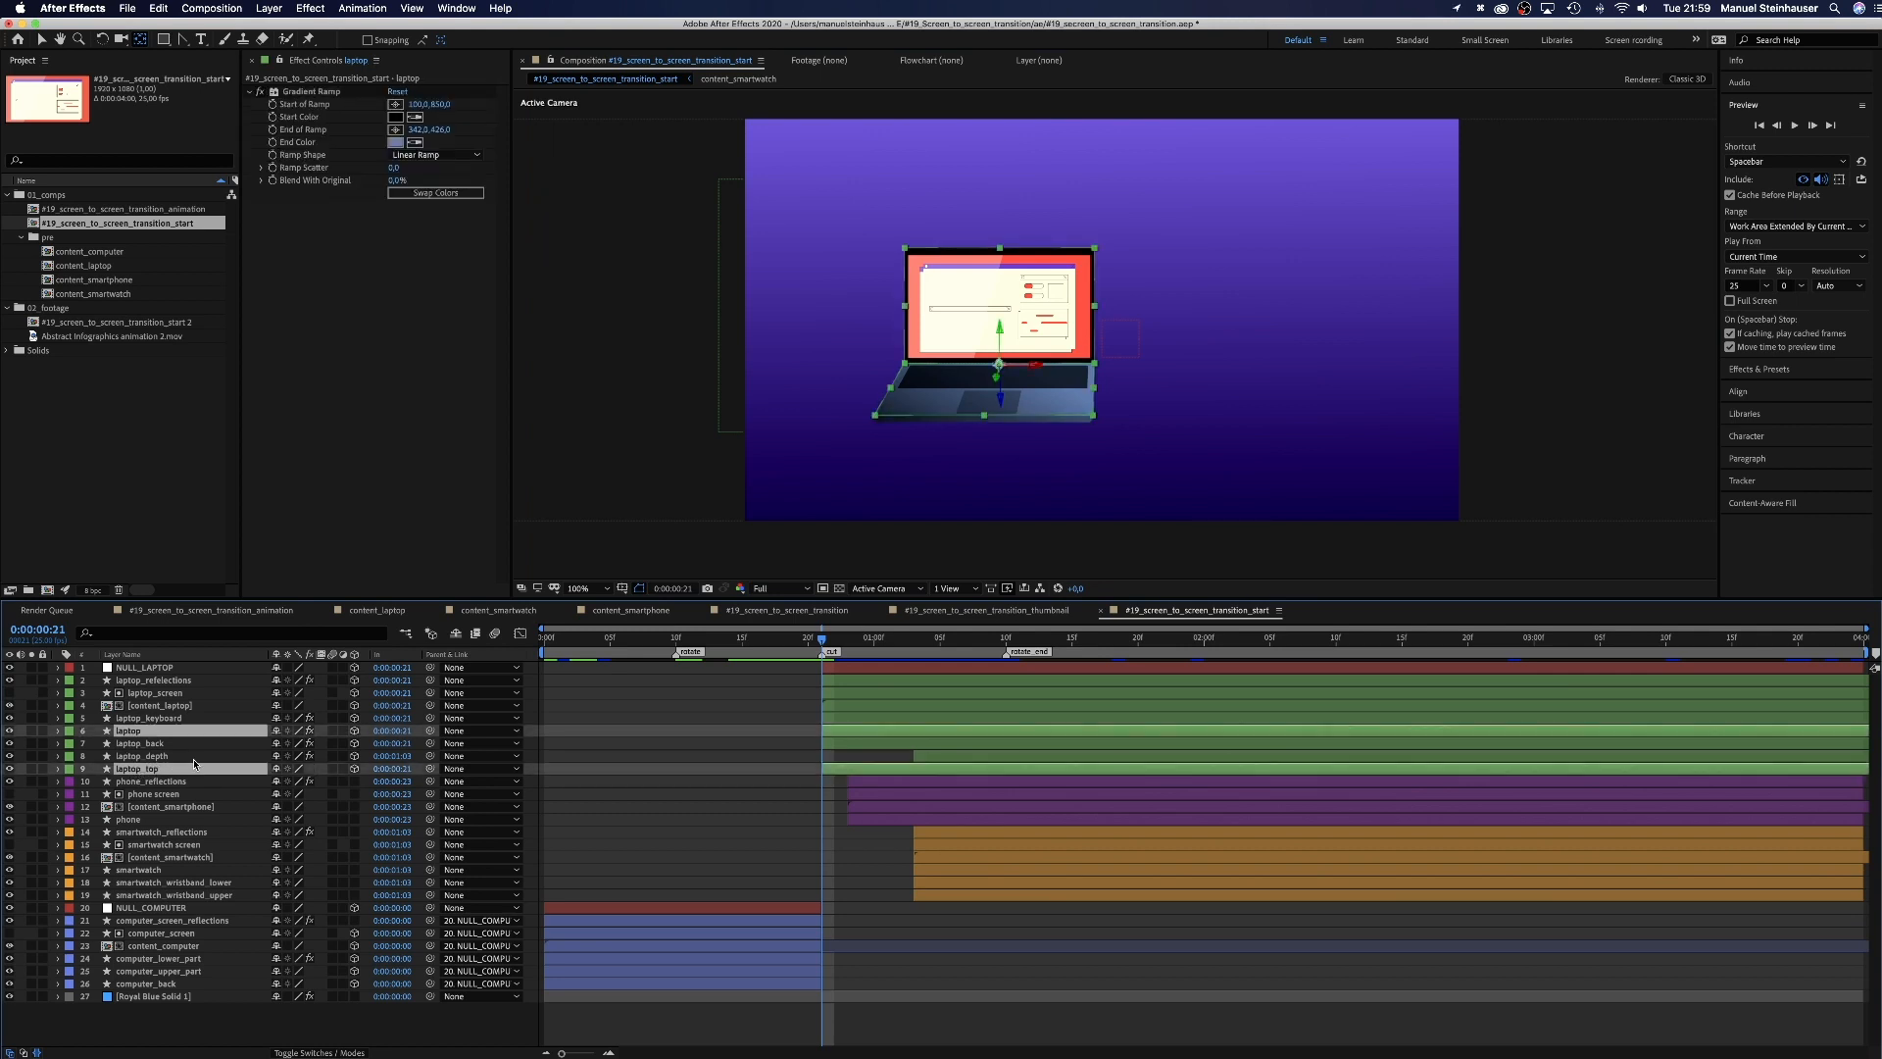
{"action": "left_click_drag", "start_coordinate": [409, 735], "coordinate": [218, 668]}
Step: Parent the laptop_keyboard, laptop_back and laptop_depth layers to the laptop layer
{"action": "left_click", "coordinate": [146, 720]}
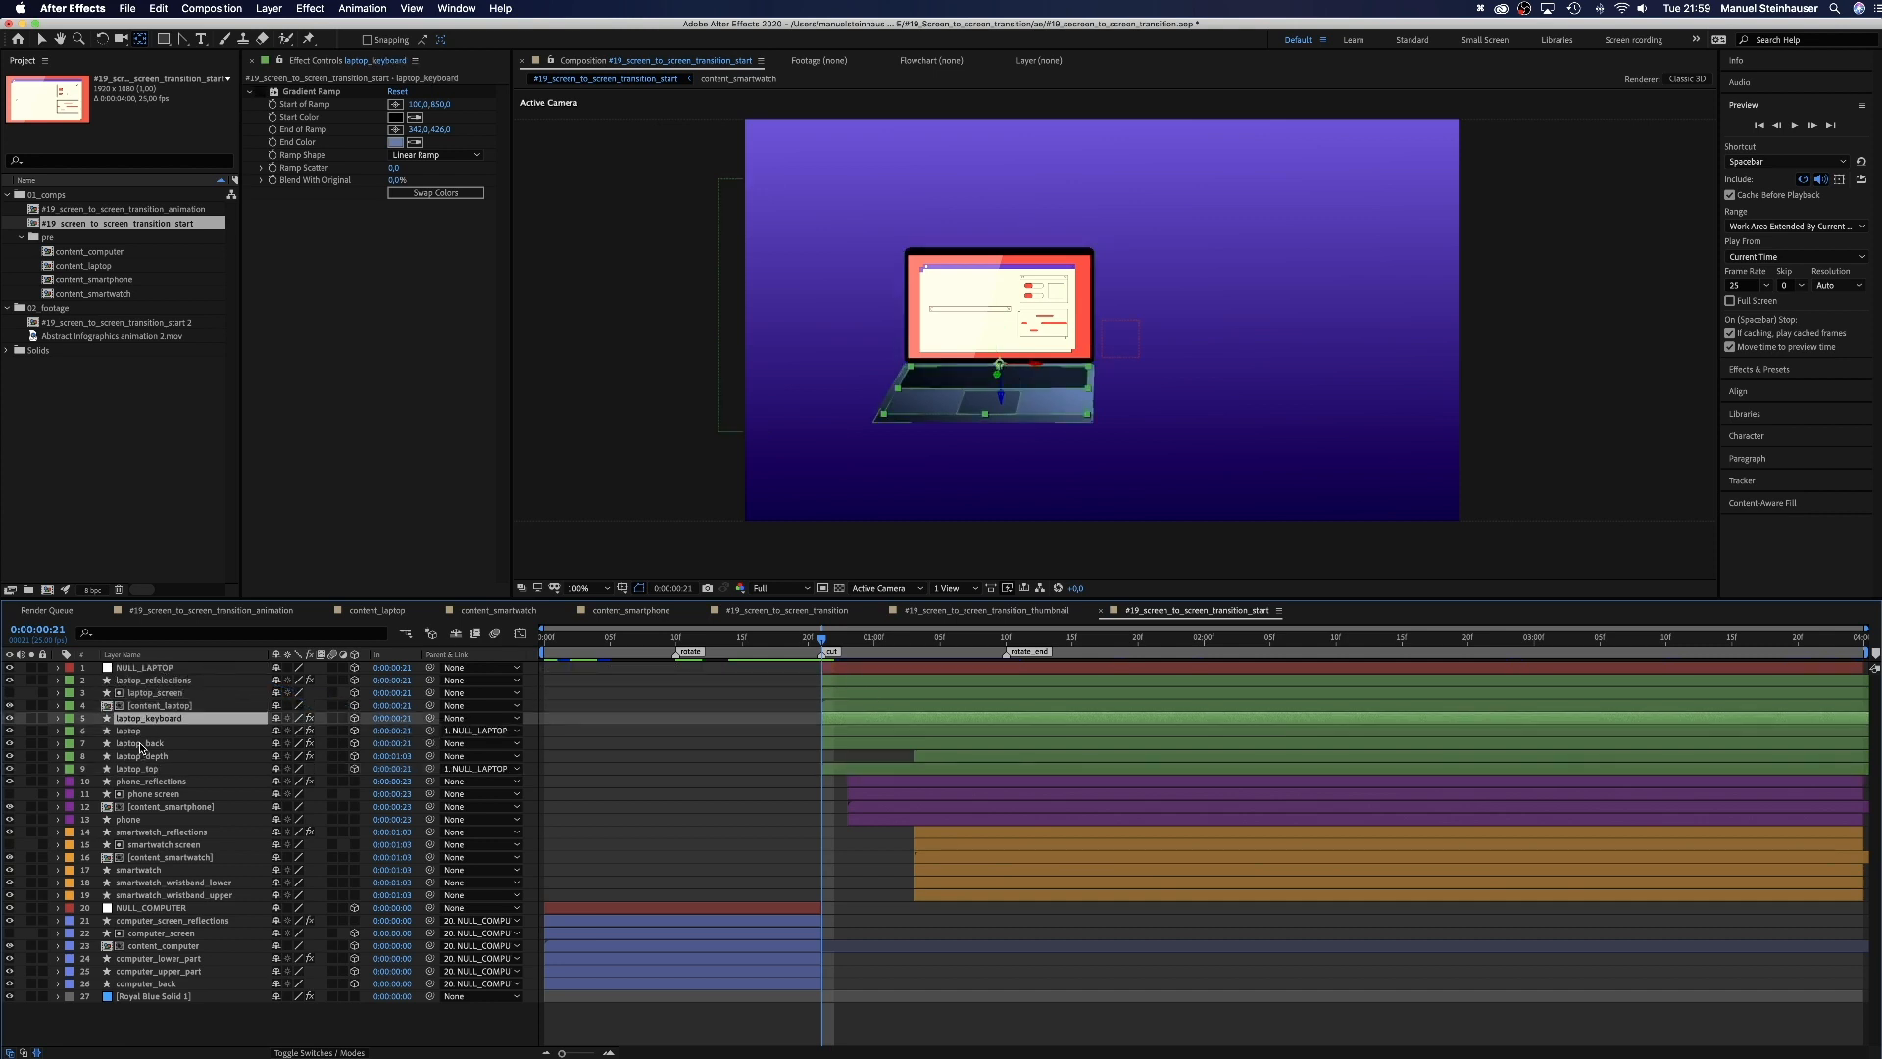
{"action": "left_click", "coordinate": [142, 745], "text": "super"}
{"action": "left_click", "coordinate": [142, 757], "text": "super"}
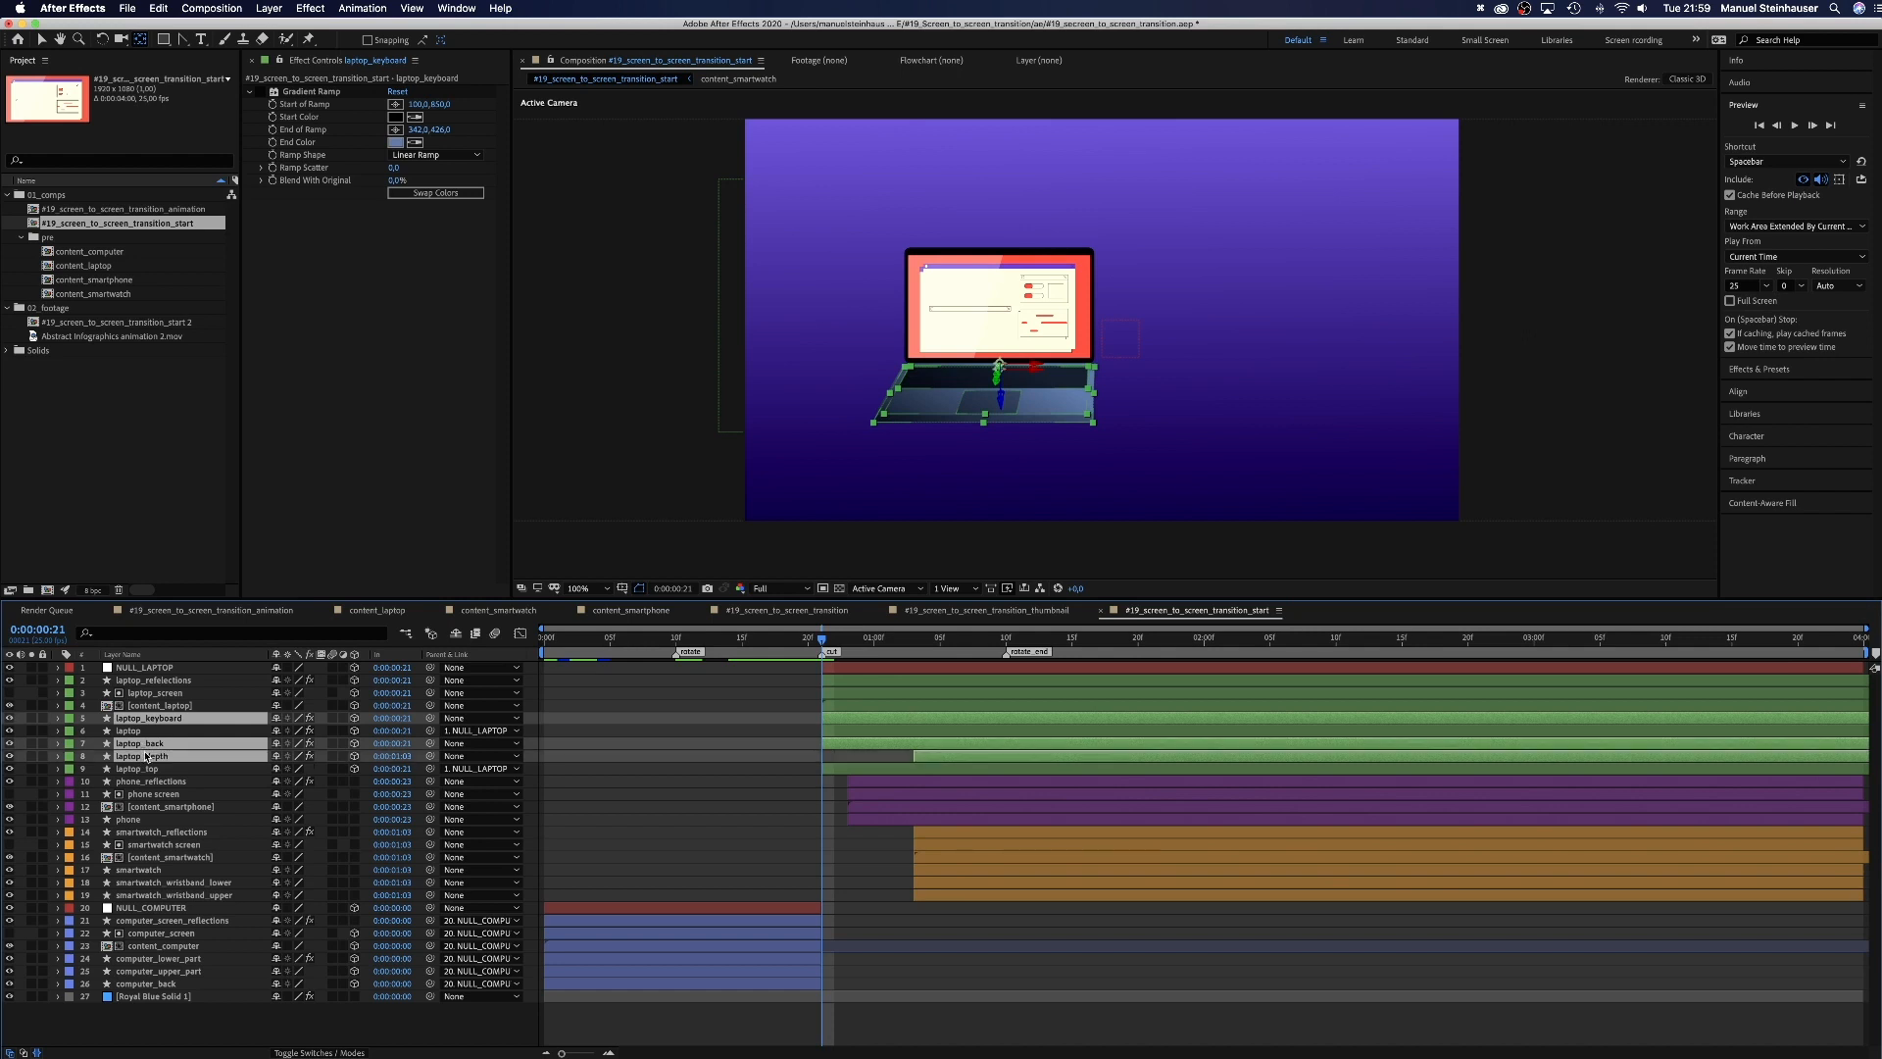
{"action": "left_click_drag", "start_coordinate": [430, 748], "coordinate": [142, 733]}
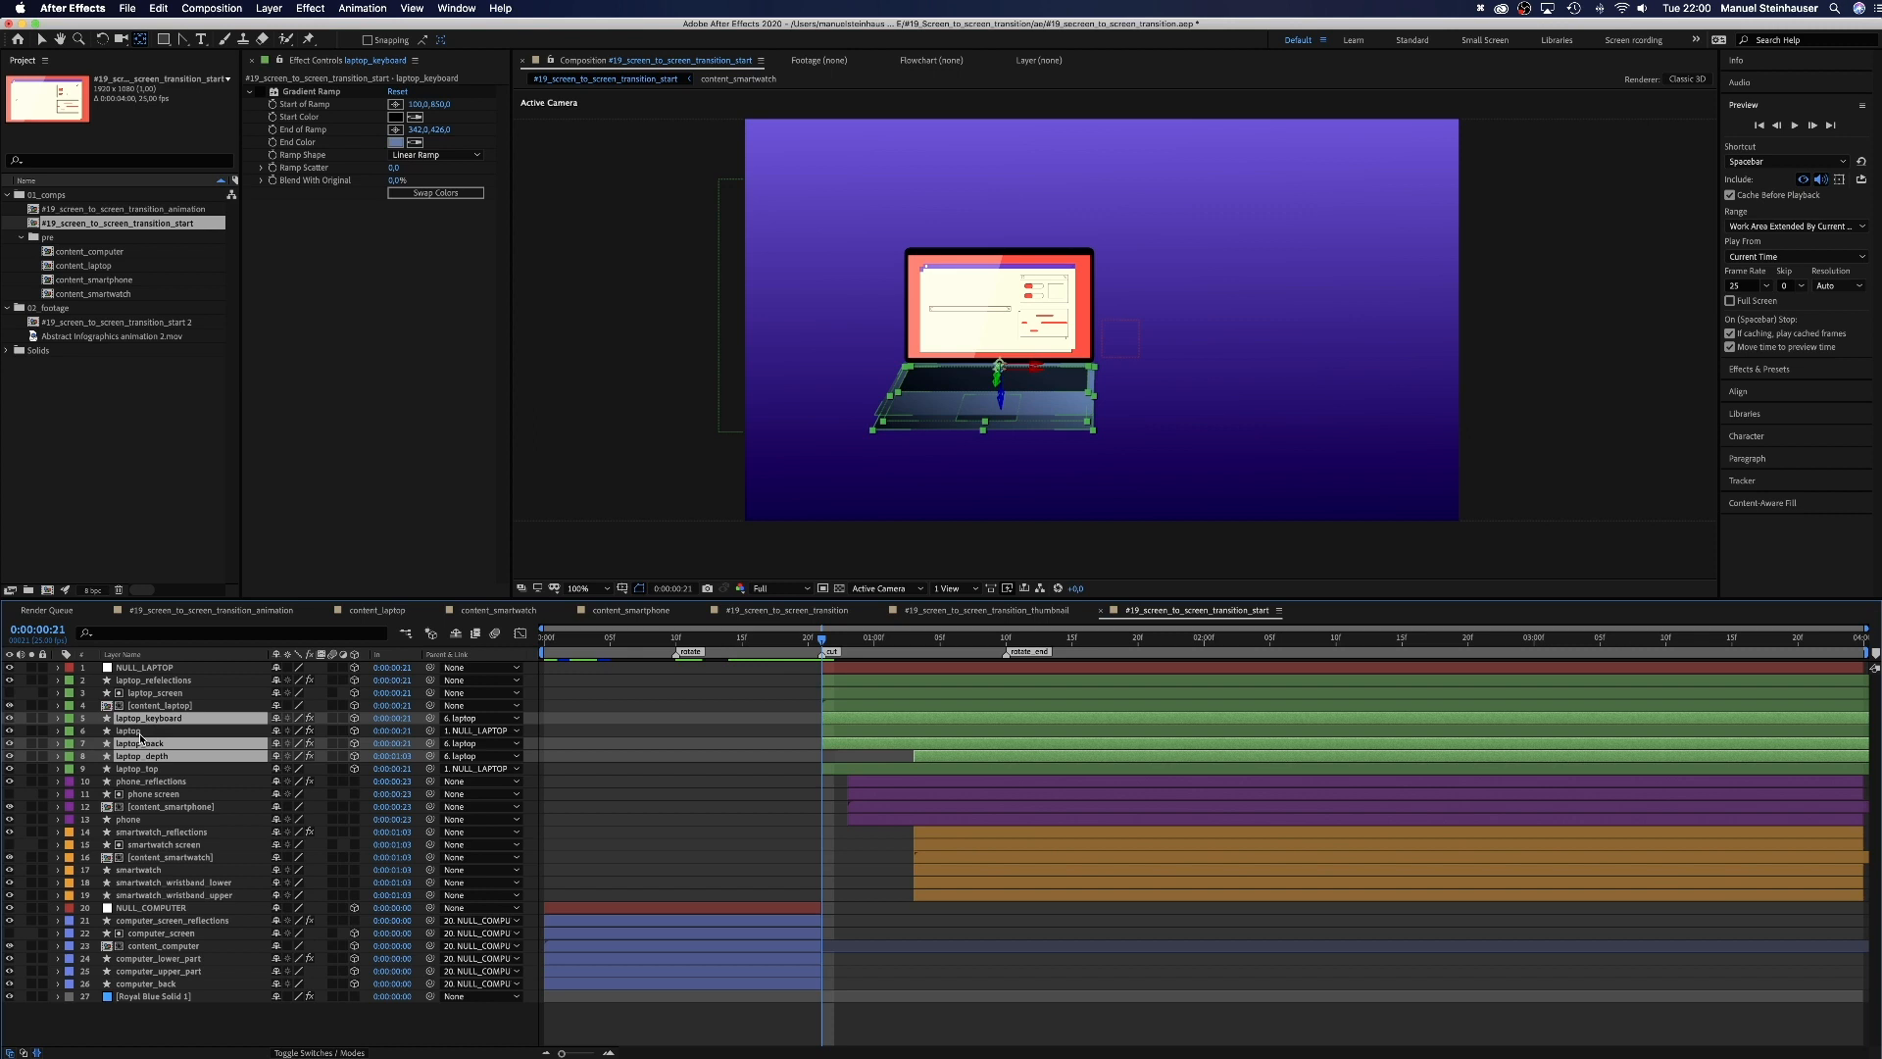
Step: Set the X orientation of laptop_keyboard, laptop_back and laptop_depth to 0° and collapse their rotation properties
{"action": "key", "text": "r"}
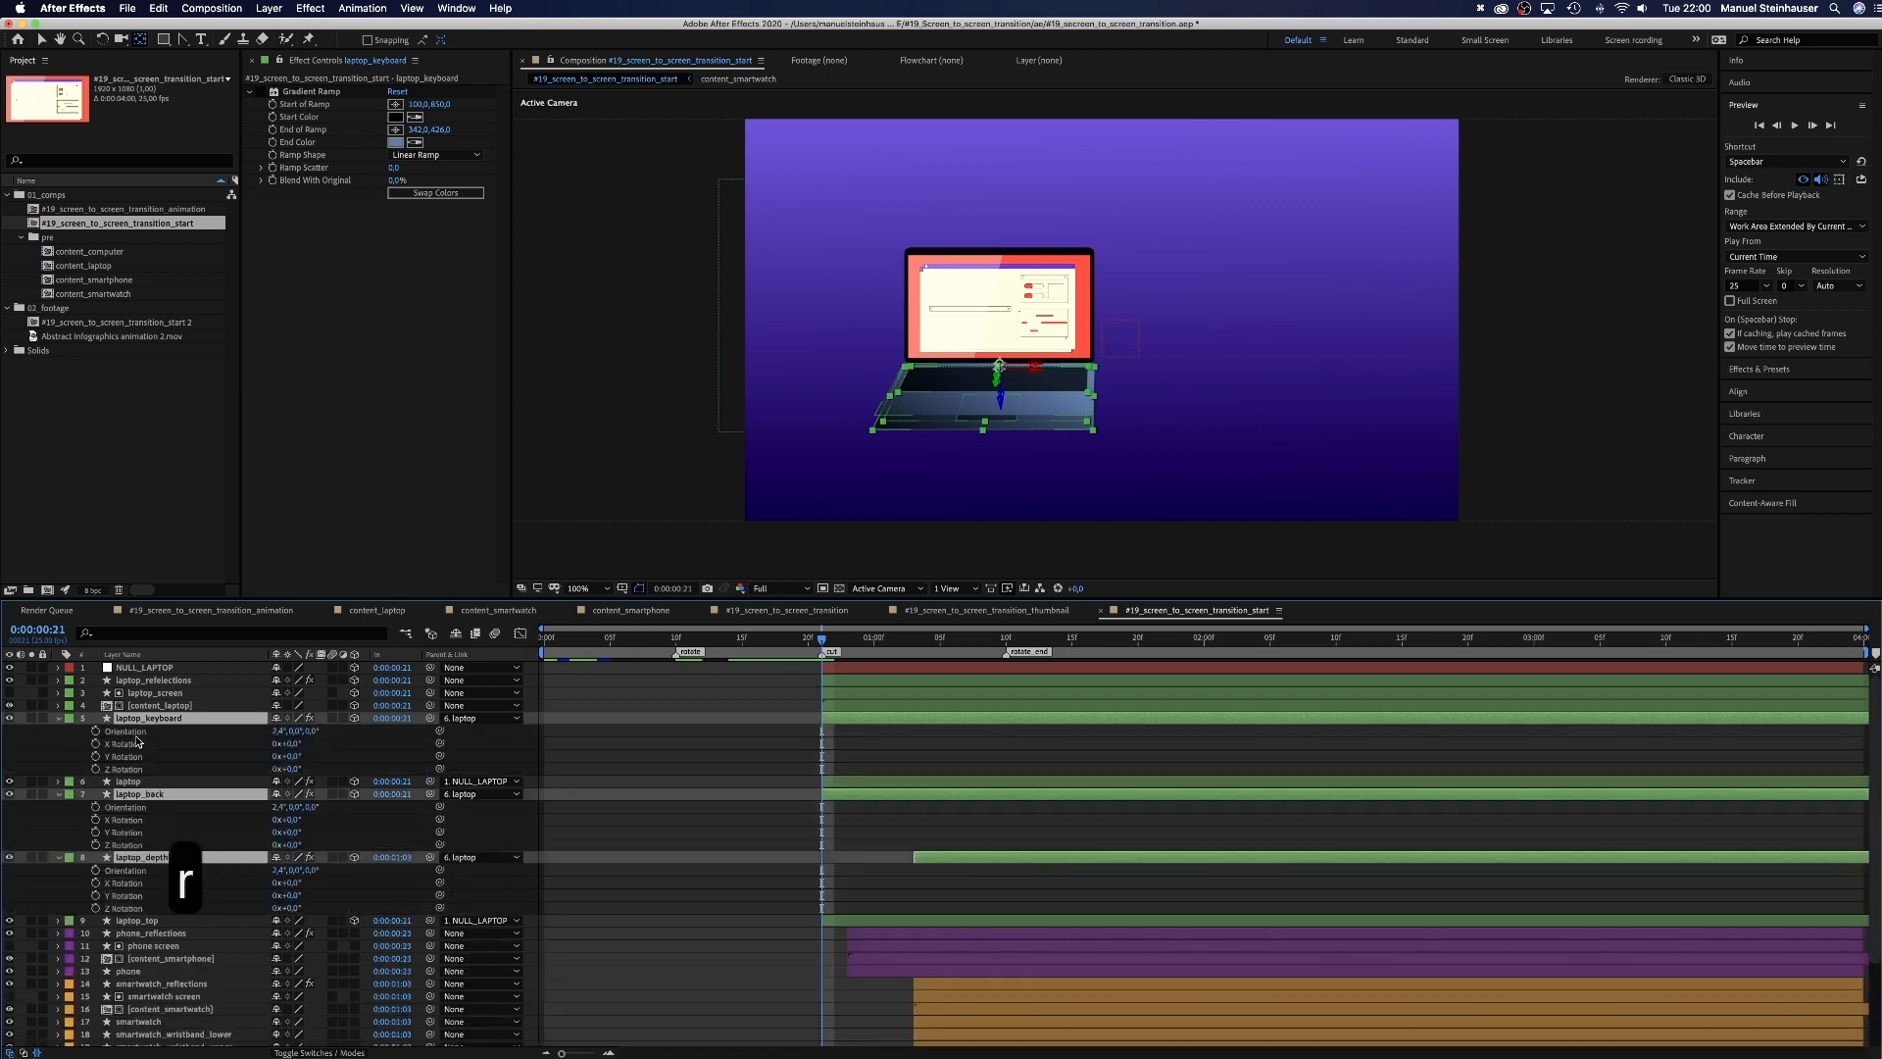
{"action": "left_click", "coordinate": [253, 745]}
{"action": "left_click", "coordinate": [279, 730]}
{"action": "type", "text": "0"}
{"action": "key", "text": "Return"}
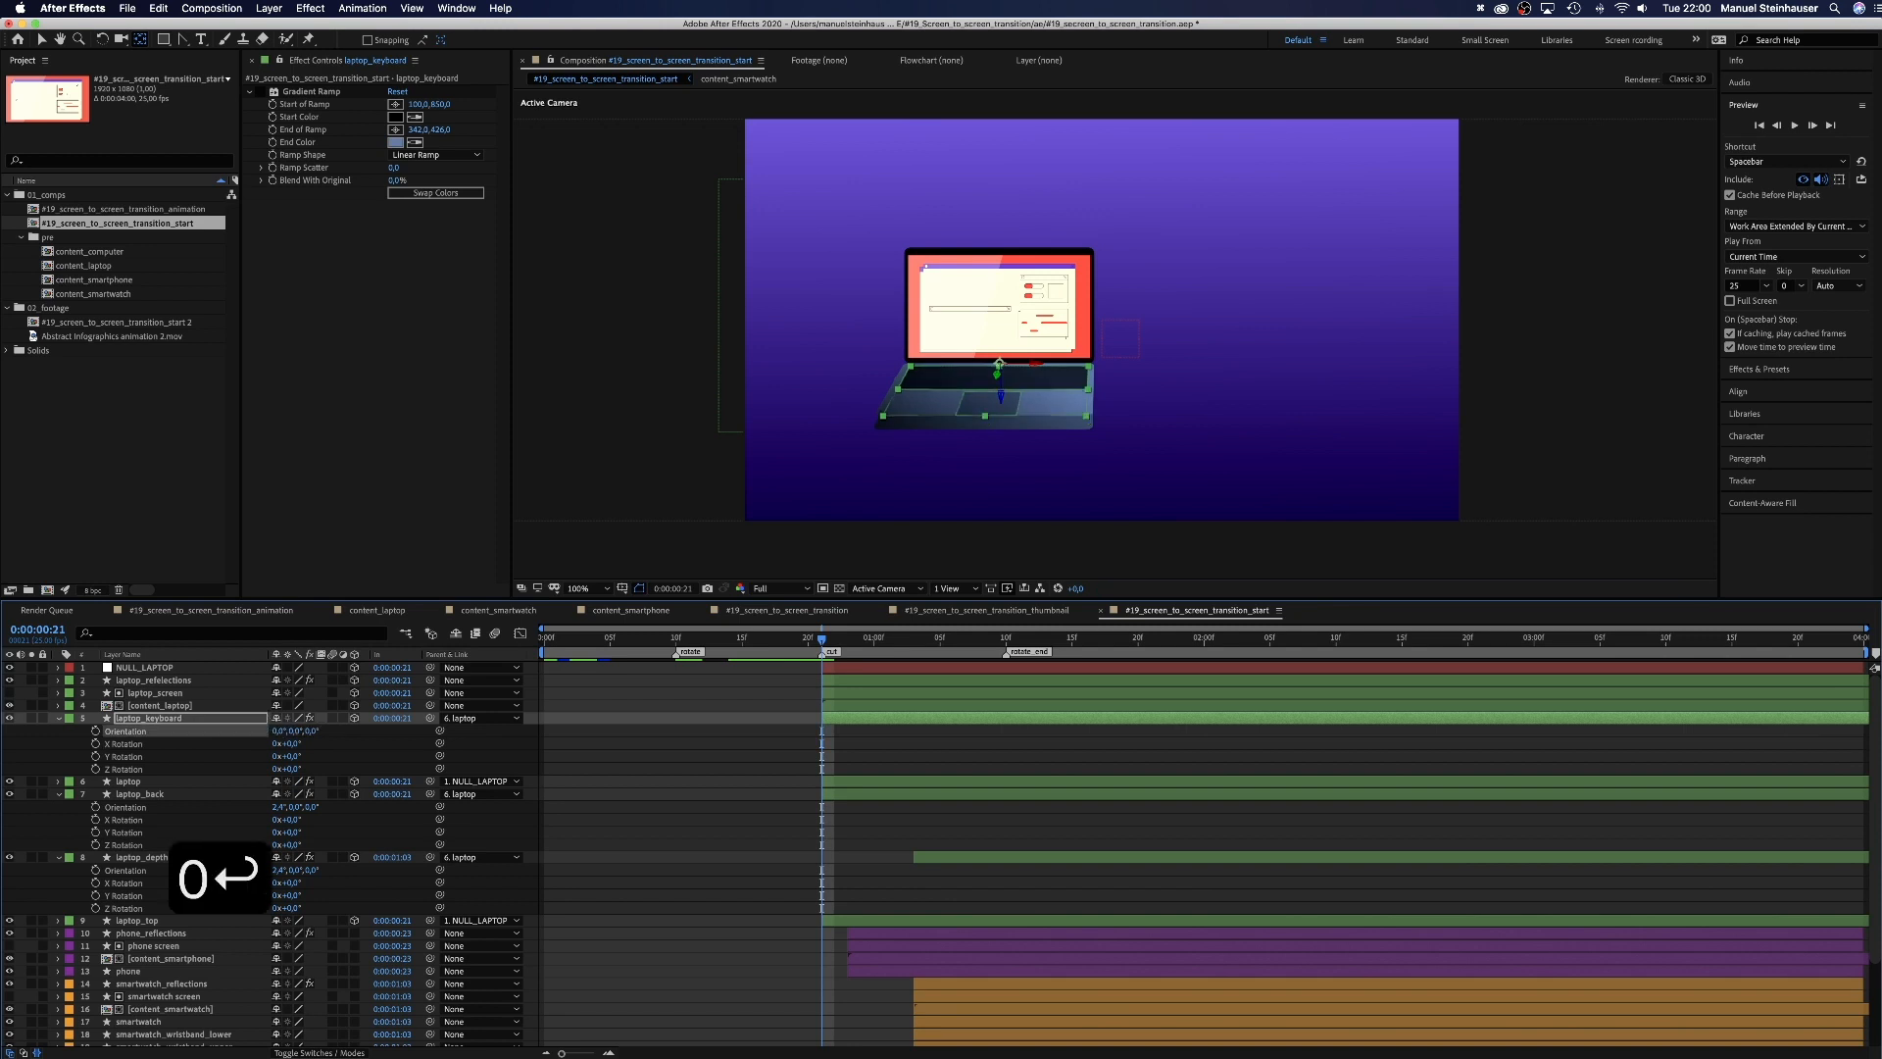
{"action": "left_click", "coordinate": [279, 806]}
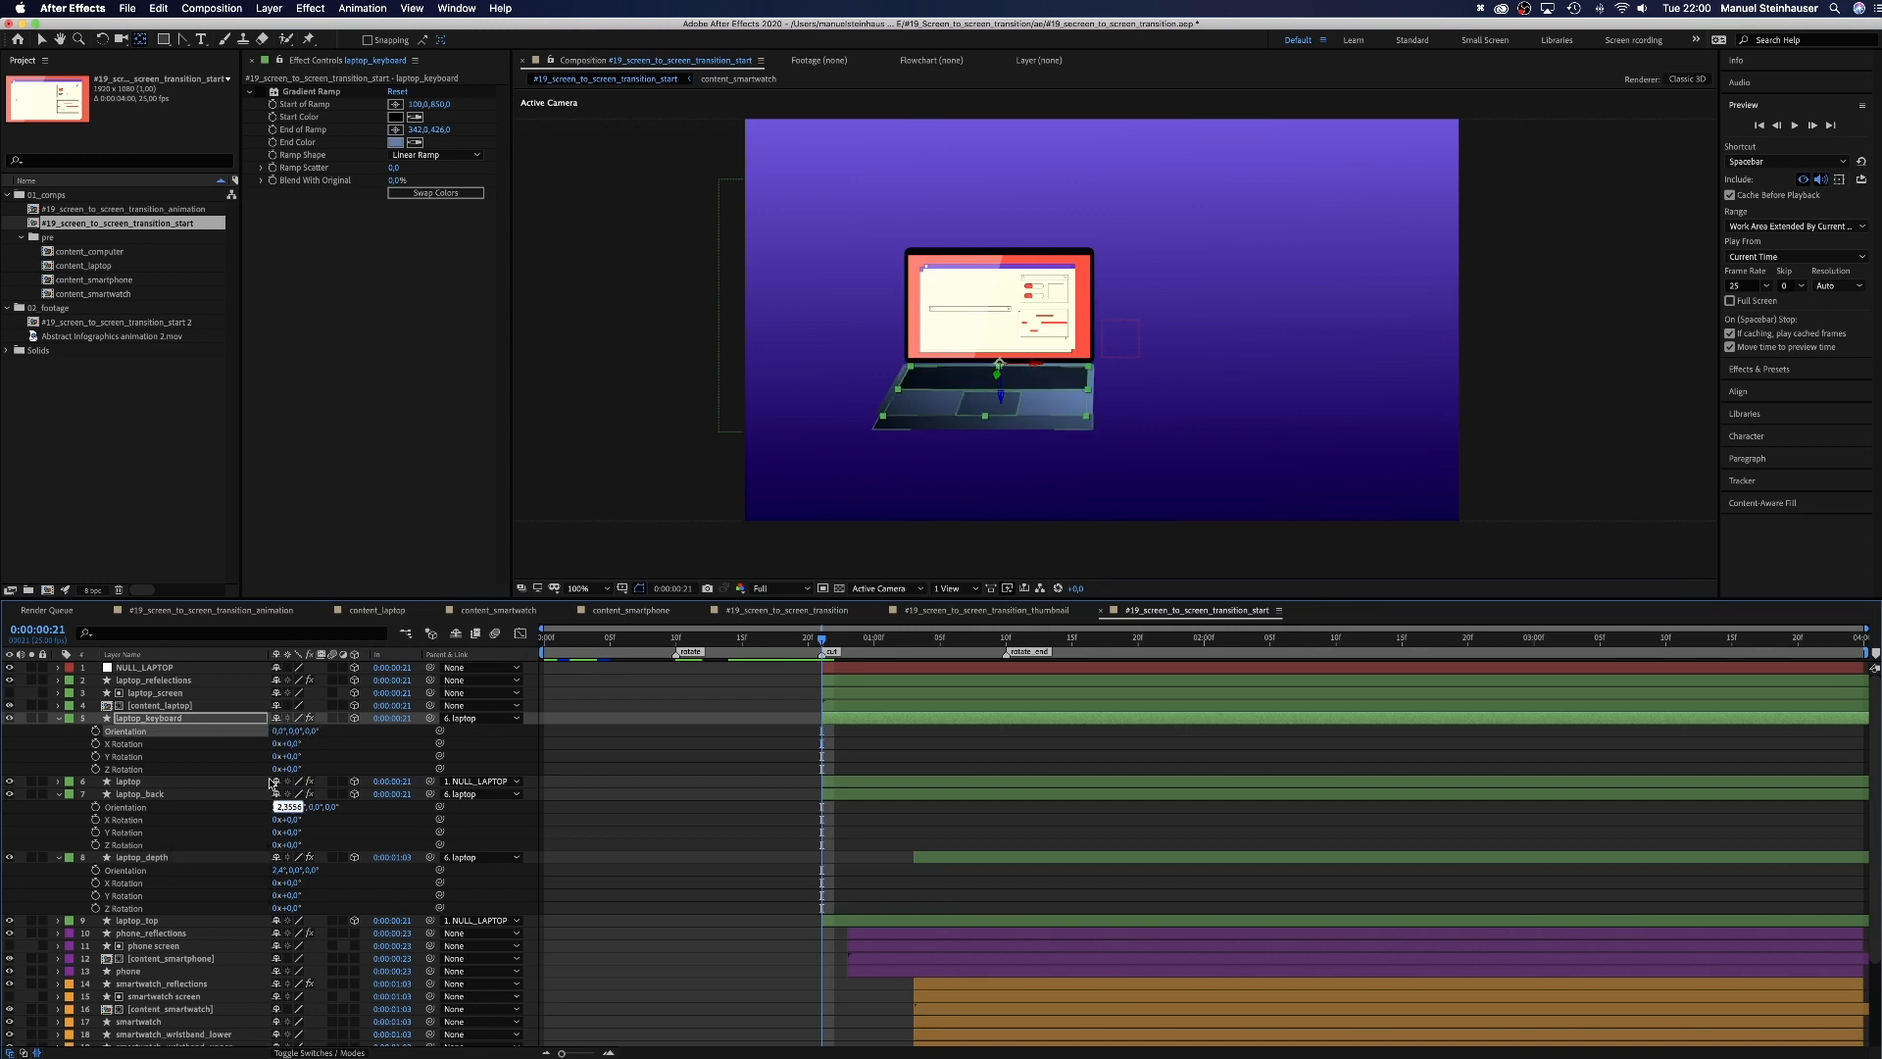
{"action": "type", "text": "0"}
{"action": "key", "text": "Return"}
{"action": "left_click", "coordinate": [278, 869]}
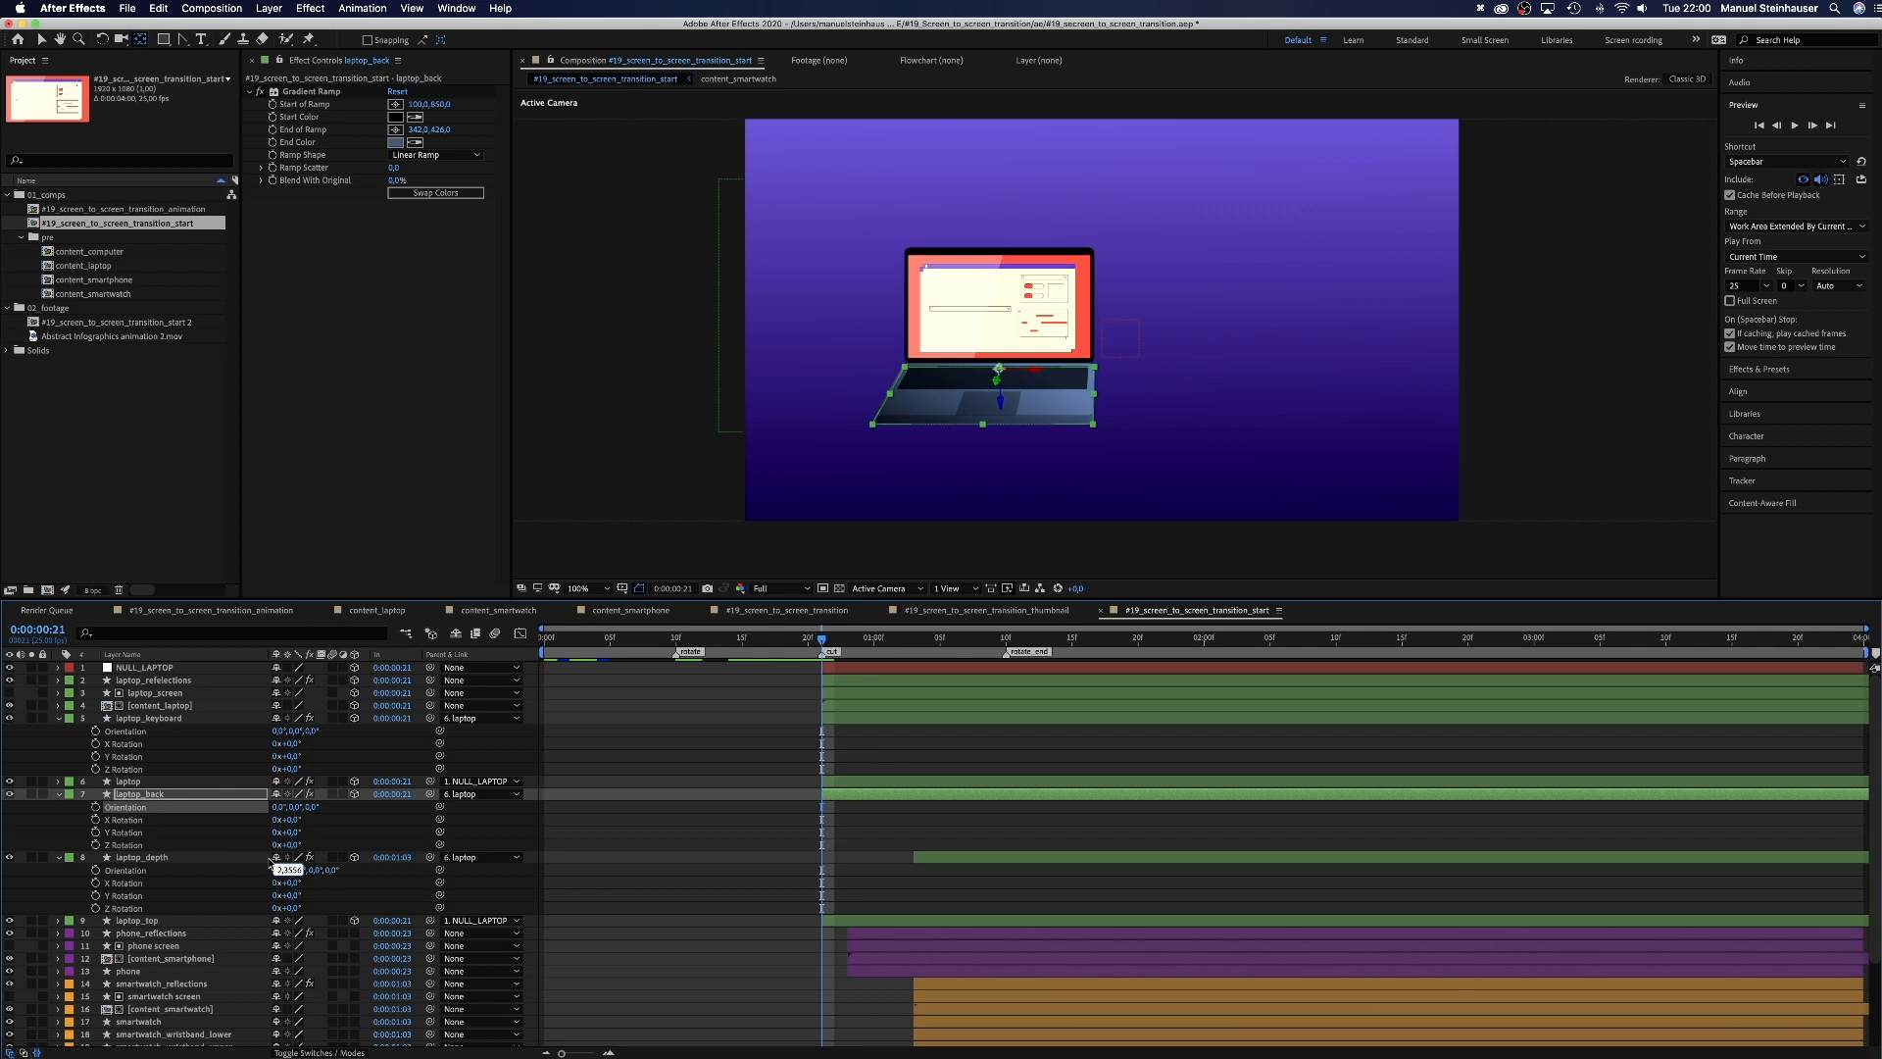
{"action": "type", "text": "0"}
{"action": "key", "text": "Return"}
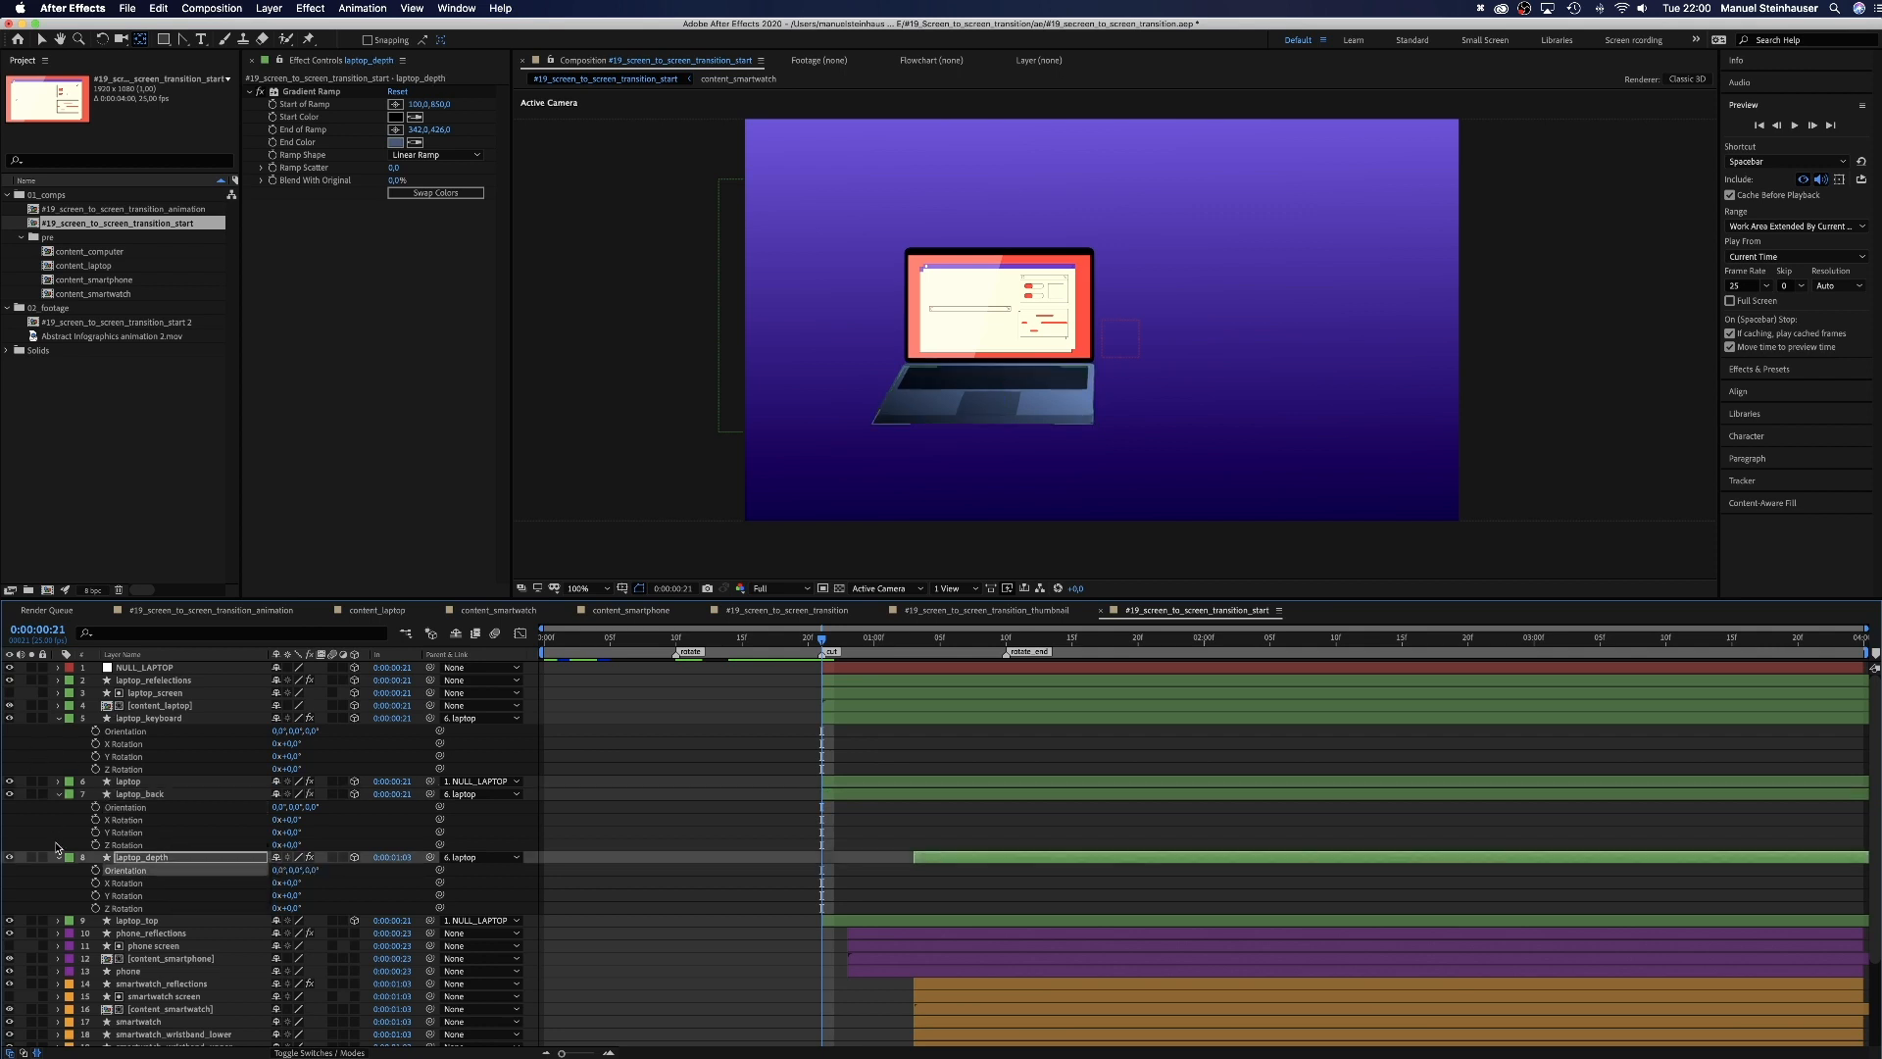
{"action": "left_click", "coordinate": [58, 857]}
{"action": "left_click", "coordinate": [57, 794]}
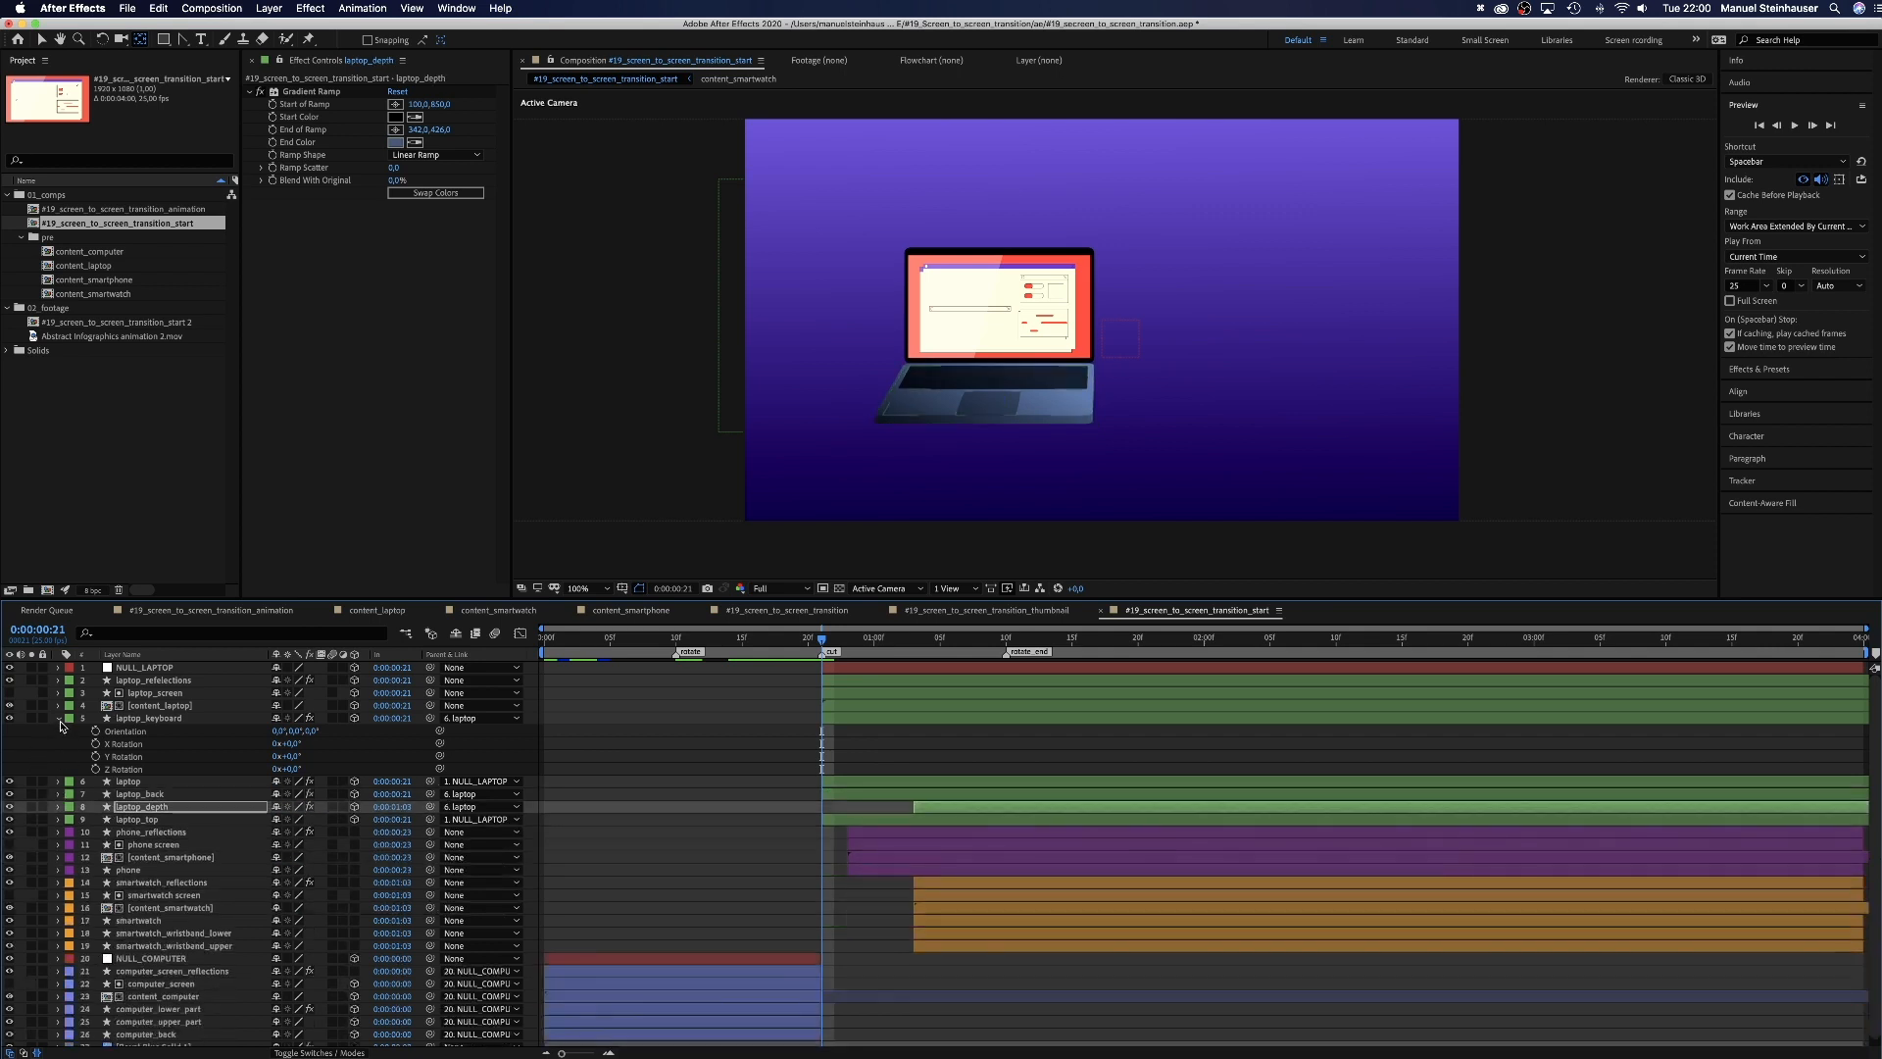
{"action": "left_click", "coordinate": [57, 717]}
Step: Parent the laptop_reflections, laptop_screen and content_laptop layers to the laptop_top layer
{"action": "left_click", "coordinate": [142, 680]}
{"action": "left_click", "coordinate": [138, 693], "text": "shift"}
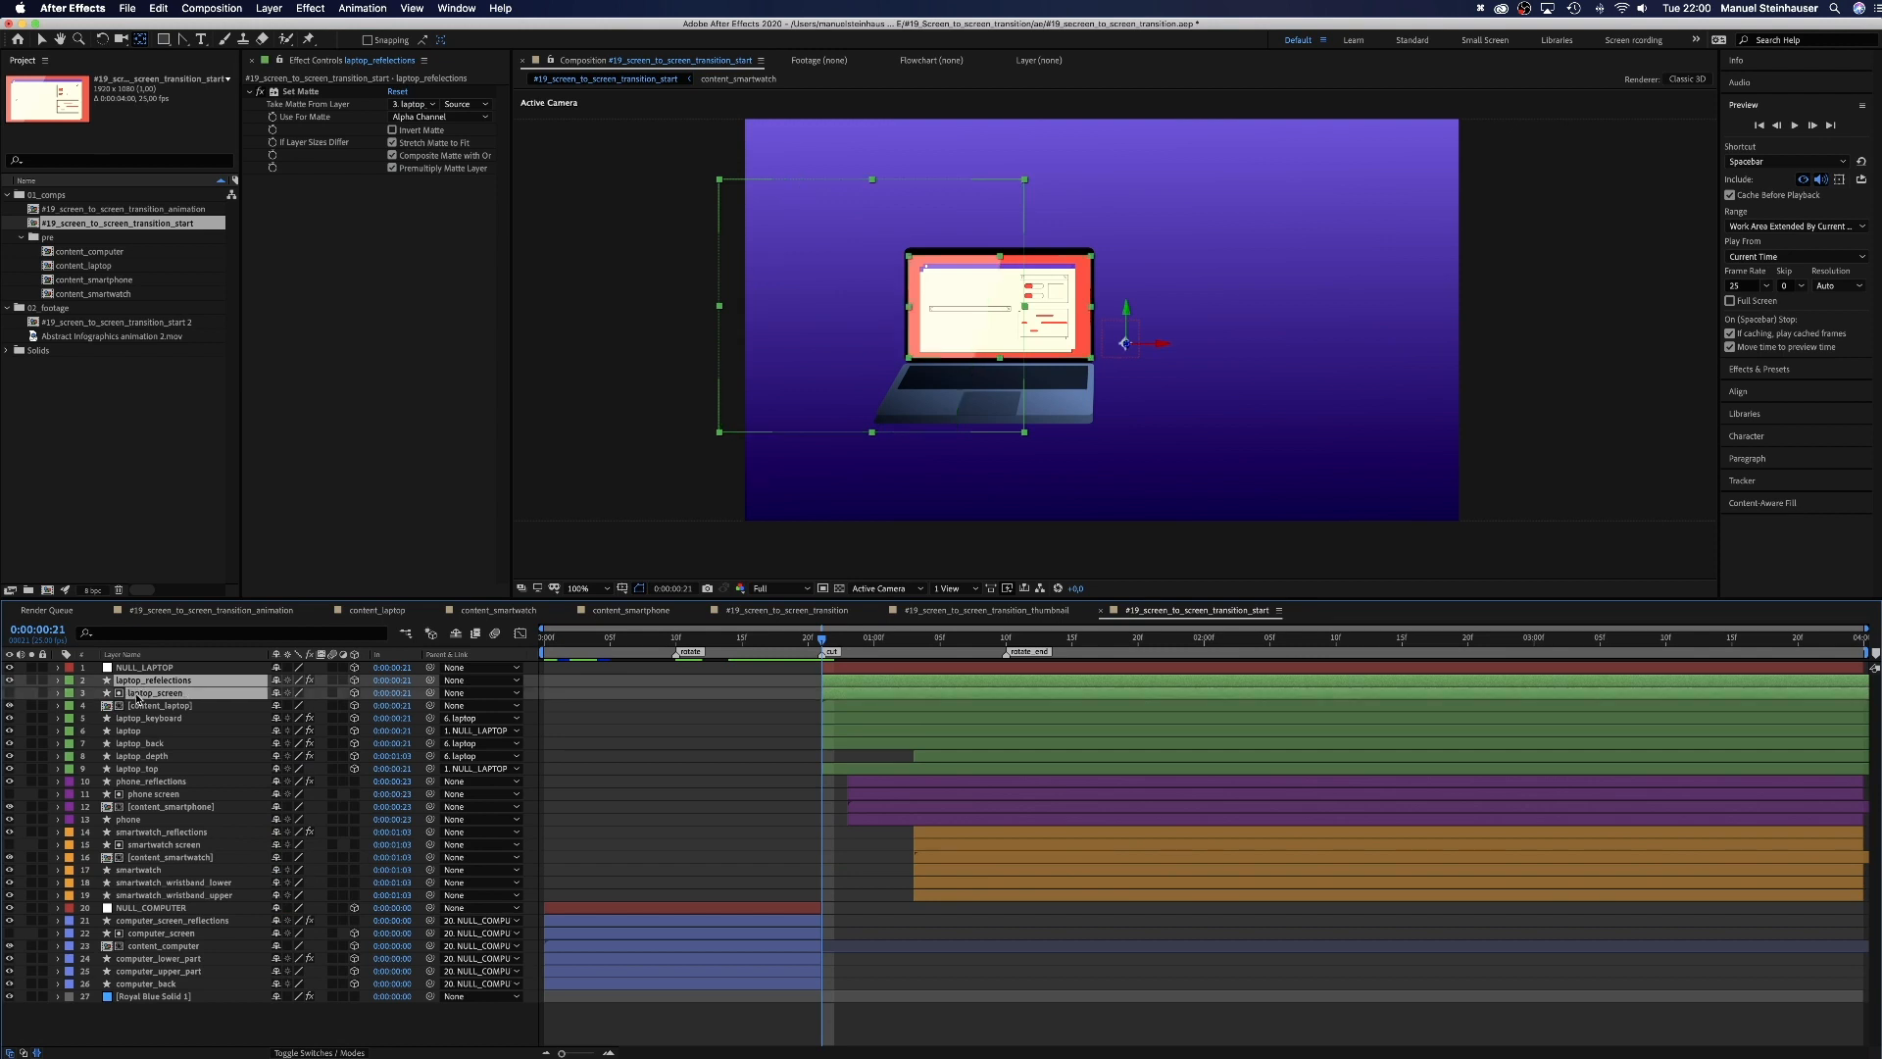
{"action": "left_click", "coordinate": [136, 706], "text": "shift"}
{"action": "left_click_drag", "start_coordinate": [430, 705], "coordinate": [142, 770]}
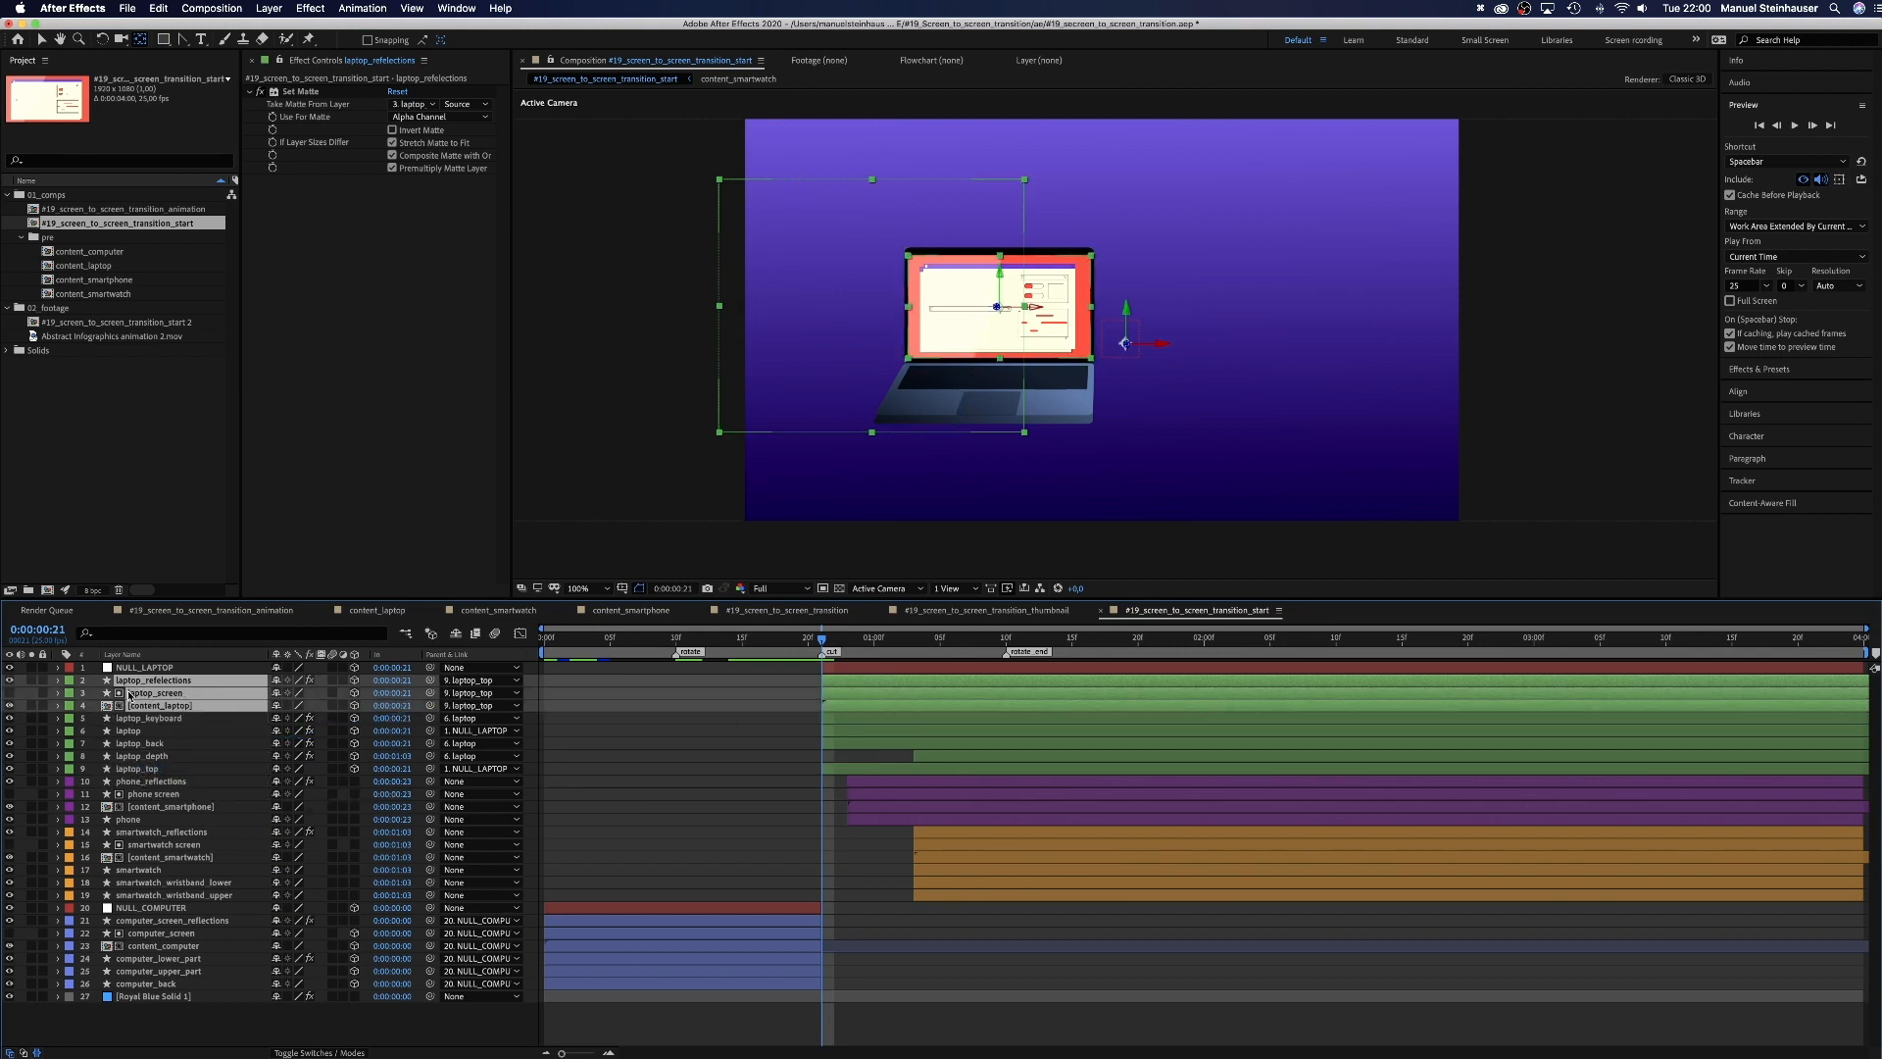
Step: Add position, scale and orientation keyframes to NULL_LAPTOP at 0:00:01:10, the rotate end marker
{"action": "left_click", "coordinate": [129, 668]}
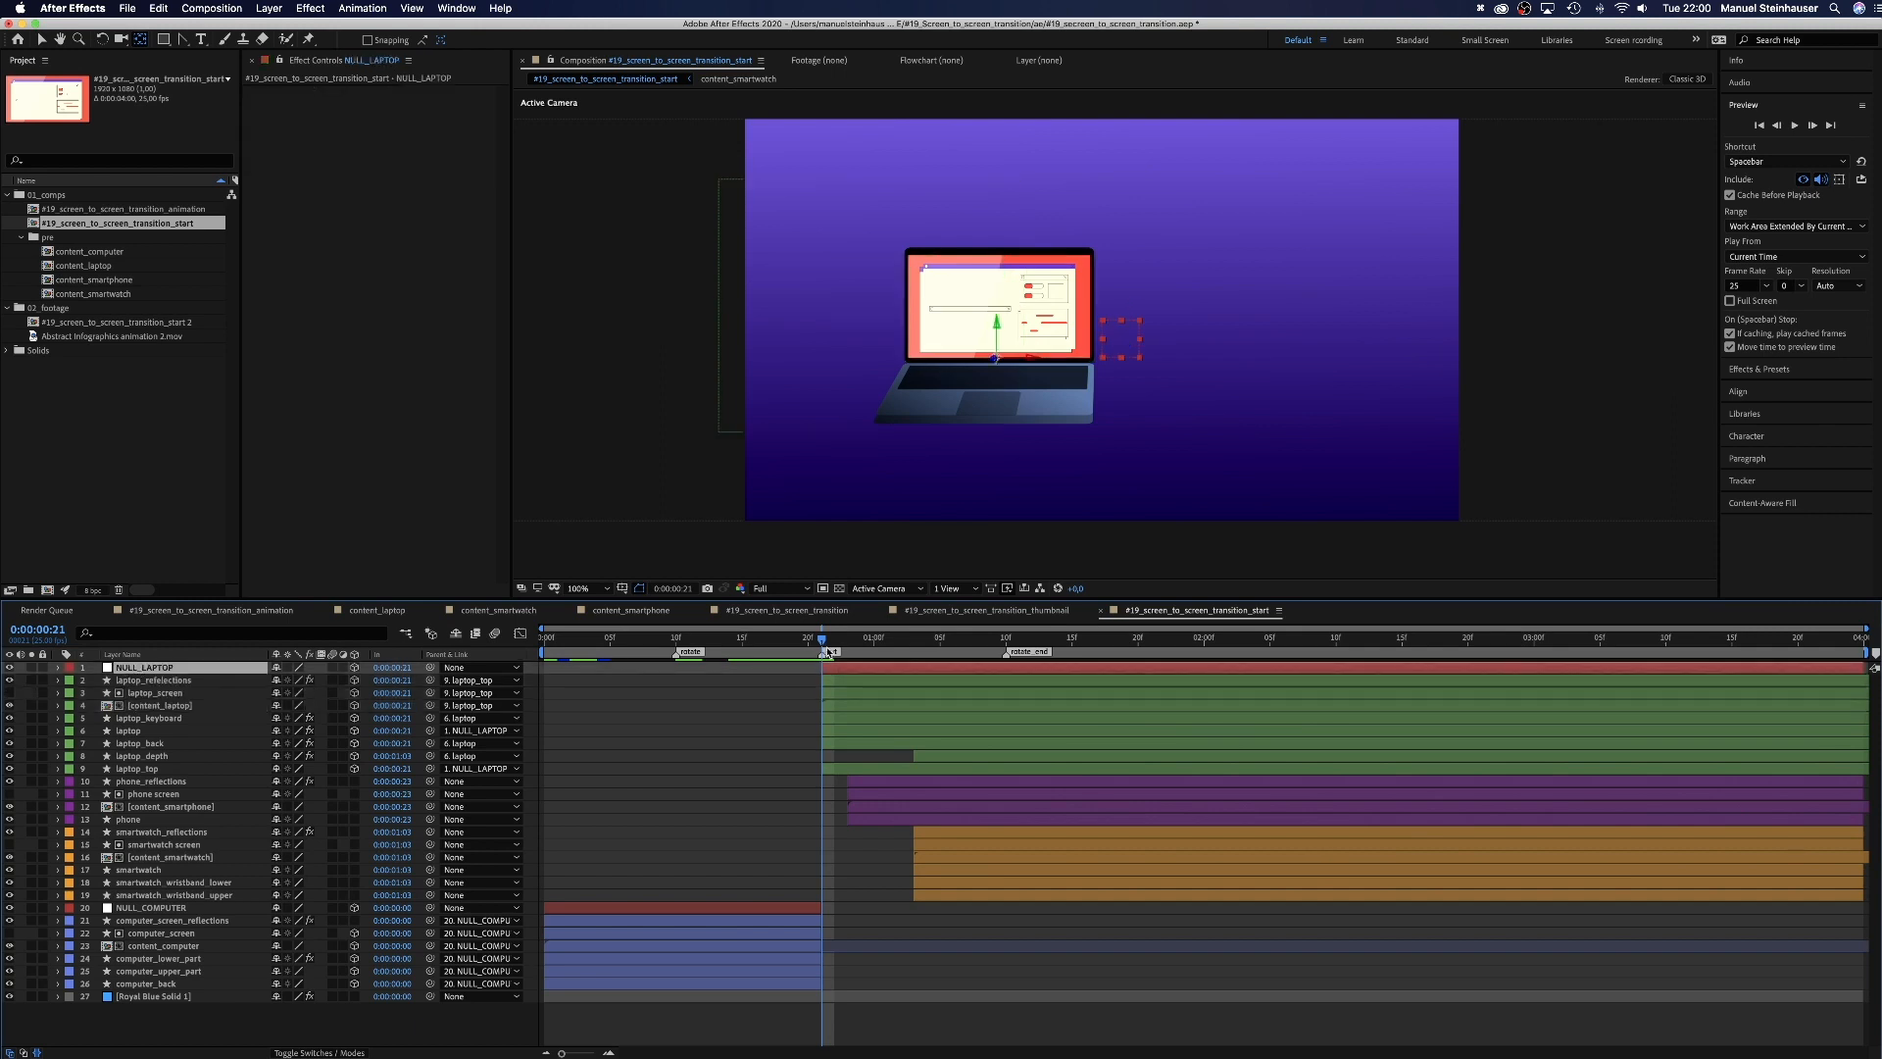
{"action": "left_click_drag", "start_coordinate": [826, 642], "coordinate": [1004, 664]}
{"action": "key", "text": "p"}
{"action": "key", "text": "shift+s"}
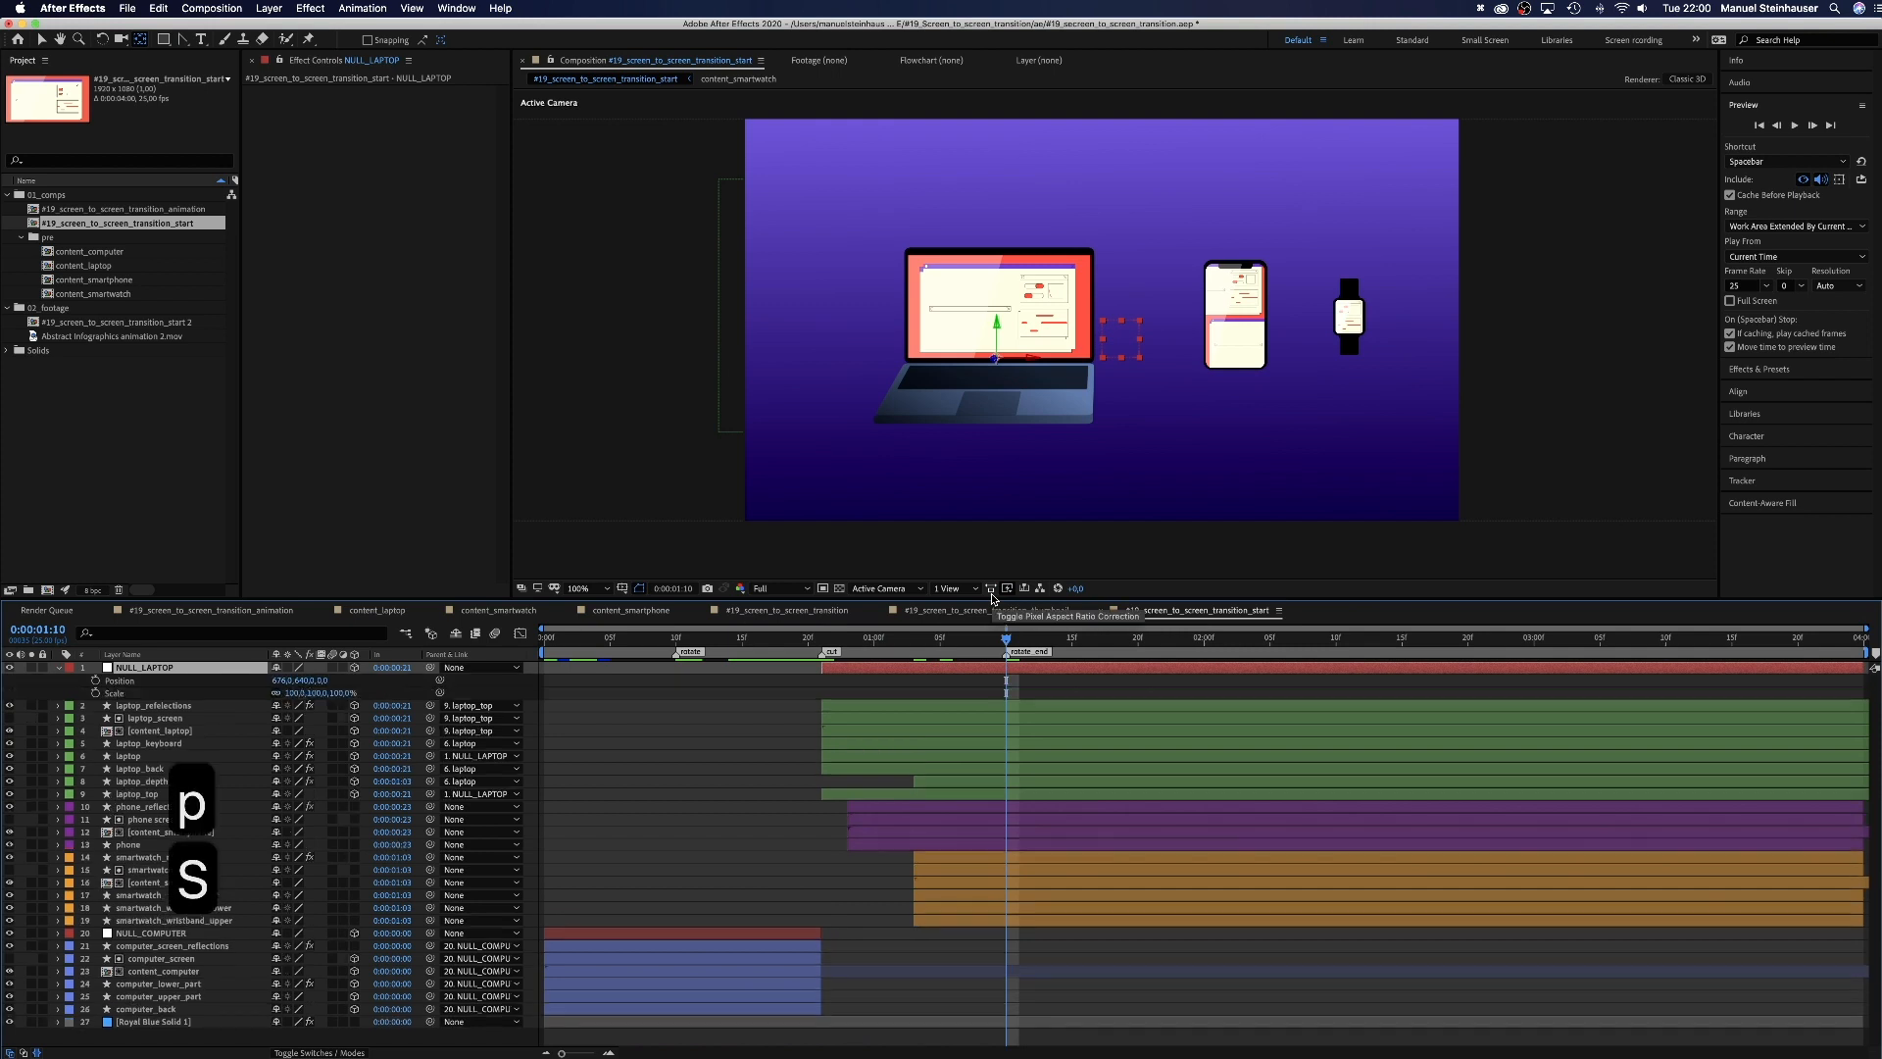
{"action": "key", "text": "shift+r"}
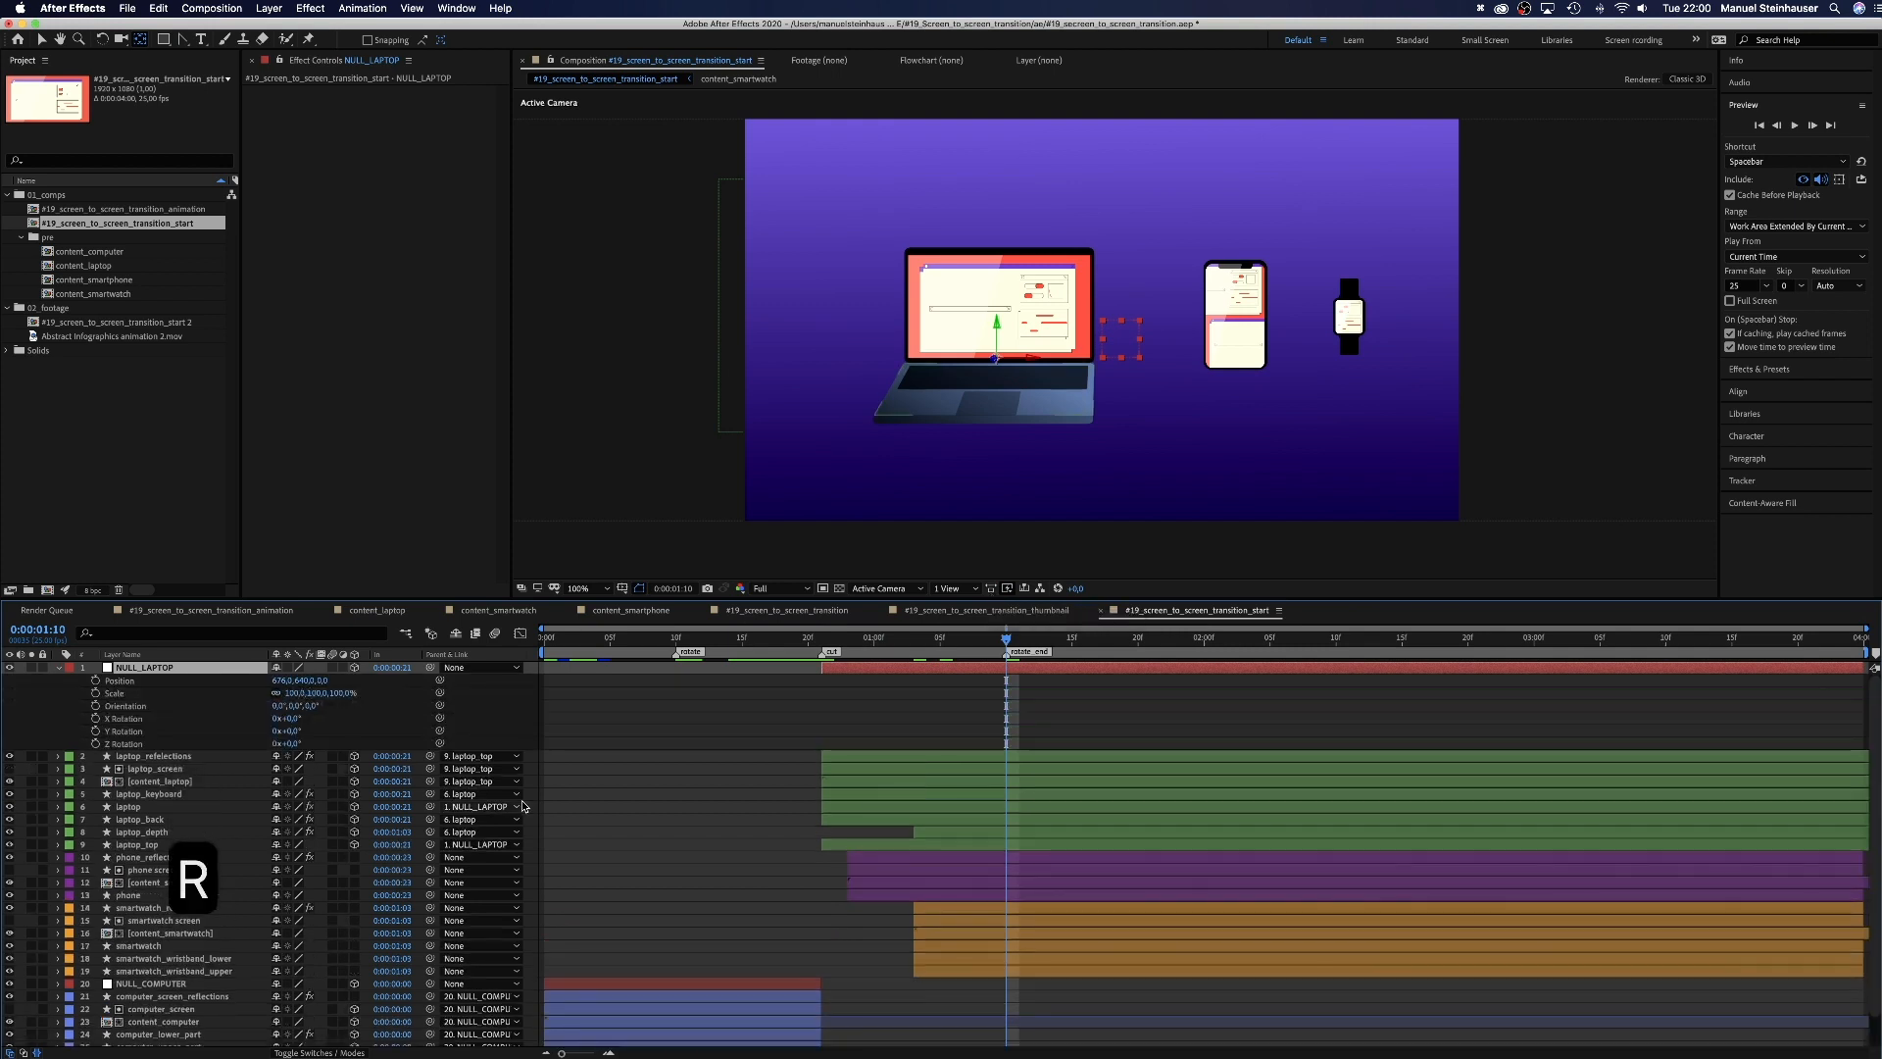
{"action": "left_click", "coordinate": [95, 681]}
{"action": "left_click", "coordinate": [95, 693]}
{"action": "left_click", "coordinate": [95, 706]}
Step: Key NULL_LAPTOP's orientation at frame 21 with Y 193° and Z 90°
{"action": "left_click_drag", "start_coordinate": [1006, 695], "coordinate": [816, 695]}
{"action": "left_click", "coordinate": [297, 706]}
{"action": "type", "text": "193"}
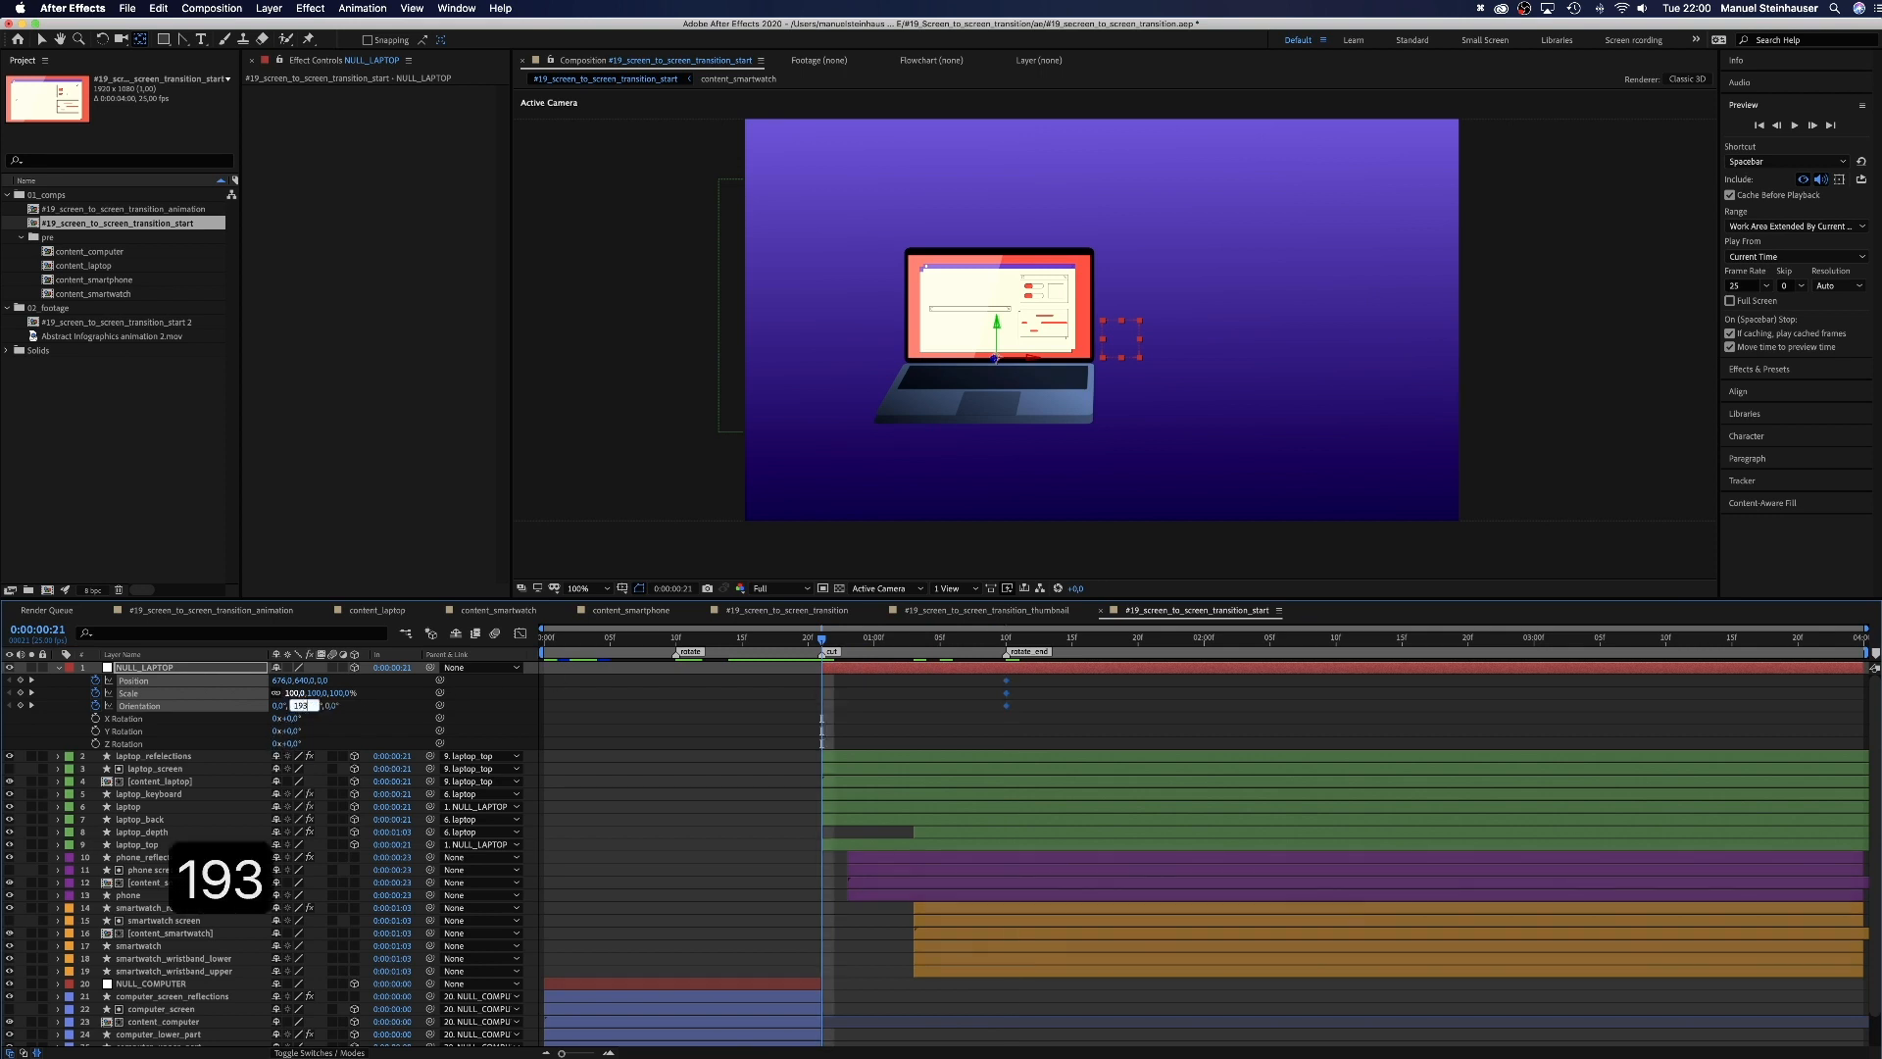
{"action": "key", "text": "Tab"}
{"action": "type", "text": "90"}
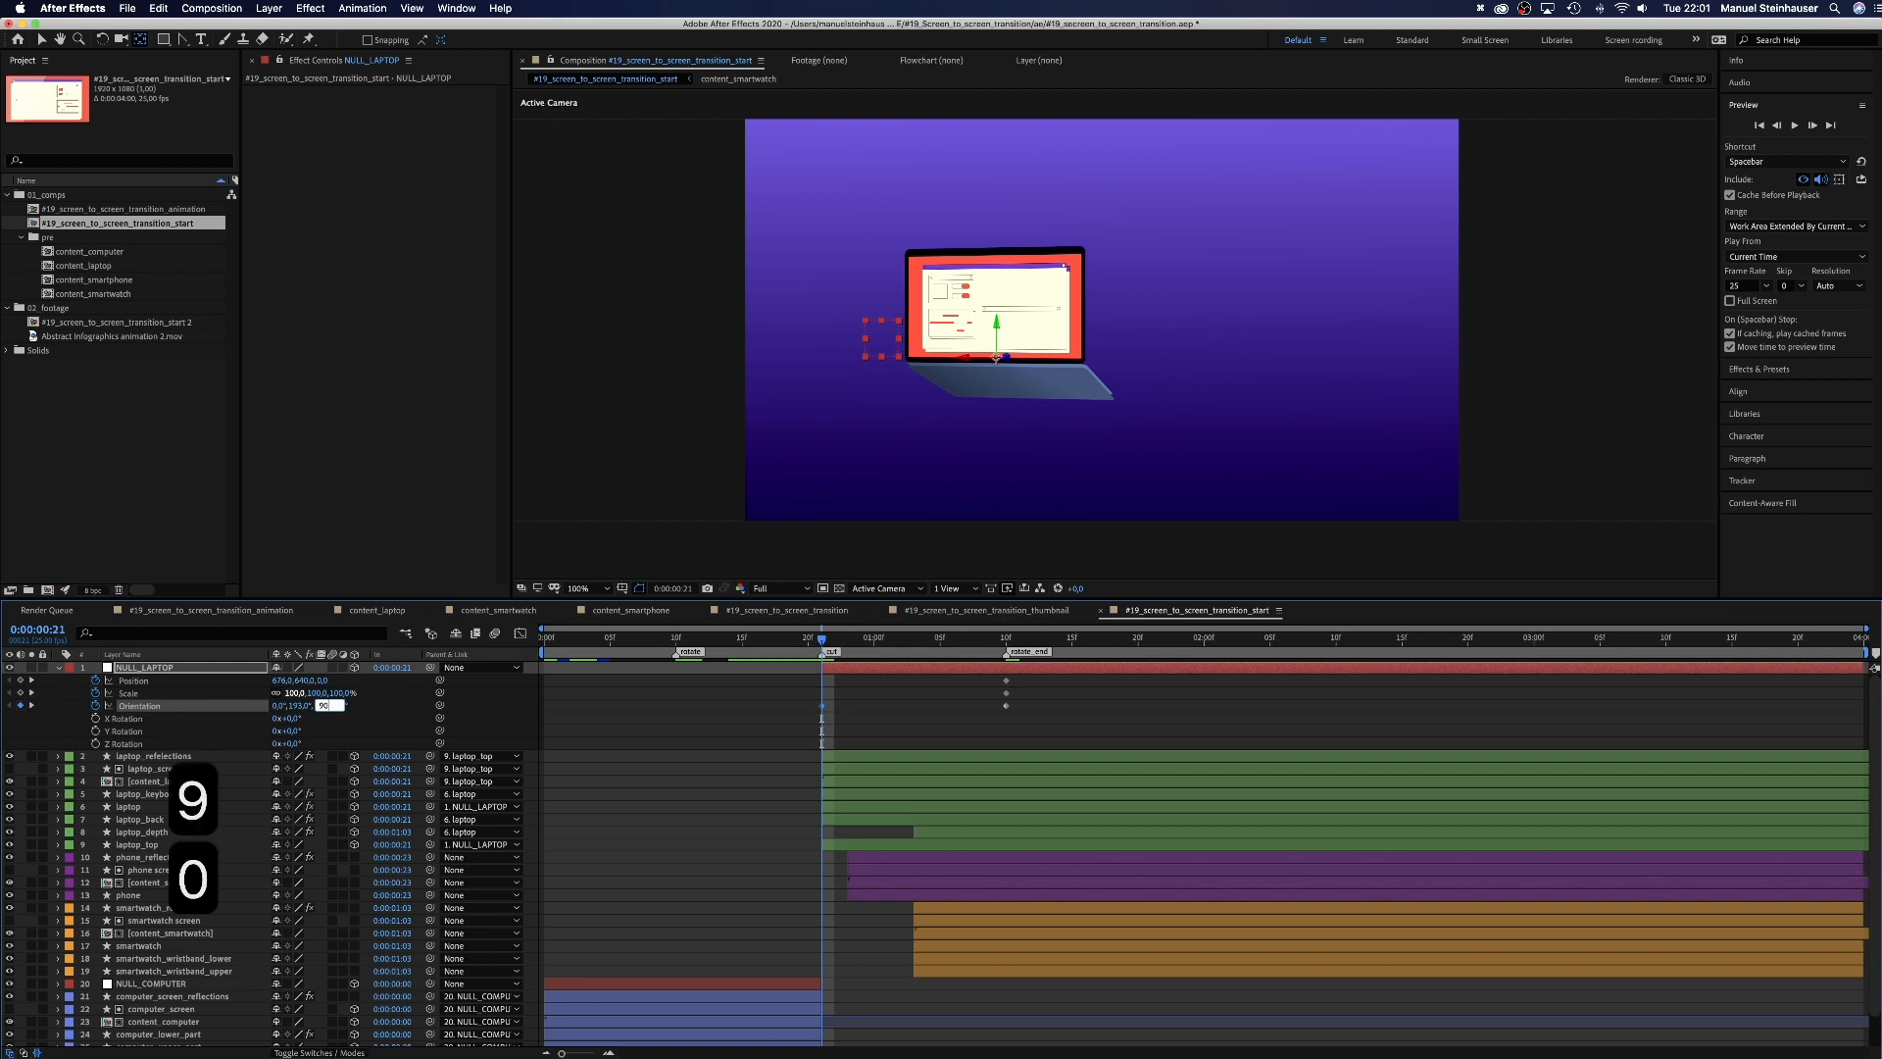
{"action": "key", "text": "Return"}
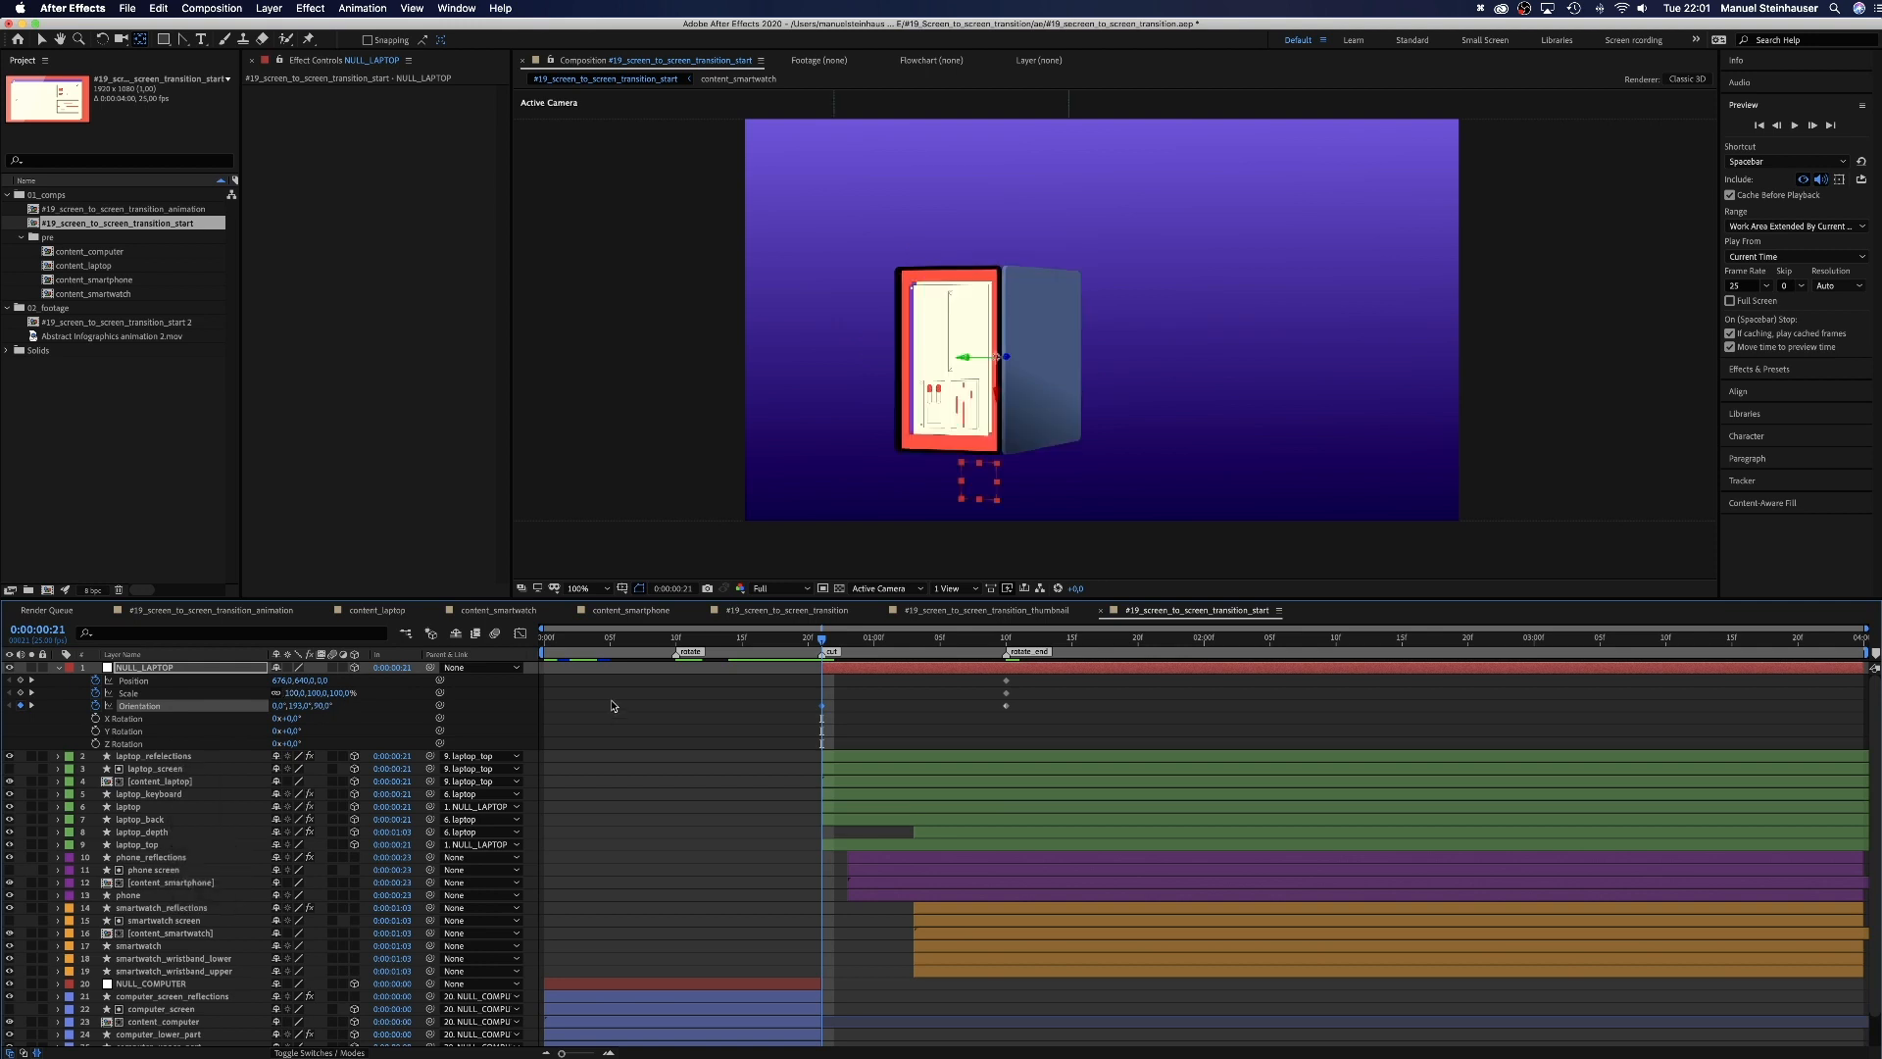
Step: Set NULL_LAPTOP's scale to 79% and its position to X 966, Y 526 at frame 21
{"action": "left_click", "coordinate": [292, 693]}
{"action": "type", "text": "79"}
{"action": "key", "text": "Return"}
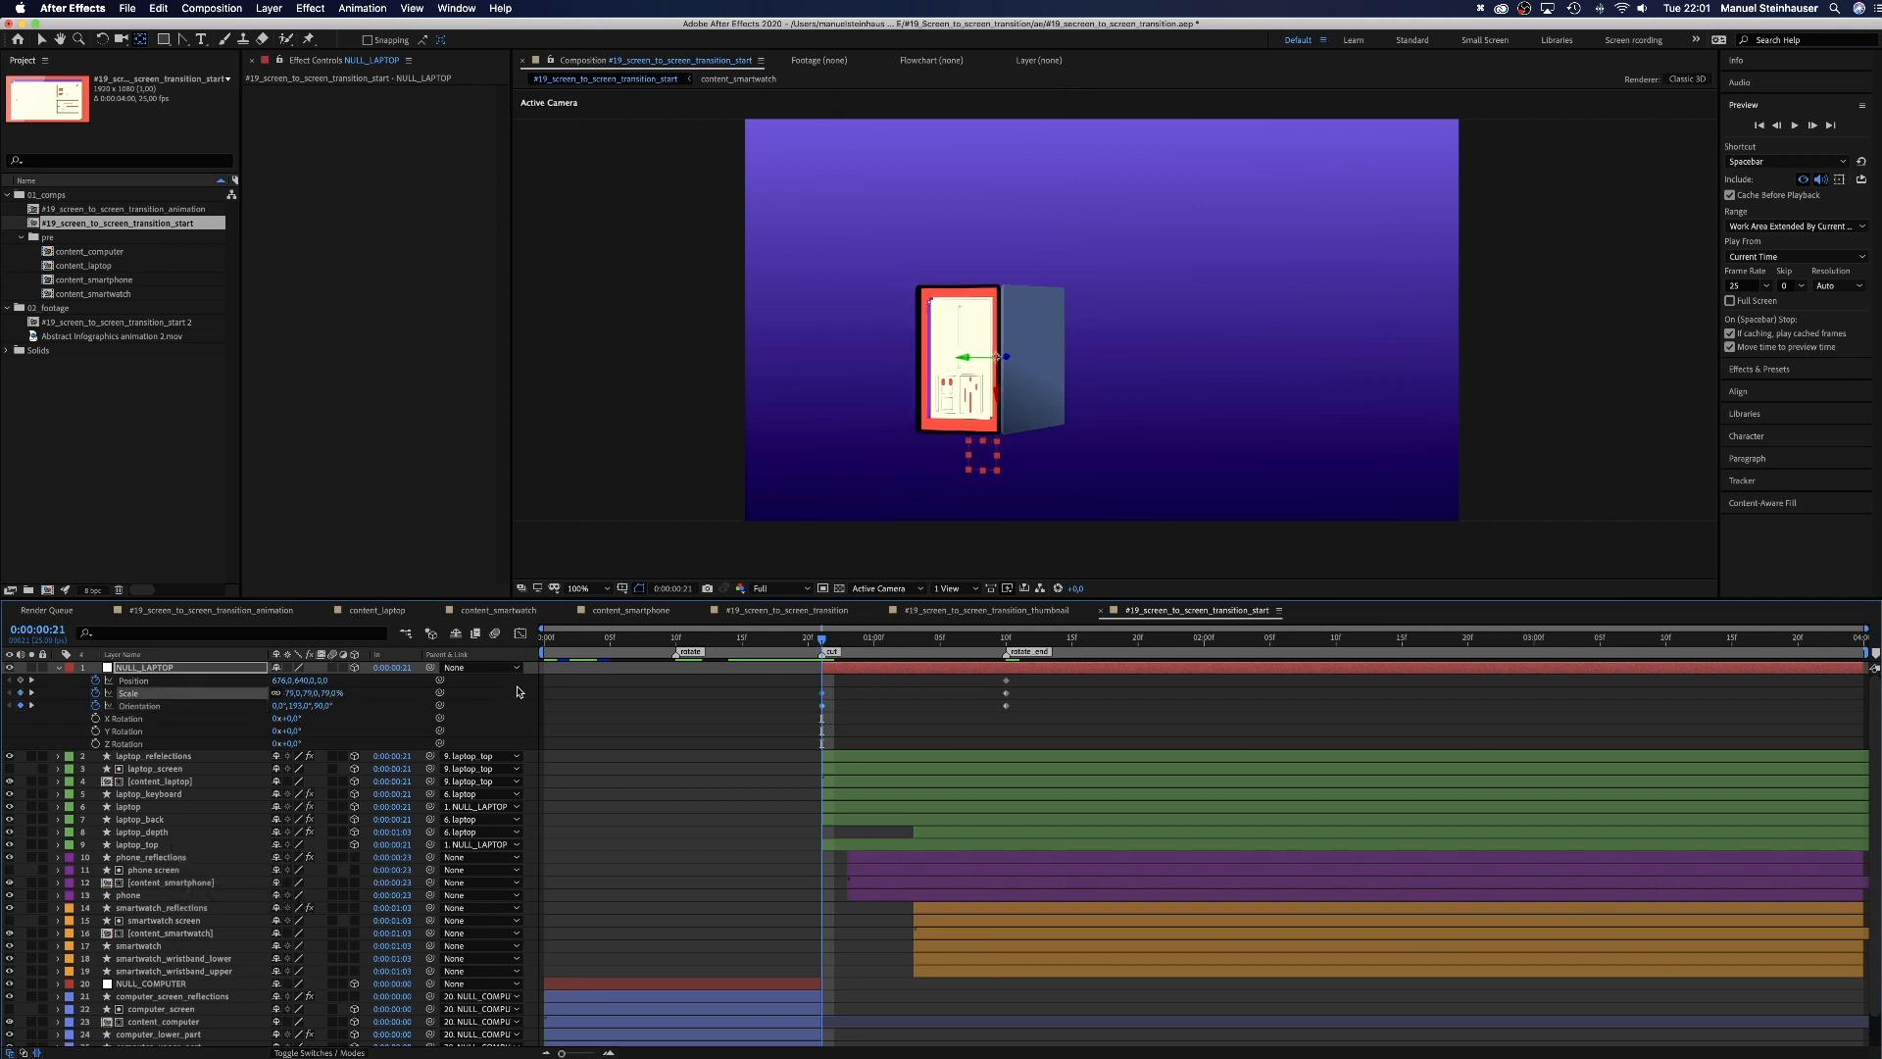
{"action": "left_click", "coordinate": [278, 680]}
{"action": "type", "text": "966"}
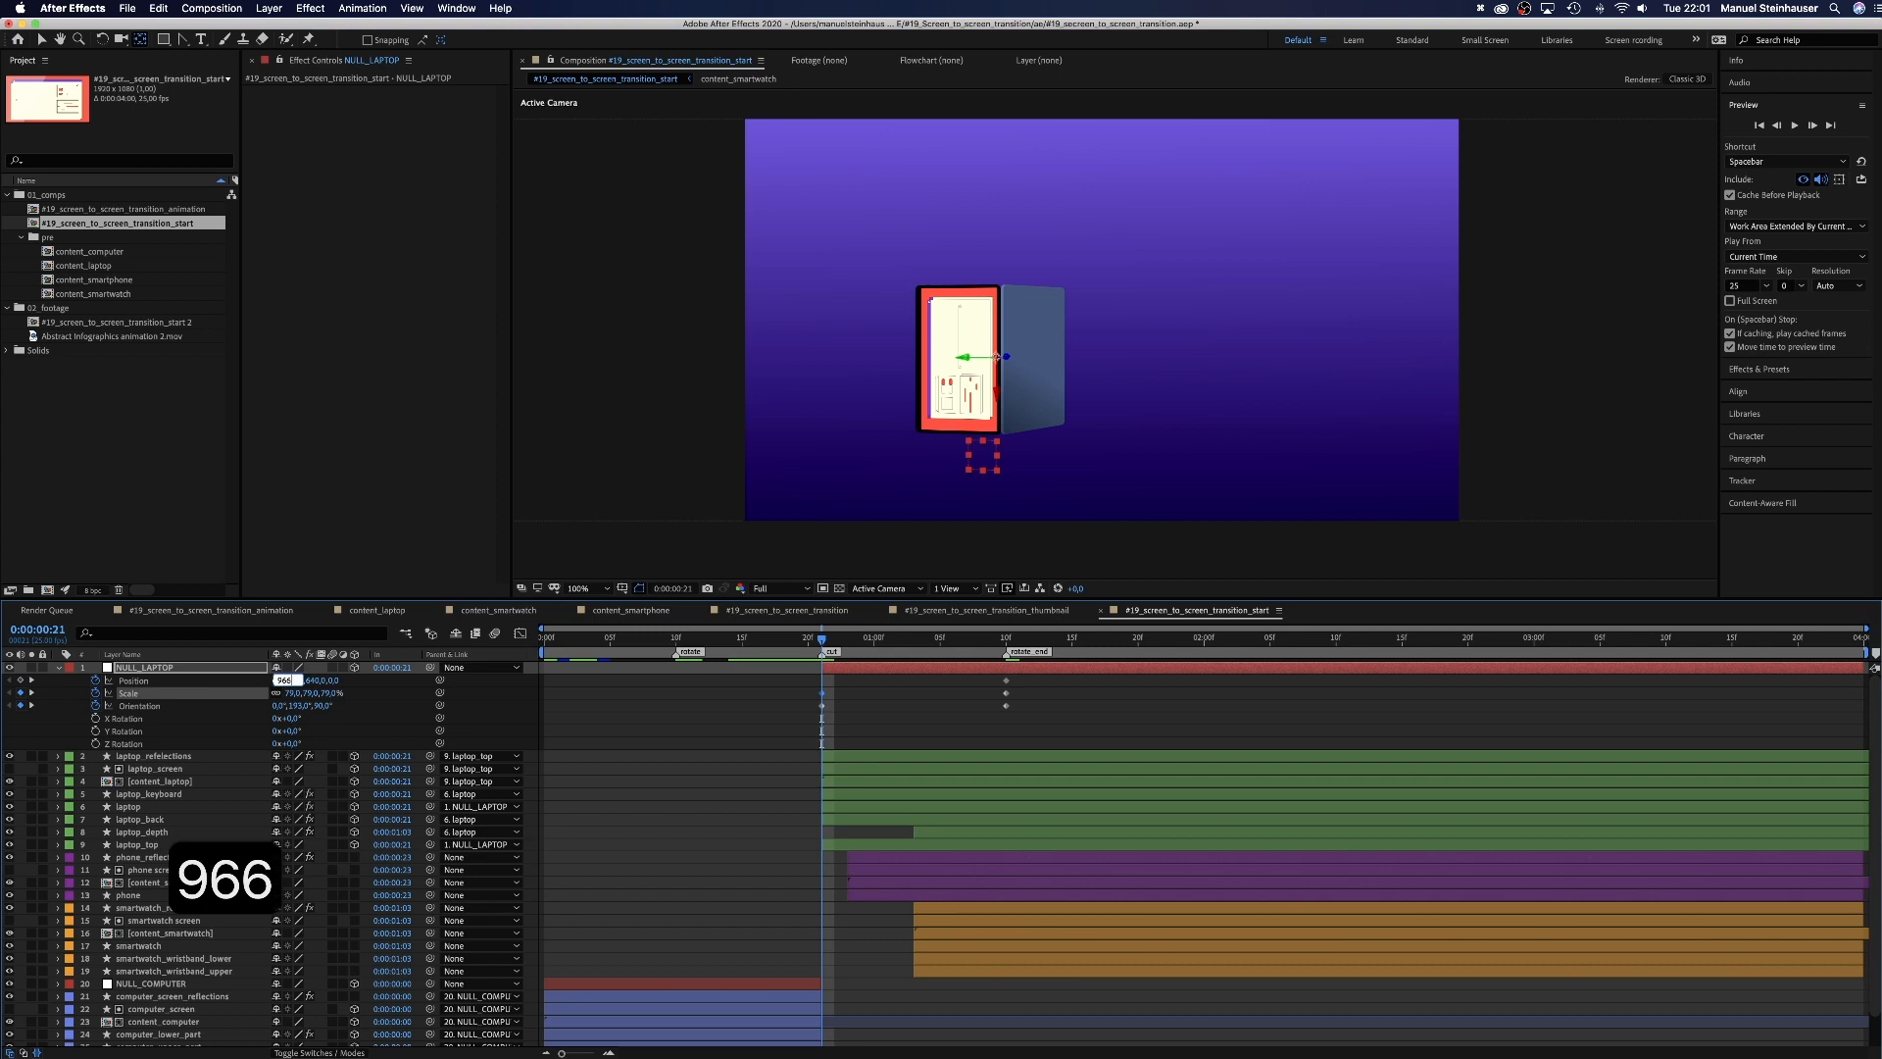
{"action": "key", "text": "Tab"}
{"action": "type", "text": "526"}
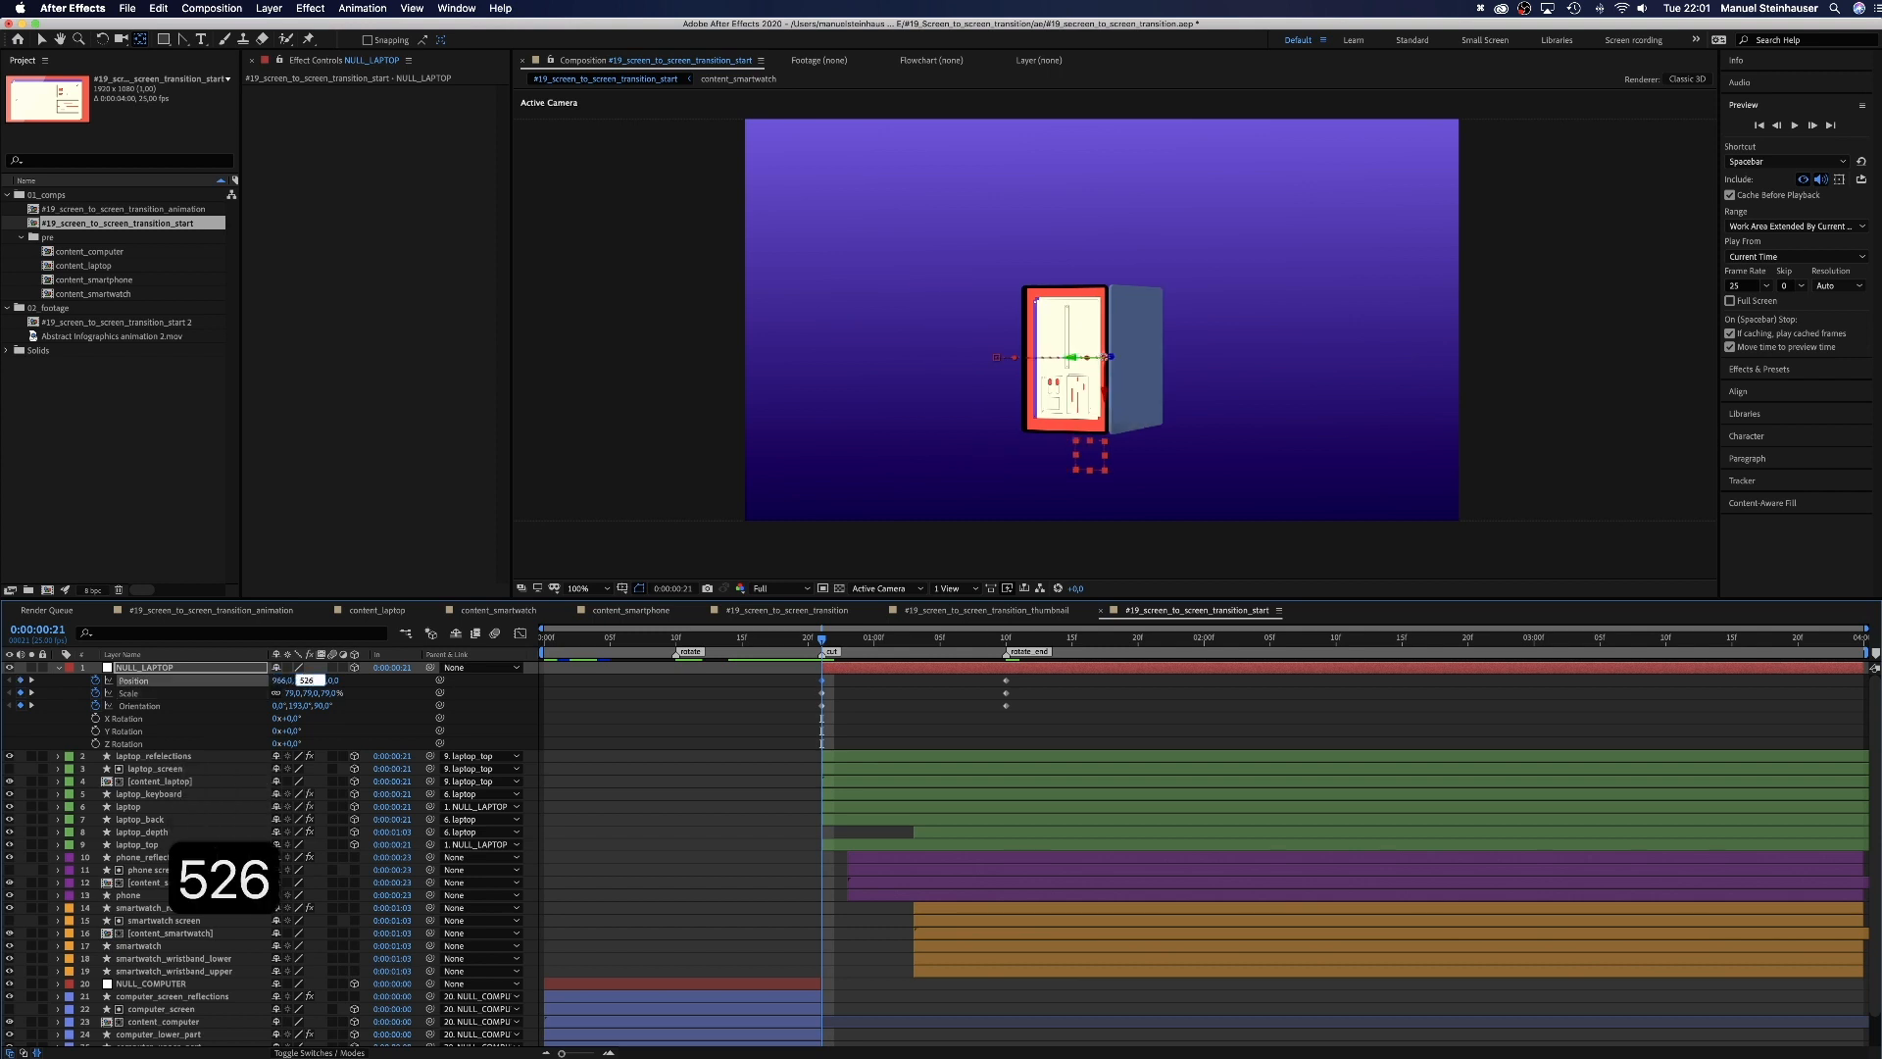
{"action": "key", "text": "Return"}
{"action": "left_click_drag", "start_coordinate": [822, 643], "coordinate": [818, 643]}
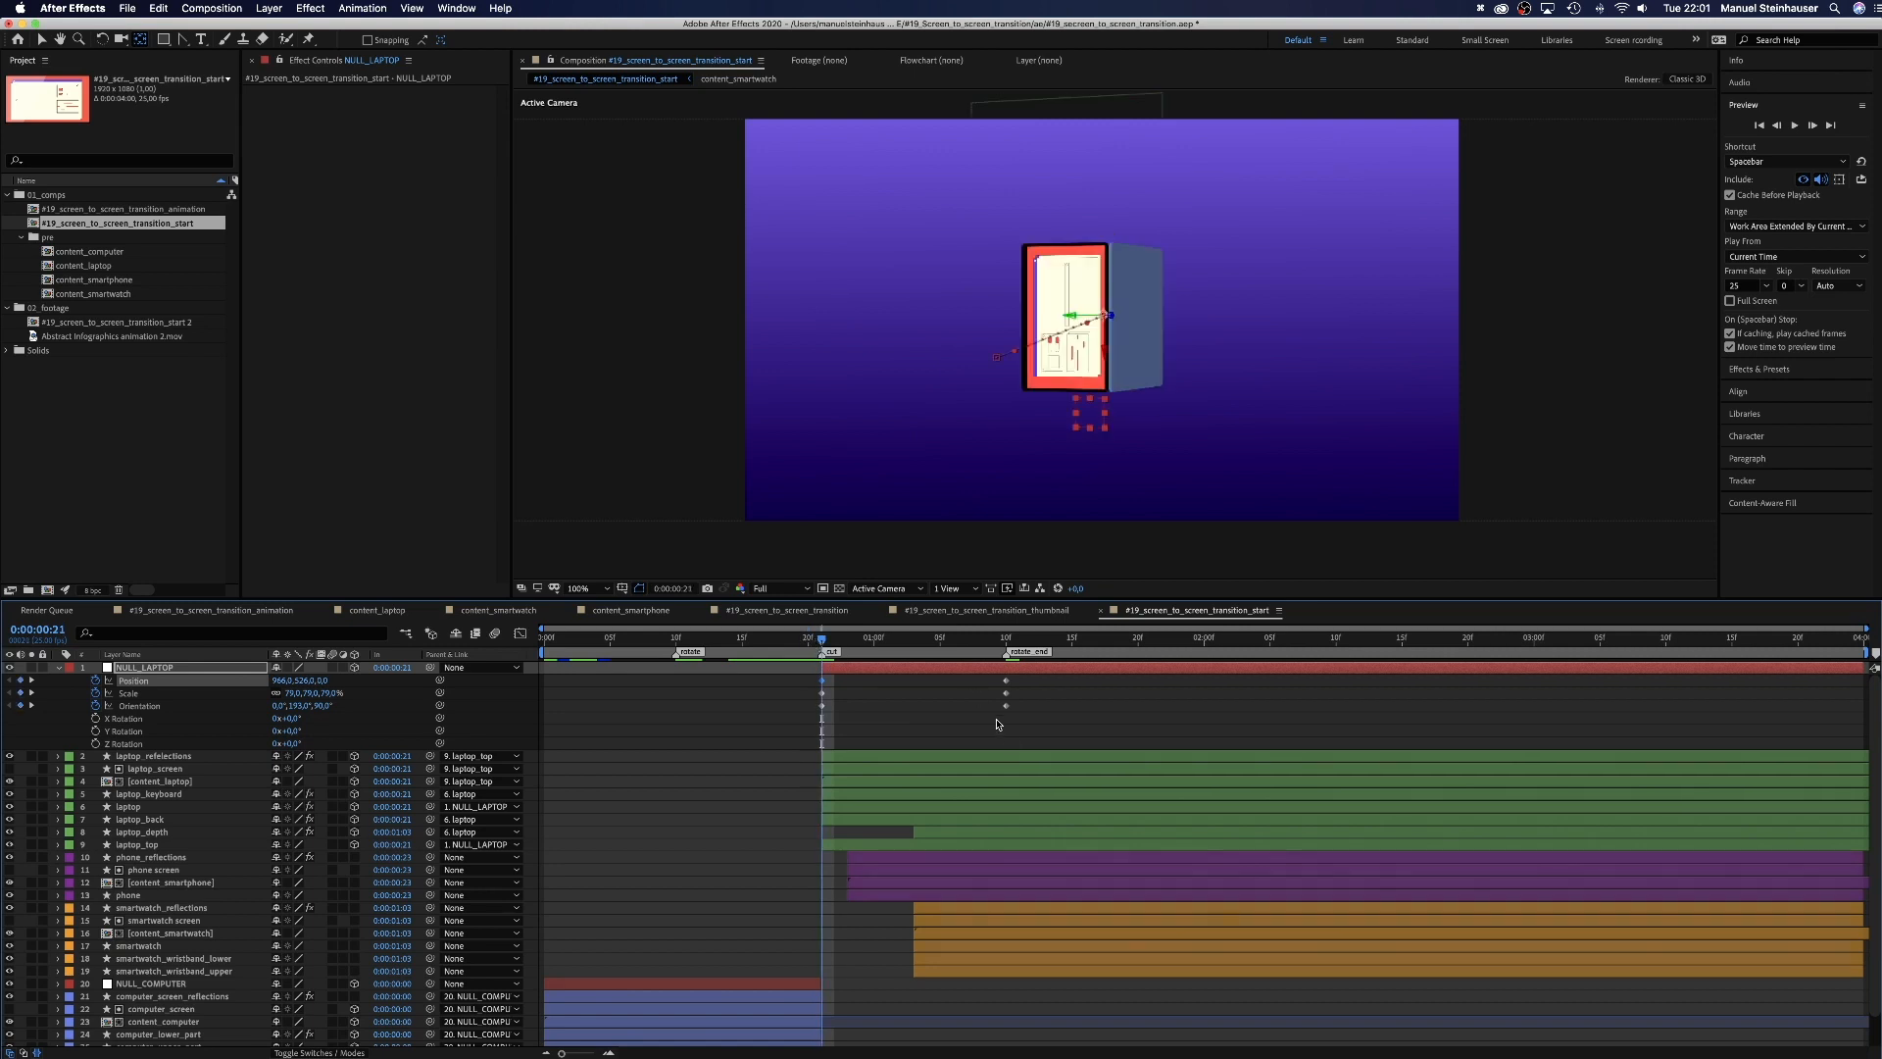
Step: Apply Easy Ease In to NULL_LAPTOP's position, scale and orientation keyframes at the rotate end marker
{"action": "left_click_drag", "start_coordinate": [997, 724], "coordinate": [1016, 674]}
{"action": "right_click", "coordinate": [1004, 690]}
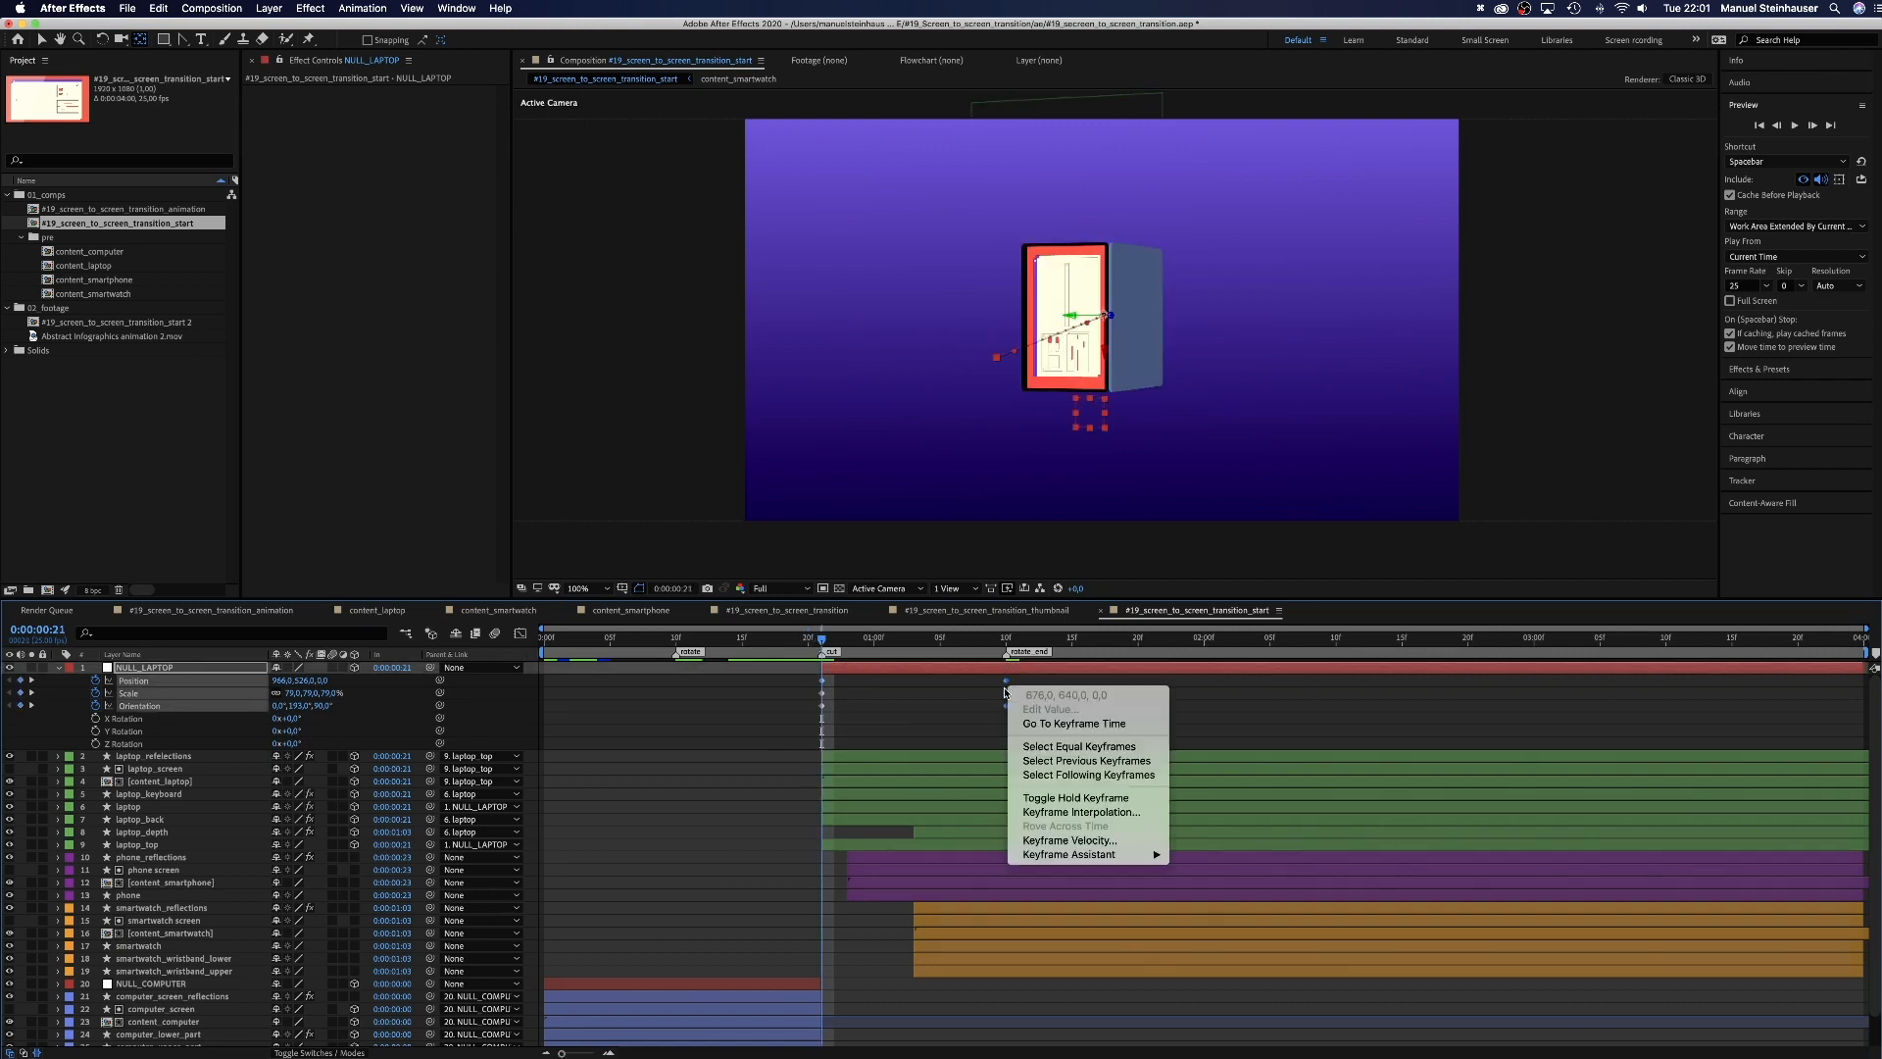
{"action": "mouse_move", "coordinate": [1037, 857]}
{"action": "left_click", "coordinate": [1253, 907]}
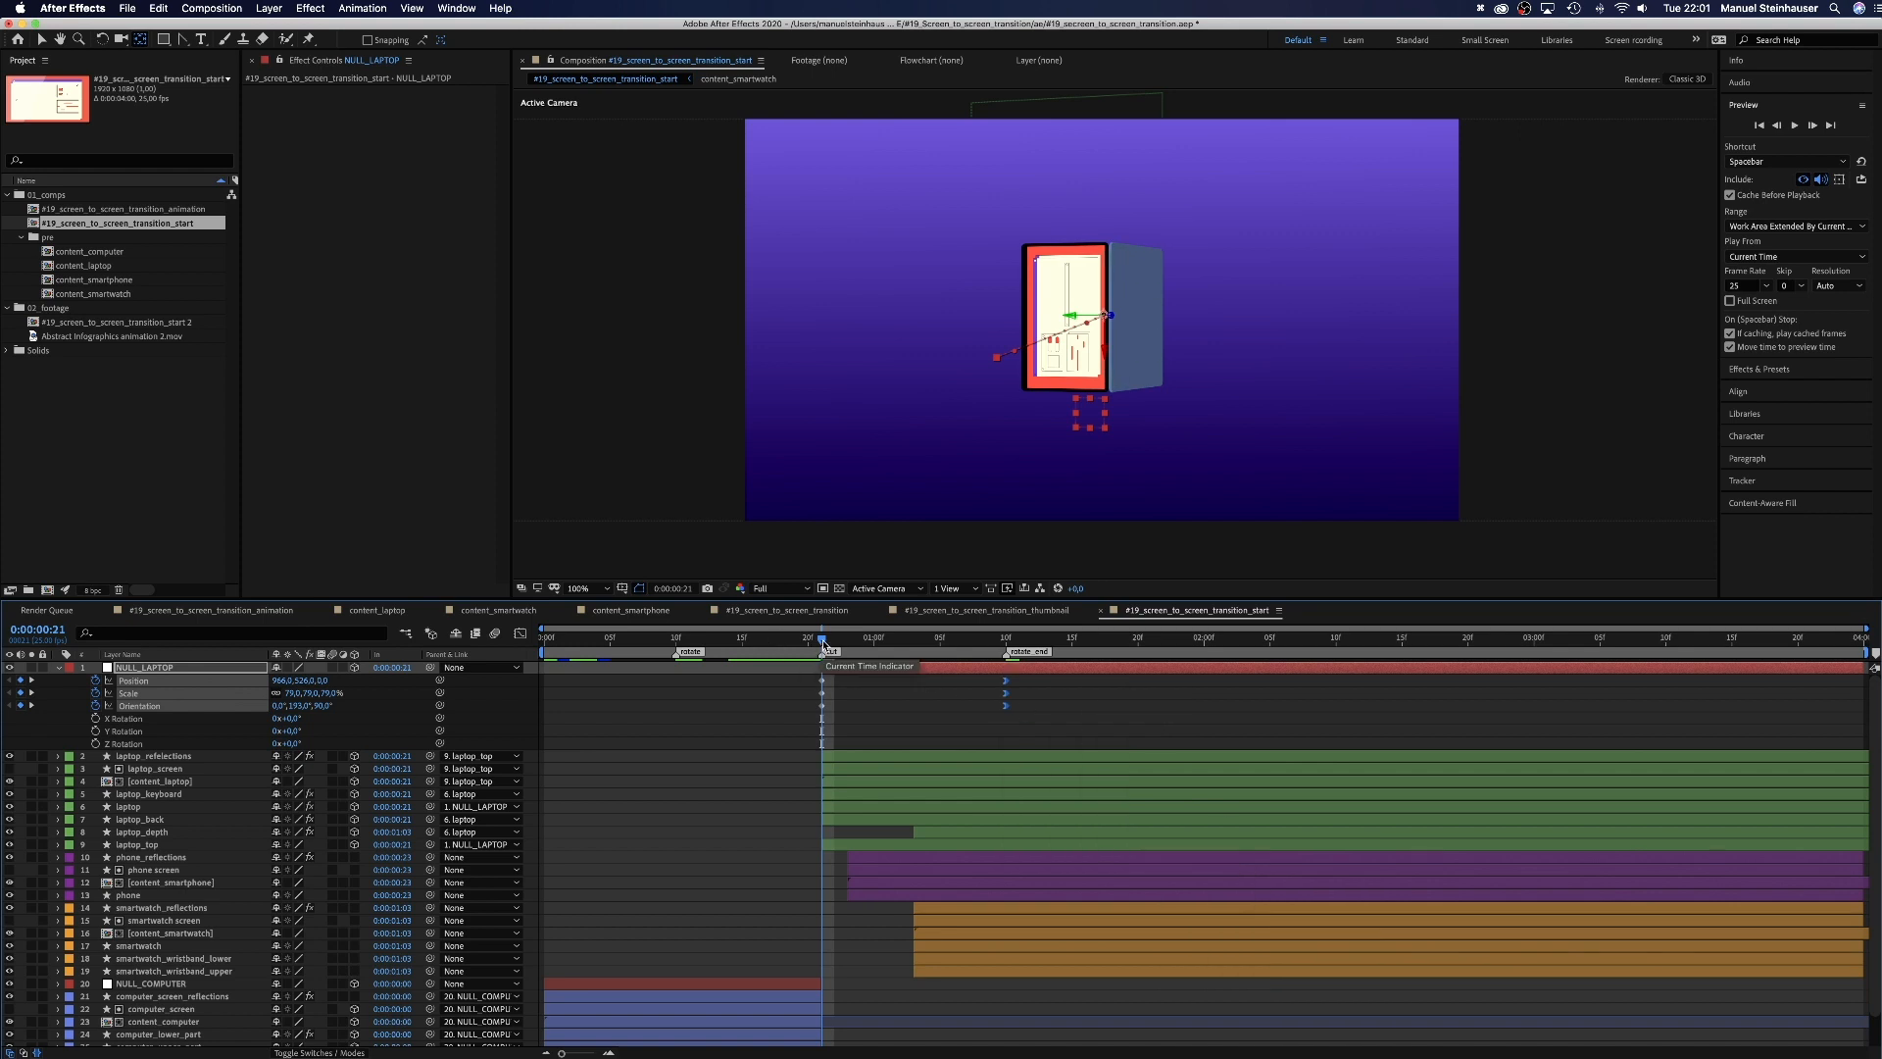
Step: Bend NULL_LAPTOP's straight motion path into a curve by adjusting its two path handles with the Selection tool
{"action": "left_click", "coordinate": [584, 588]}
{"action": "left_click", "coordinate": [600, 772]}
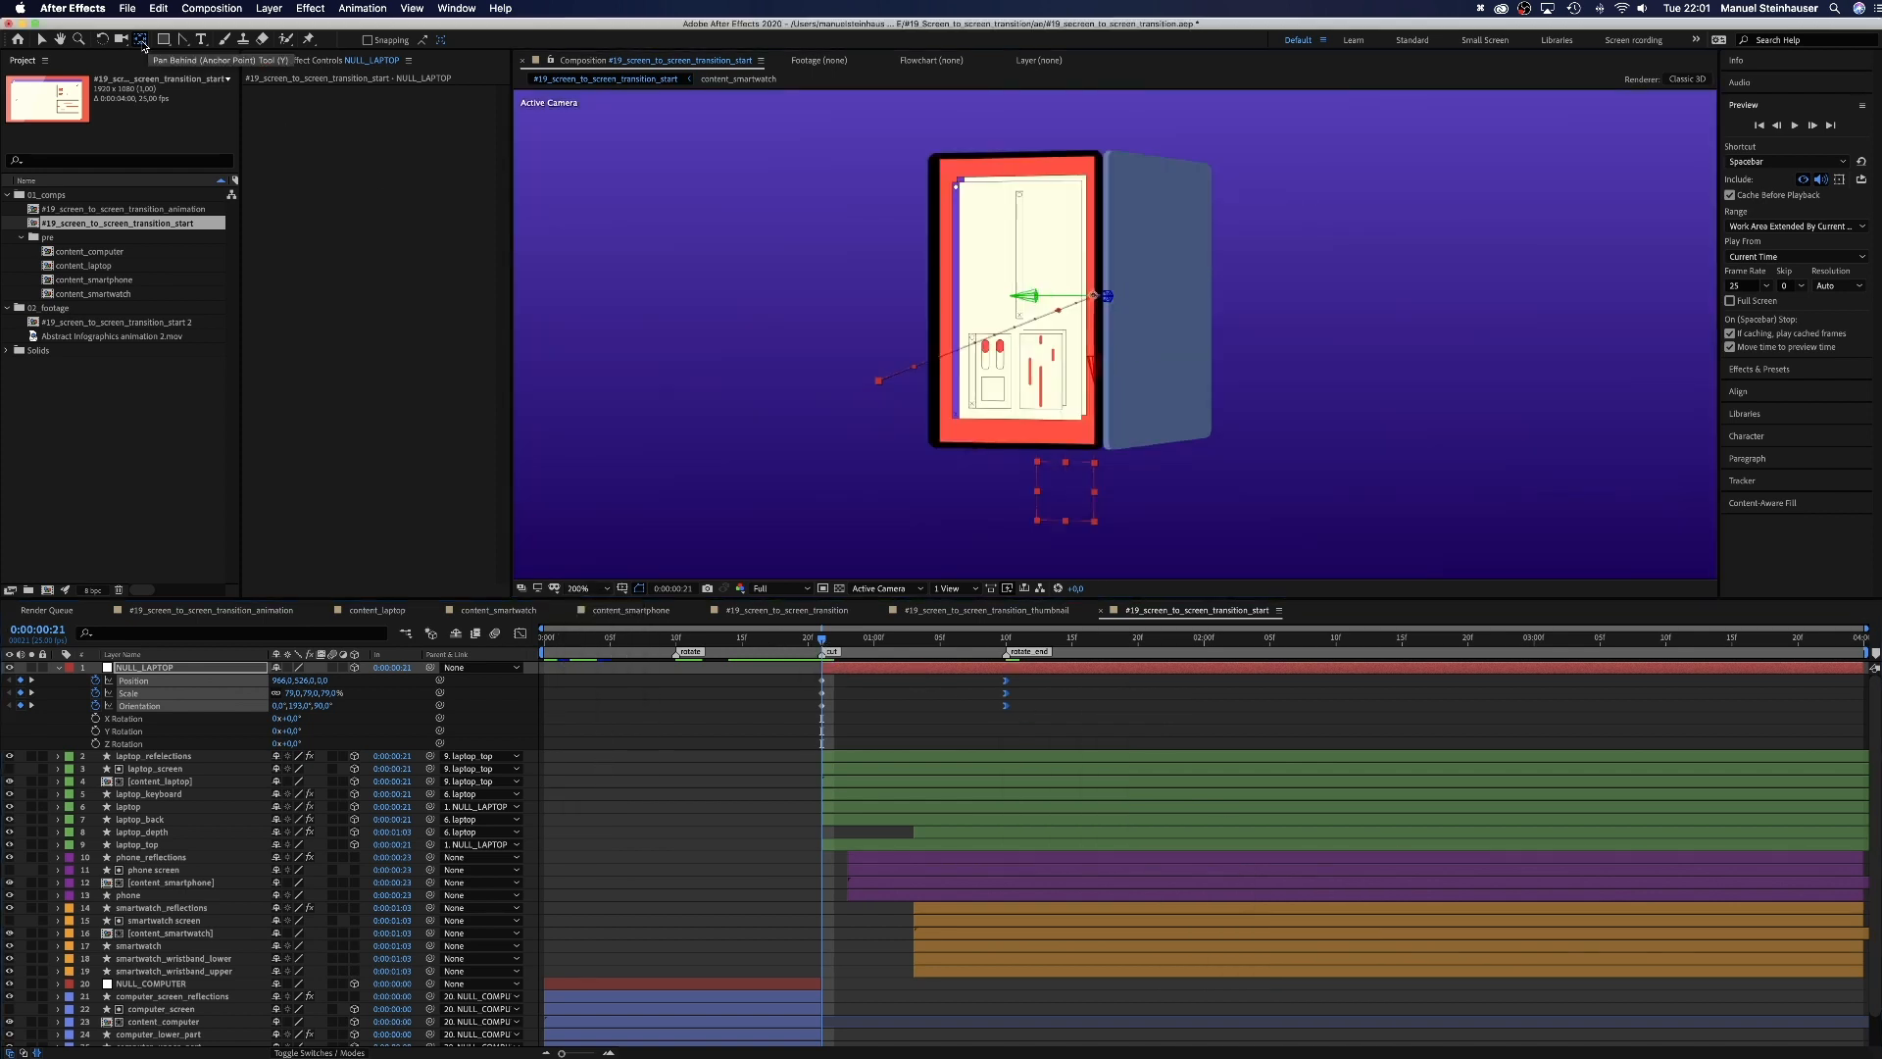
{"action": "left_click", "coordinate": [41, 44]}
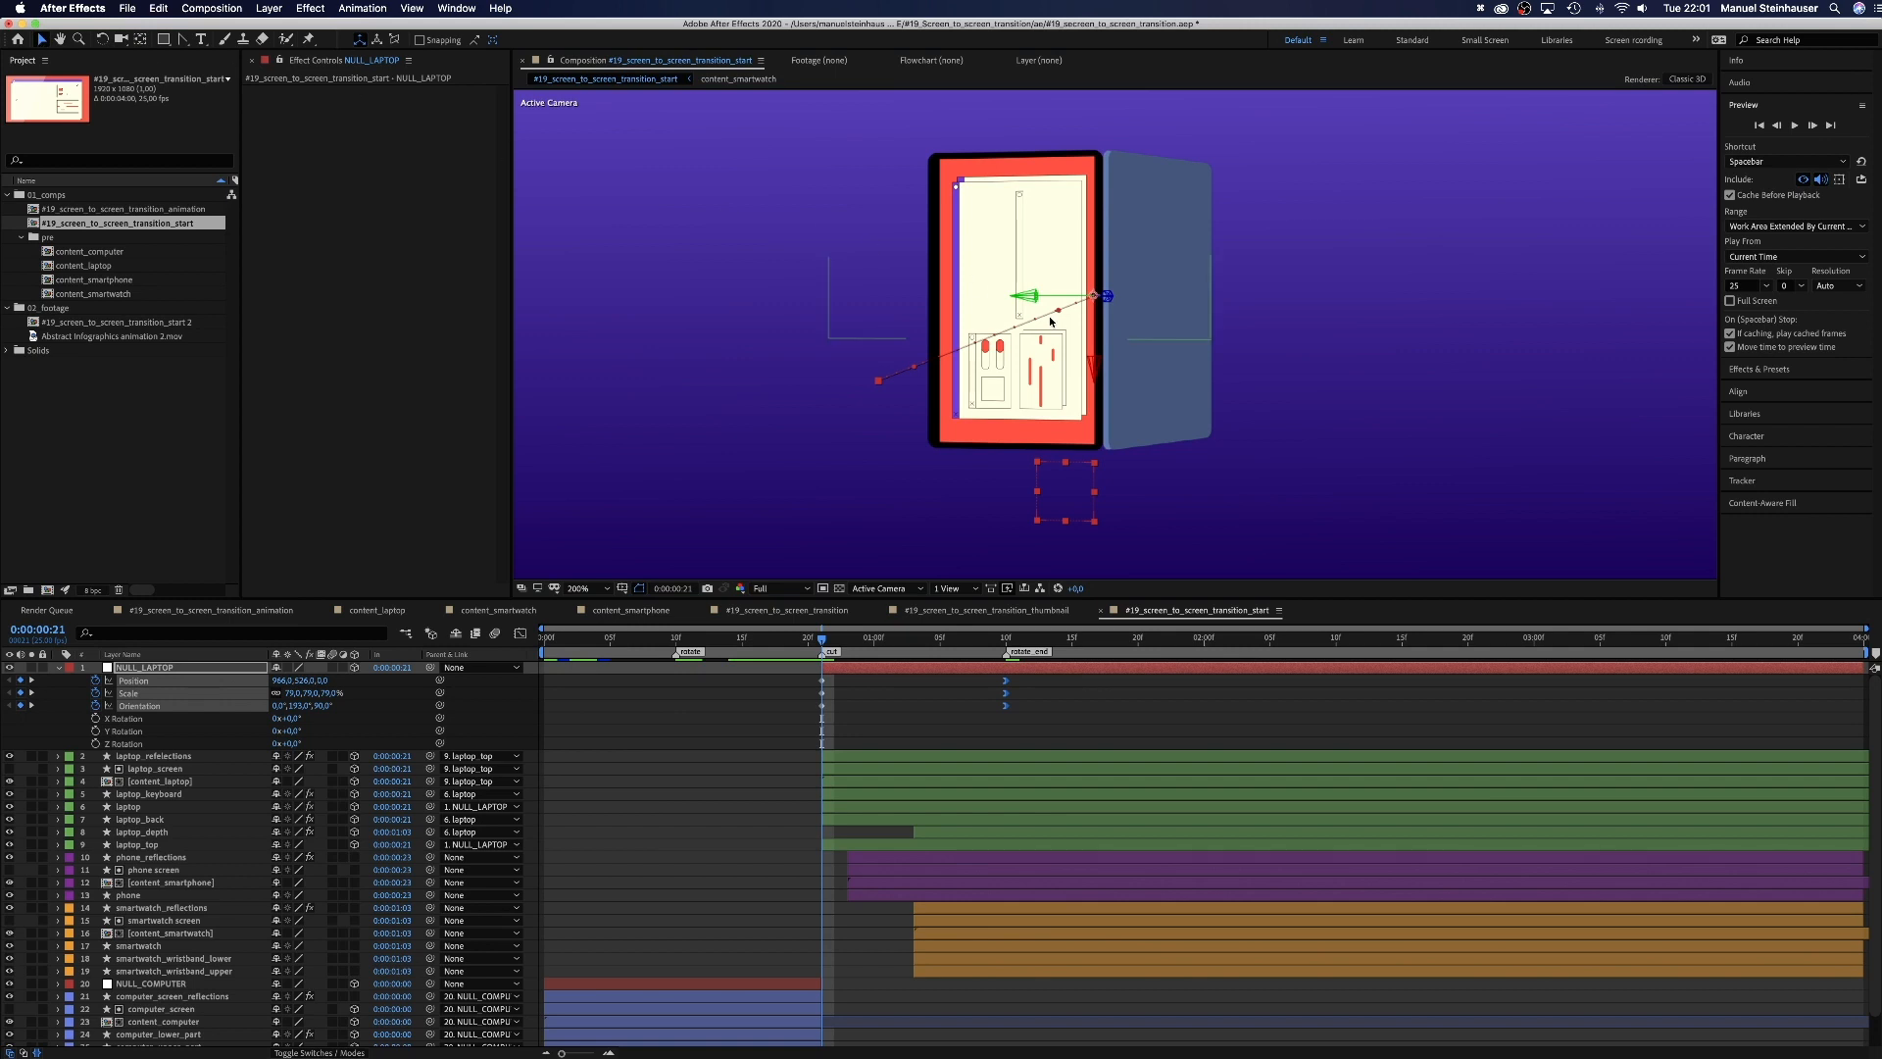
{"action": "left_click_drag", "start_coordinate": [1062, 311], "coordinate": [977, 309]}
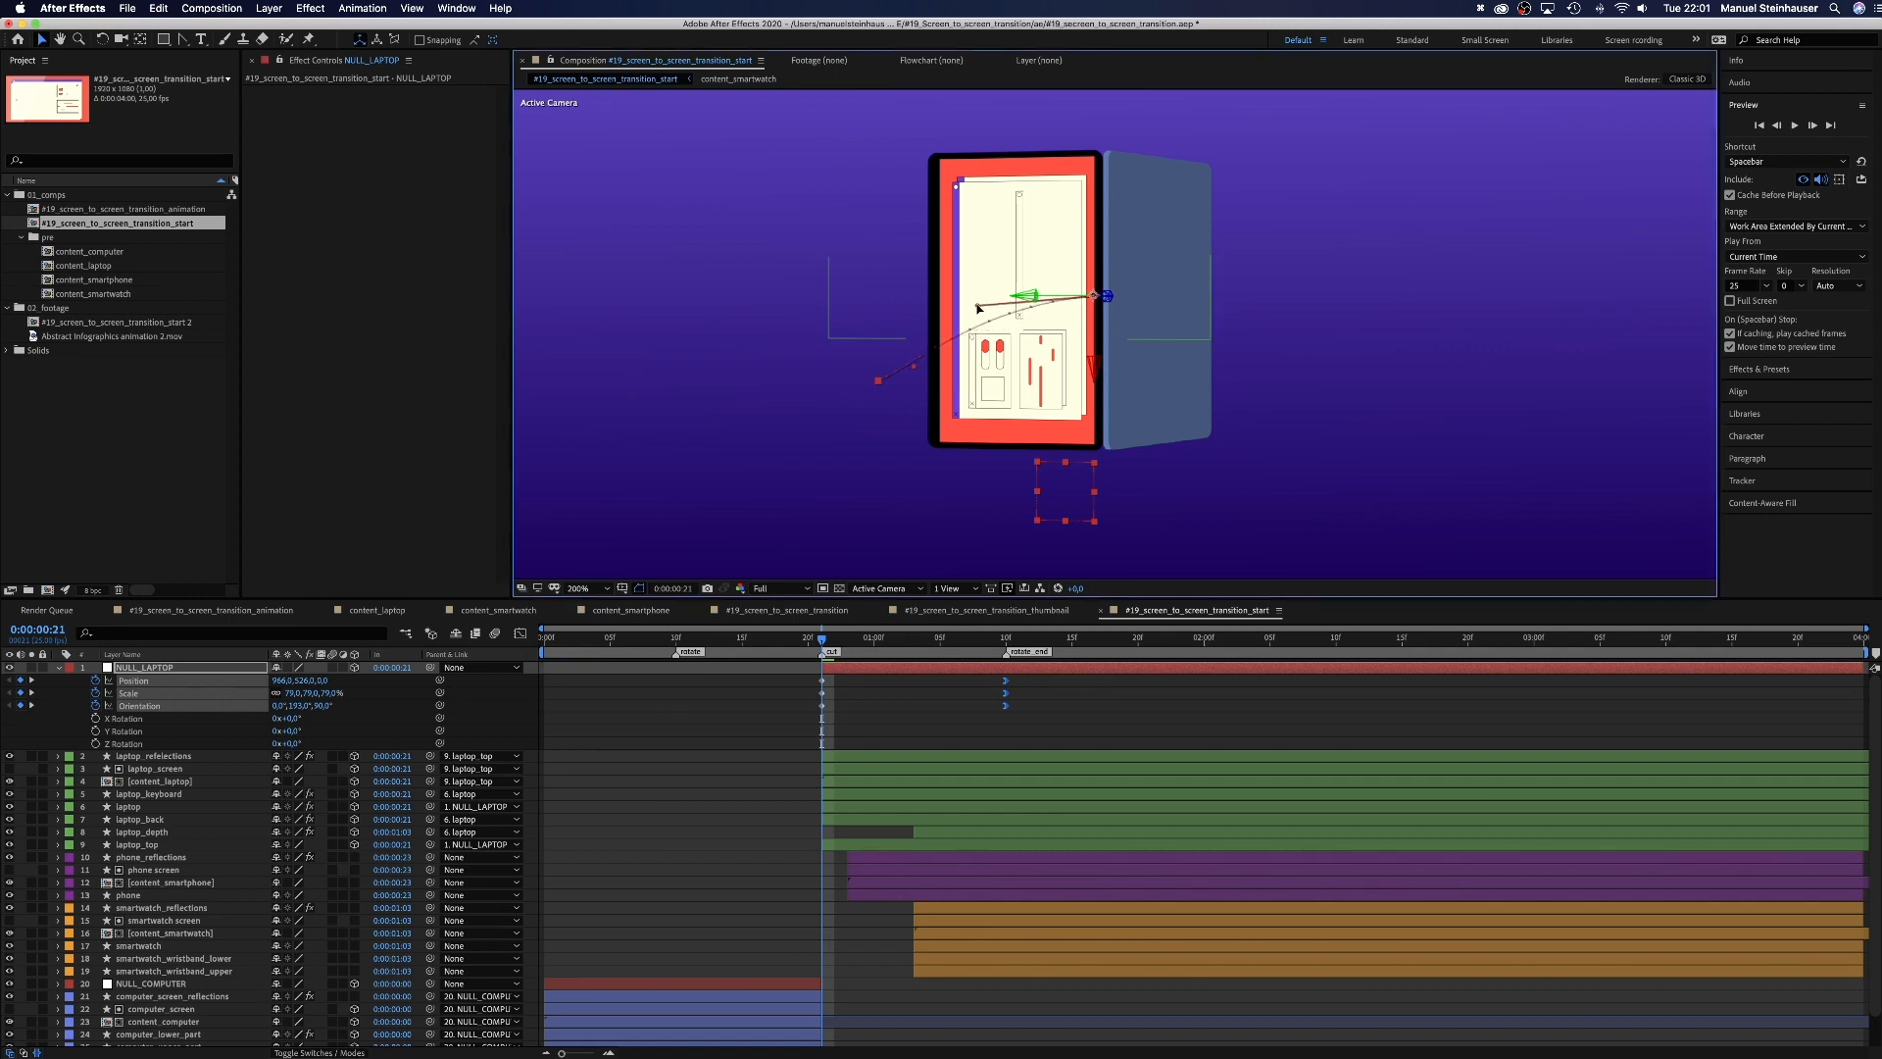
{"action": "left_click_drag", "start_coordinate": [912, 372], "coordinate": [941, 332]}
Step: Add orientation keyframes to the laptop and laptop_top layers at 0:00:01:10
{"action": "left_click", "coordinate": [130, 807]}
{"action": "key", "text": "r"}
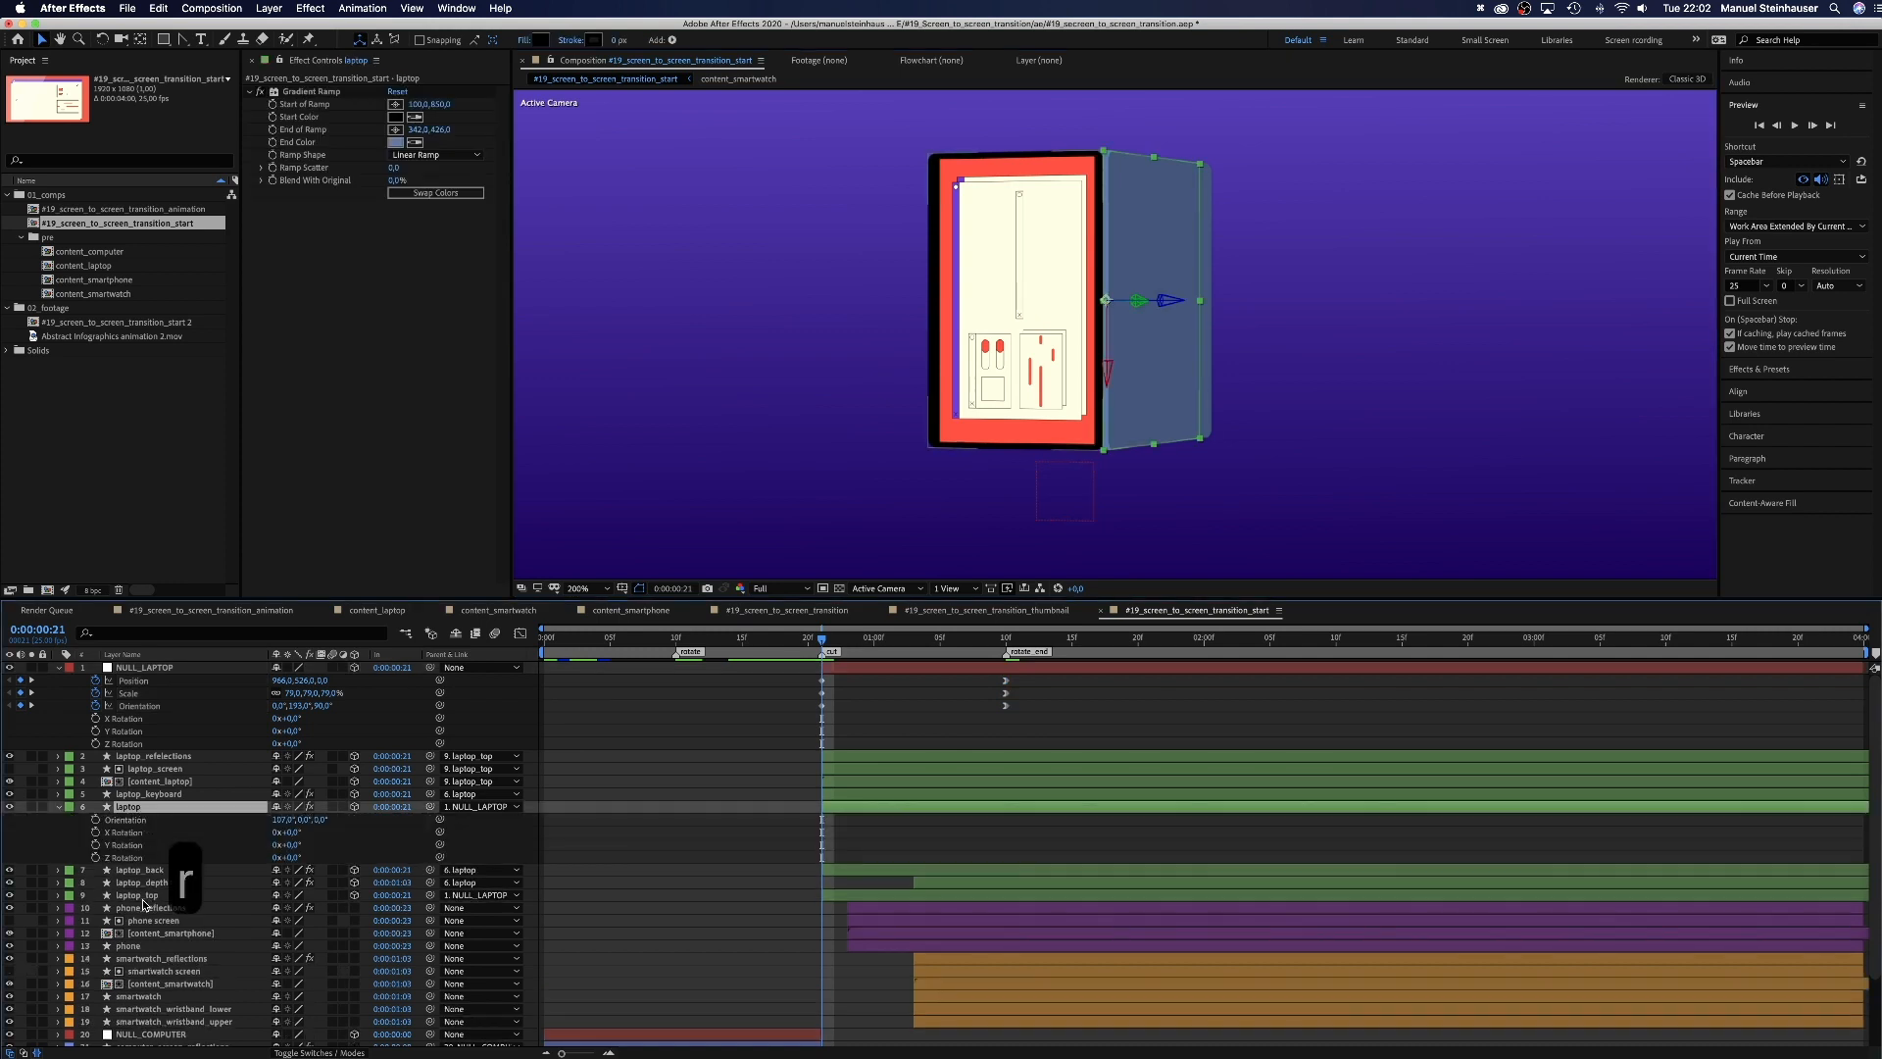
{"action": "left_click", "coordinate": [142, 896]}
{"action": "key", "text": "r"}
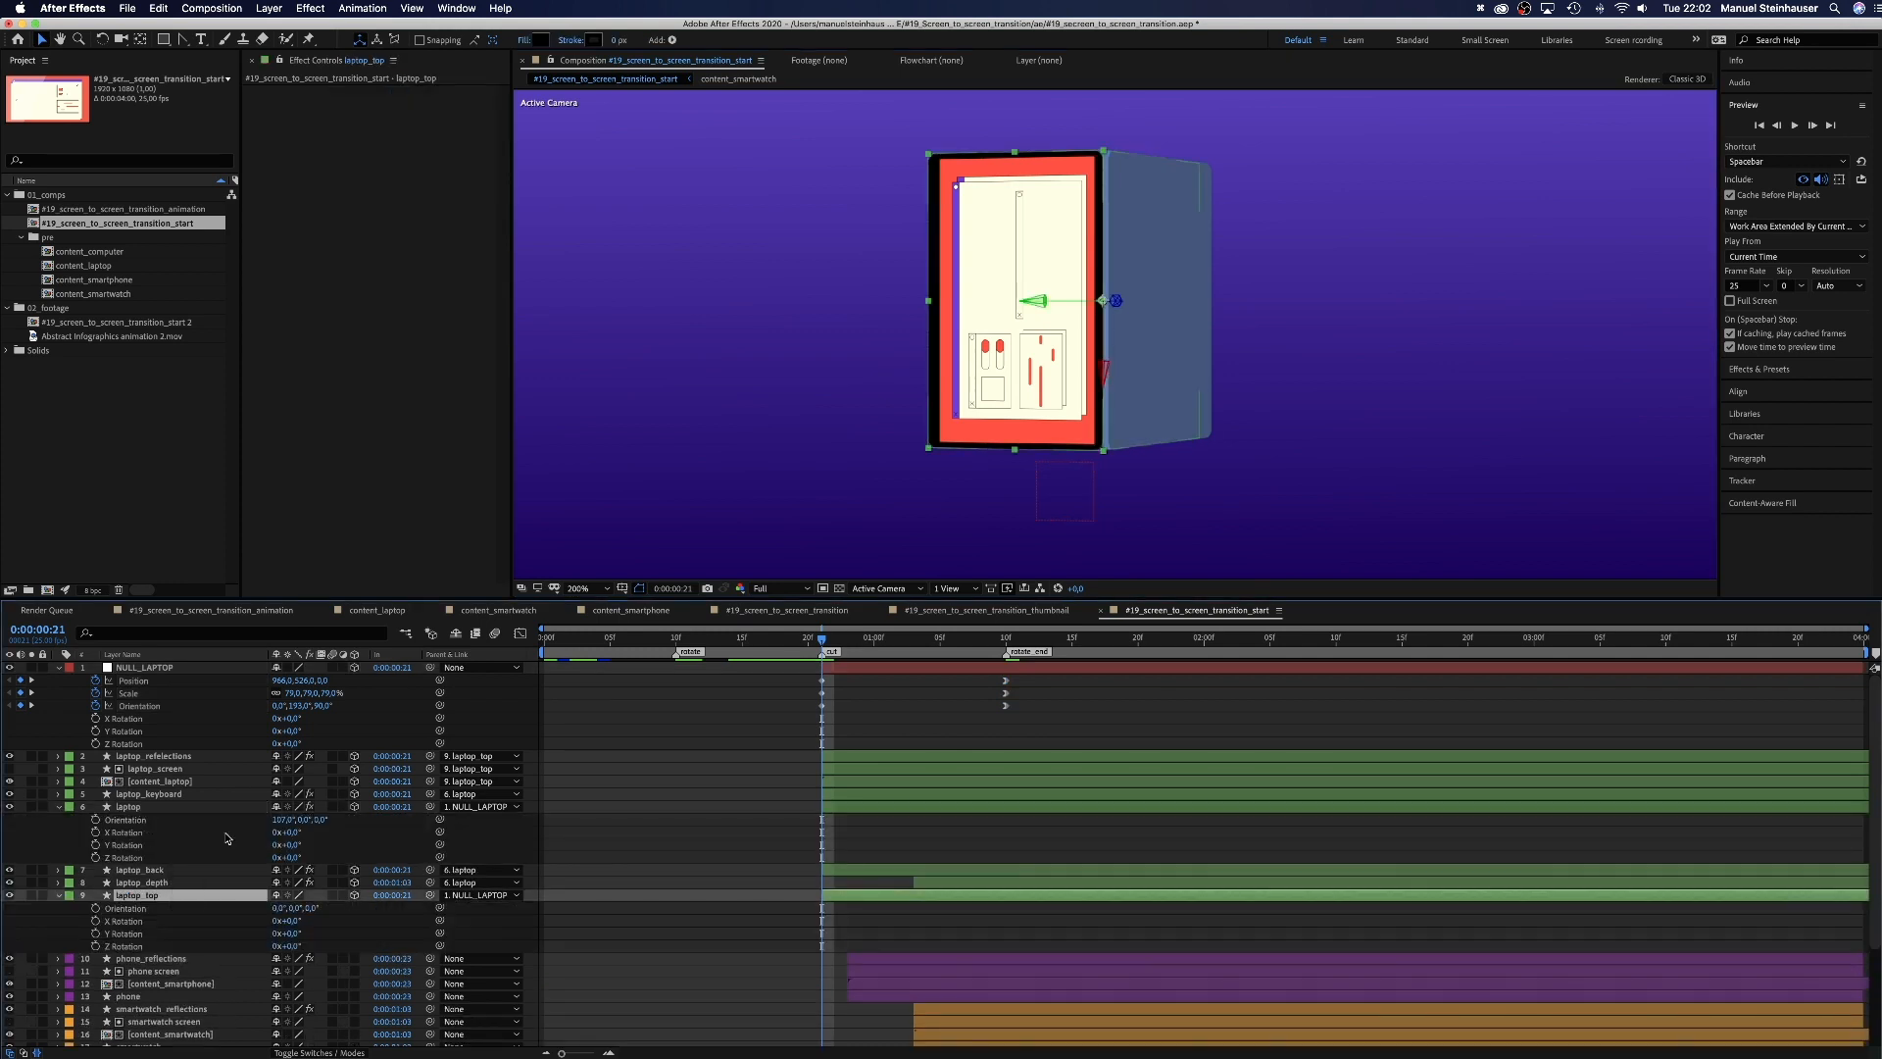
{"action": "left_click", "coordinate": [1004, 639]}
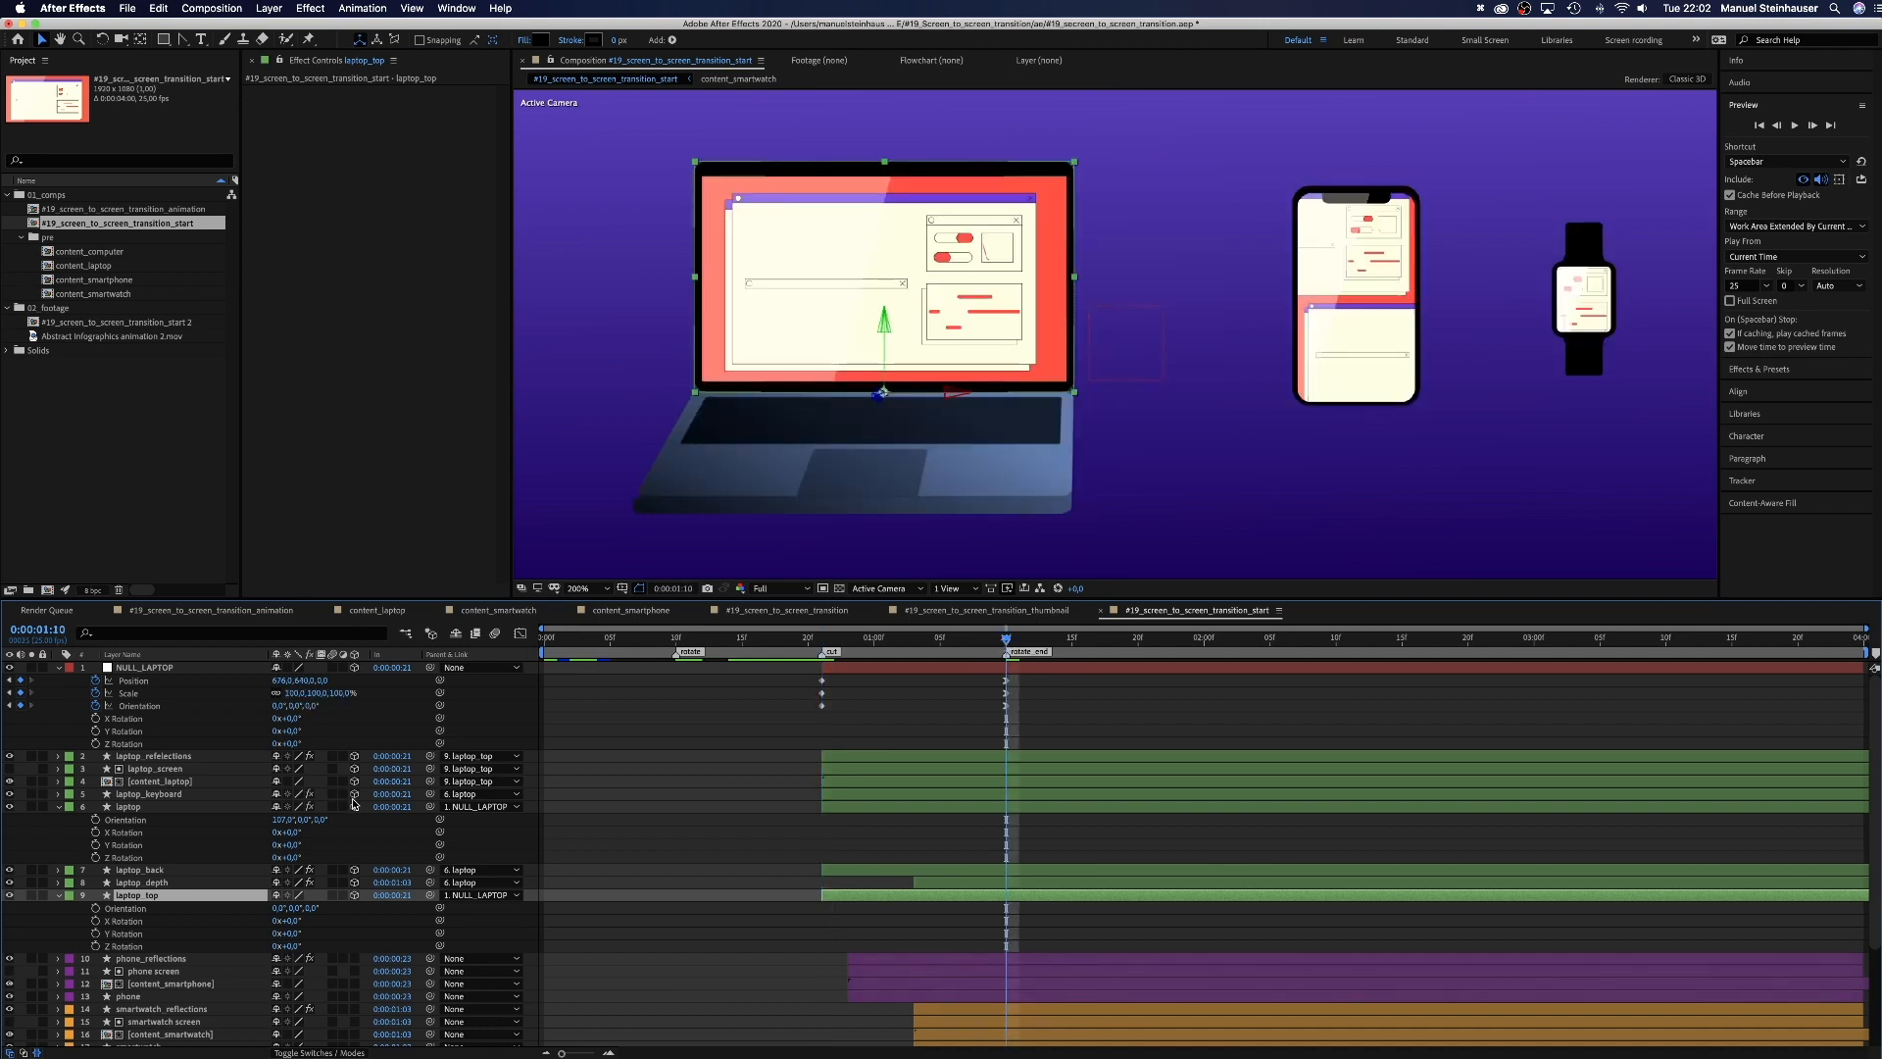
{"action": "left_click", "coordinate": [95, 820]}
{"action": "left_click", "coordinate": [96, 909]}
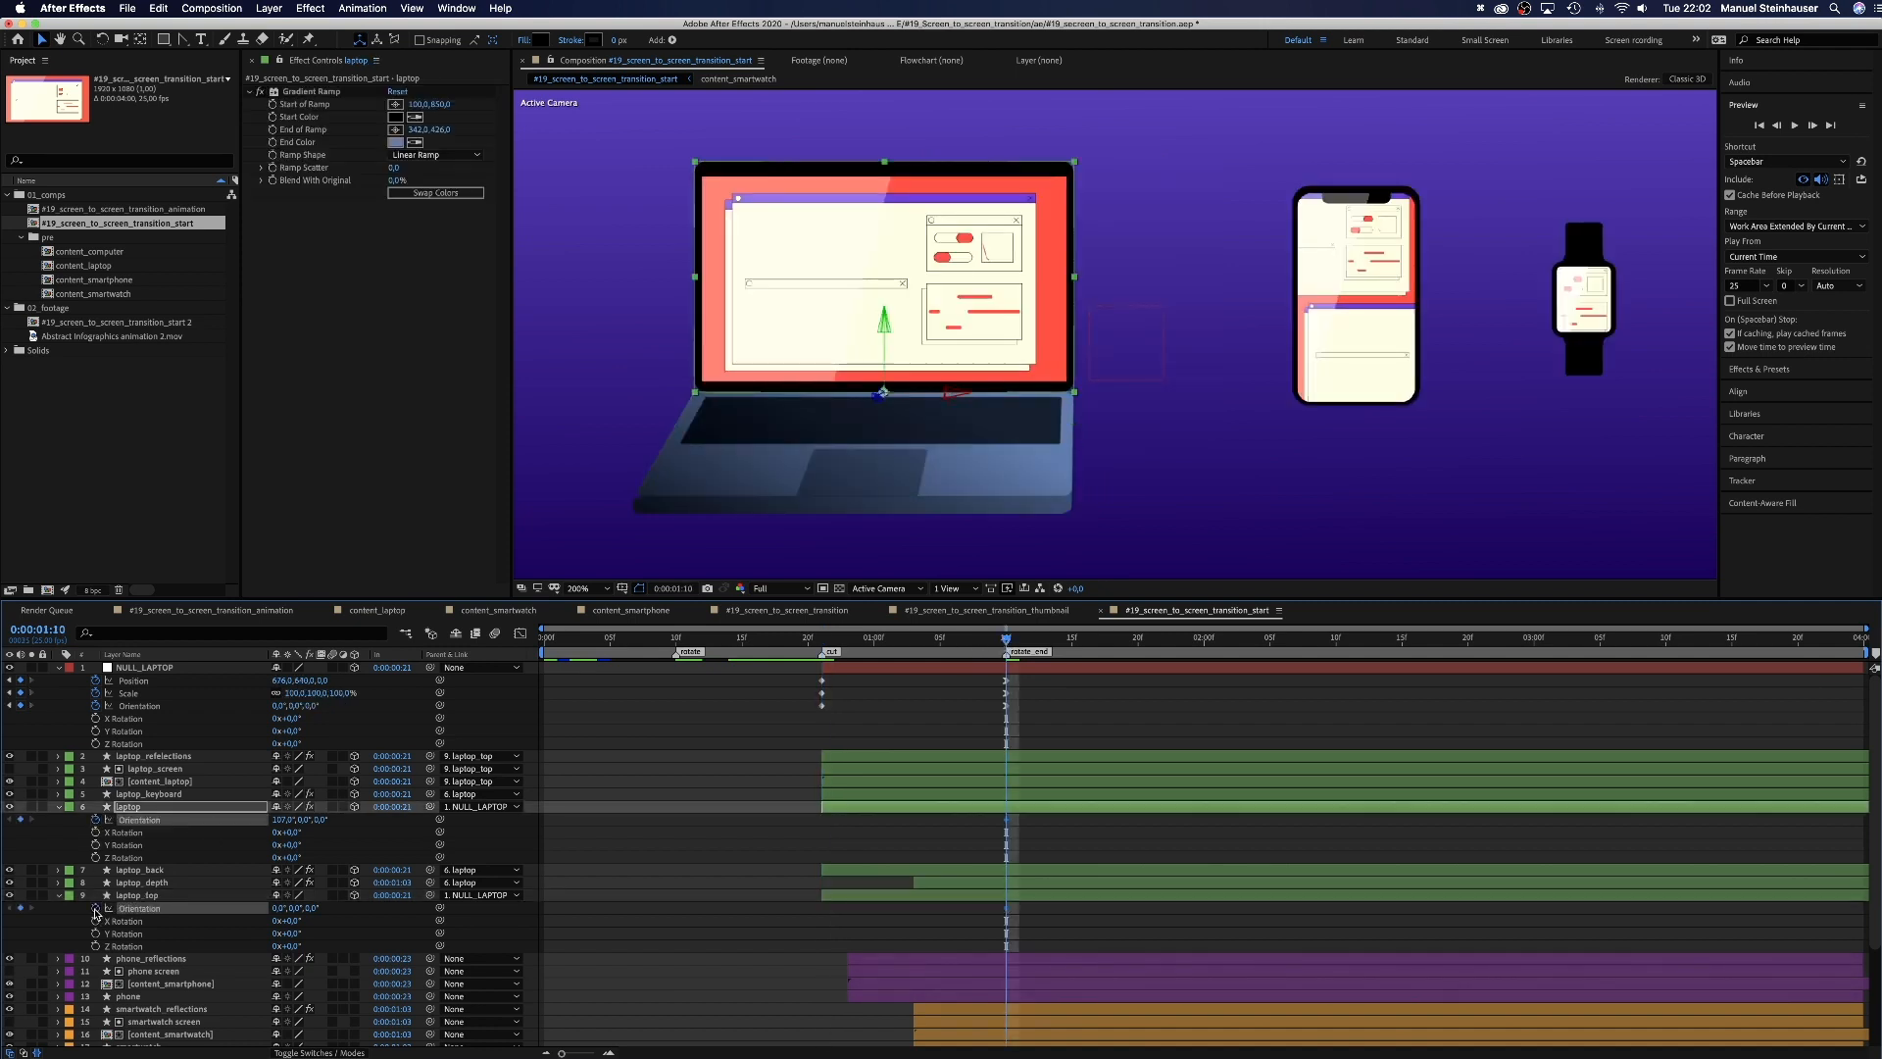
Step: Key the laptop layer's X orientation at 82° on frame 21
{"action": "left_click_drag", "start_coordinate": [988, 645], "coordinate": [823, 757]}
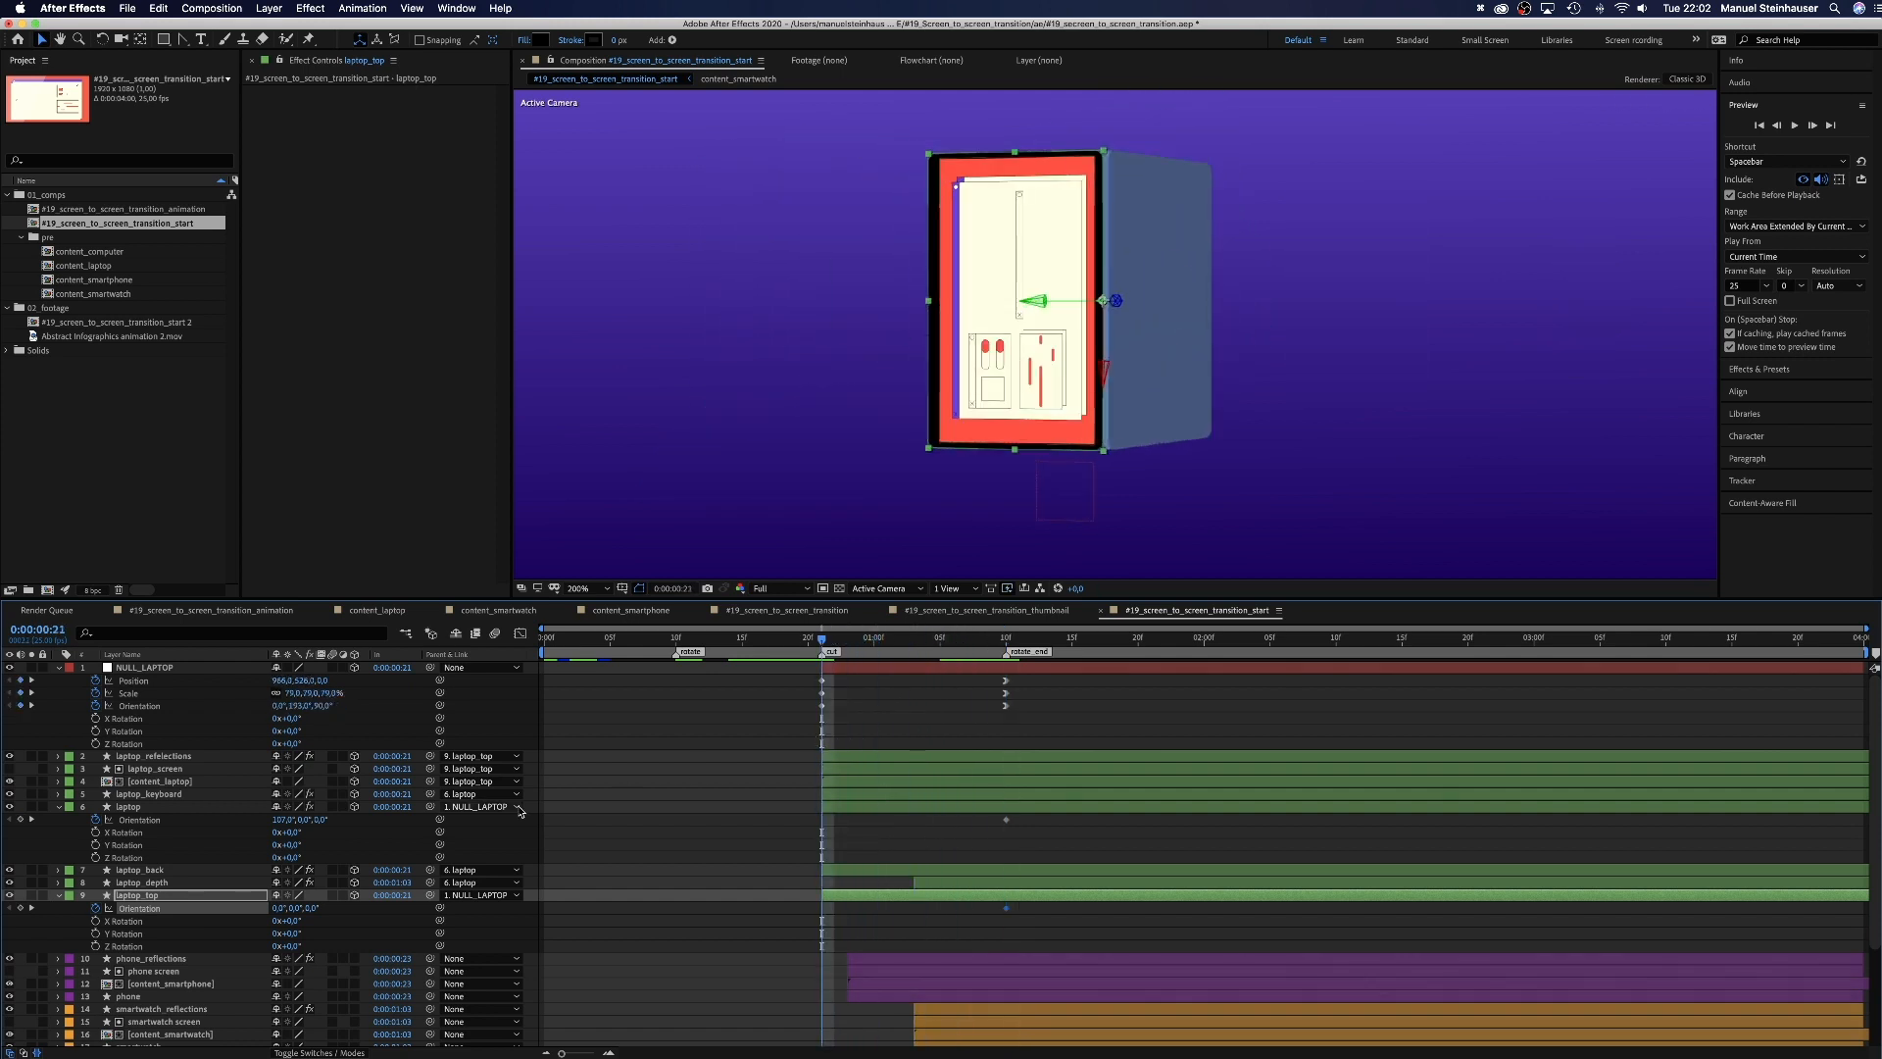
{"action": "left_click", "coordinate": [283, 819]}
{"action": "type", "text": "82"}
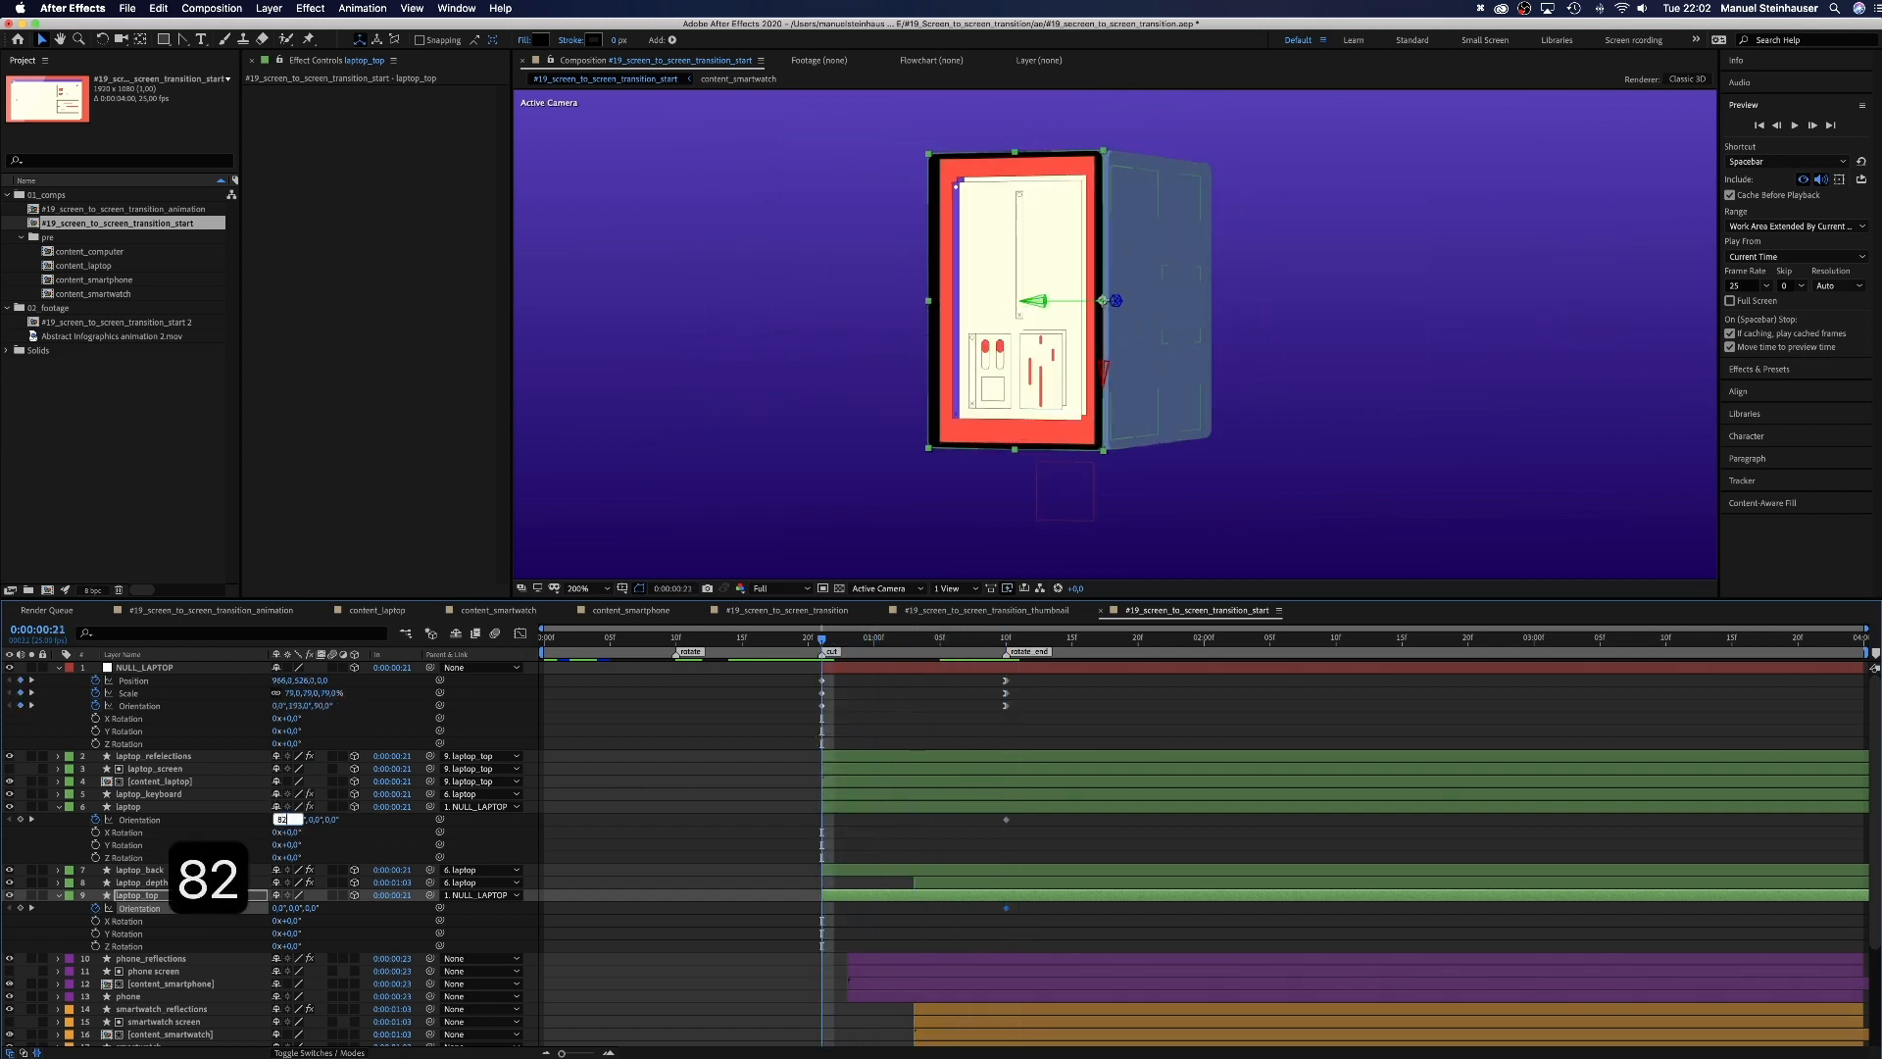
{"action": "key", "text": "Return"}
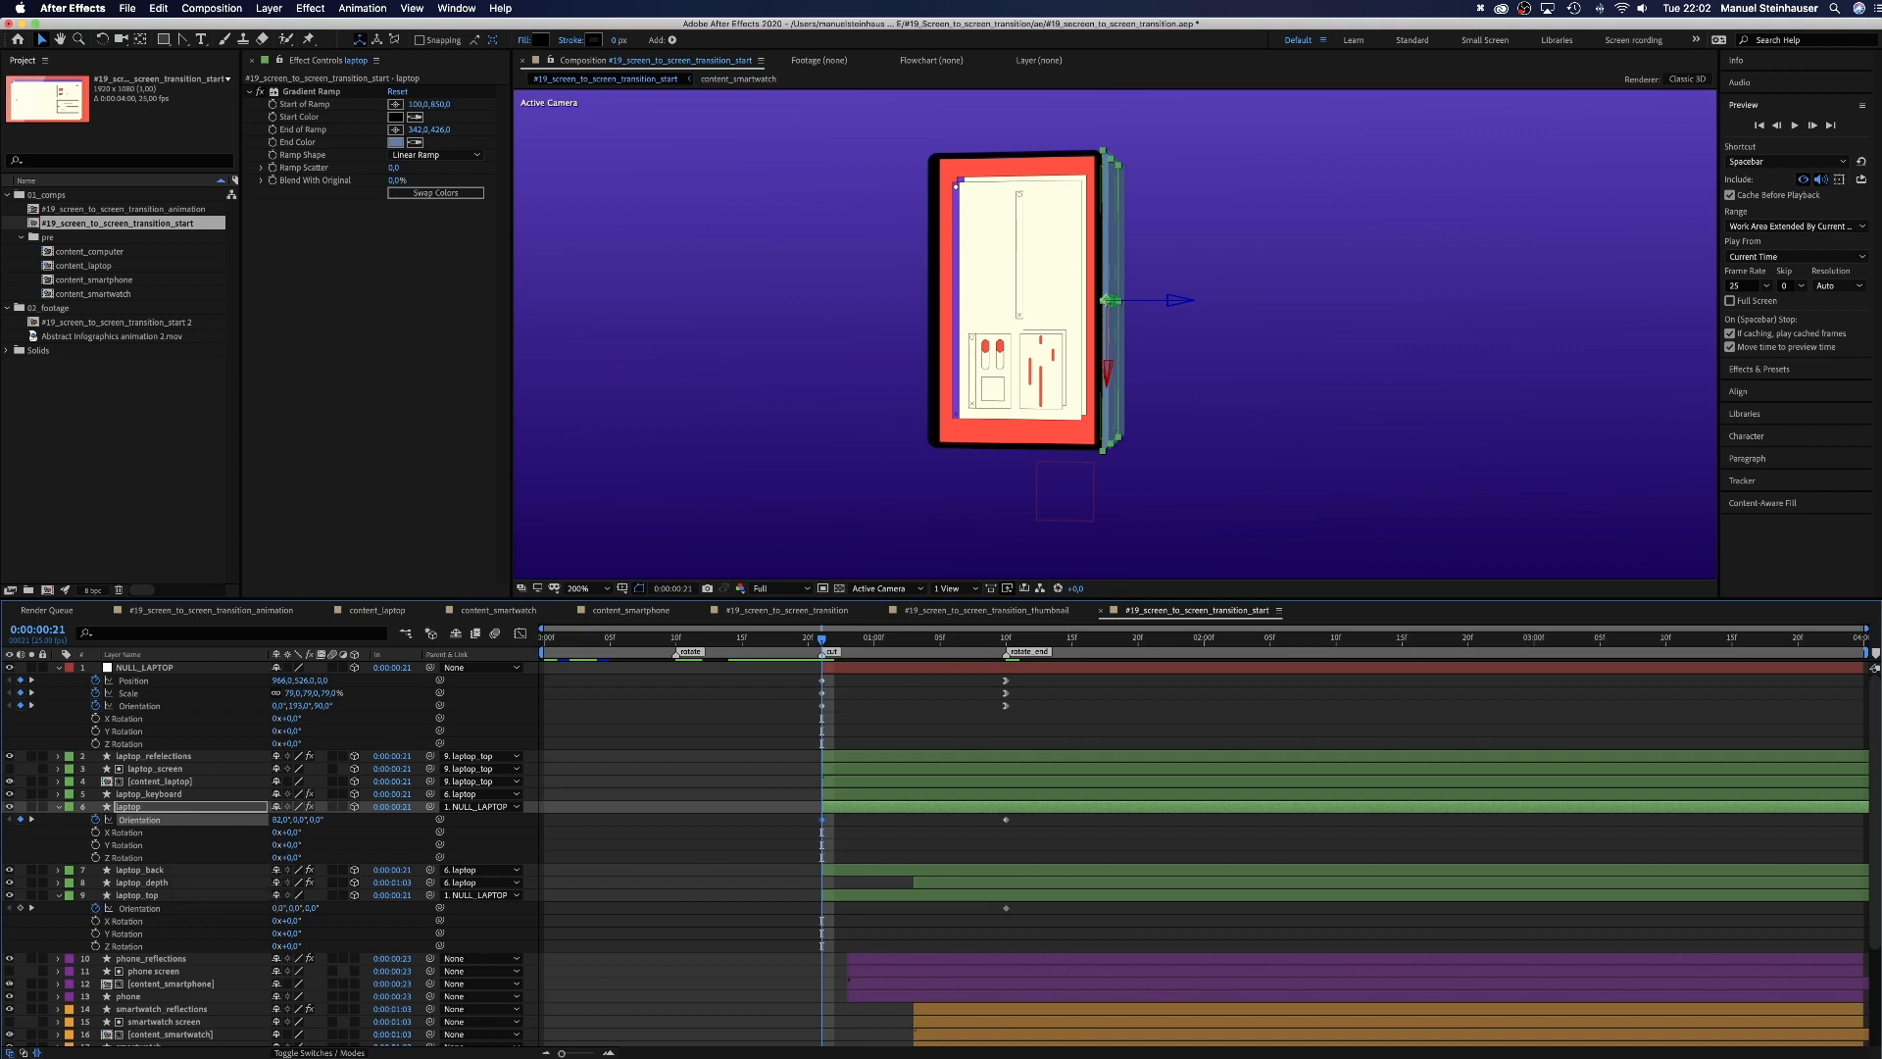
Step: Key laptop_top's X orientation at 77° on frame 24 and scrub through the laptop's opening motion
{"action": "left_click", "coordinate": [149, 910]}
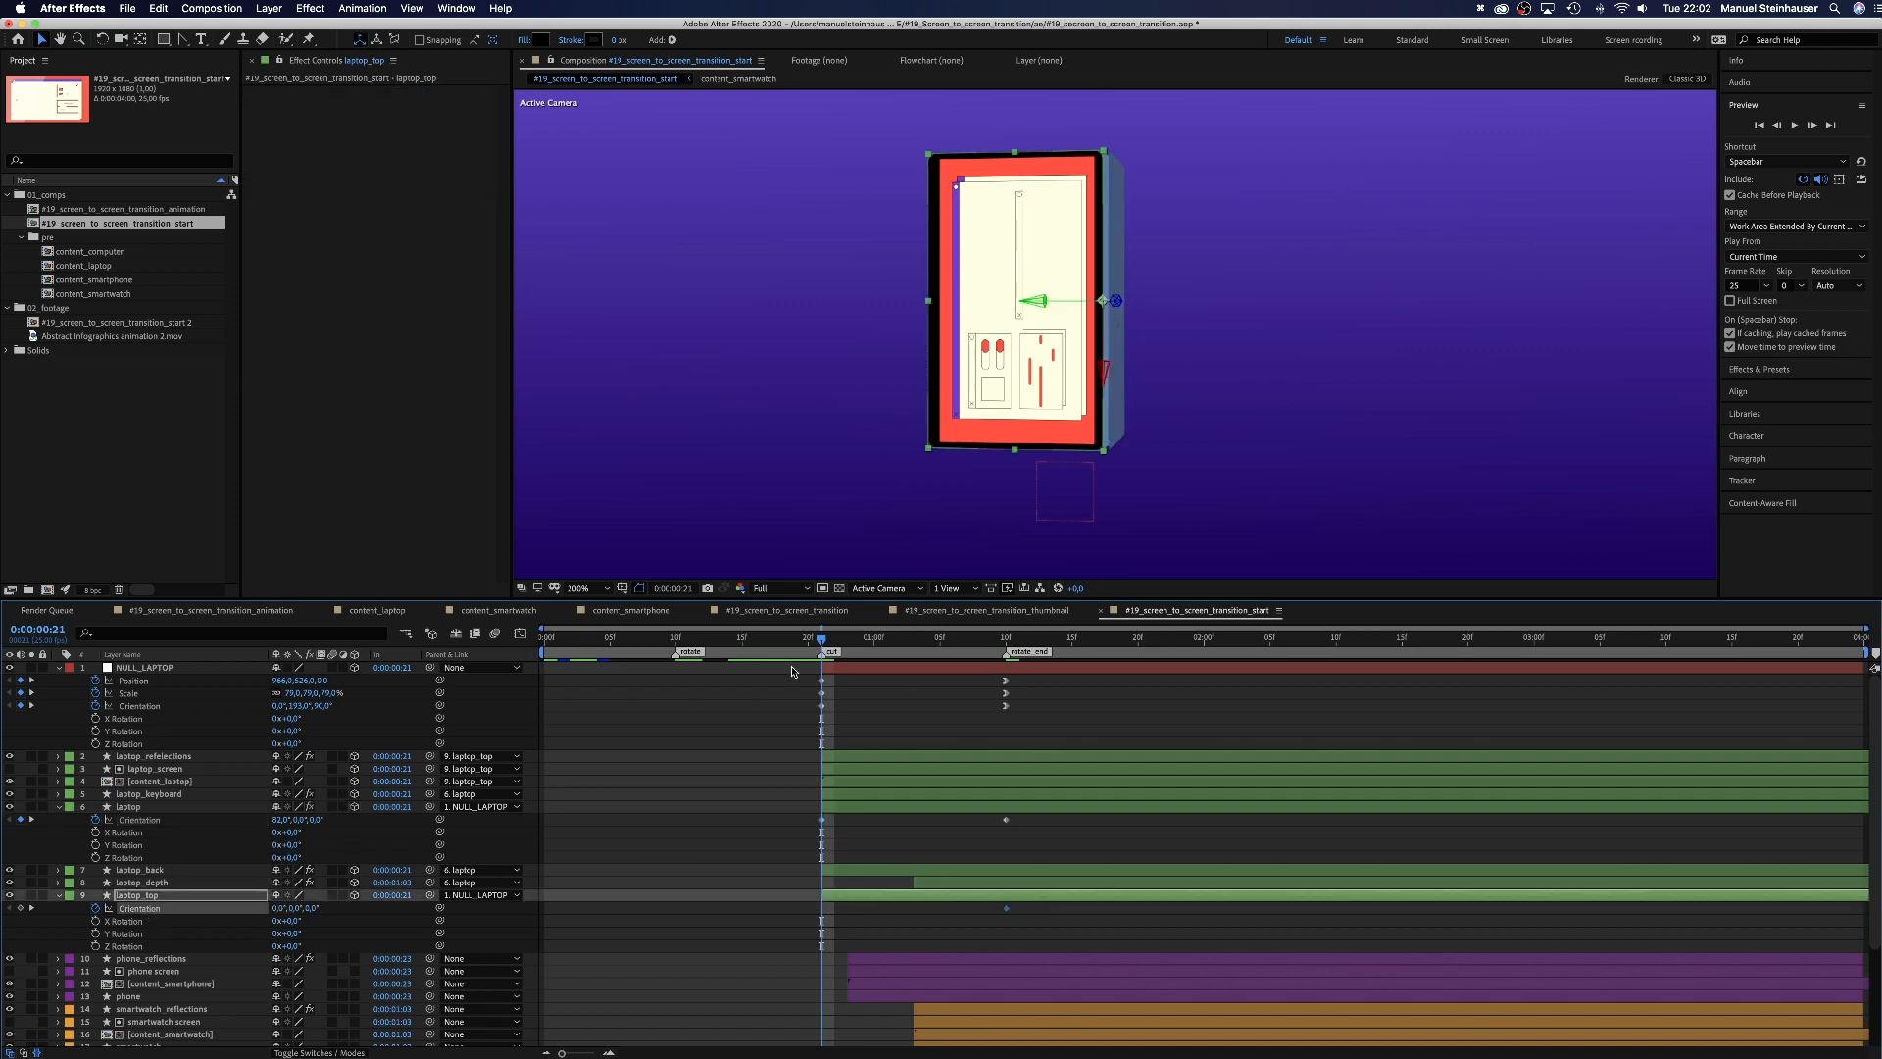
{"action": "left_click_drag", "start_coordinate": [826, 641], "coordinate": [861, 642]}
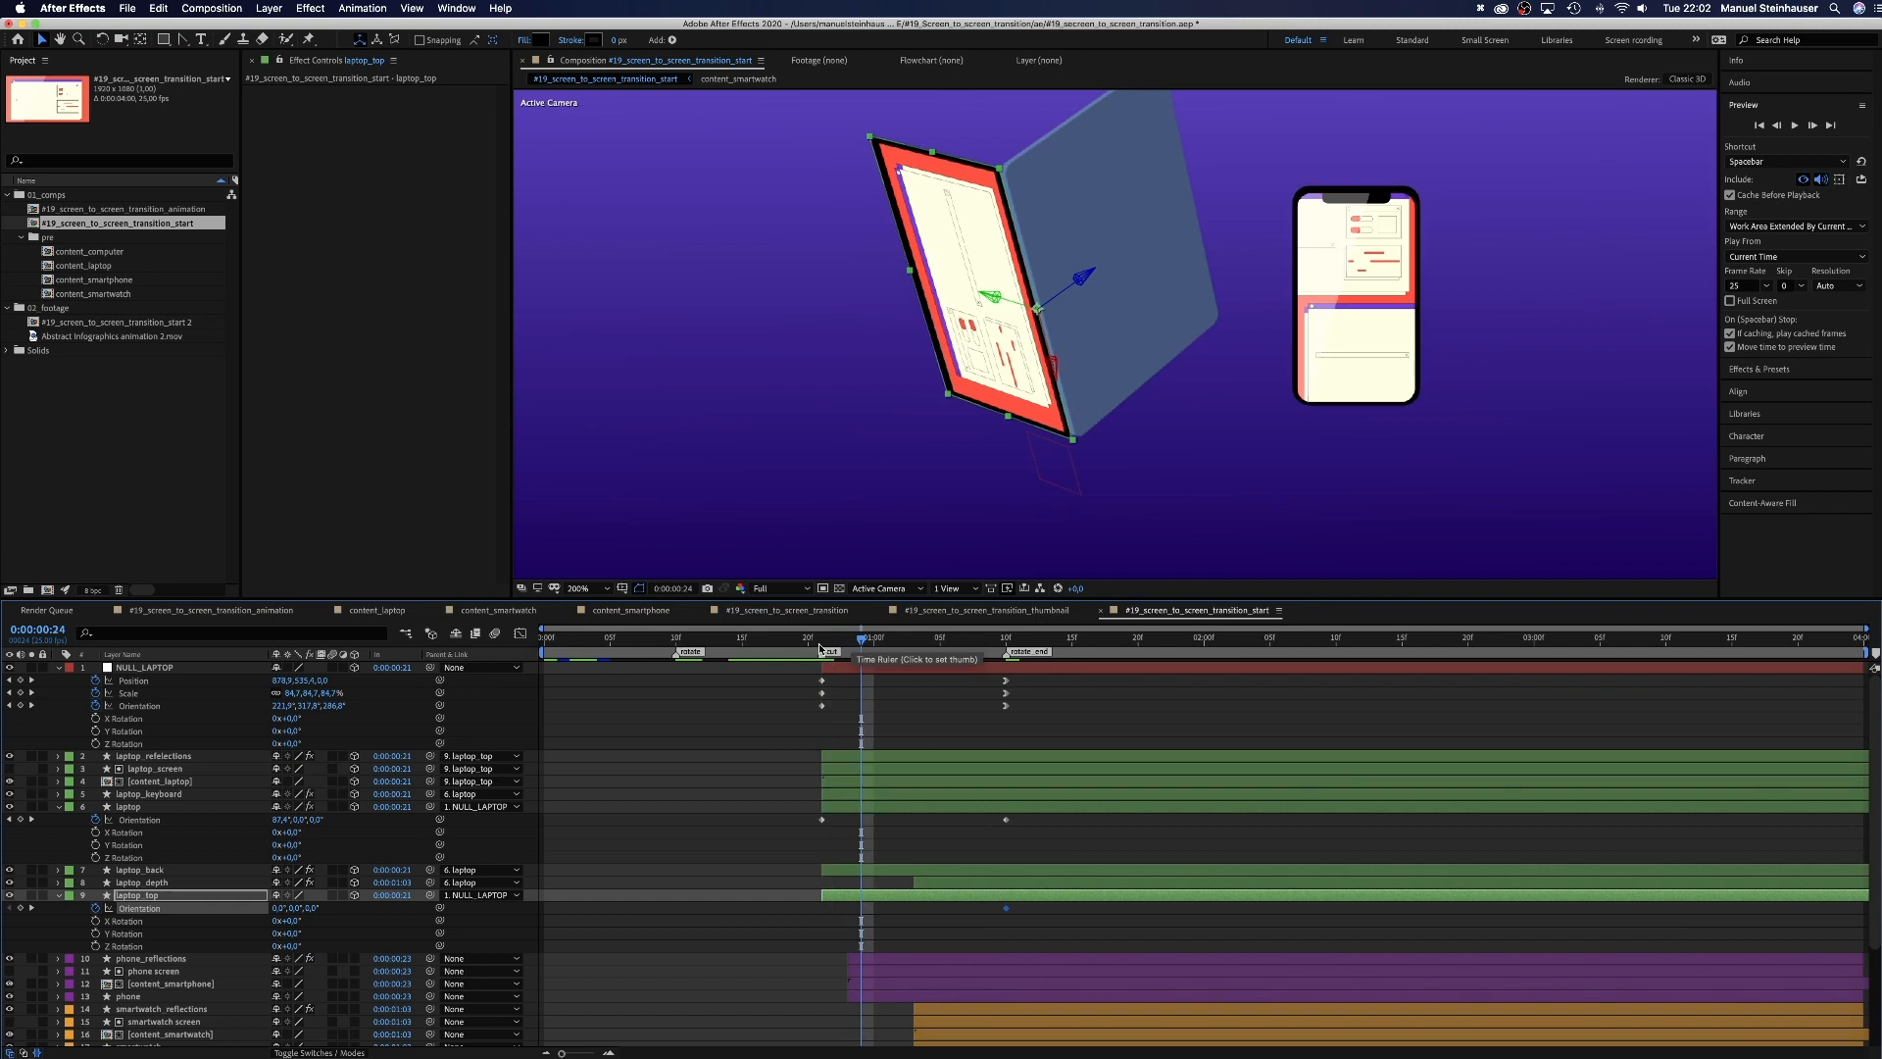
{"action": "left_click", "coordinate": [277, 907]}
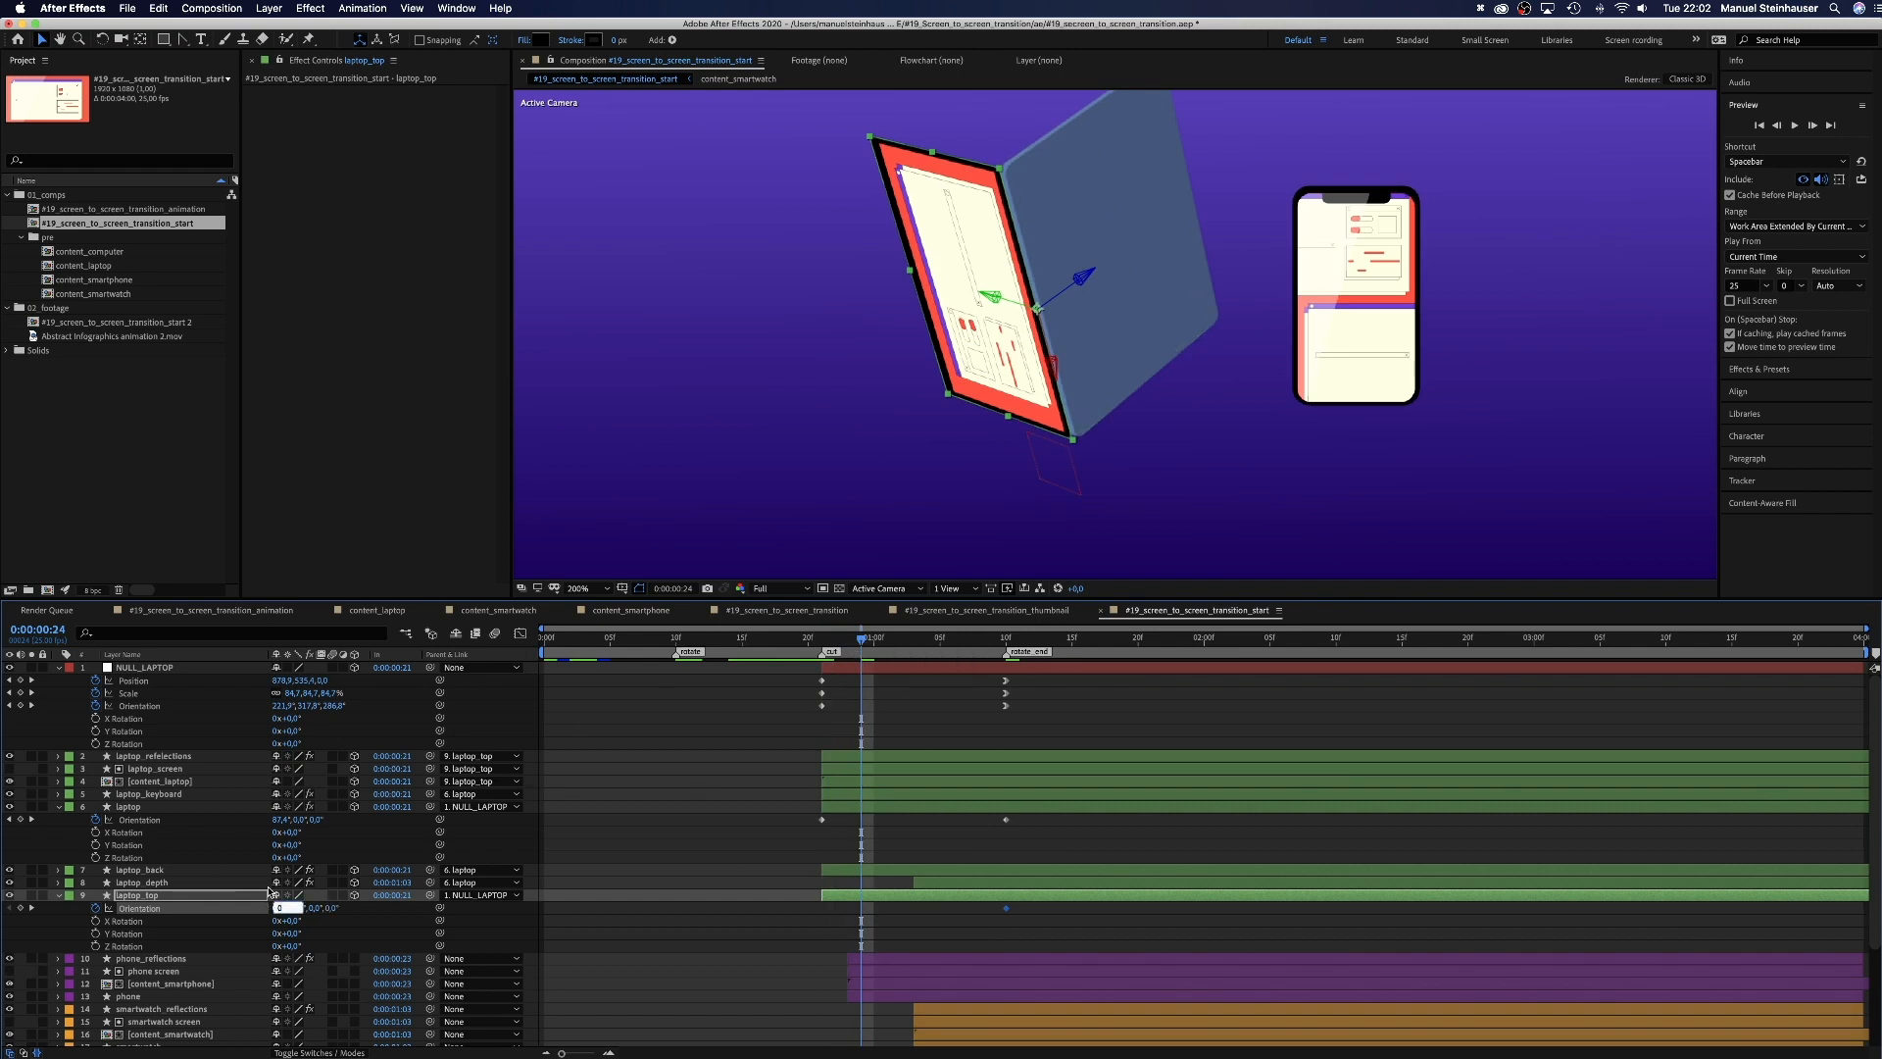
{"action": "type", "text": "77"}
{"action": "key", "text": "Return"}
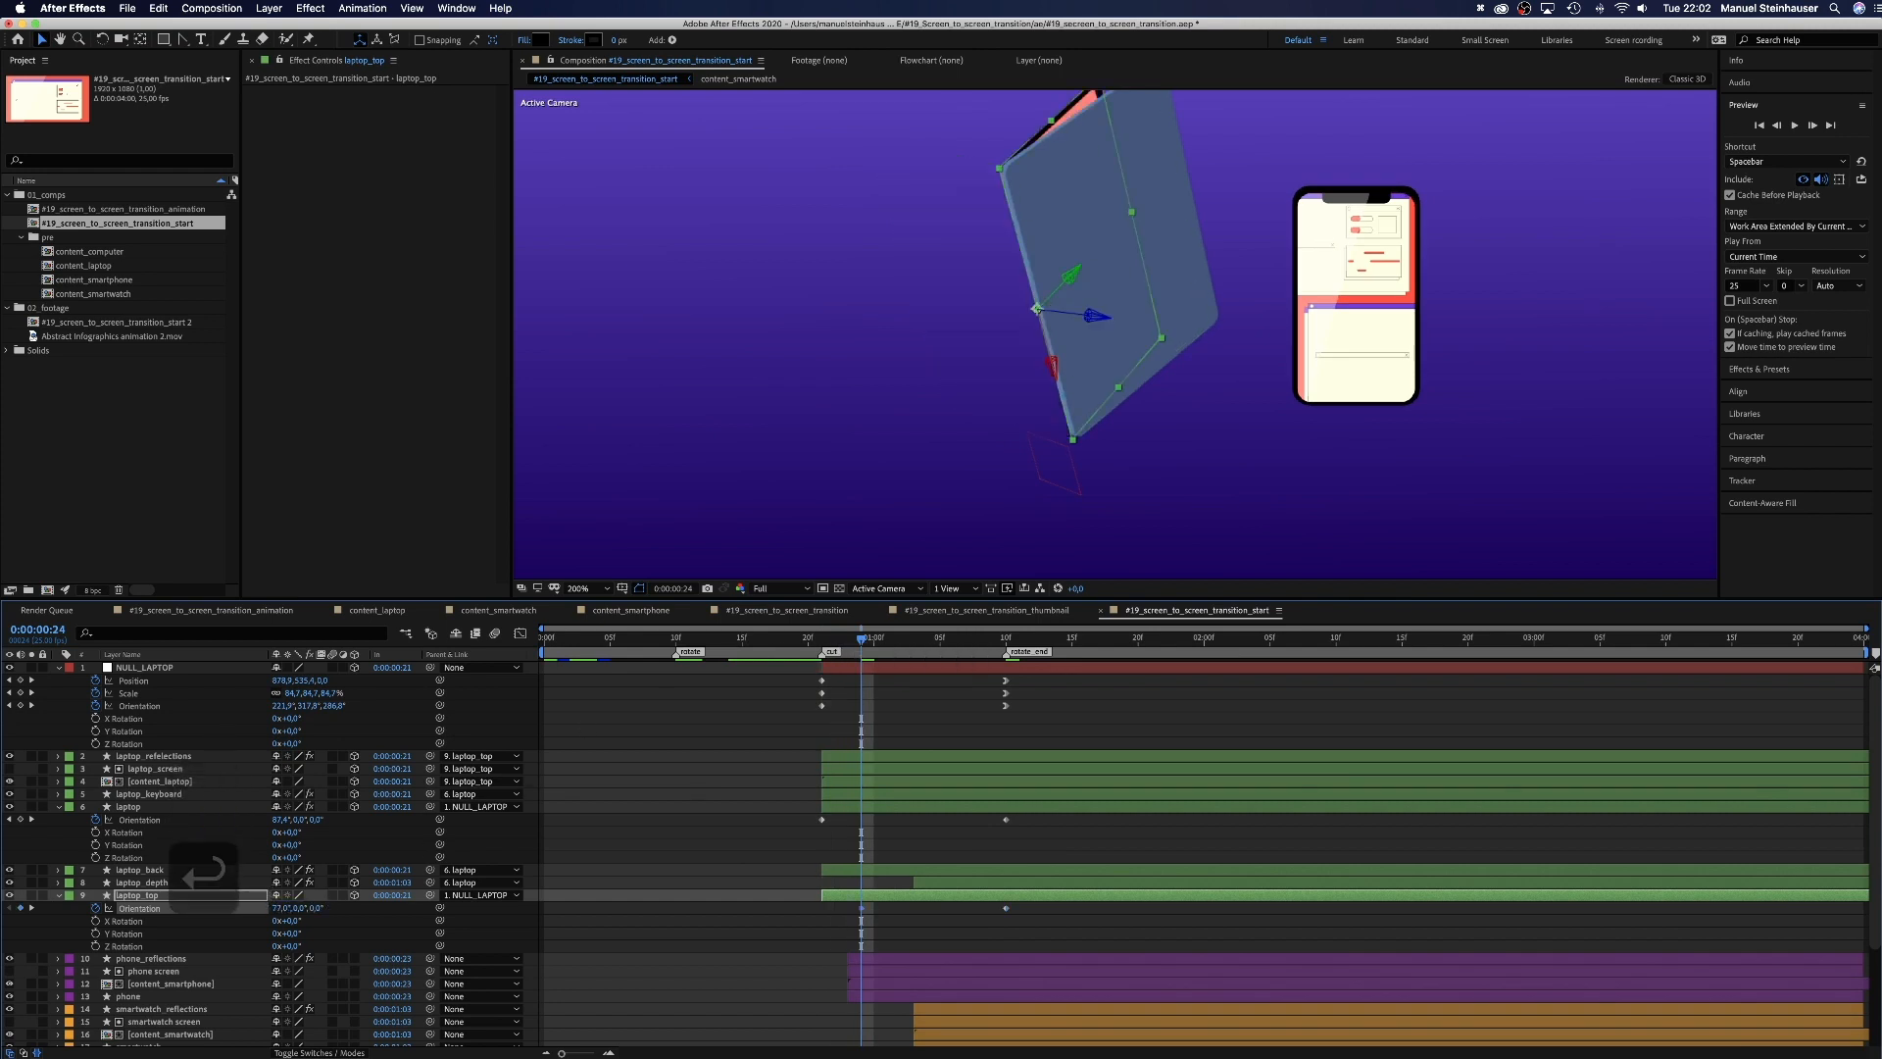
{"action": "left_click", "coordinate": [893, 642]}
{"action": "left_click_drag", "start_coordinate": [894, 642], "coordinate": [822, 669]}
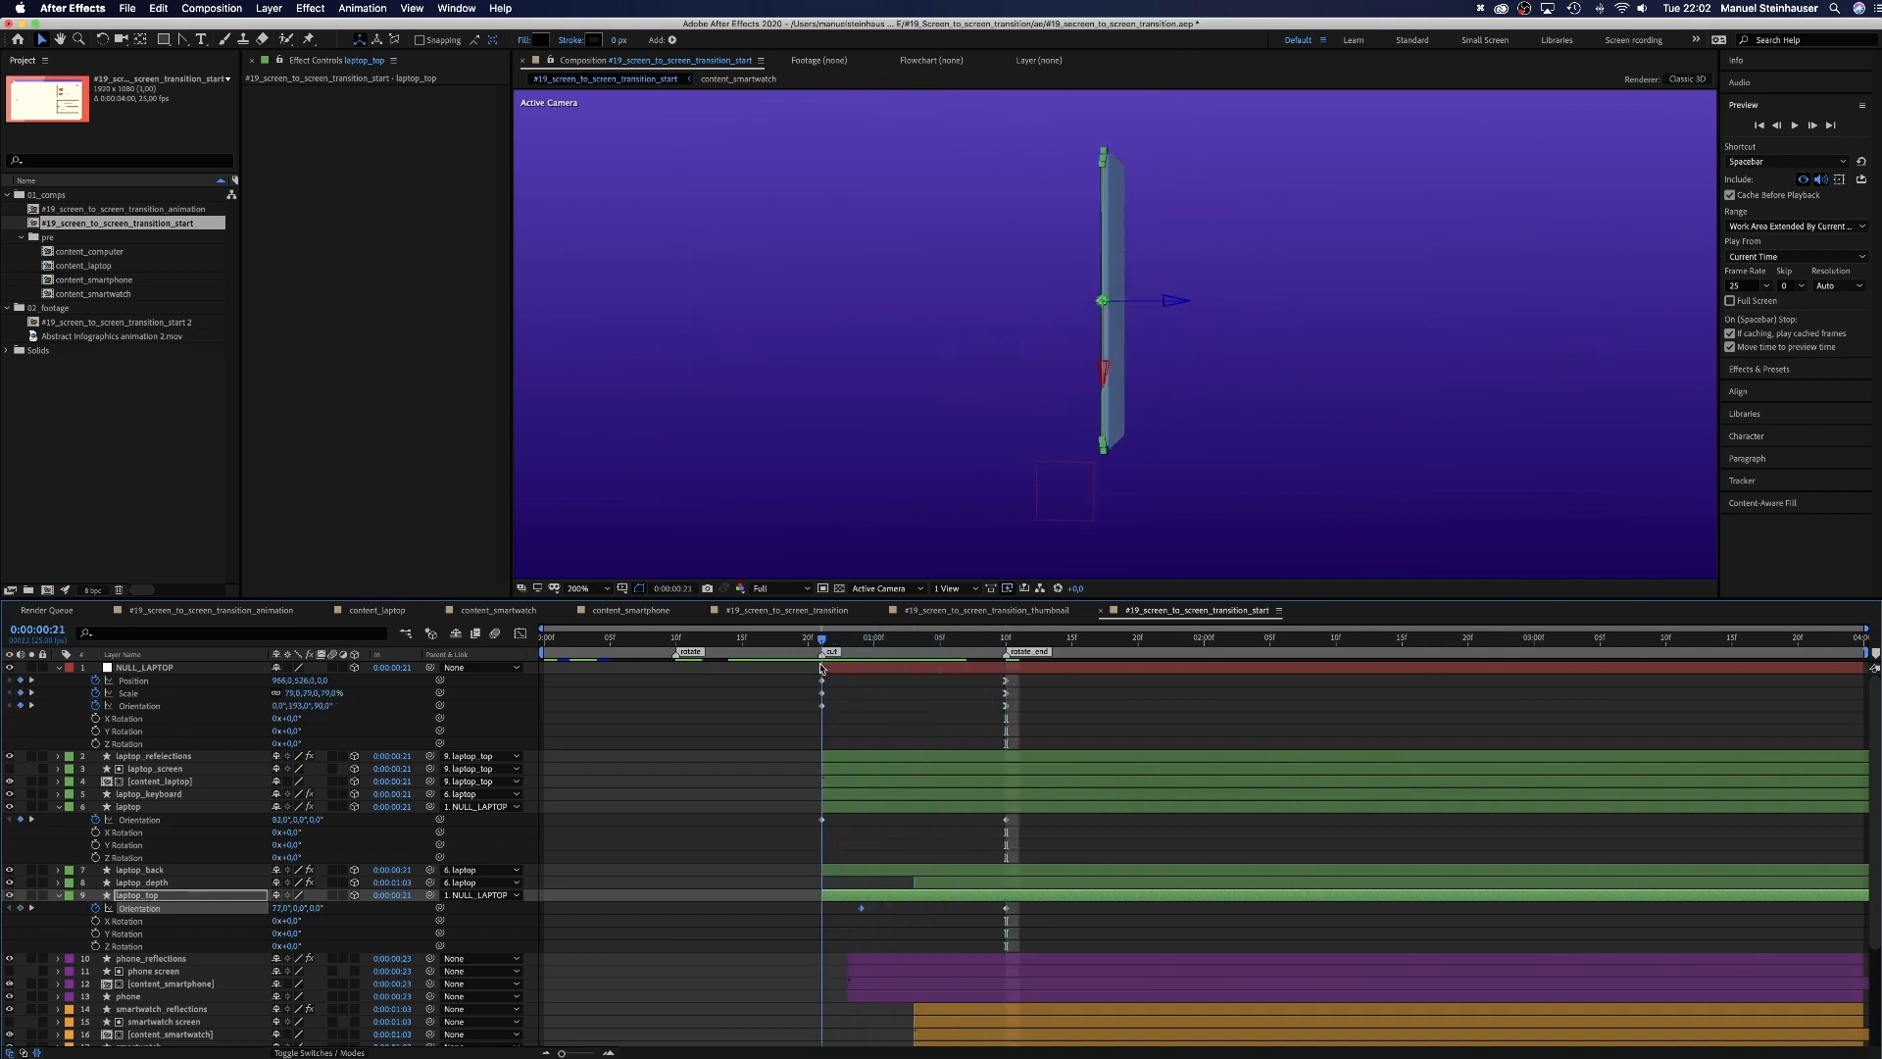
Step: Trim the start of the laptop_keyboard layer to 0:00:01:07 and check the turn from frame 21 to 0:00:01:10
{"action": "left_click", "coordinate": [577, 587]}
{"action": "left_click", "coordinate": [599, 775]}
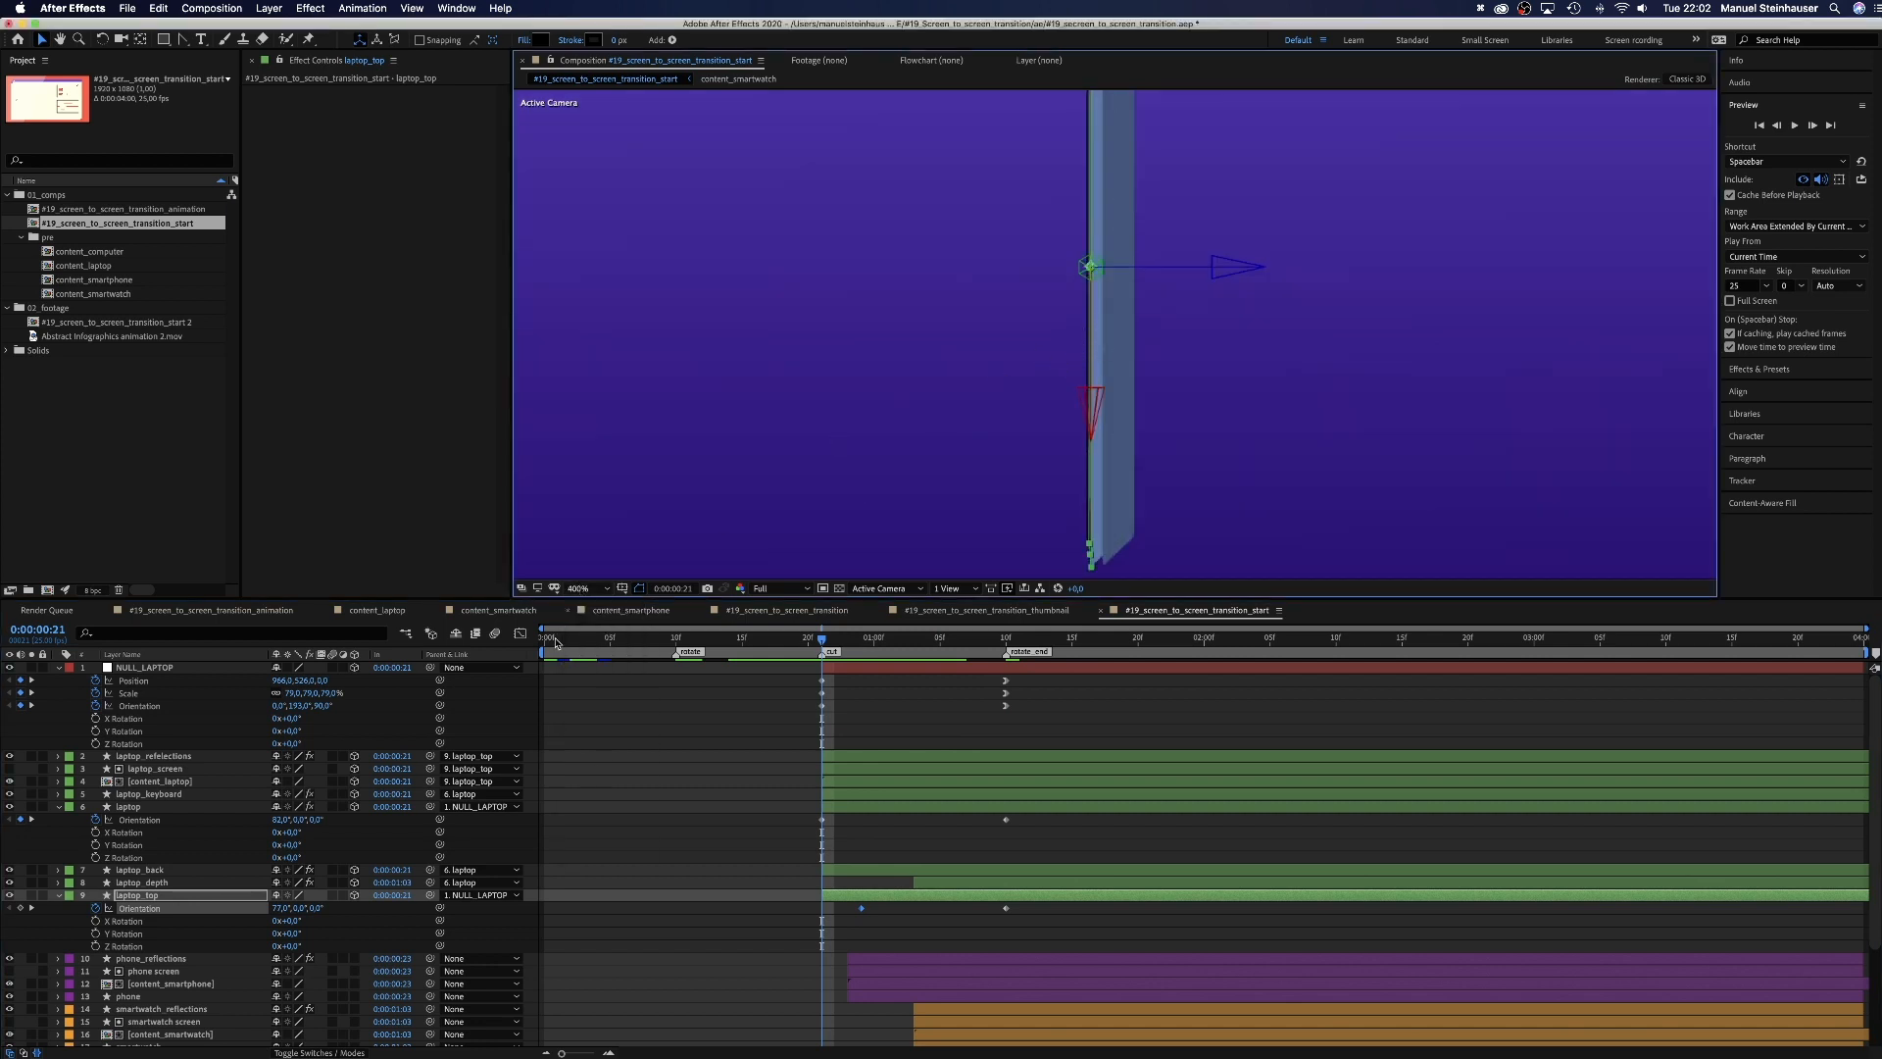
{"action": "left_click", "coordinate": [177, 795]}
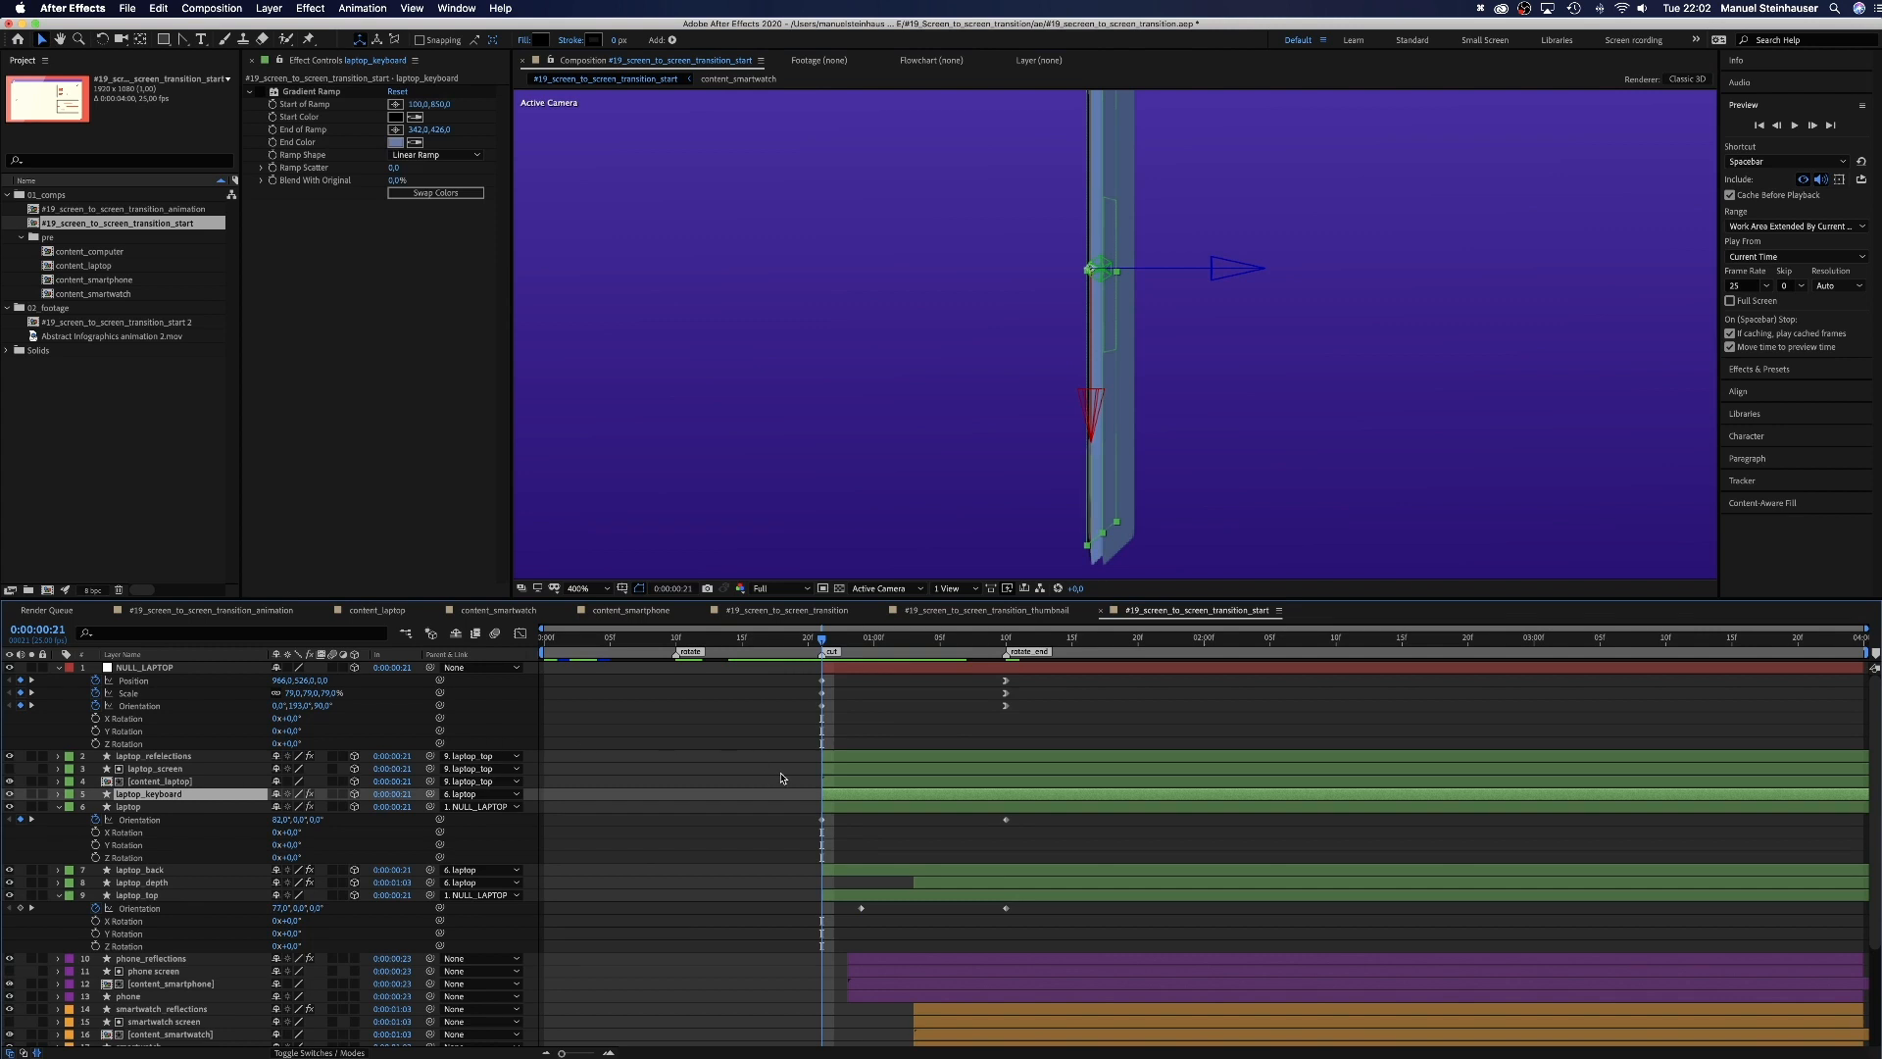
{"action": "left_click_drag", "start_coordinate": [845, 638], "coordinate": [964, 637]}
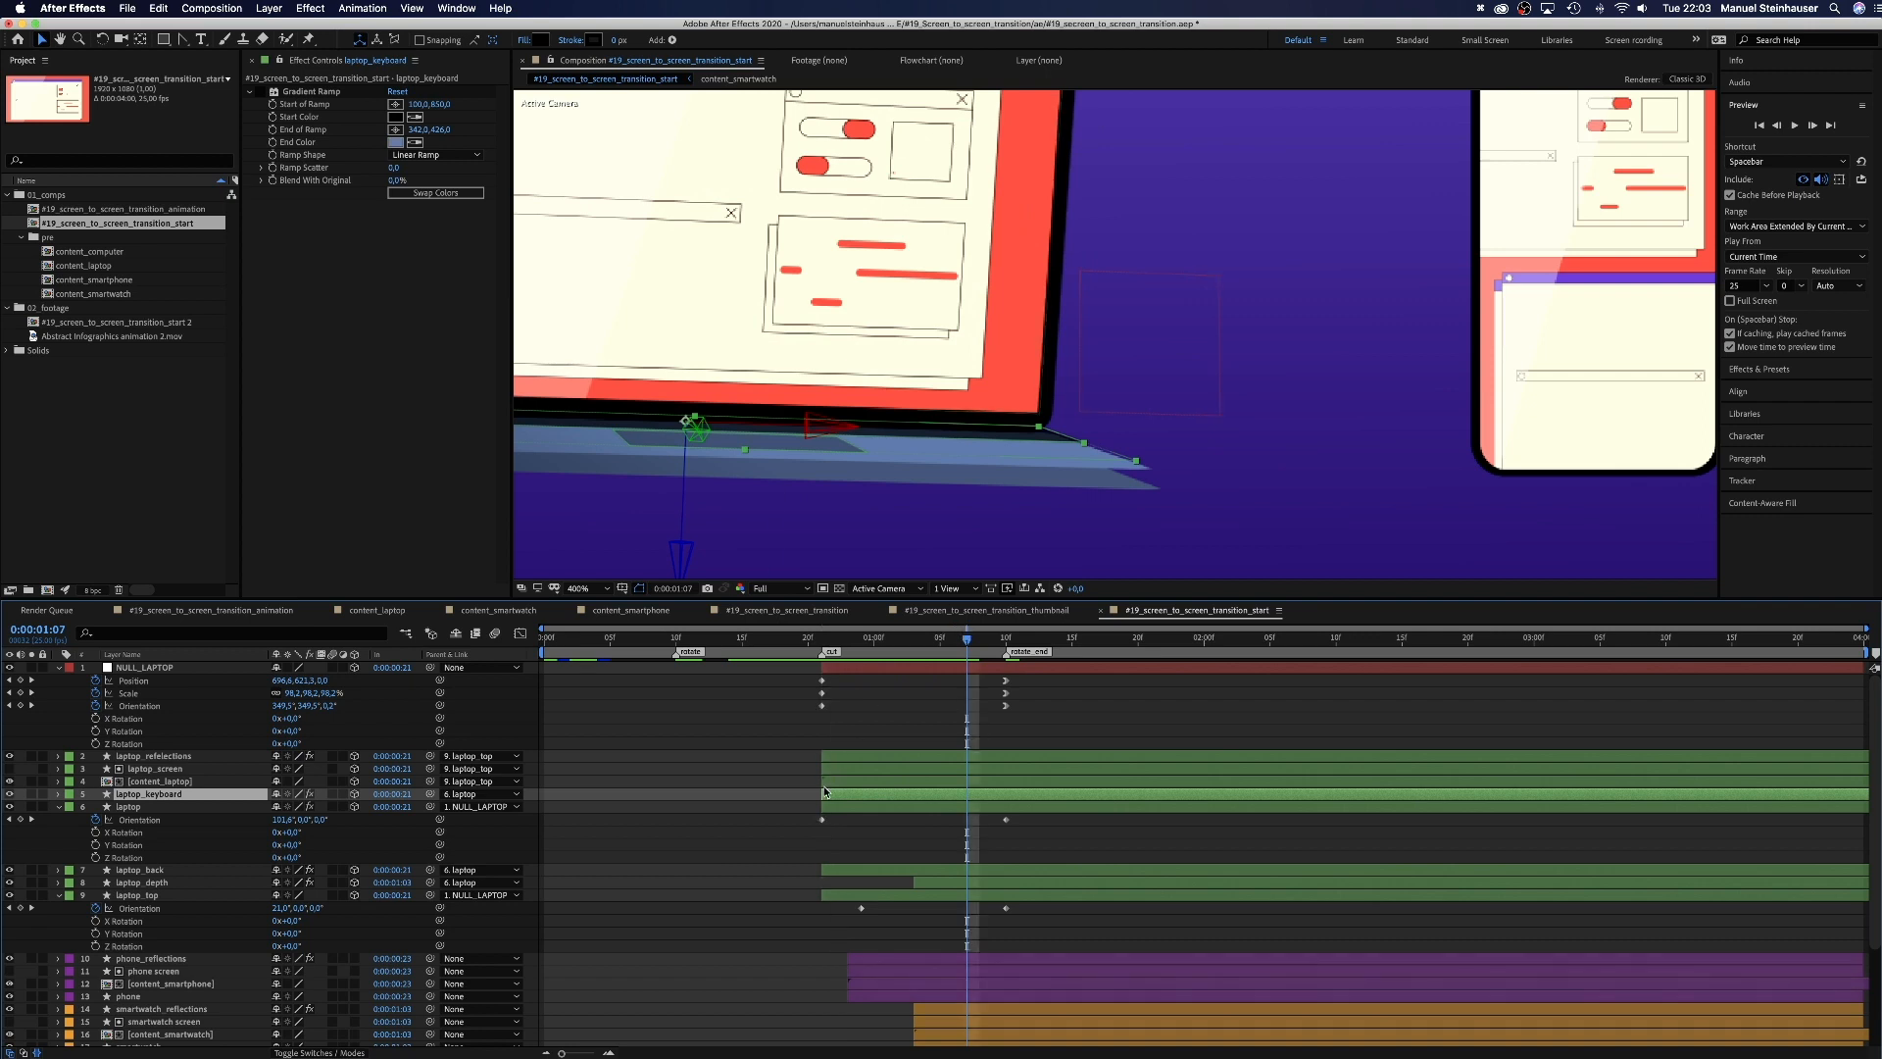
{"action": "left_click_drag", "start_coordinate": [825, 795], "coordinate": [964, 794]}
{"action": "left_click_drag", "start_coordinate": [965, 642], "coordinate": [823, 722]}
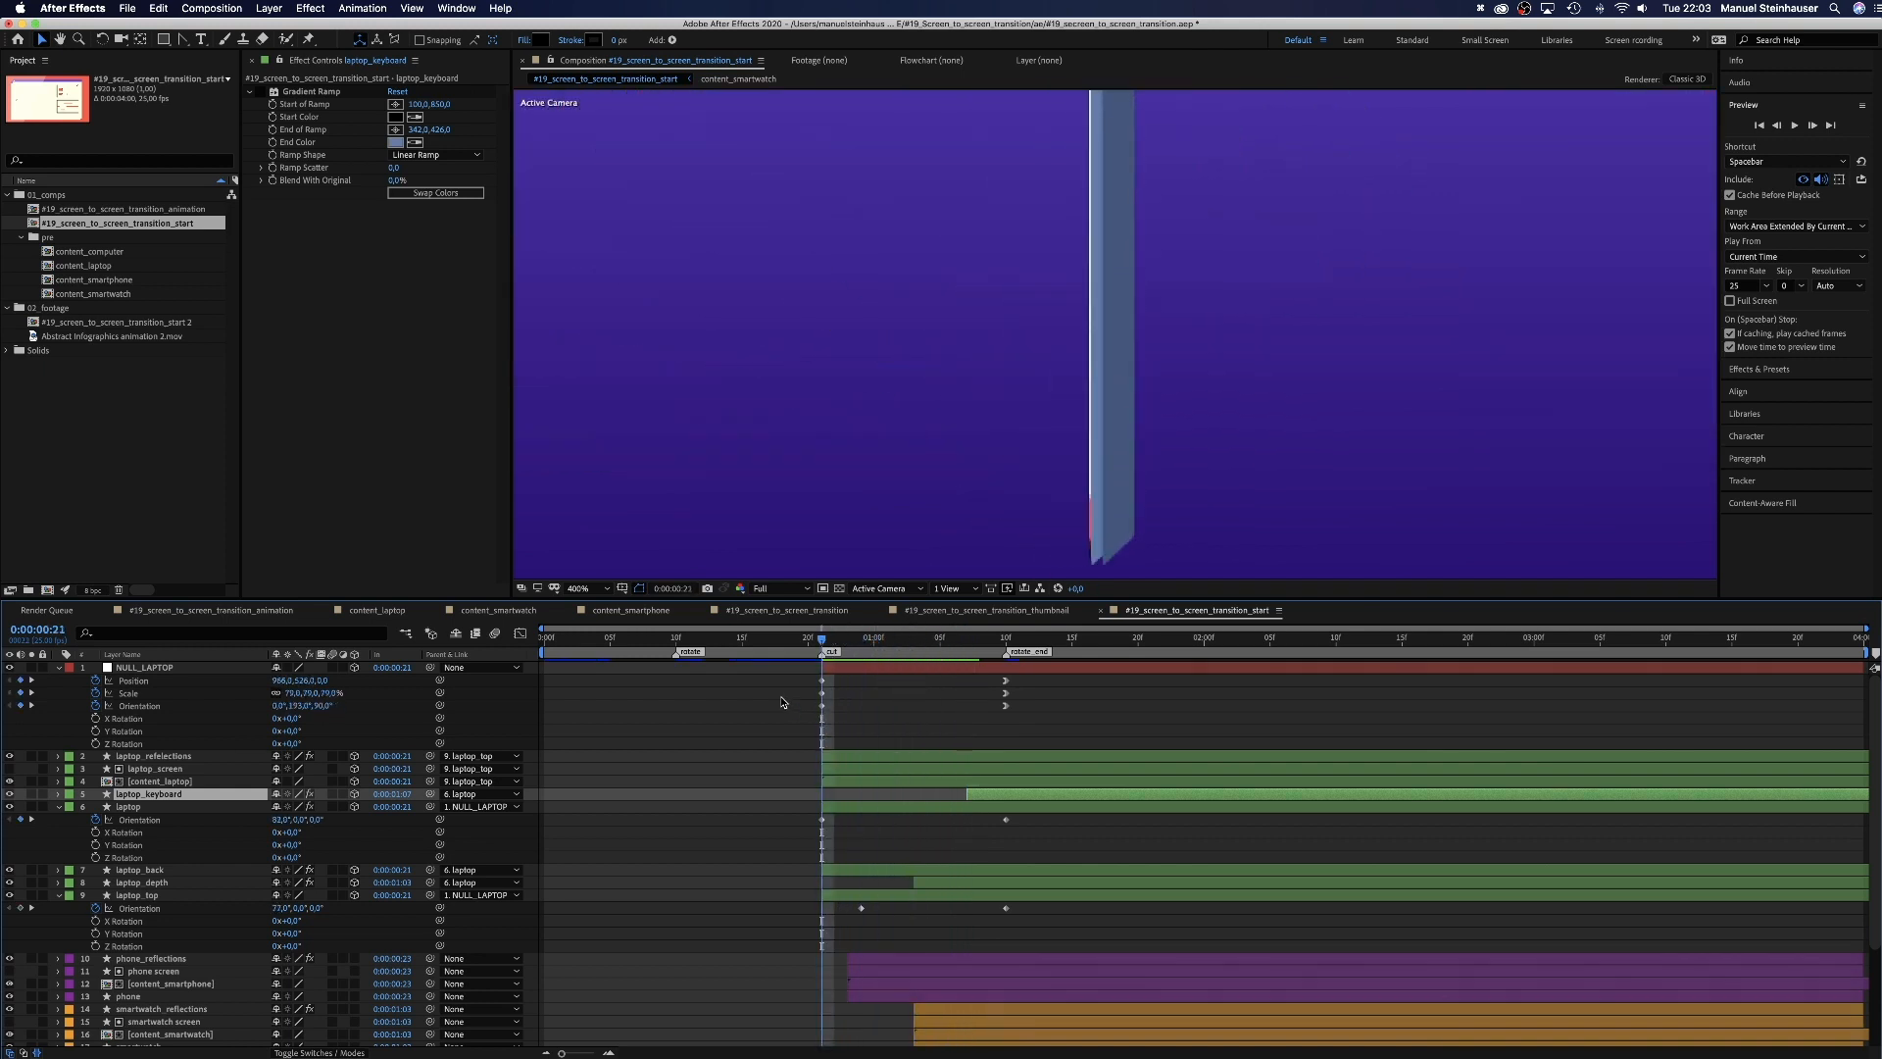
{"action": "left_click", "coordinate": [584, 588]}
{"action": "left_click", "coordinate": [588, 755]}
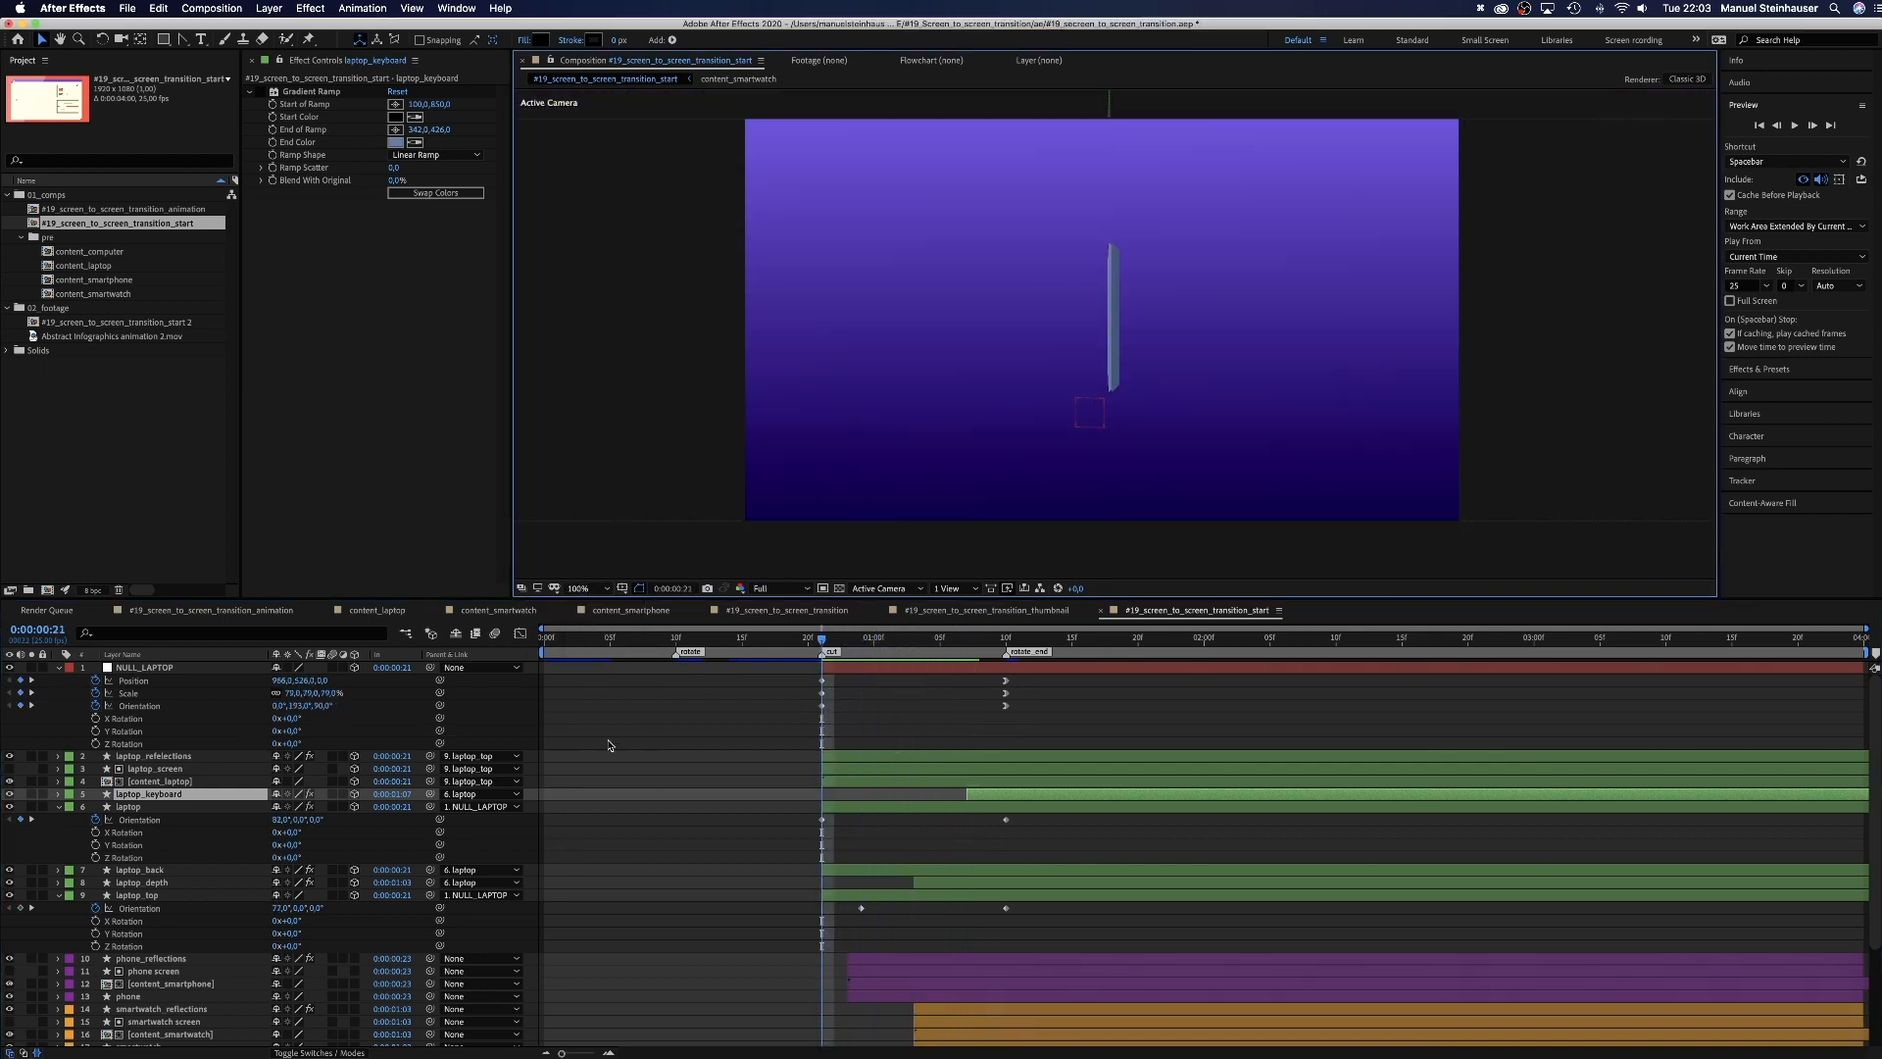
{"action": "left_click_drag", "start_coordinate": [906, 643], "coordinate": [1004, 644]}
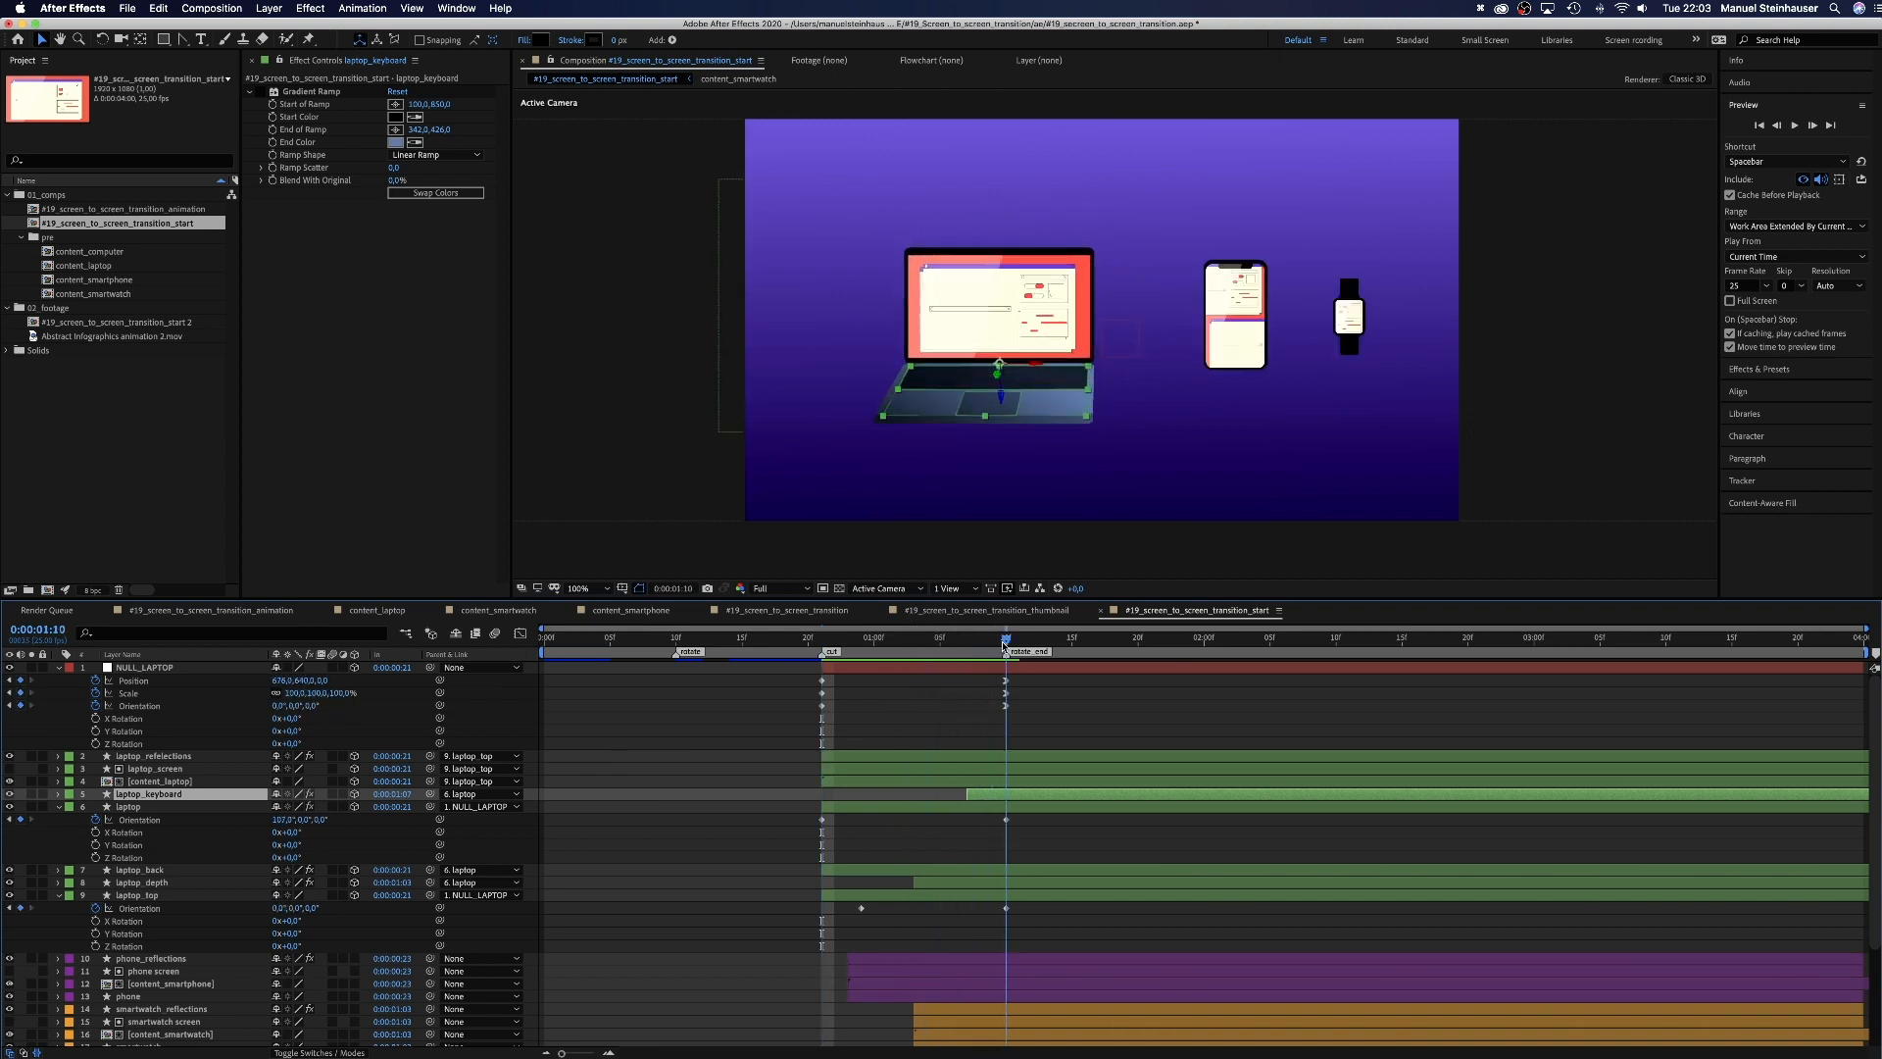
Step: Add a position keyframe to the laptop_back layer at 0:00:01:10
{"action": "left_click", "coordinate": [127, 872]}
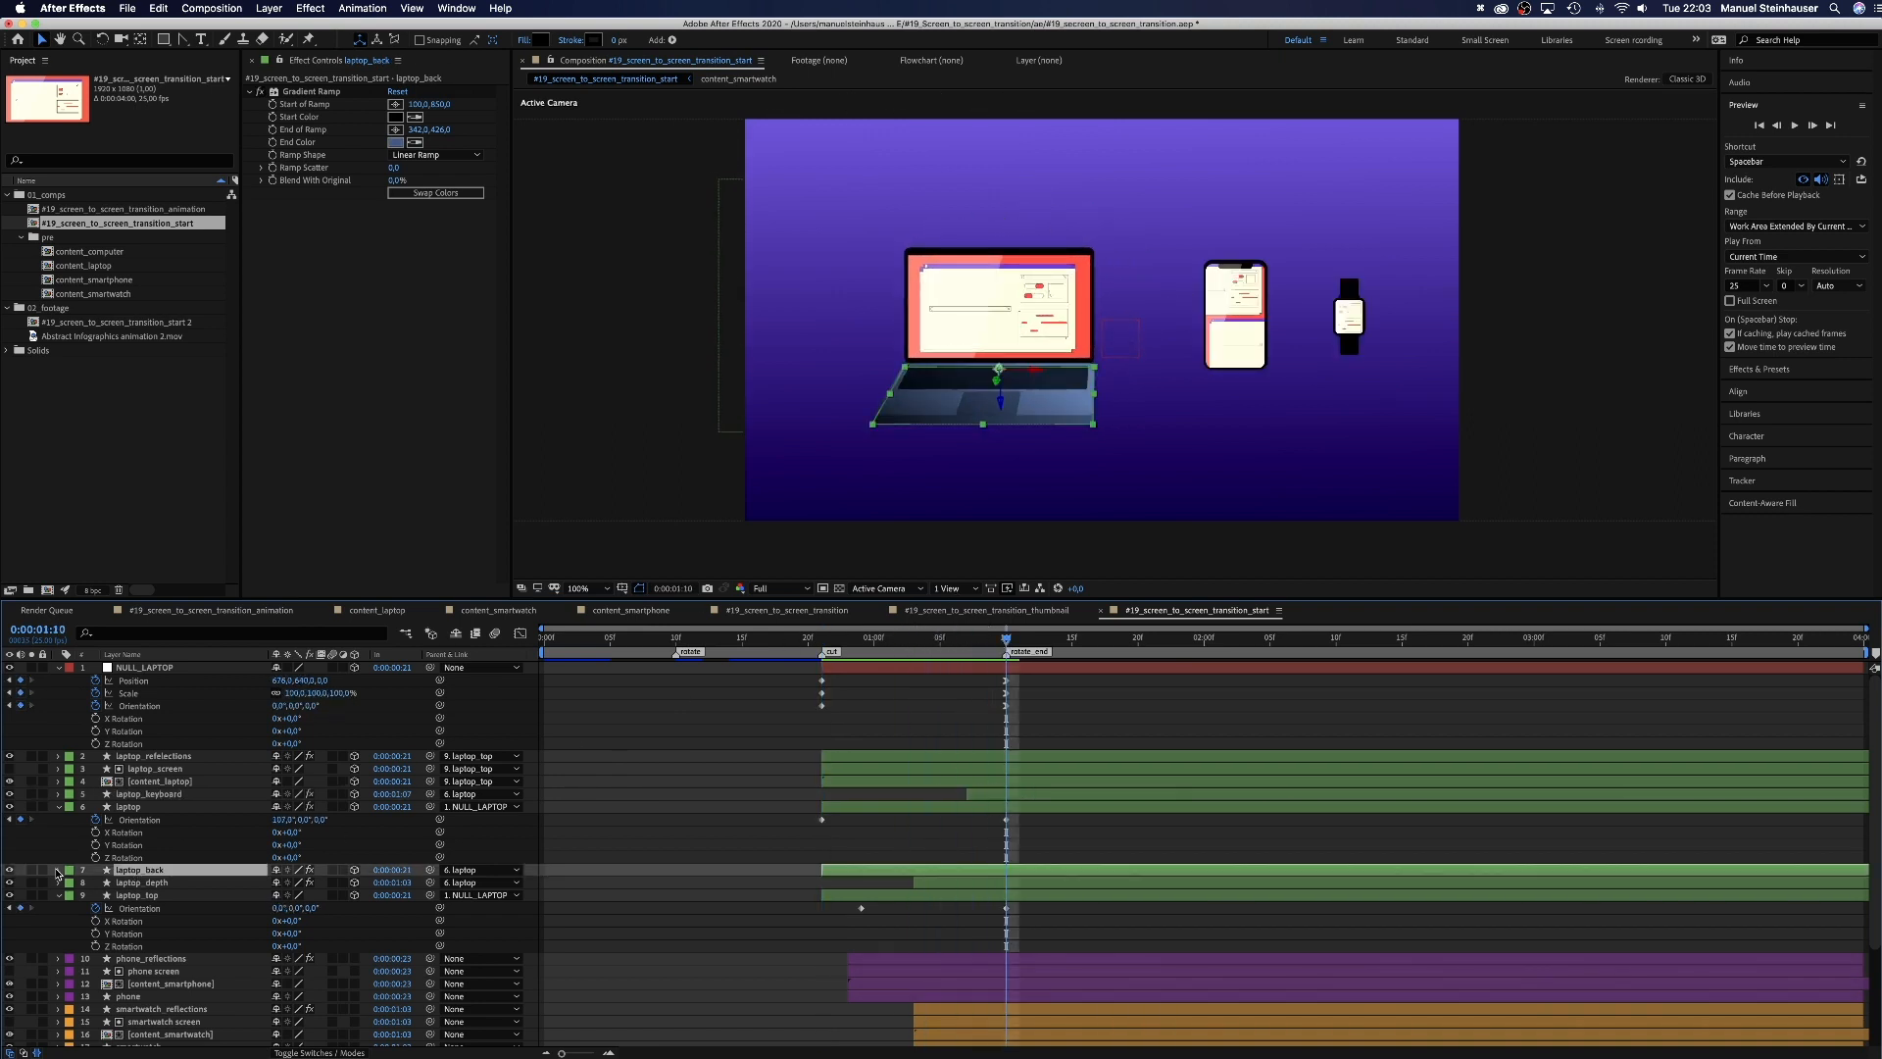
{"action": "key", "text": "p"}
{"action": "left_click", "coordinate": [95, 883]}
Step: Nudge laptop_back at frame 21 until it sits flush against the edge-on laptop, and check the motion through 0:00:01:13
{"action": "left_click_drag", "start_coordinate": [1004, 641], "coordinate": [822, 698]}
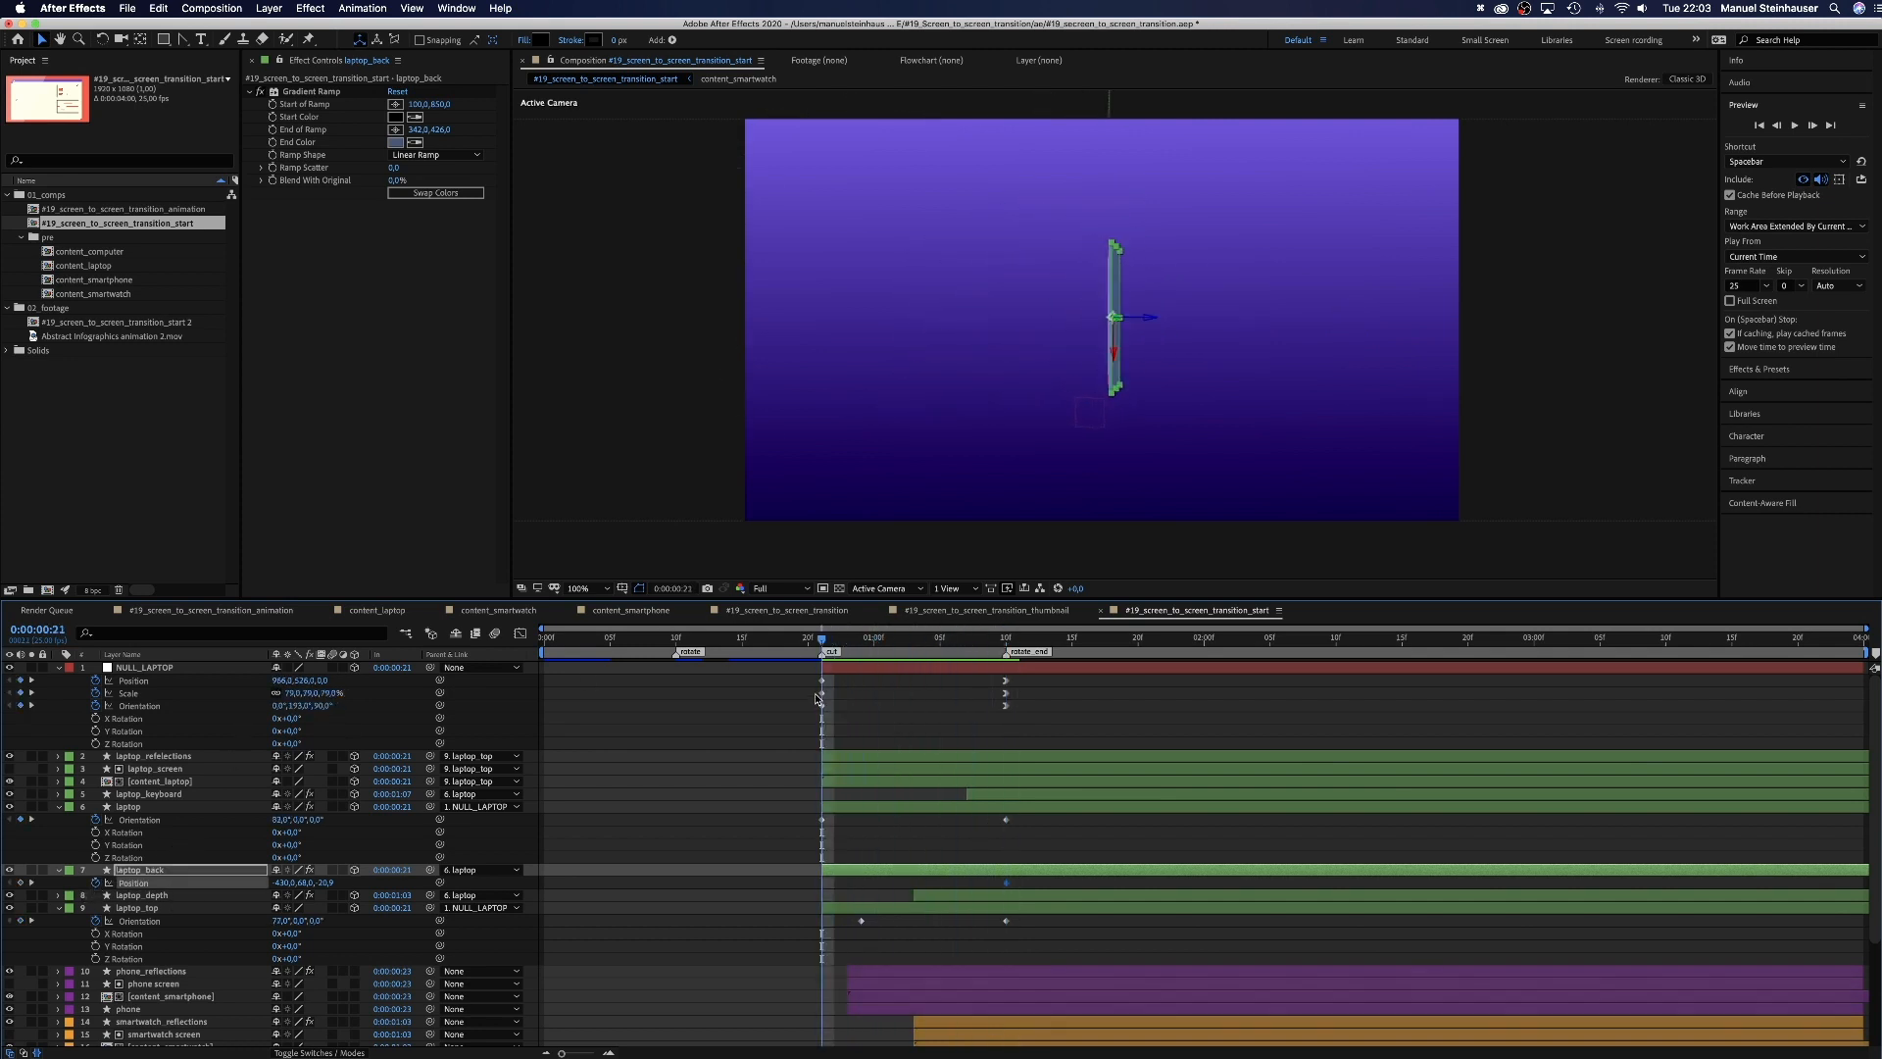
{"action": "left_click", "coordinate": [586, 588]}
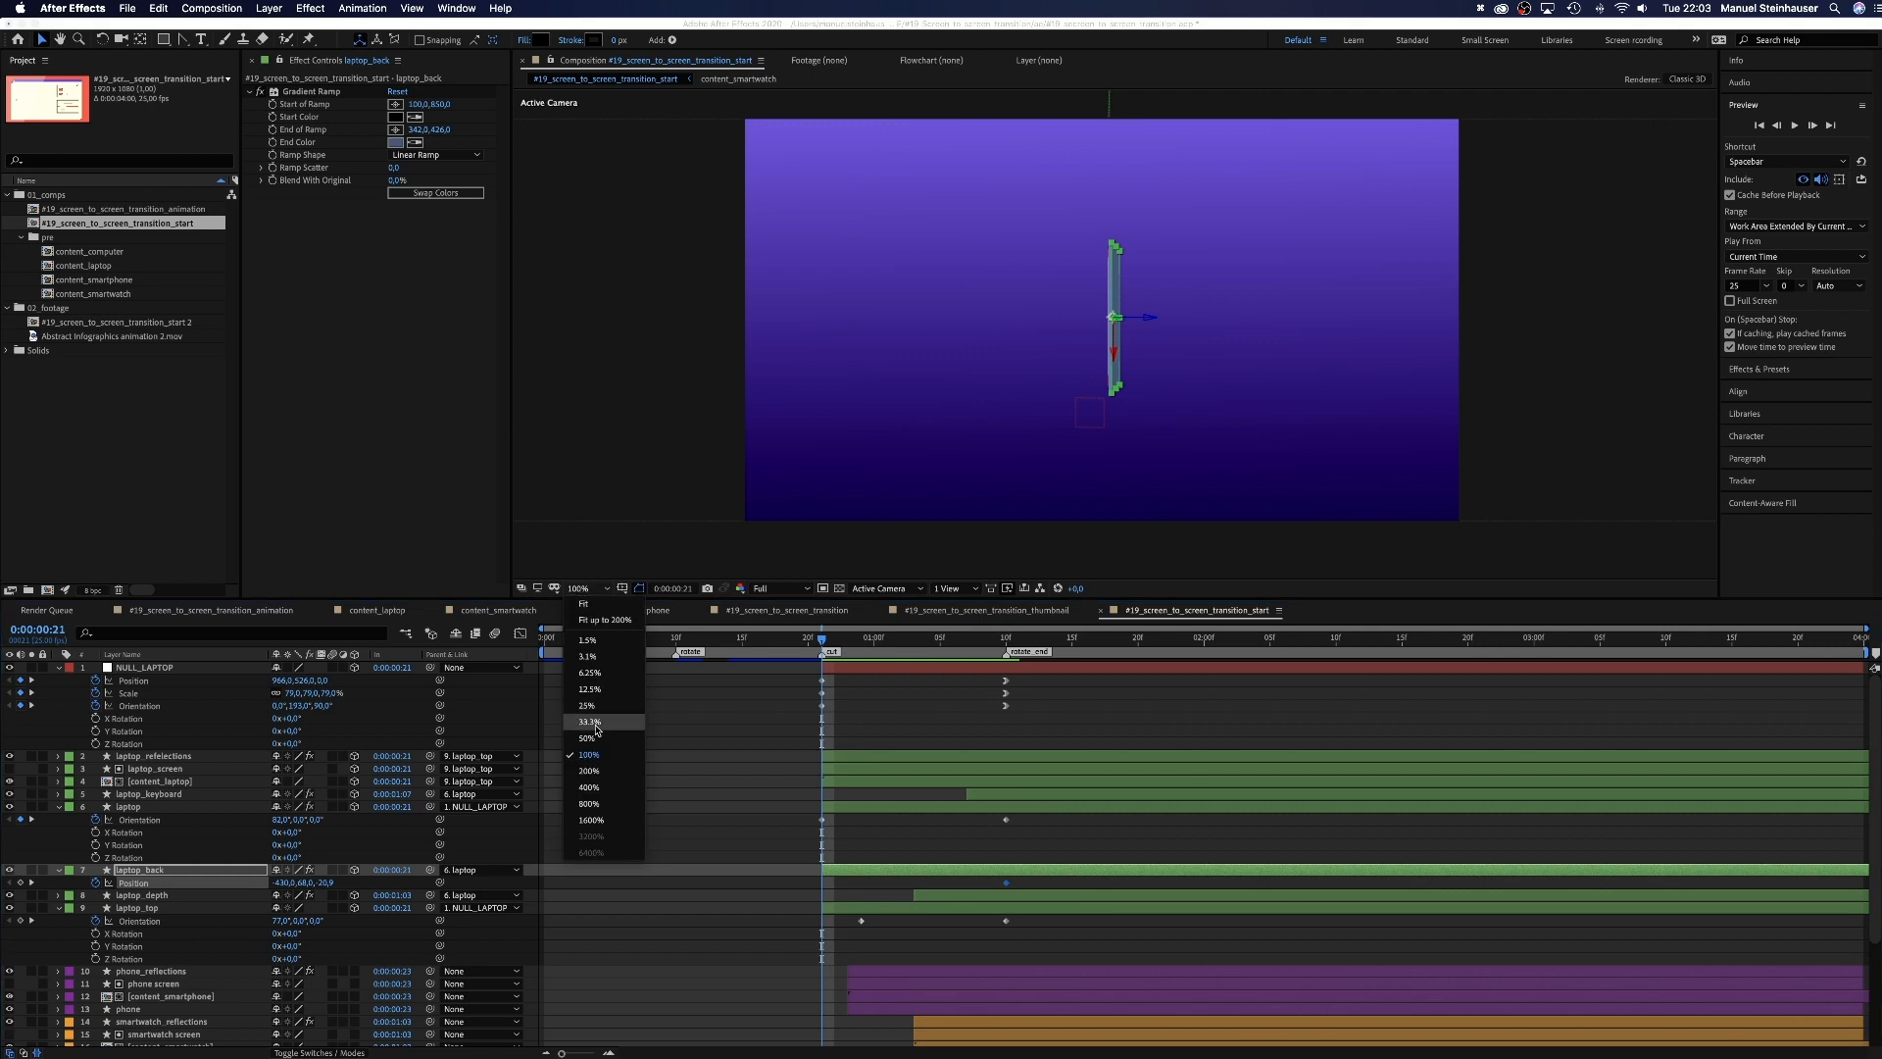
{"action": "left_click", "coordinate": [596, 784]}
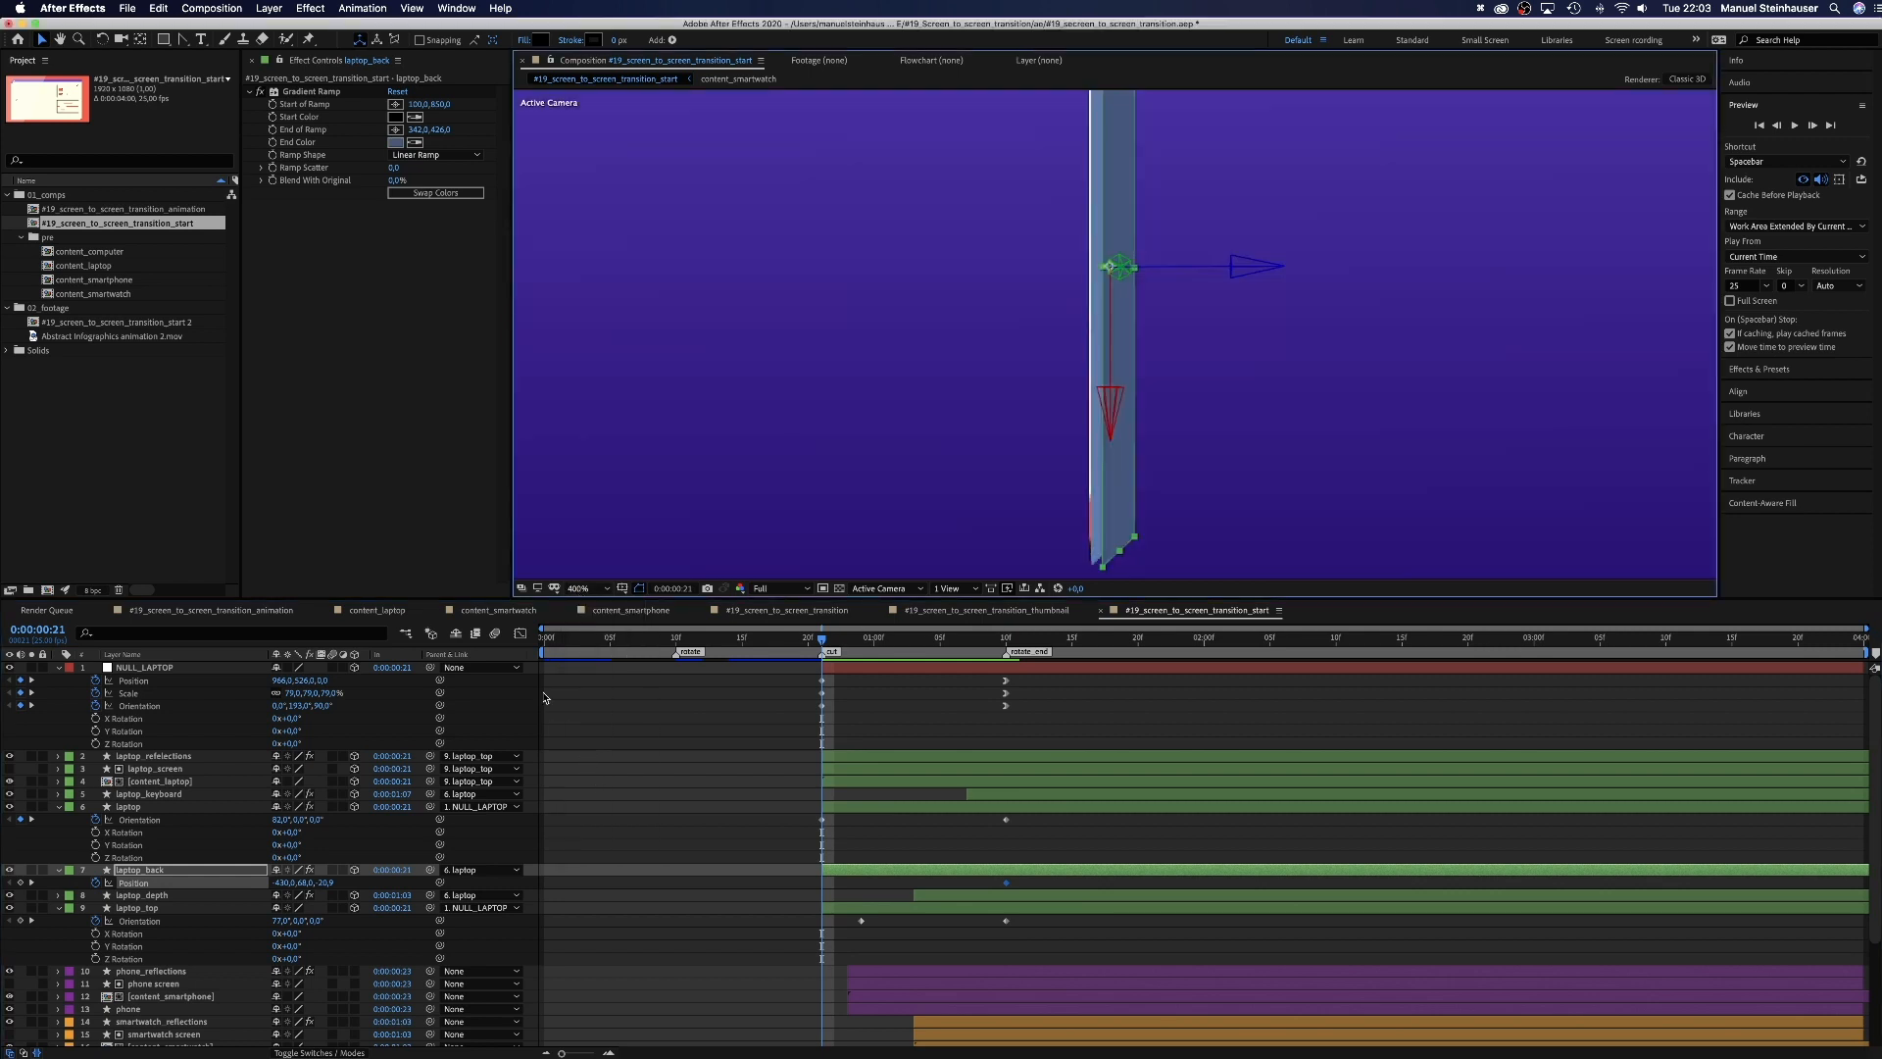
{"action": "key", "text": "Left"}
{"action": "key", "text": "Left"}
{"action": "key", "text": "Left"}
{"action": "key", "text": "Left"}
{"action": "key", "text": "Left"}
{"action": "key", "text": "Left"}
{"action": "key", "text": "Left"}
{"action": "key", "text": "Left"}
{"action": "key", "text": "Left"}
{"action": "key", "text": "Left"}
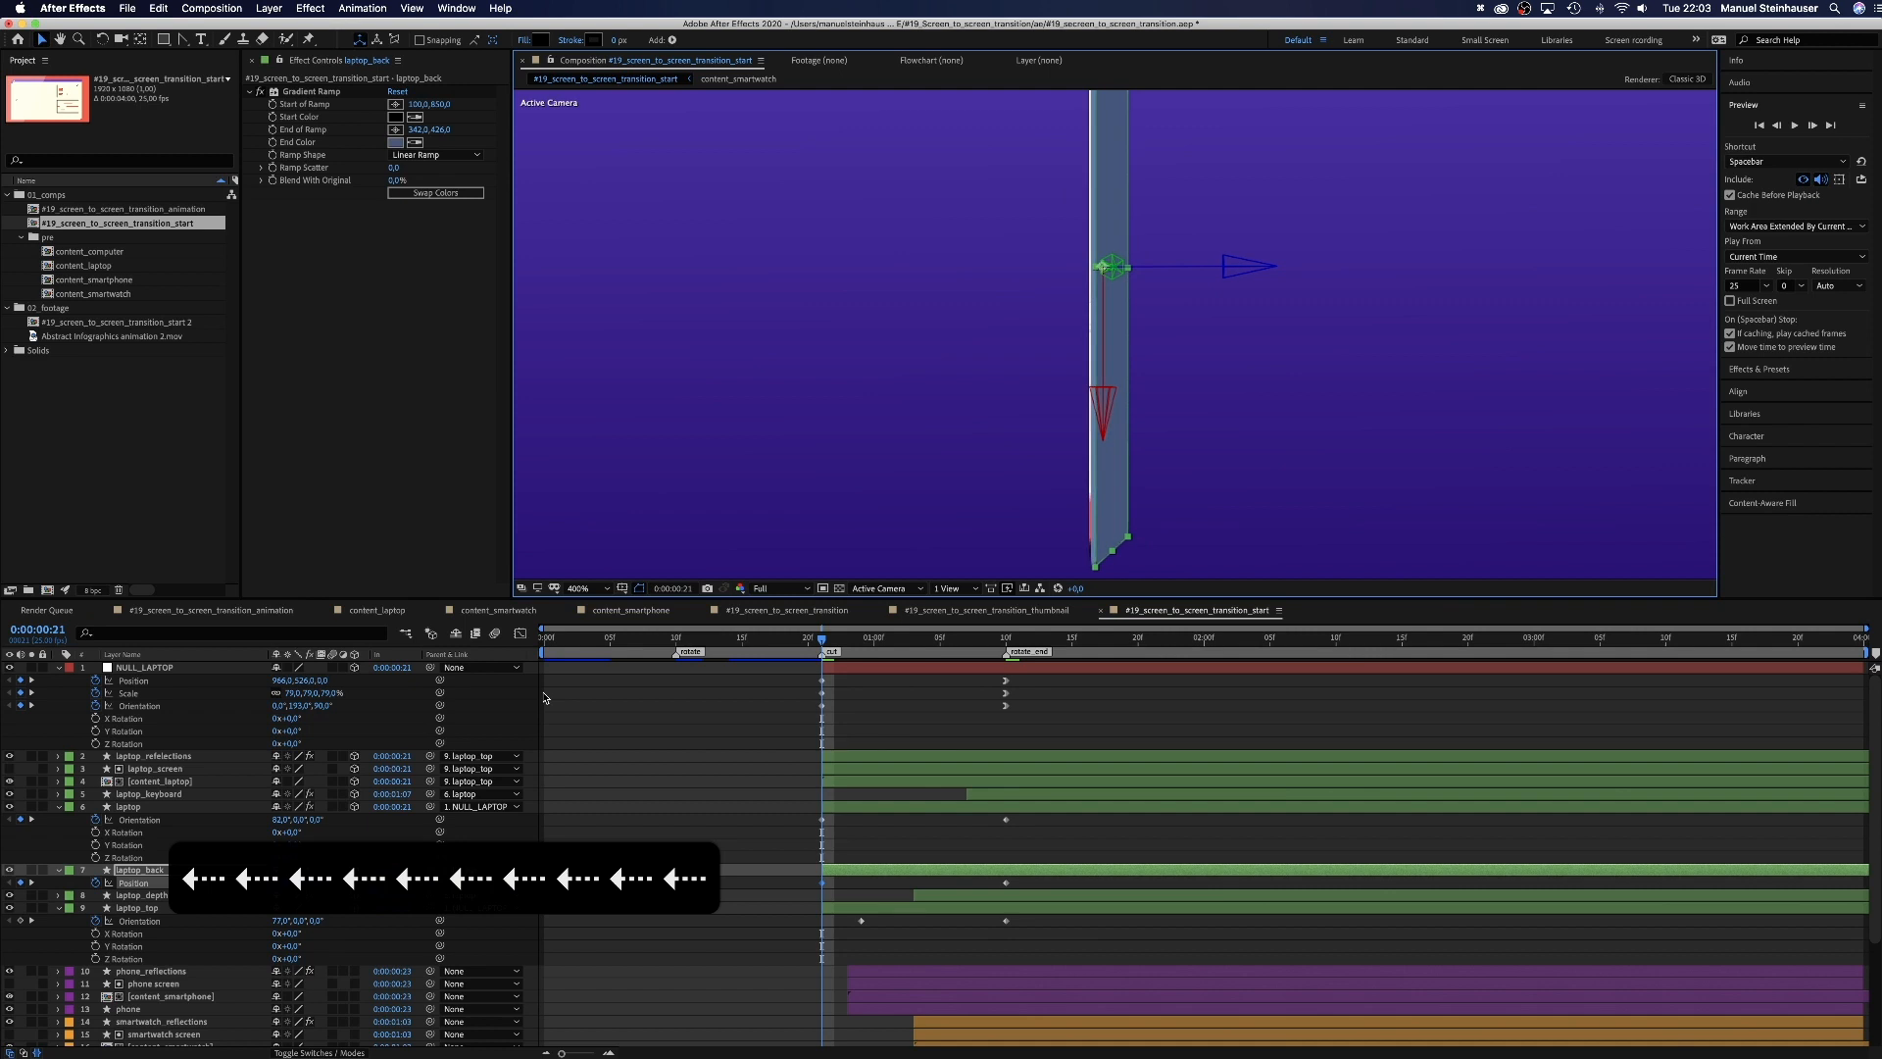
{"action": "key", "text": "Left"}
{"action": "key", "text": "Left"}
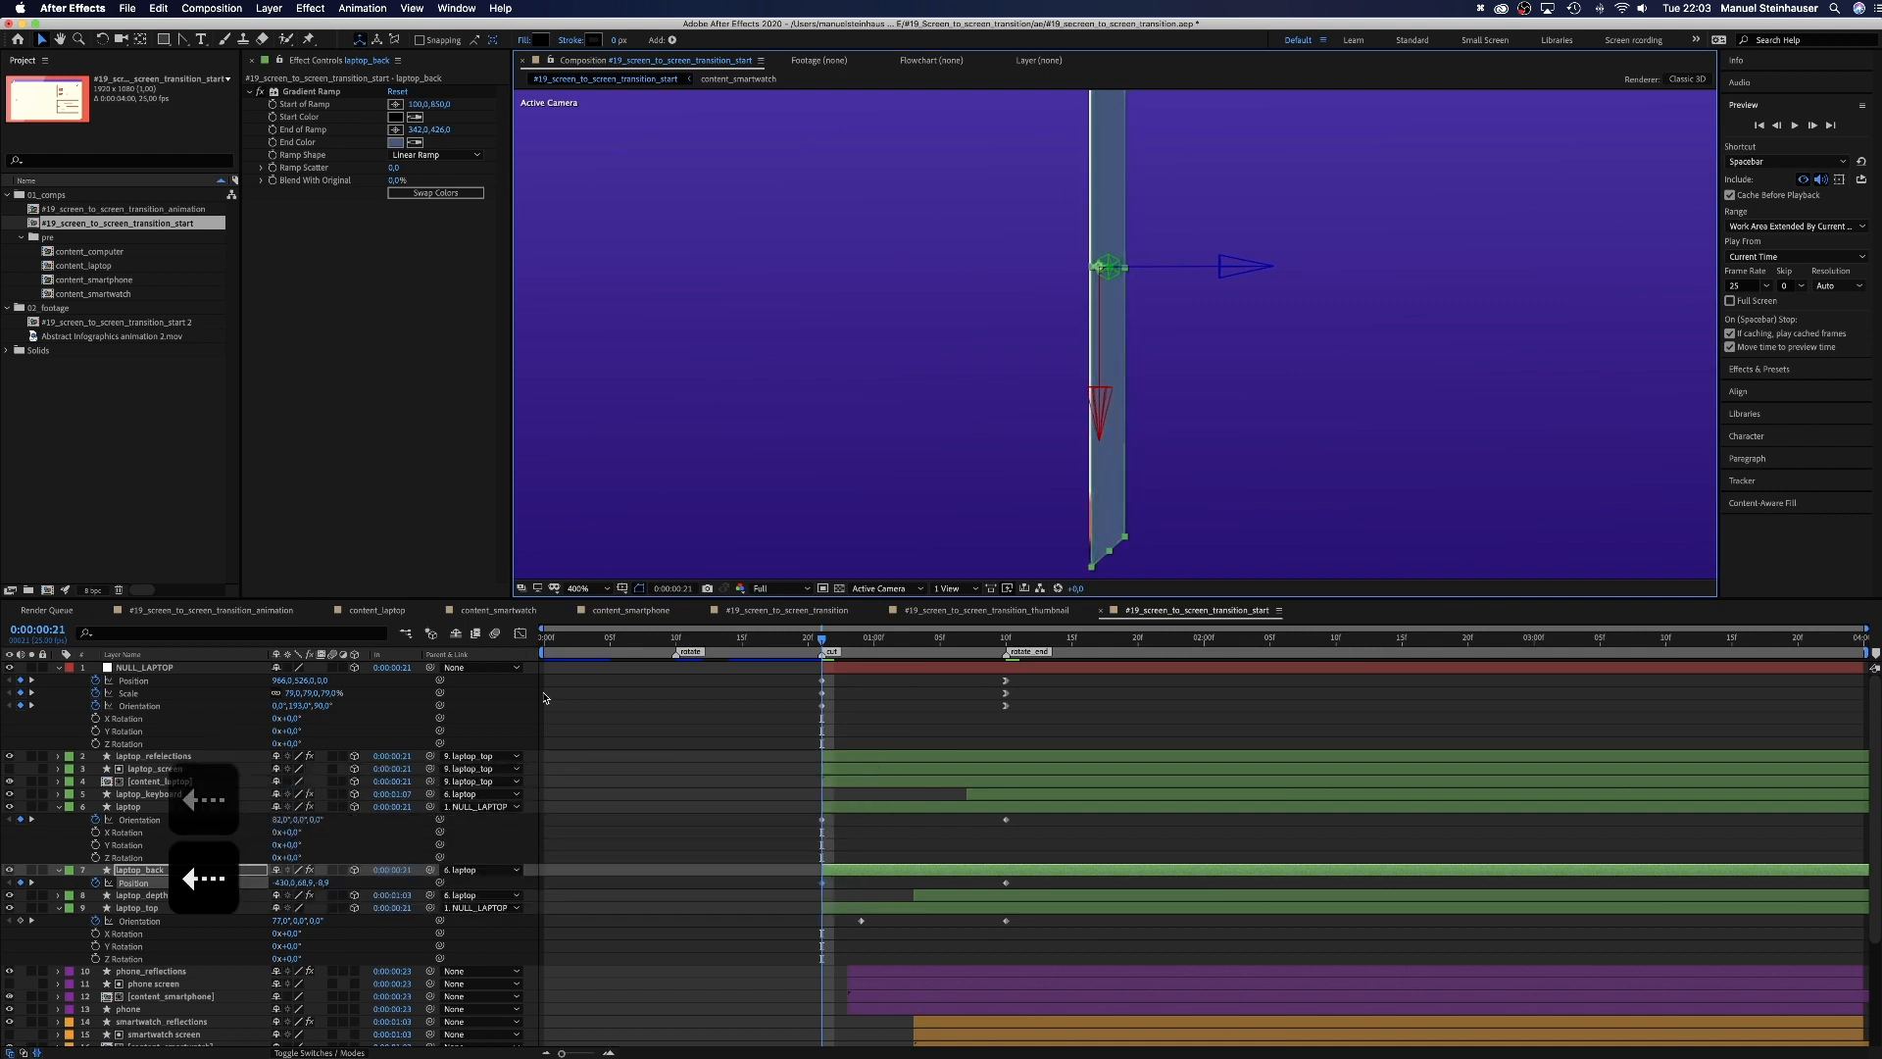
{"action": "left_click", "coordinate": [745, 823]}
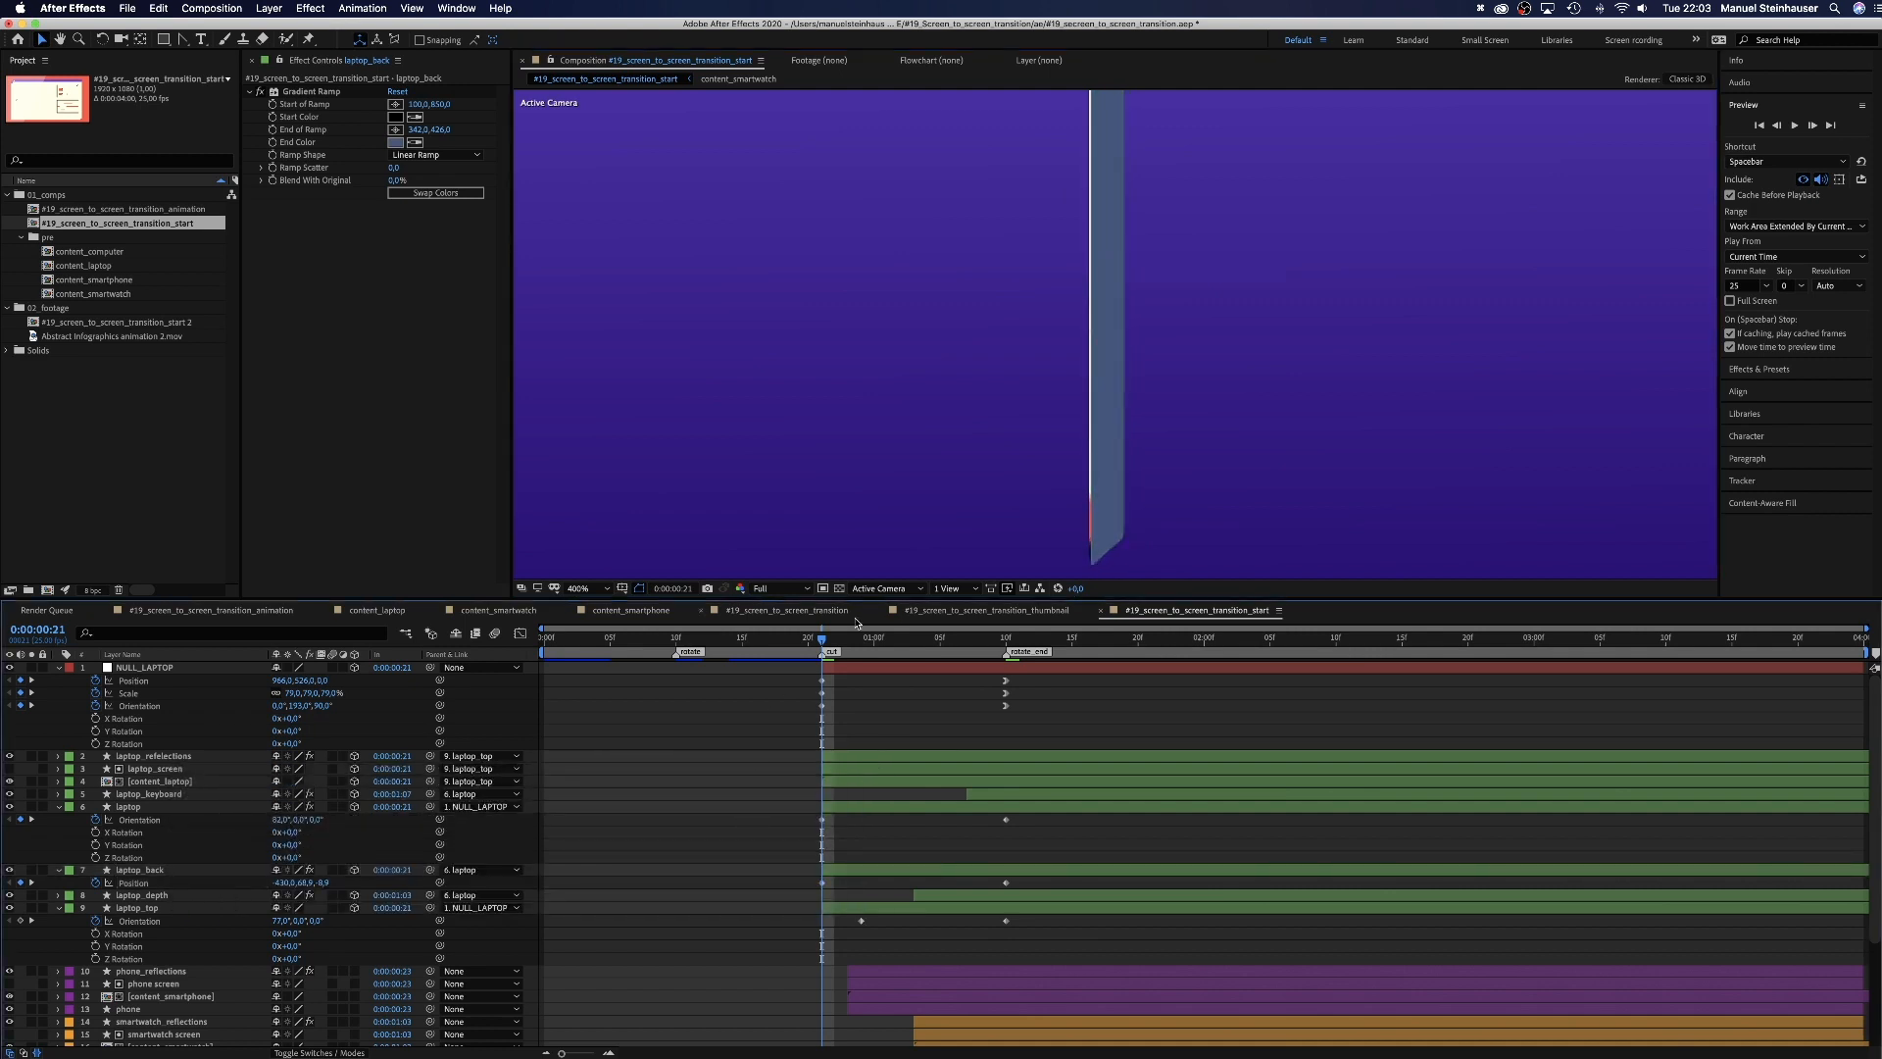
{"action": "left_click_drag", "start_coordinate": [827, 643], "coordinate": [1045, 608]}
{"action": "left_click", "coordinate": [580, 589]}
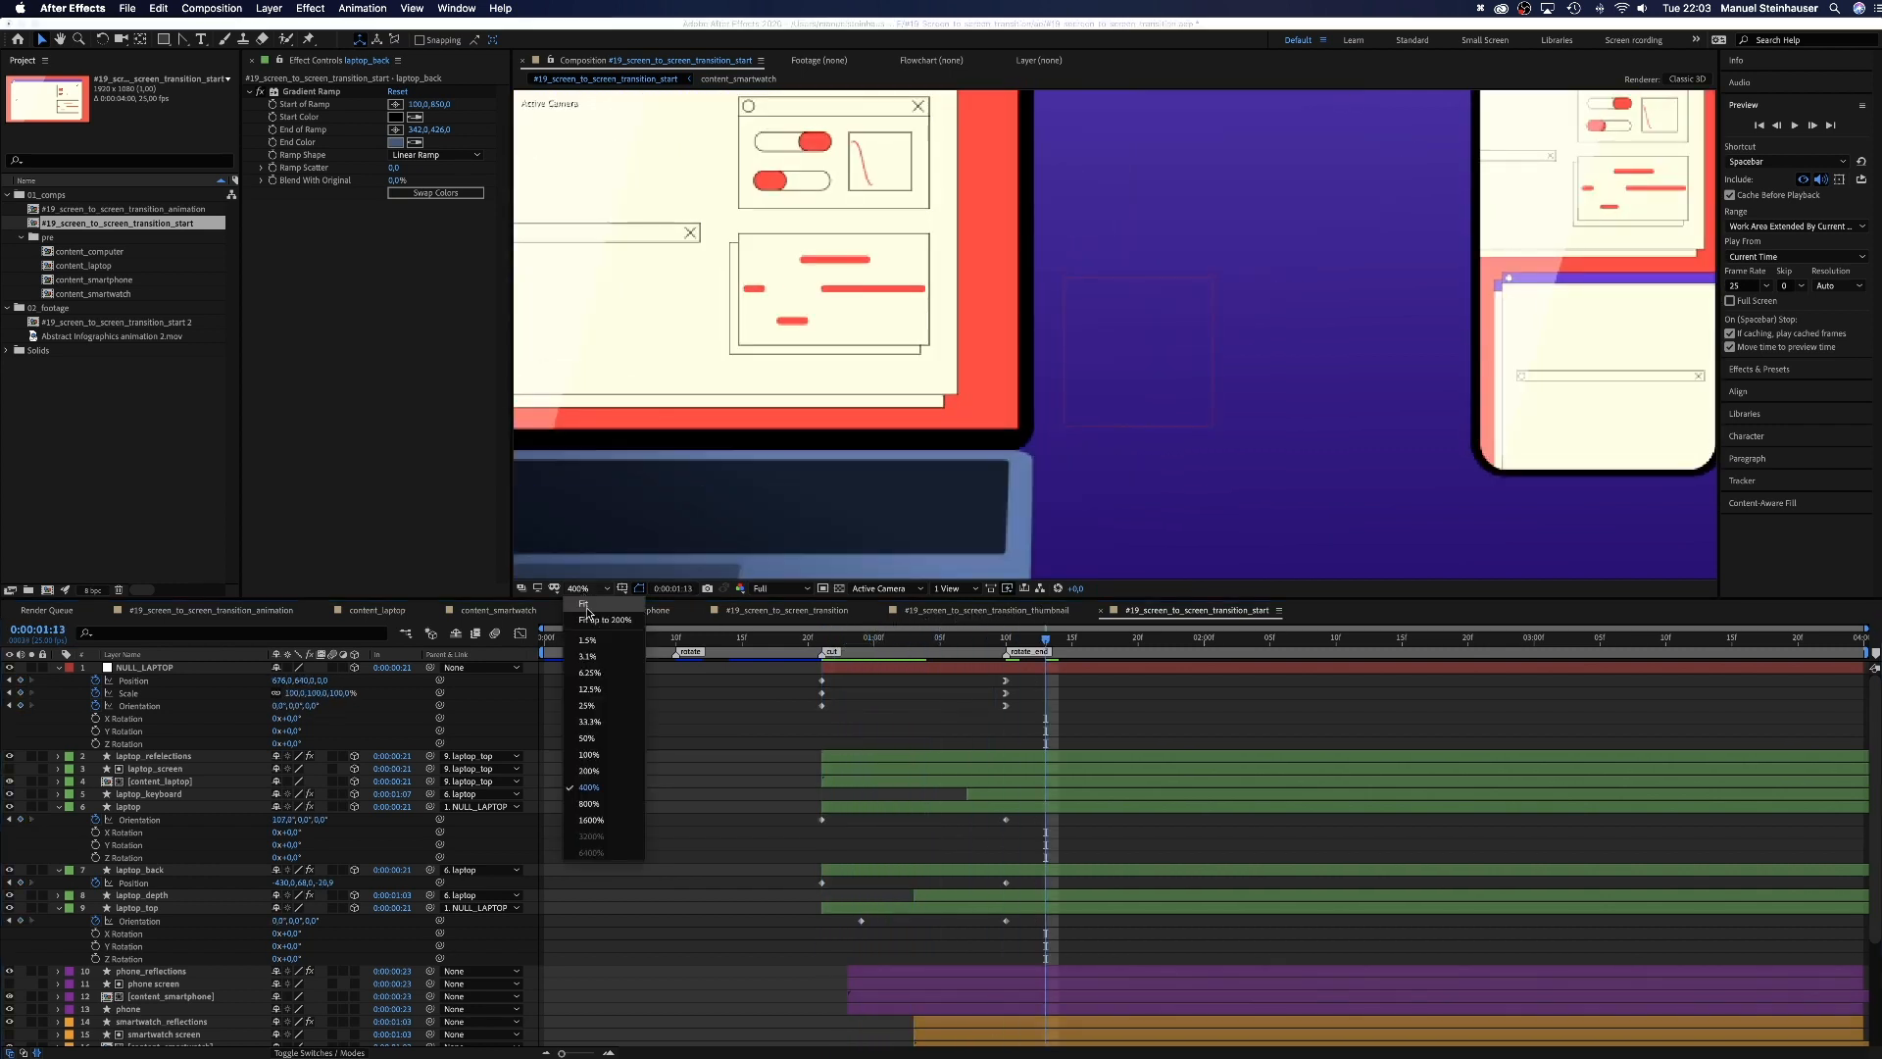
{"action": "left_click", "coordinate": [600, 751]}
Step: Trim the start of the laptop_reflections, laptop_screen and content_laptop layers to frame 22
{"action": "left_click_drag", "start_coordinate": [1046, 639], "coordinate": [823, 679]}
{"action": "left_click", "coordinate": [156, 769]}
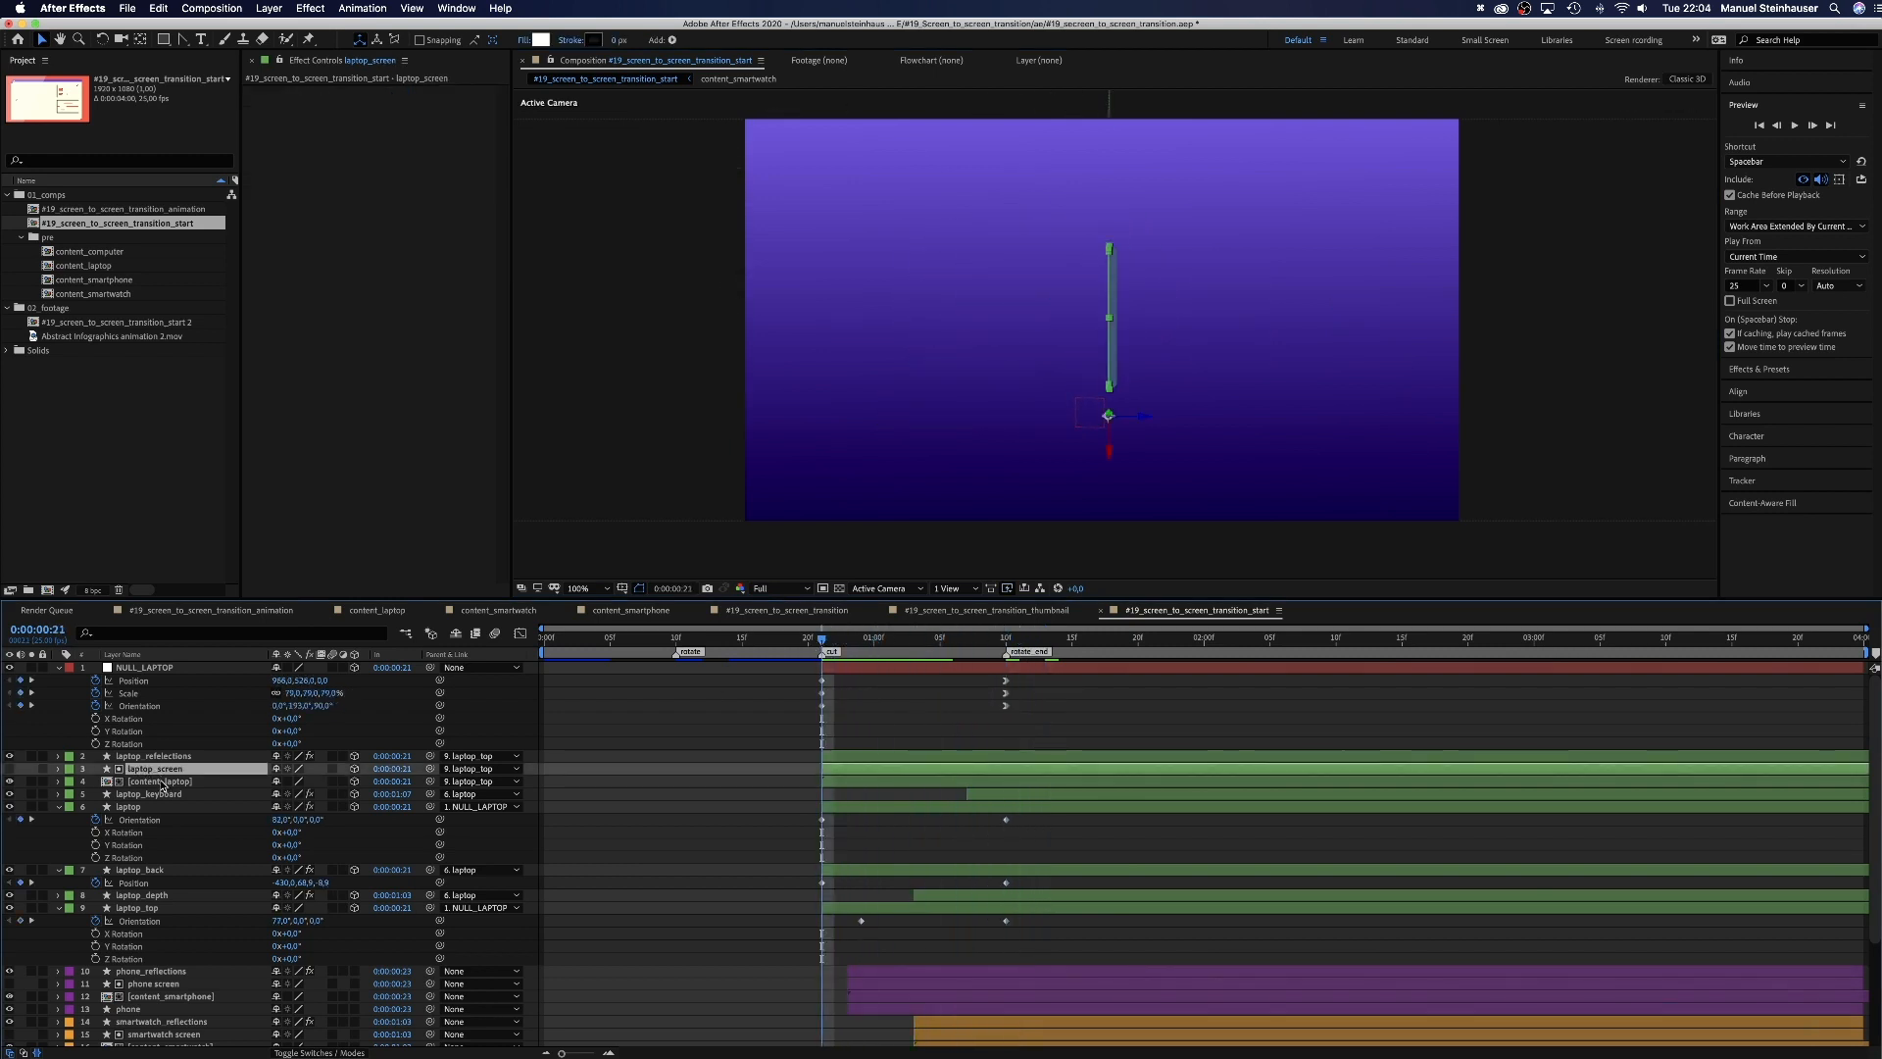
{"action": "left_click", "coordinate": [161, 783], "text": "shift"}
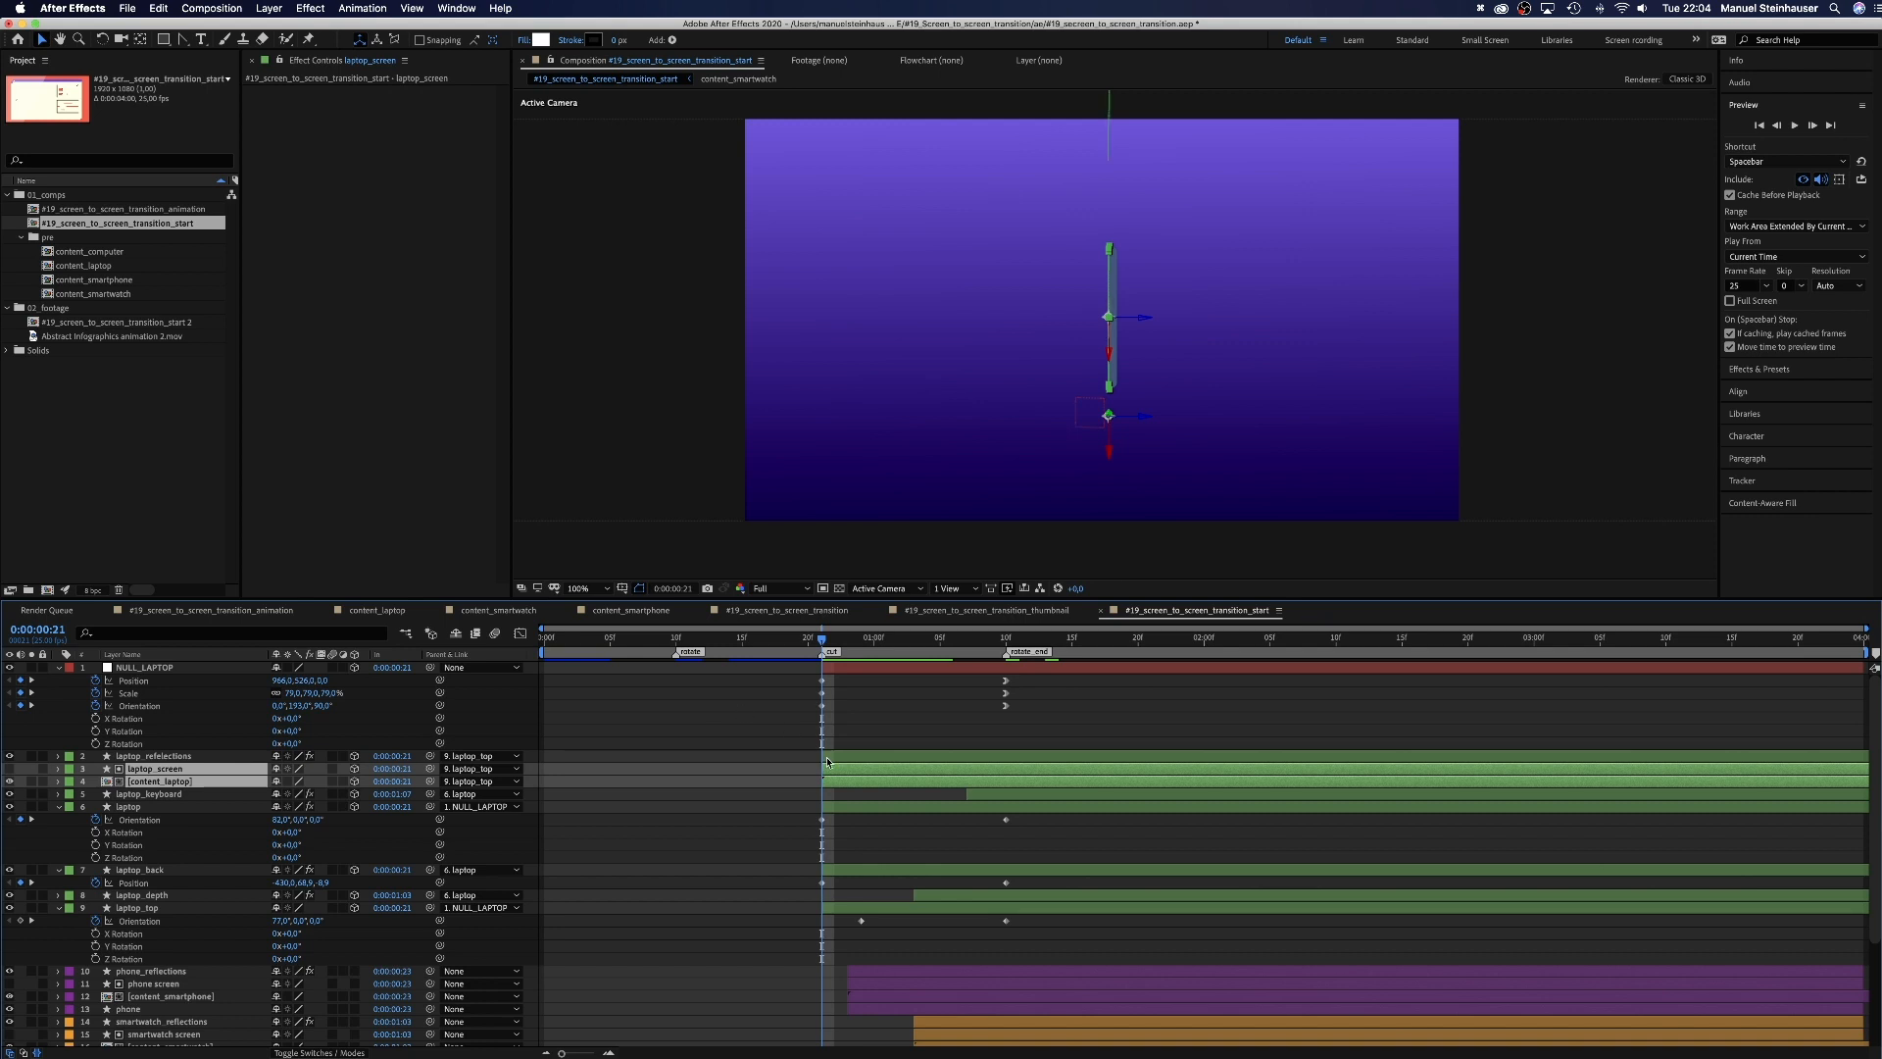
{"action": "left_click", "coordinate": [831, 757], "text": "shift"}
{"action": "left_click", "coordinate": [835, 650]}
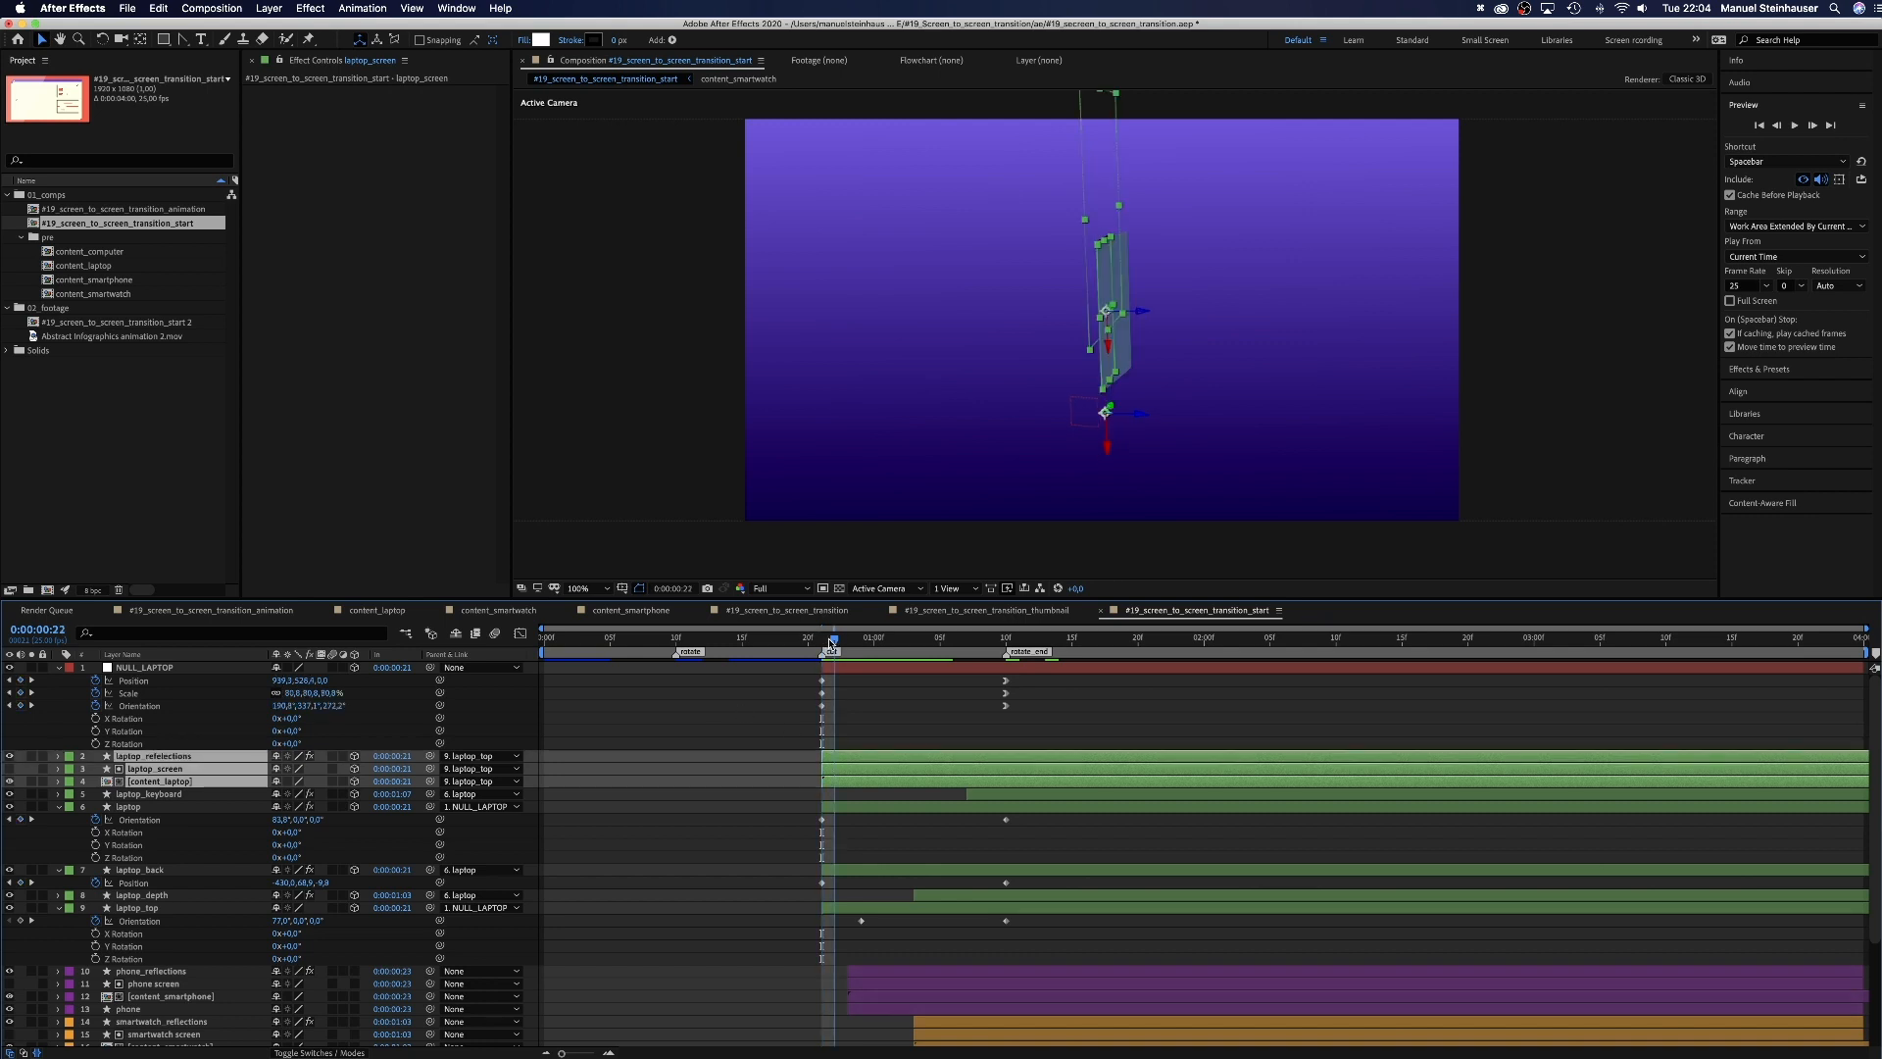
{"action": "left_click_drag", "start_coordinate": [827, 756], "coordinate": [839, 755]}
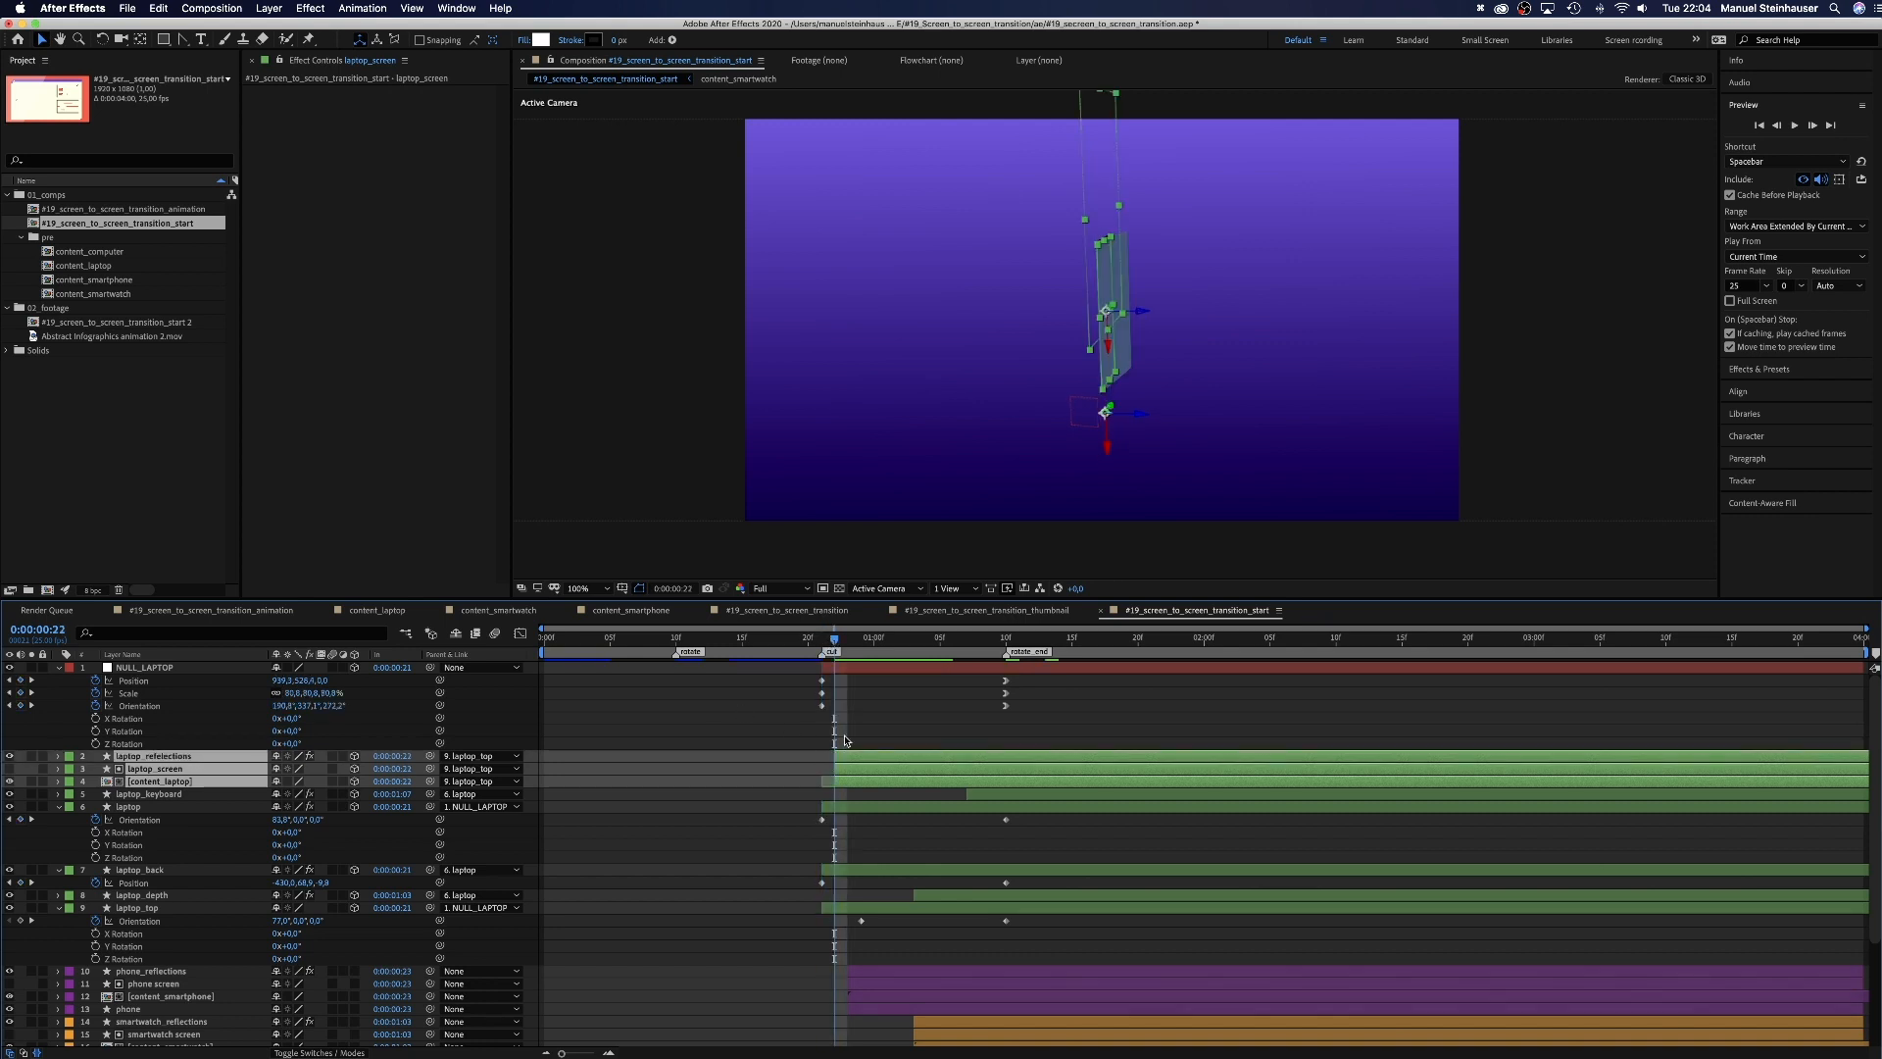
{"action": "left_click", "coordinate": [848, 742]}
Step: Ease the laptop, laptop_back and laptop_top keyframes at 0:00:01:10 with the keyframe assistant
{"action": "left_click_drag", "start_coordinate": [849, 641], "coordinate": [1003, 647]}
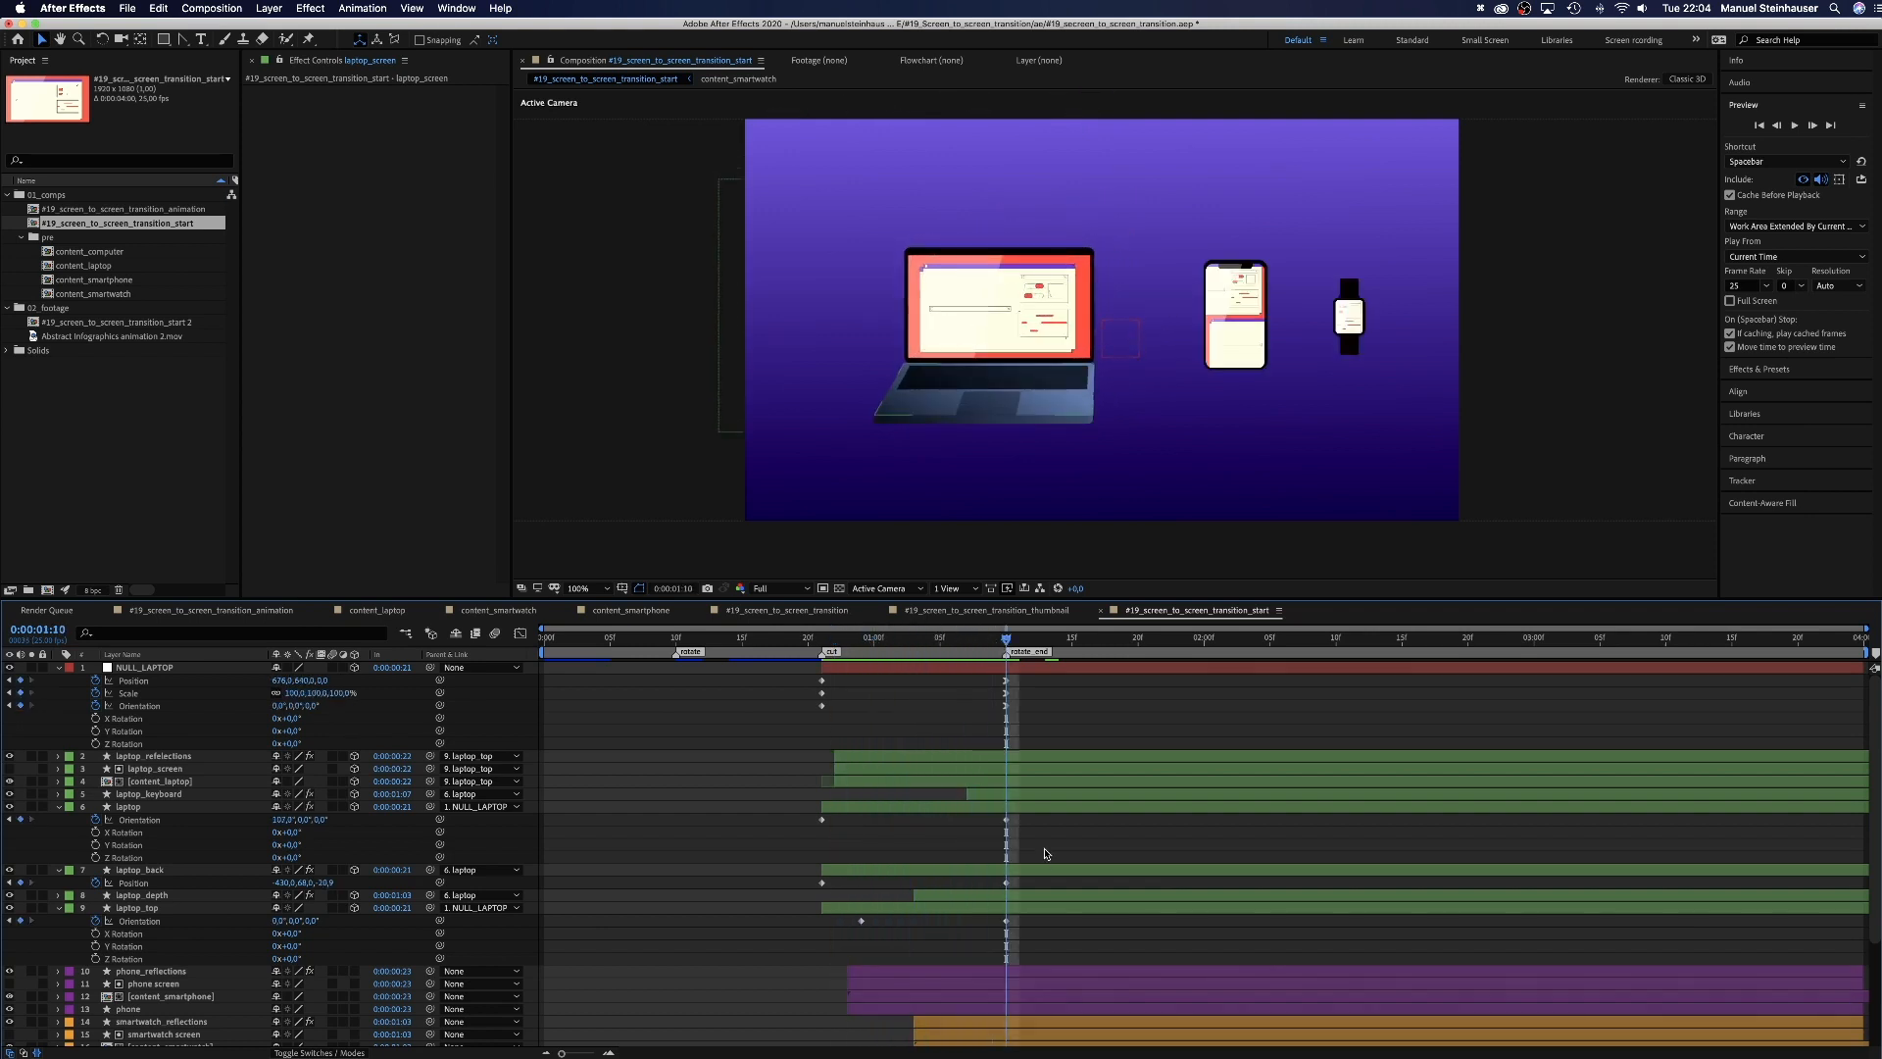
{"action": "left_click_drag", "start_coordinate": [1027, 813], "coordinate": [981, 938]}
{"action": "right_click", "coordinate": [1007, 821]}
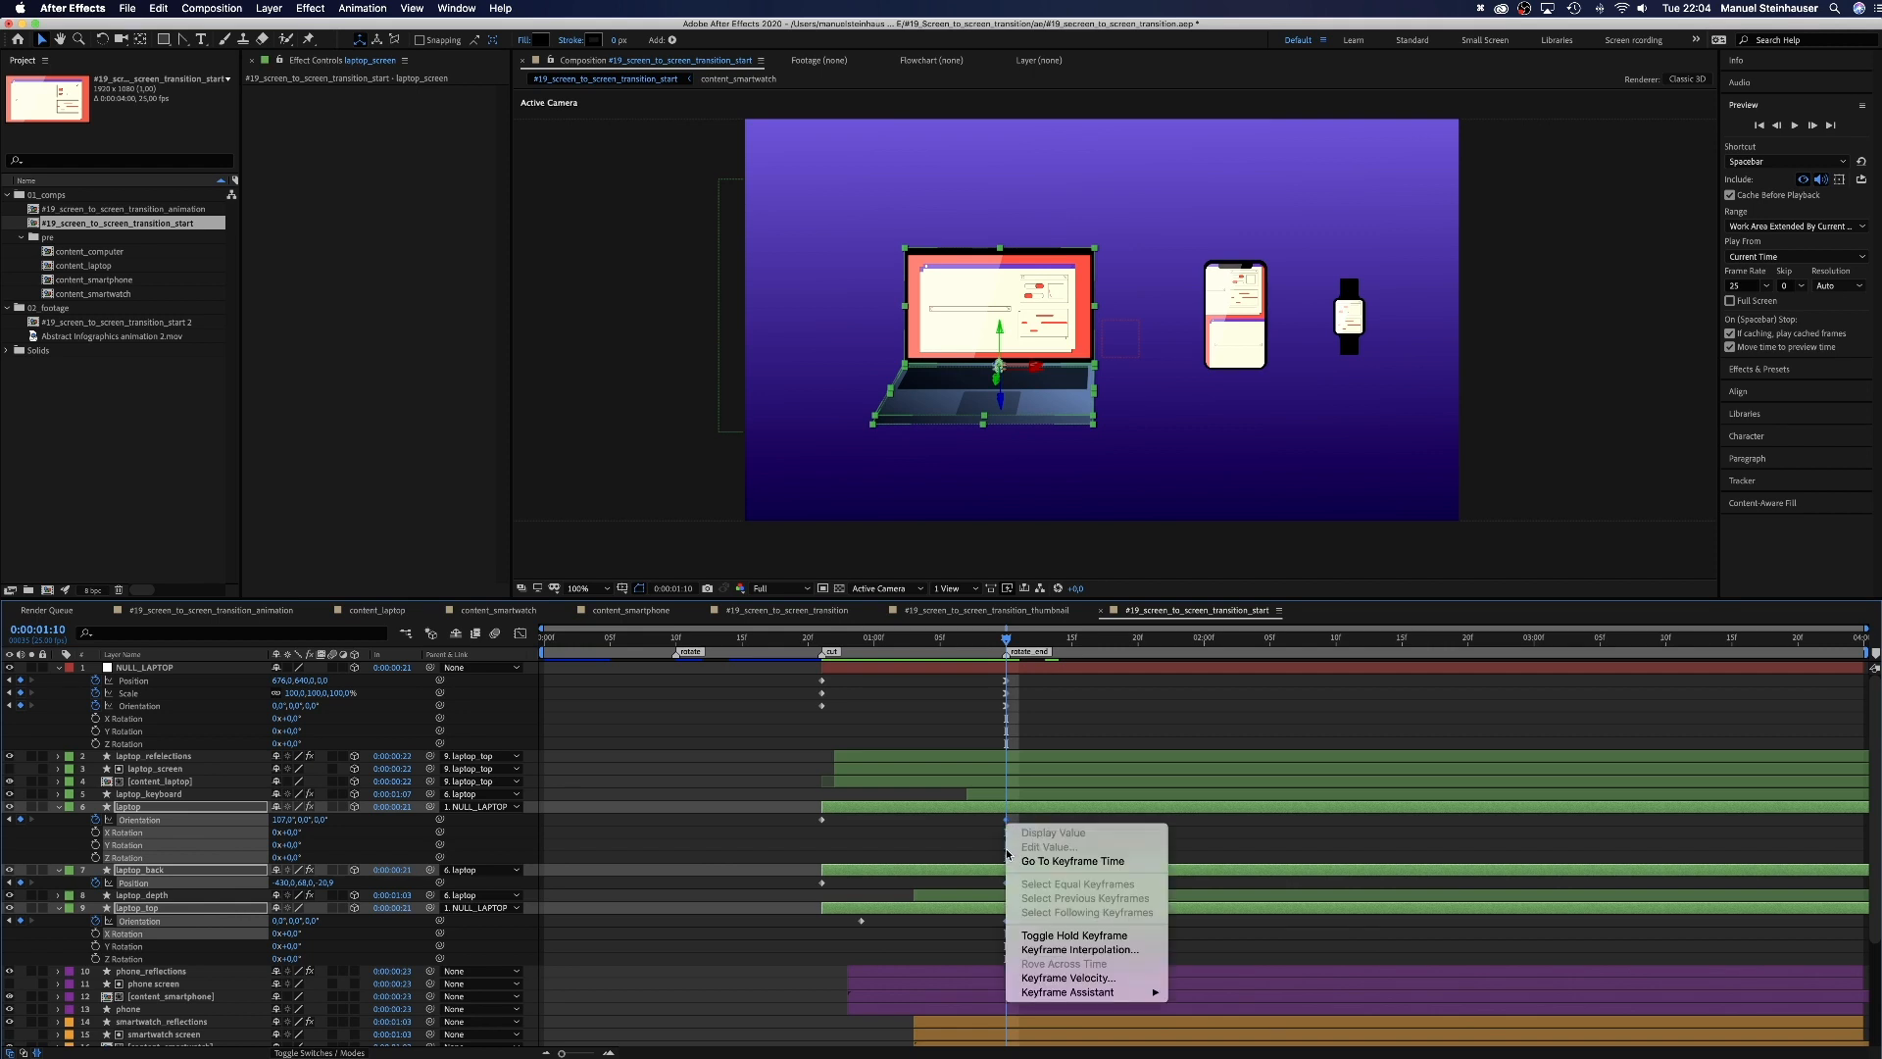
{"action": "mouse_move", "coordinate": [1060, 992]}
{"action": "left_click", "coordinate": [1216, 986]}
{"action": "left_click", "coordinate": [992, 641]}
{"action": "left_click_drag", "start_coordinate": [991, 641], "coordinate": [1006, 715]}
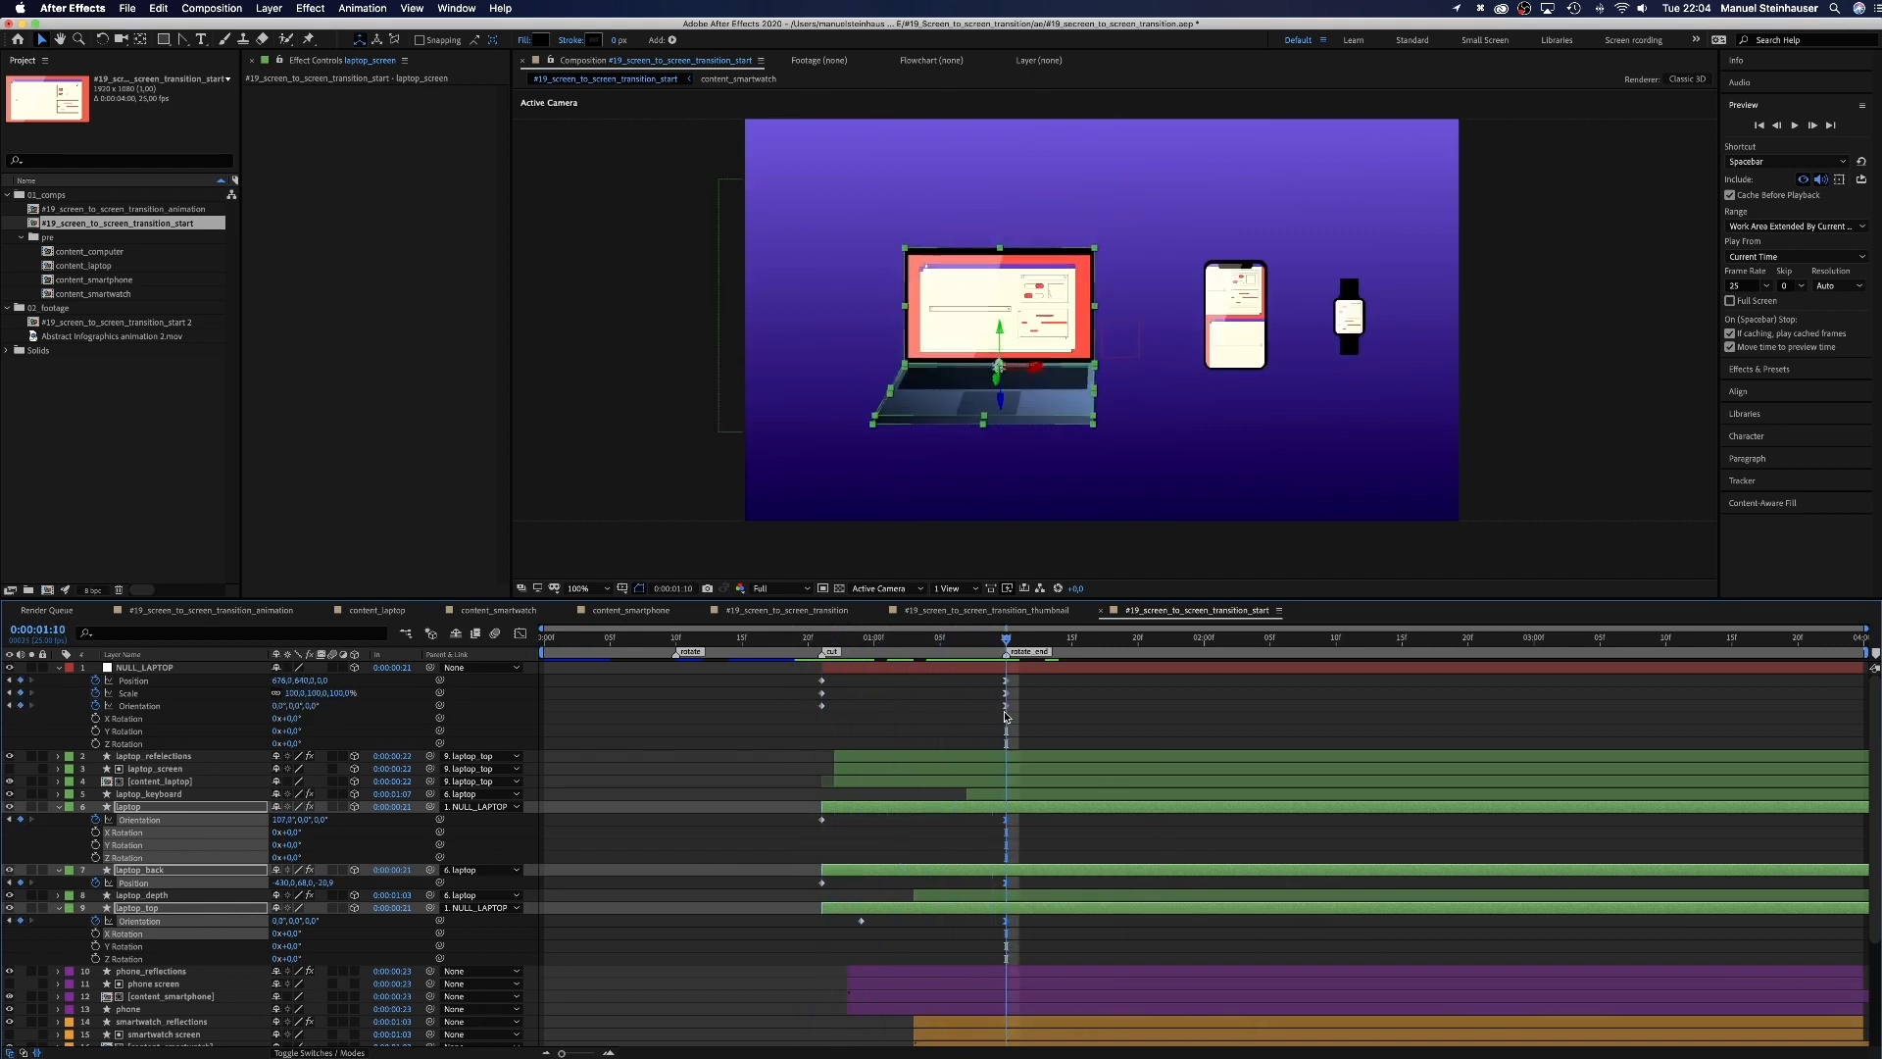
Step: Add a path keyframe to Rectangle 1 of the laptop_depth layer at 0:00:01:10
{"action": "left_click", "coordinate": [58, 807]}
{"action": "left_click", "coordinate": [109, 832]}
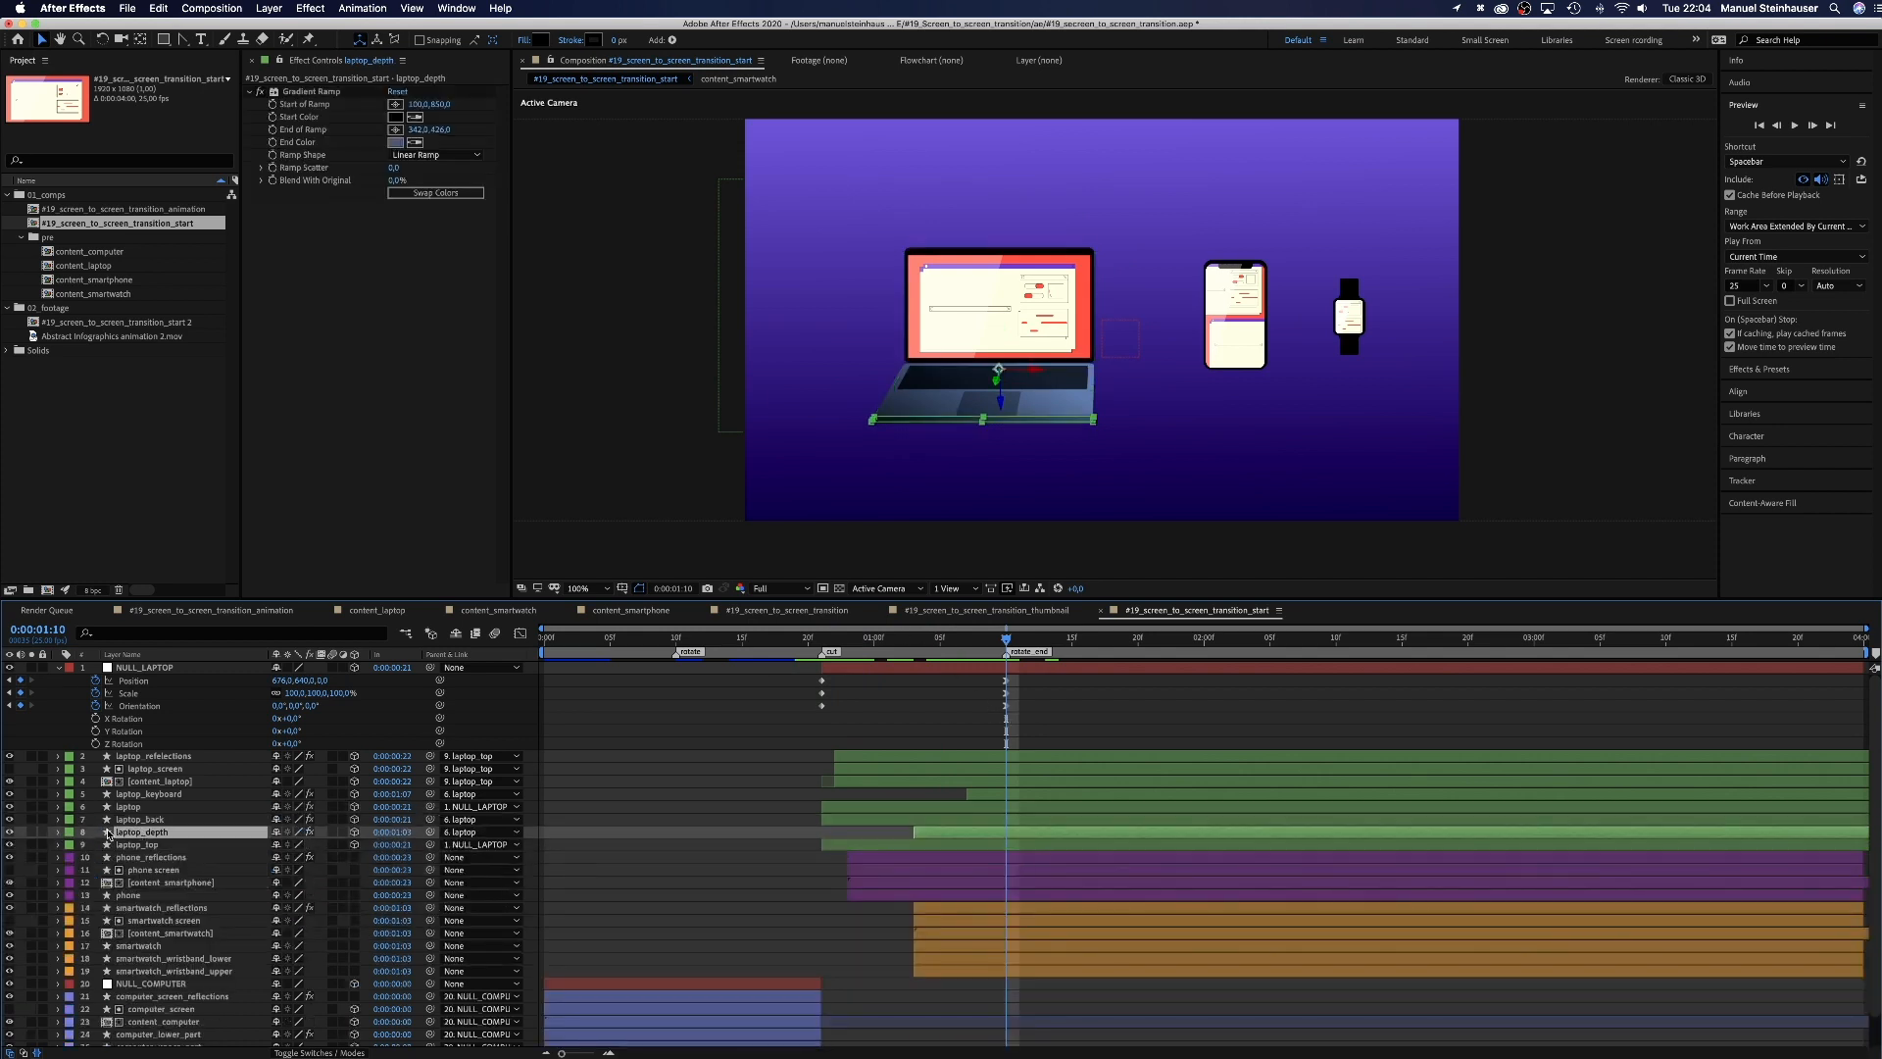
{"action": "left_click", "coordinate": [59, 833]}
{"action": "left_click", "coordinate": [70, 845]}
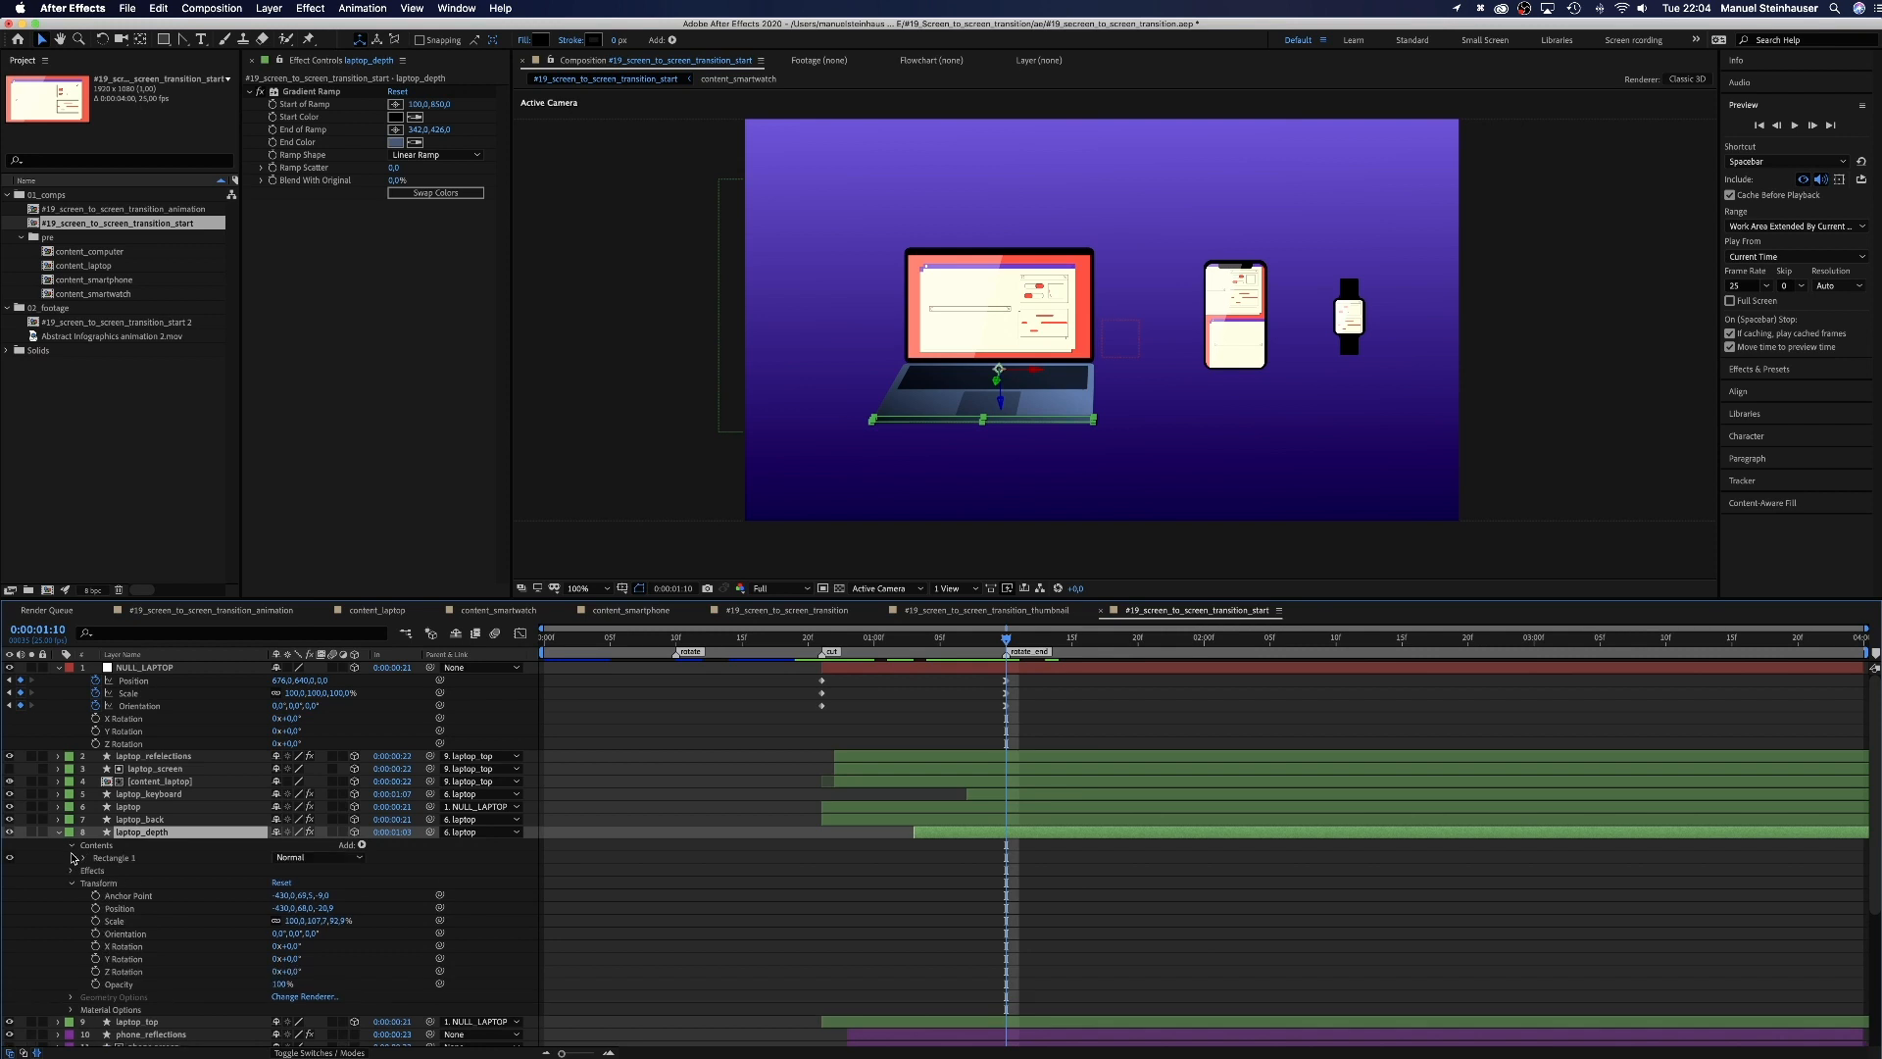
{"action": "left_click", "coordinate": [72, 883]}
{"action": "left_click", "coordinate": [85, 857]}
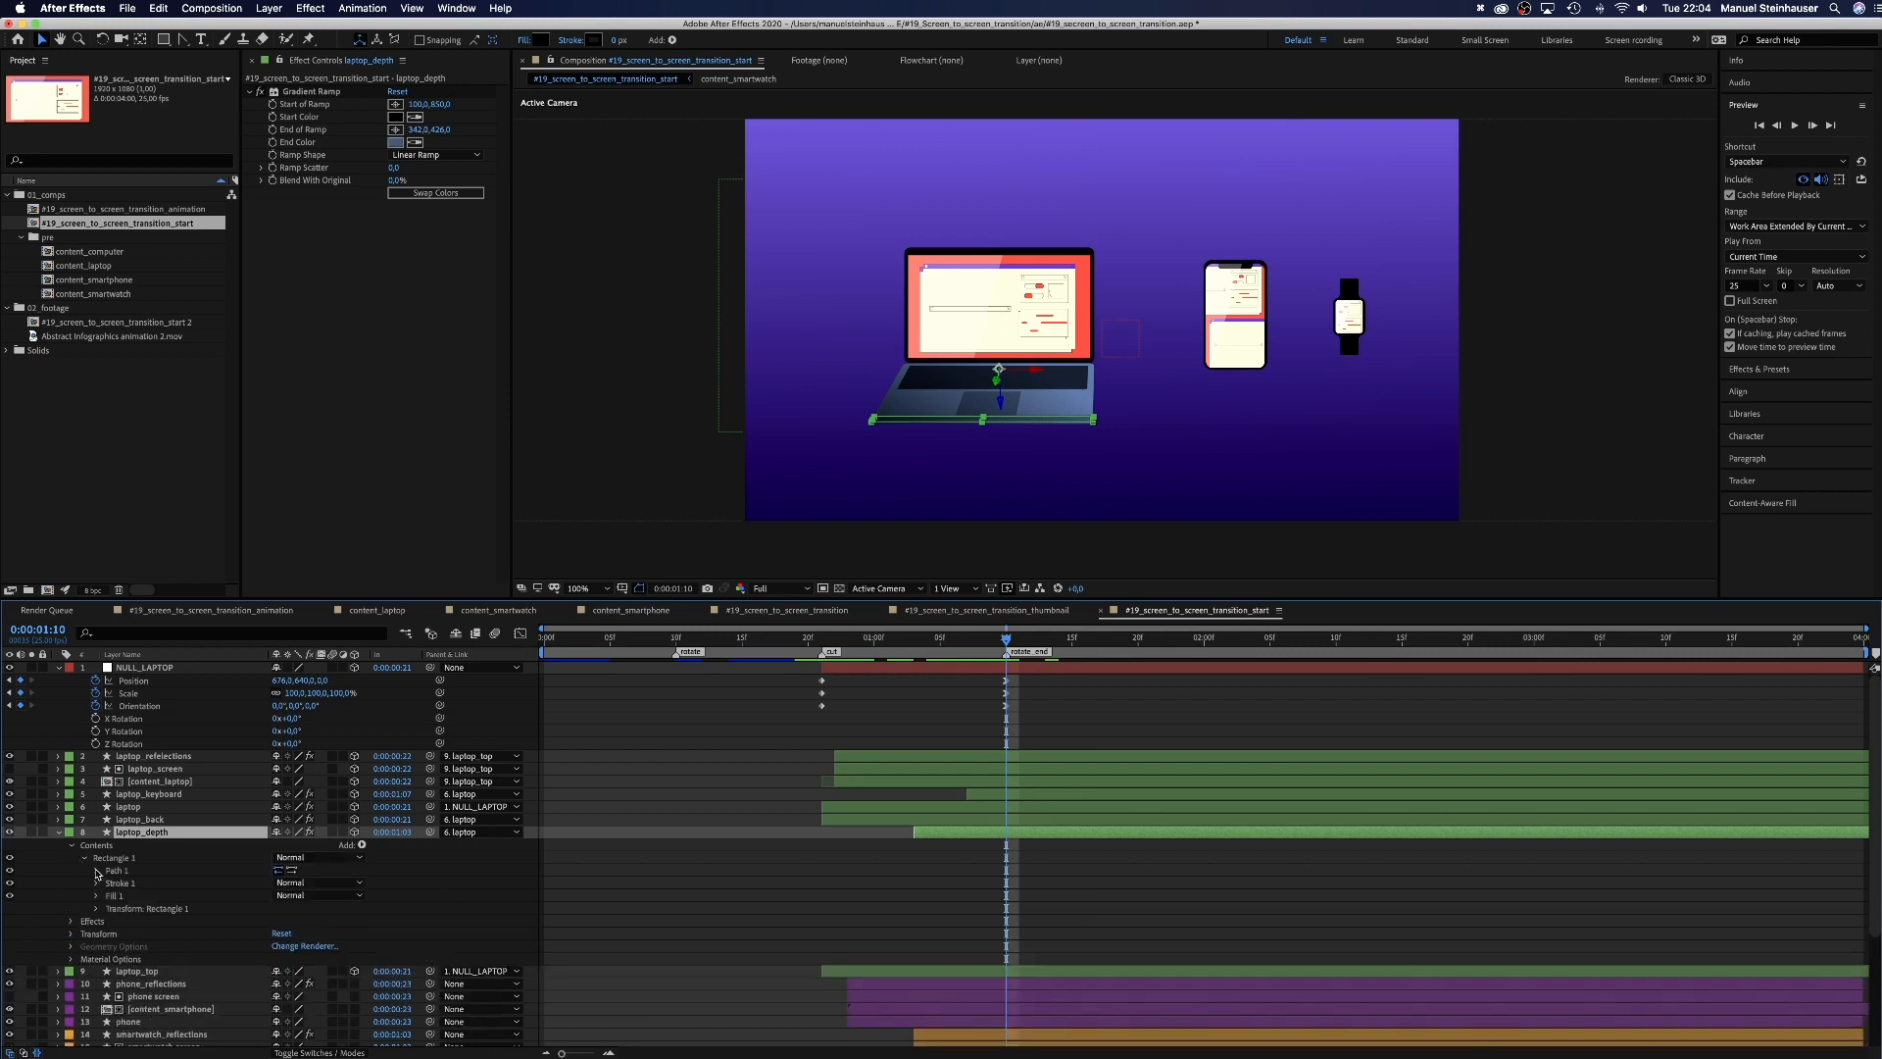
{"action": "left_click", "coordinate": [96, 870]}
{"action": "left_click", "coordinate": [120, 882]}
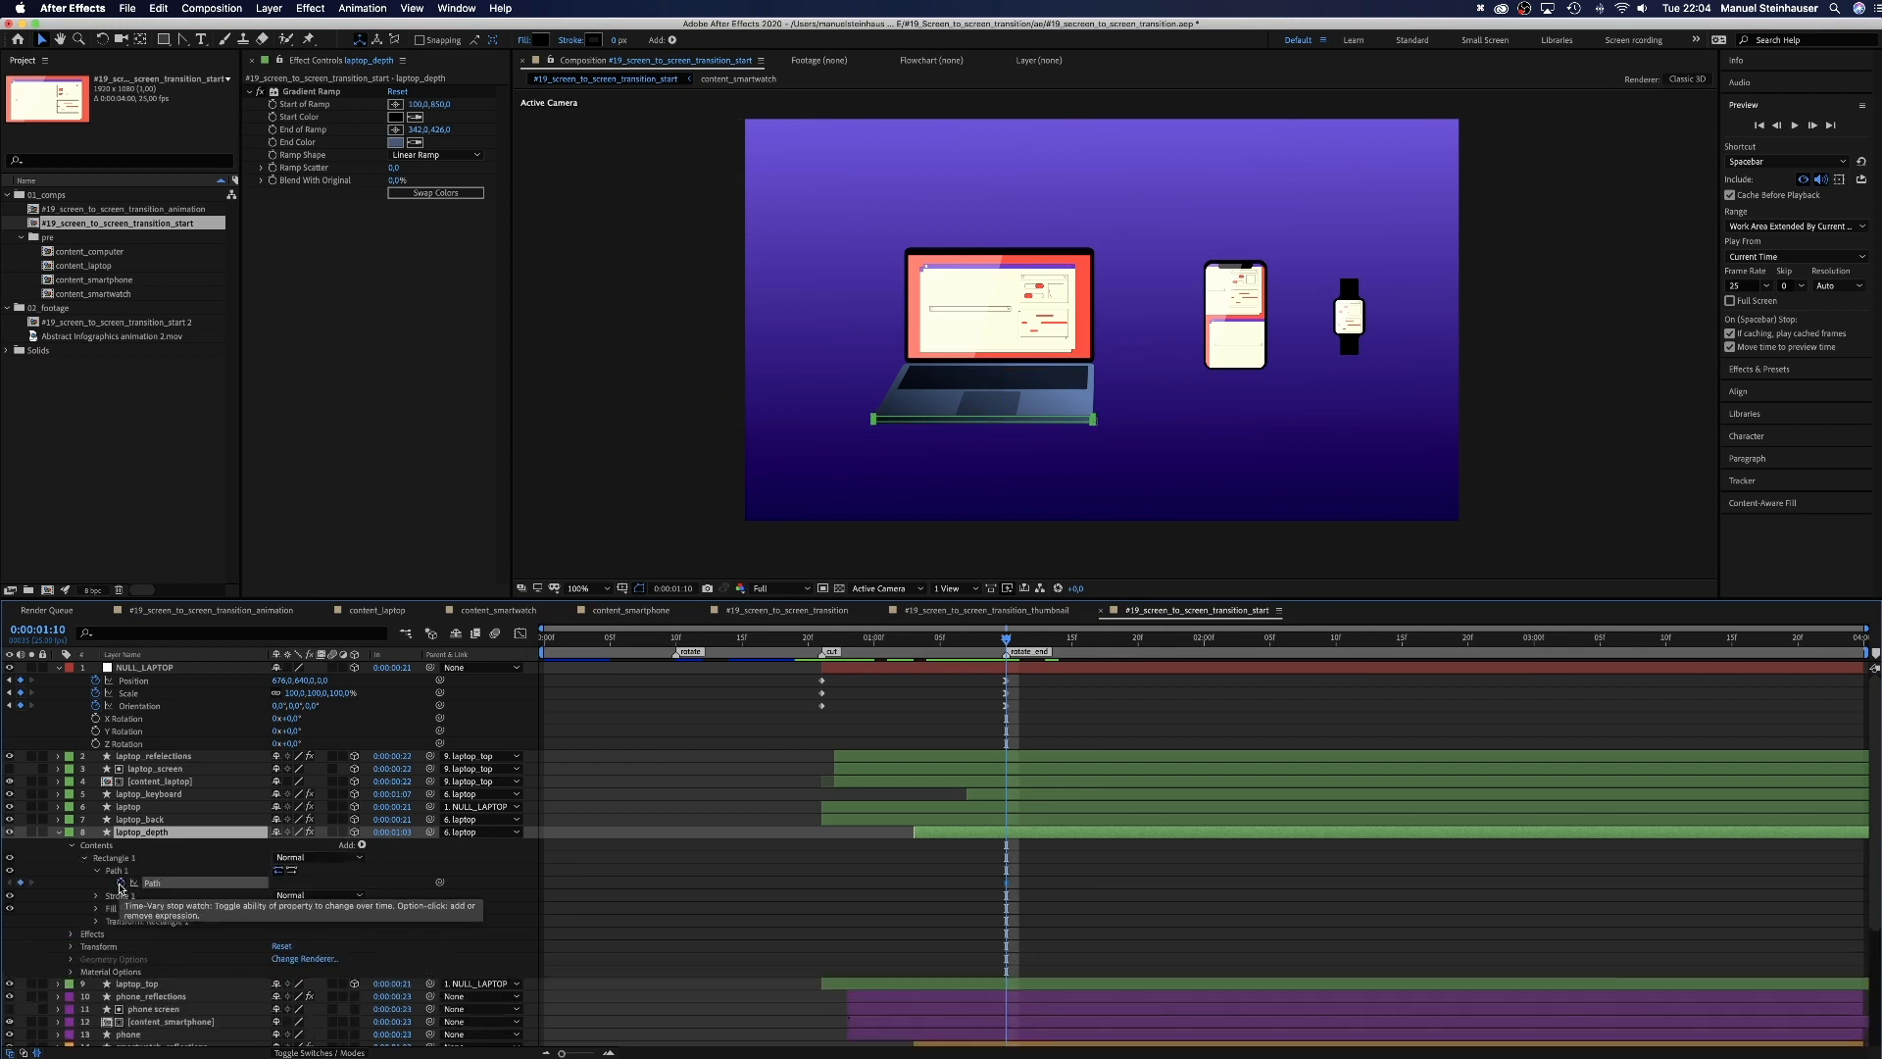
Step: Reshape the laptop_depth path at 0:00:01:09 so its upper corners meet the front edge of the laptop base
{"action": "left_click", "coordinate": [597, 589]}
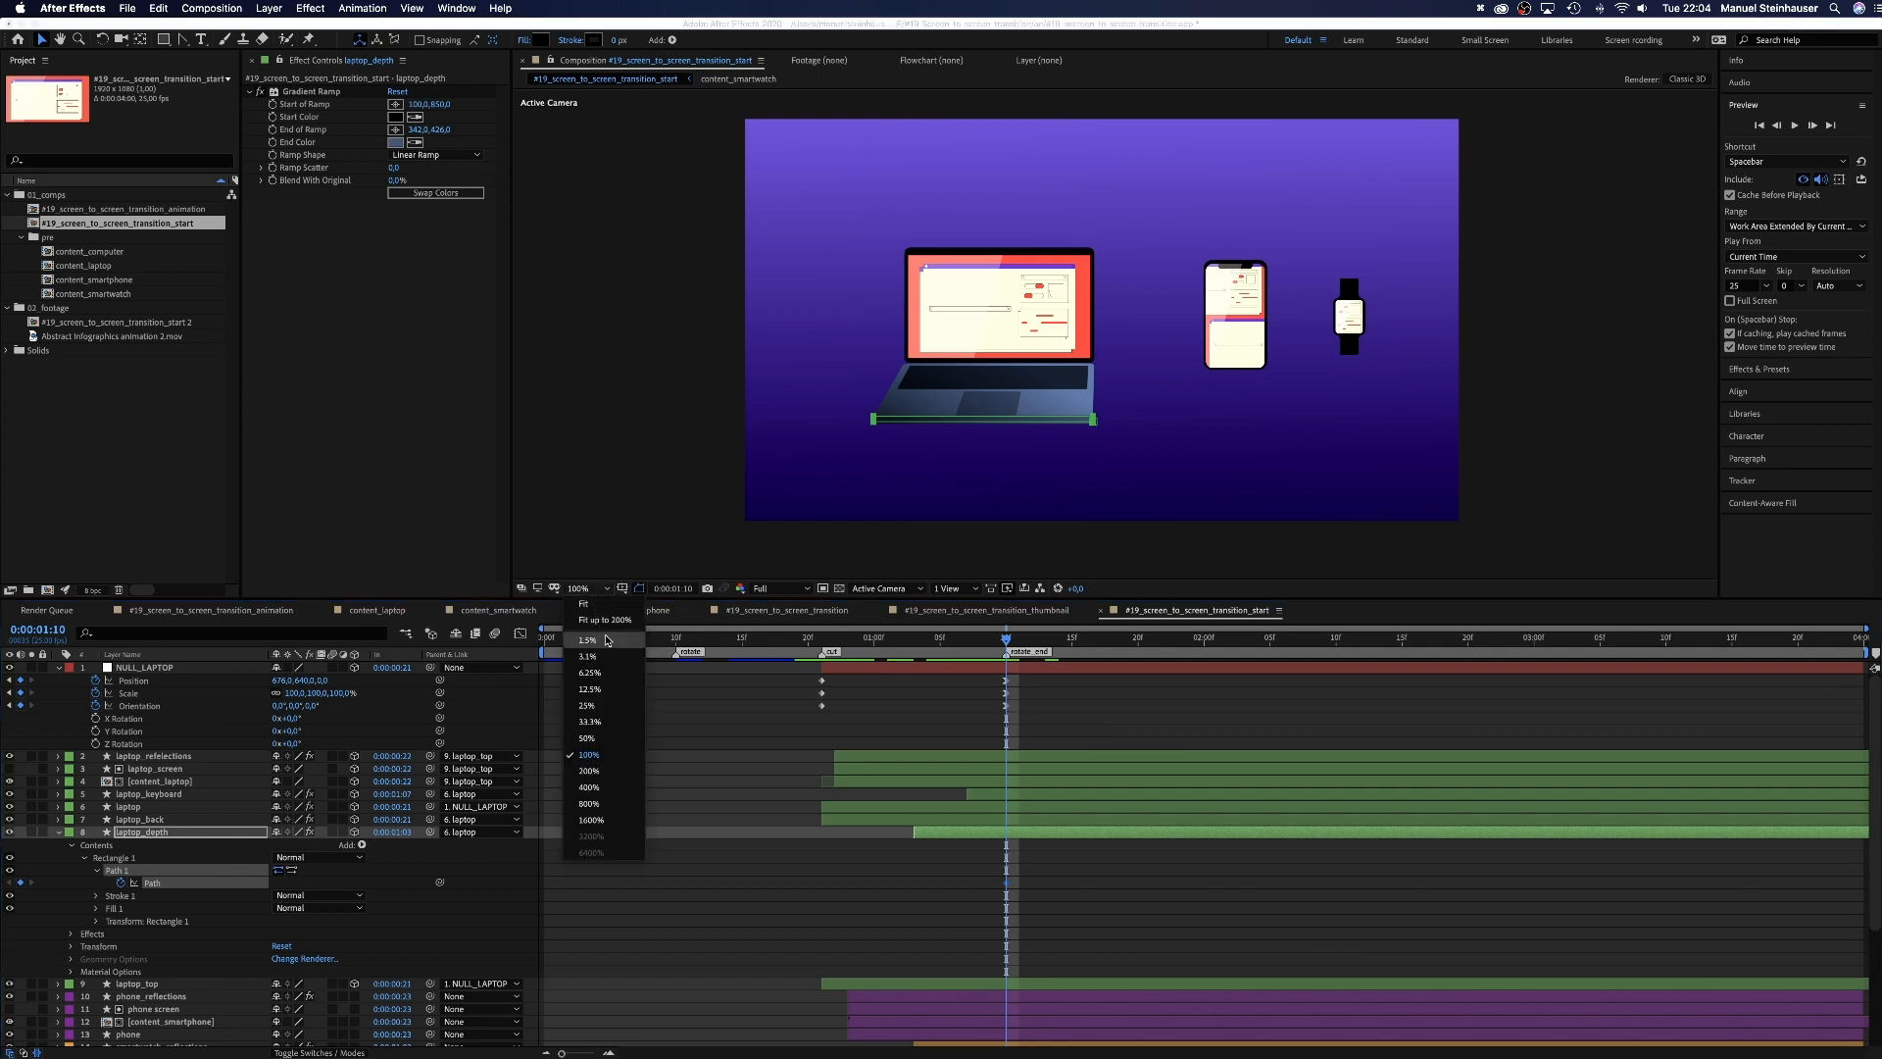
{"action": "left_click", "coordinate": [603, 774]}
{"action": "left_click_drag", "start_coordinate": [707, 541], "coordinate": [1244, 273]}
{"action": "left_click", "coordinate": [992, 638]}
{"action": "left_click_drag", "start_coordinate": [672, 358], "coordinate": [695, 408]}
{"action": "left_click_drag", "start_coordinate": [688, 392], "coordinate": [703, 395]}
{"action": "left_click_drag", "start_coordinate": [690, 383], "coordinate": [699, 372]}
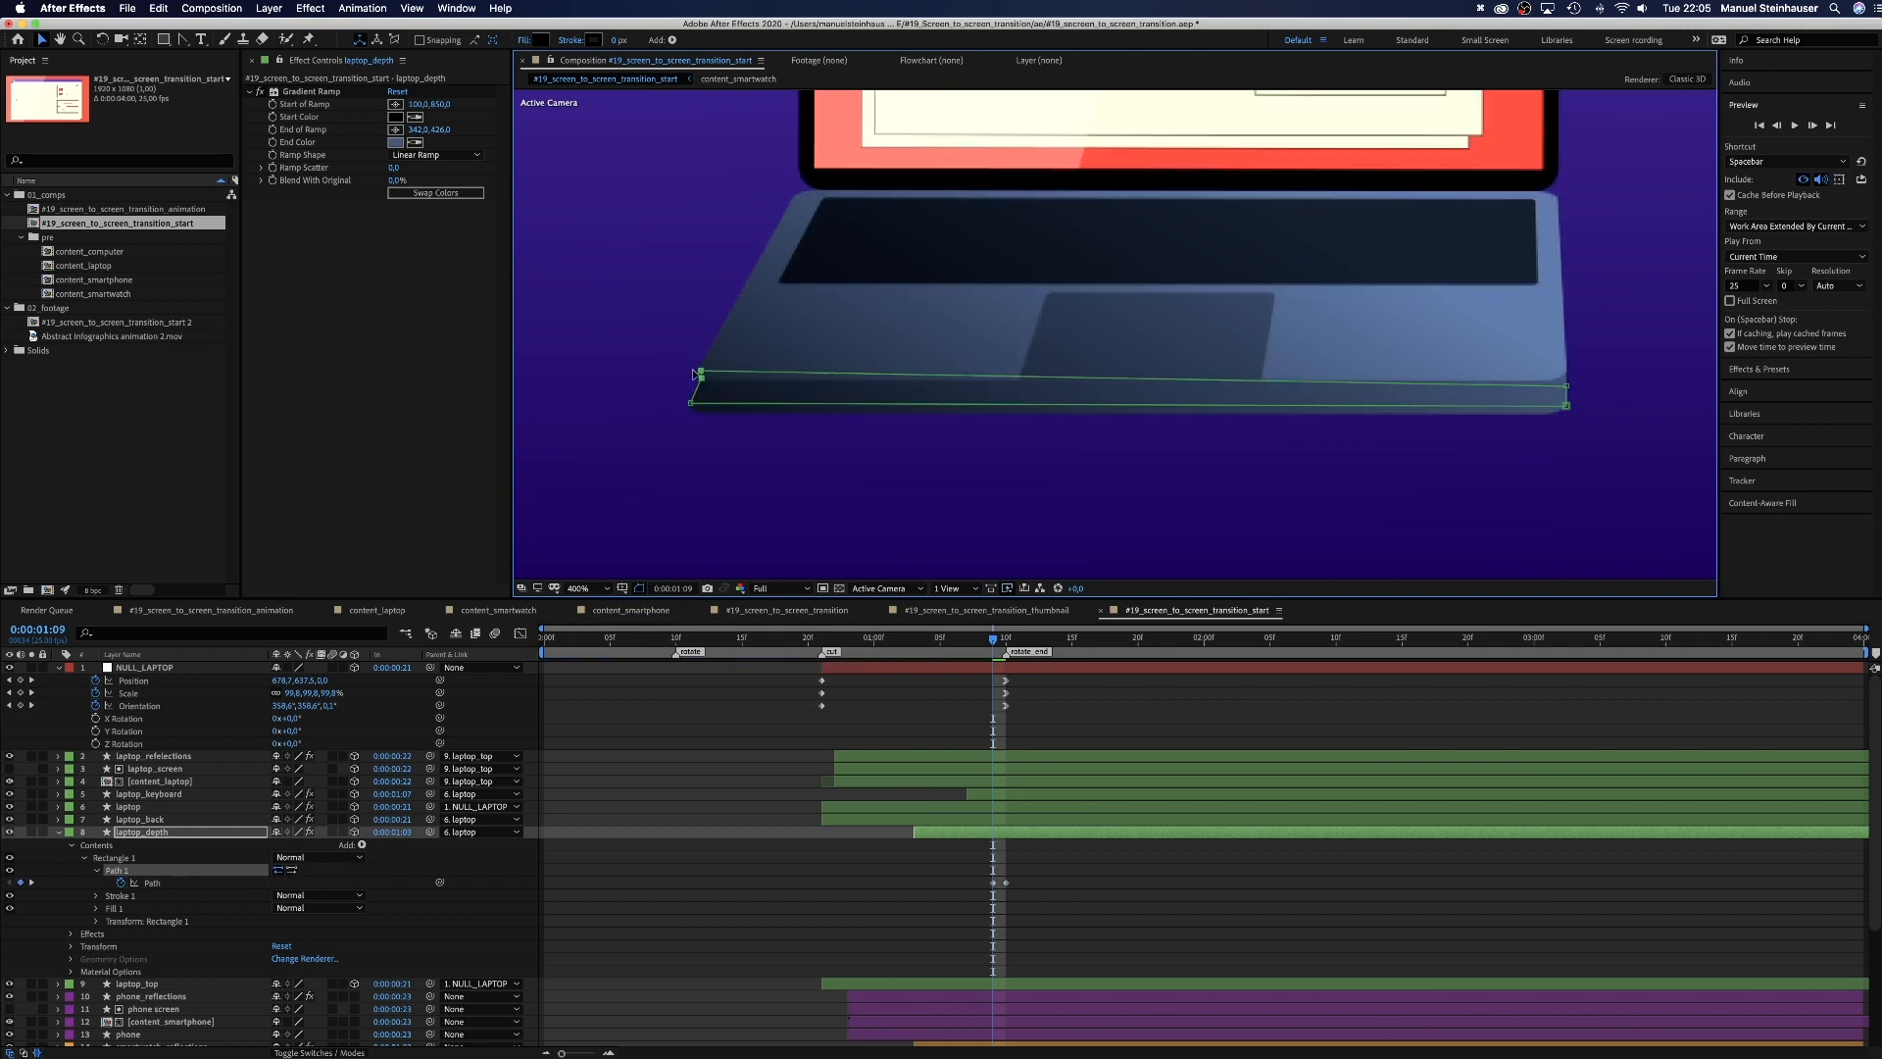
{"action": "left_click_drag", "start_coordinate": [1566, 387], "coordinate": [1564, 375]}
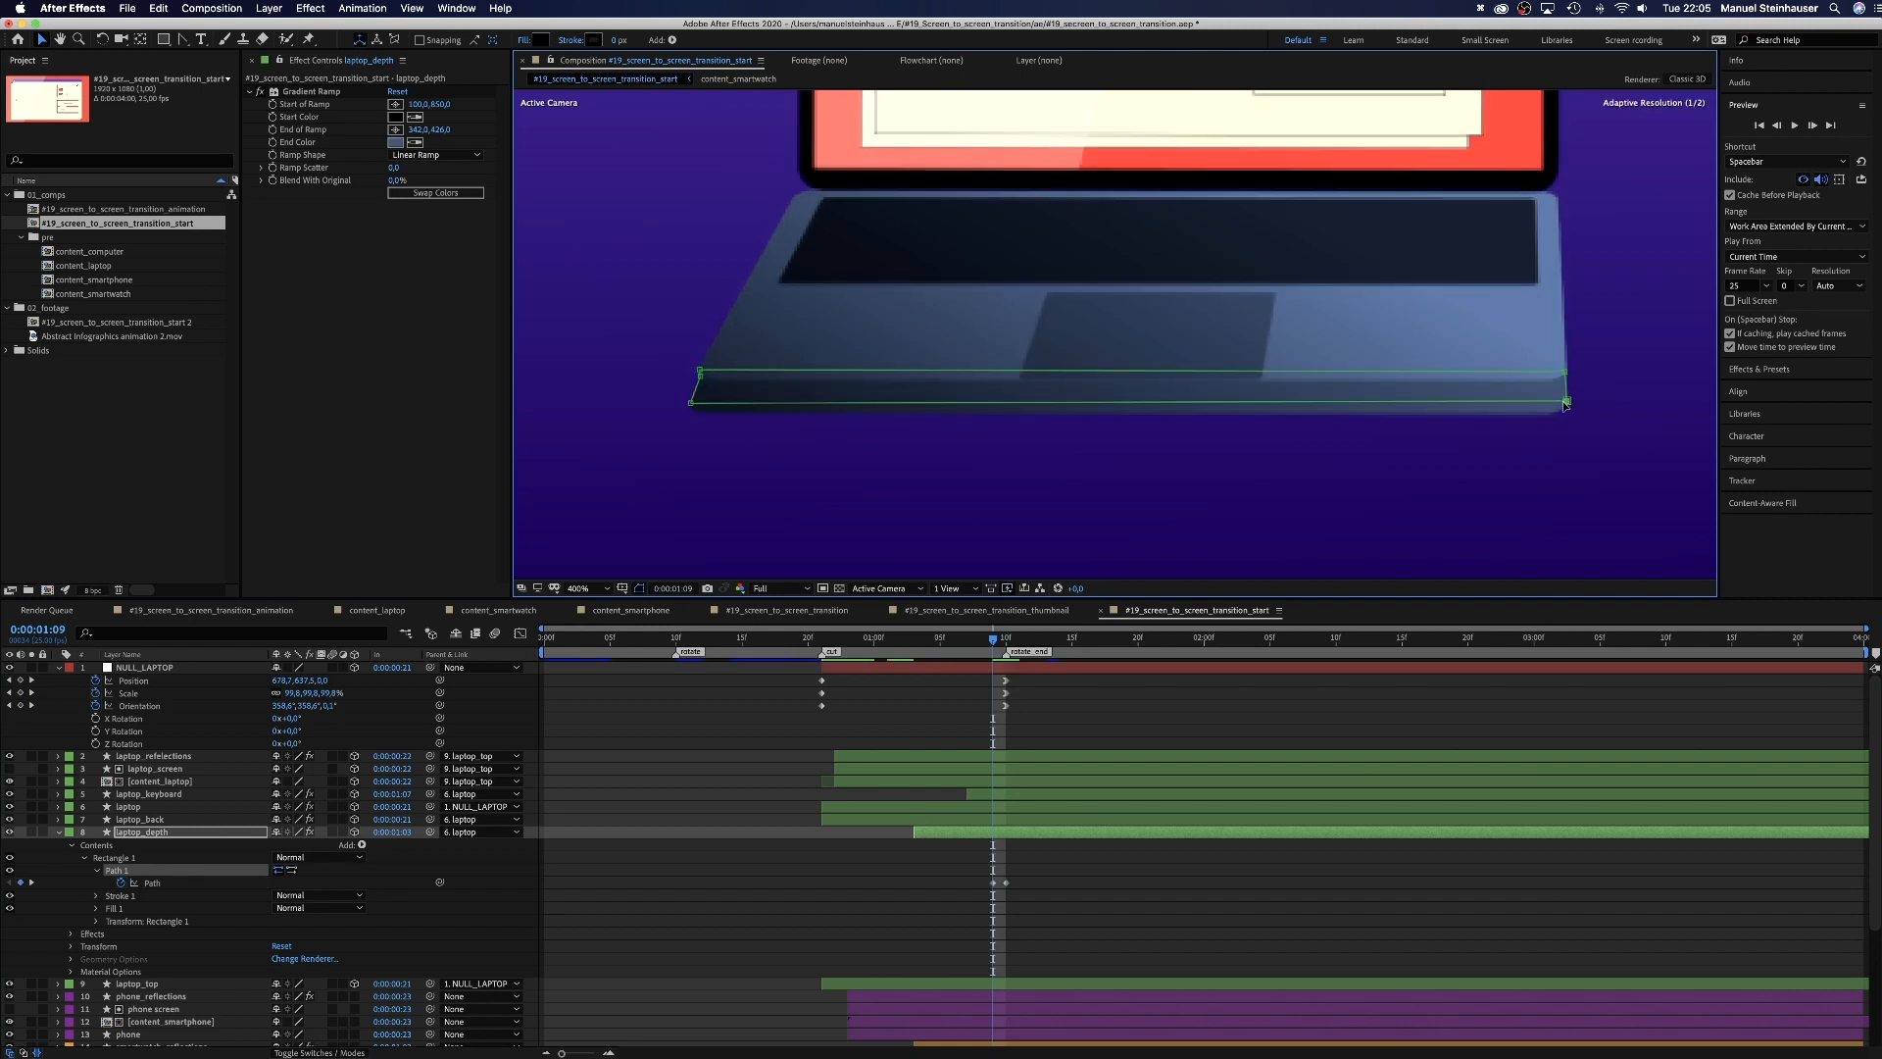
Step: Realign the upper corners of the laptop_depth path with the base's front edge at 0:00:01:08 and 0:00:01:07
{"action": "key", "text": "super+Left"}
{"action": "left_click_drag", "start_coordinate": [740, 303], "coordinate": [744, 311]}
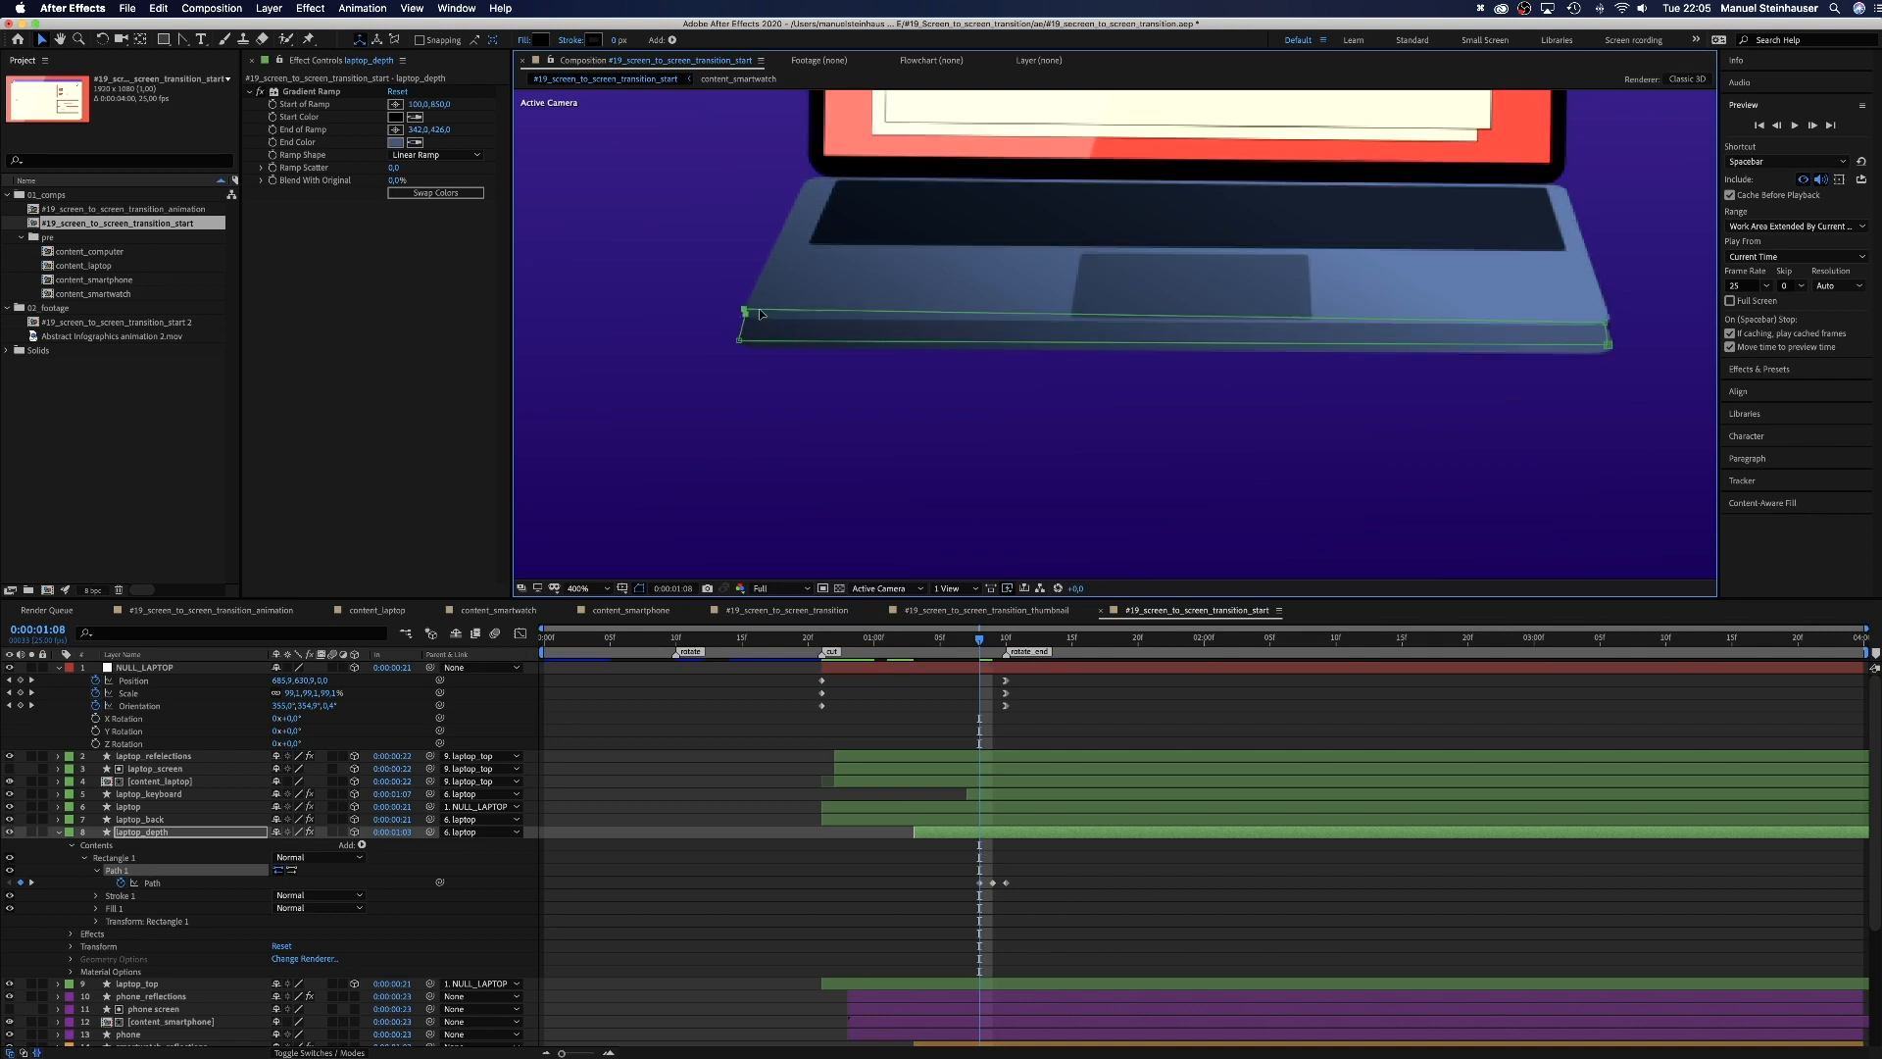
{"action": "left_click_drag", "start_coordinate": [1608, 322], "coordinate": [1609, 316]}
{"action": "key", "text": "super+Left"}
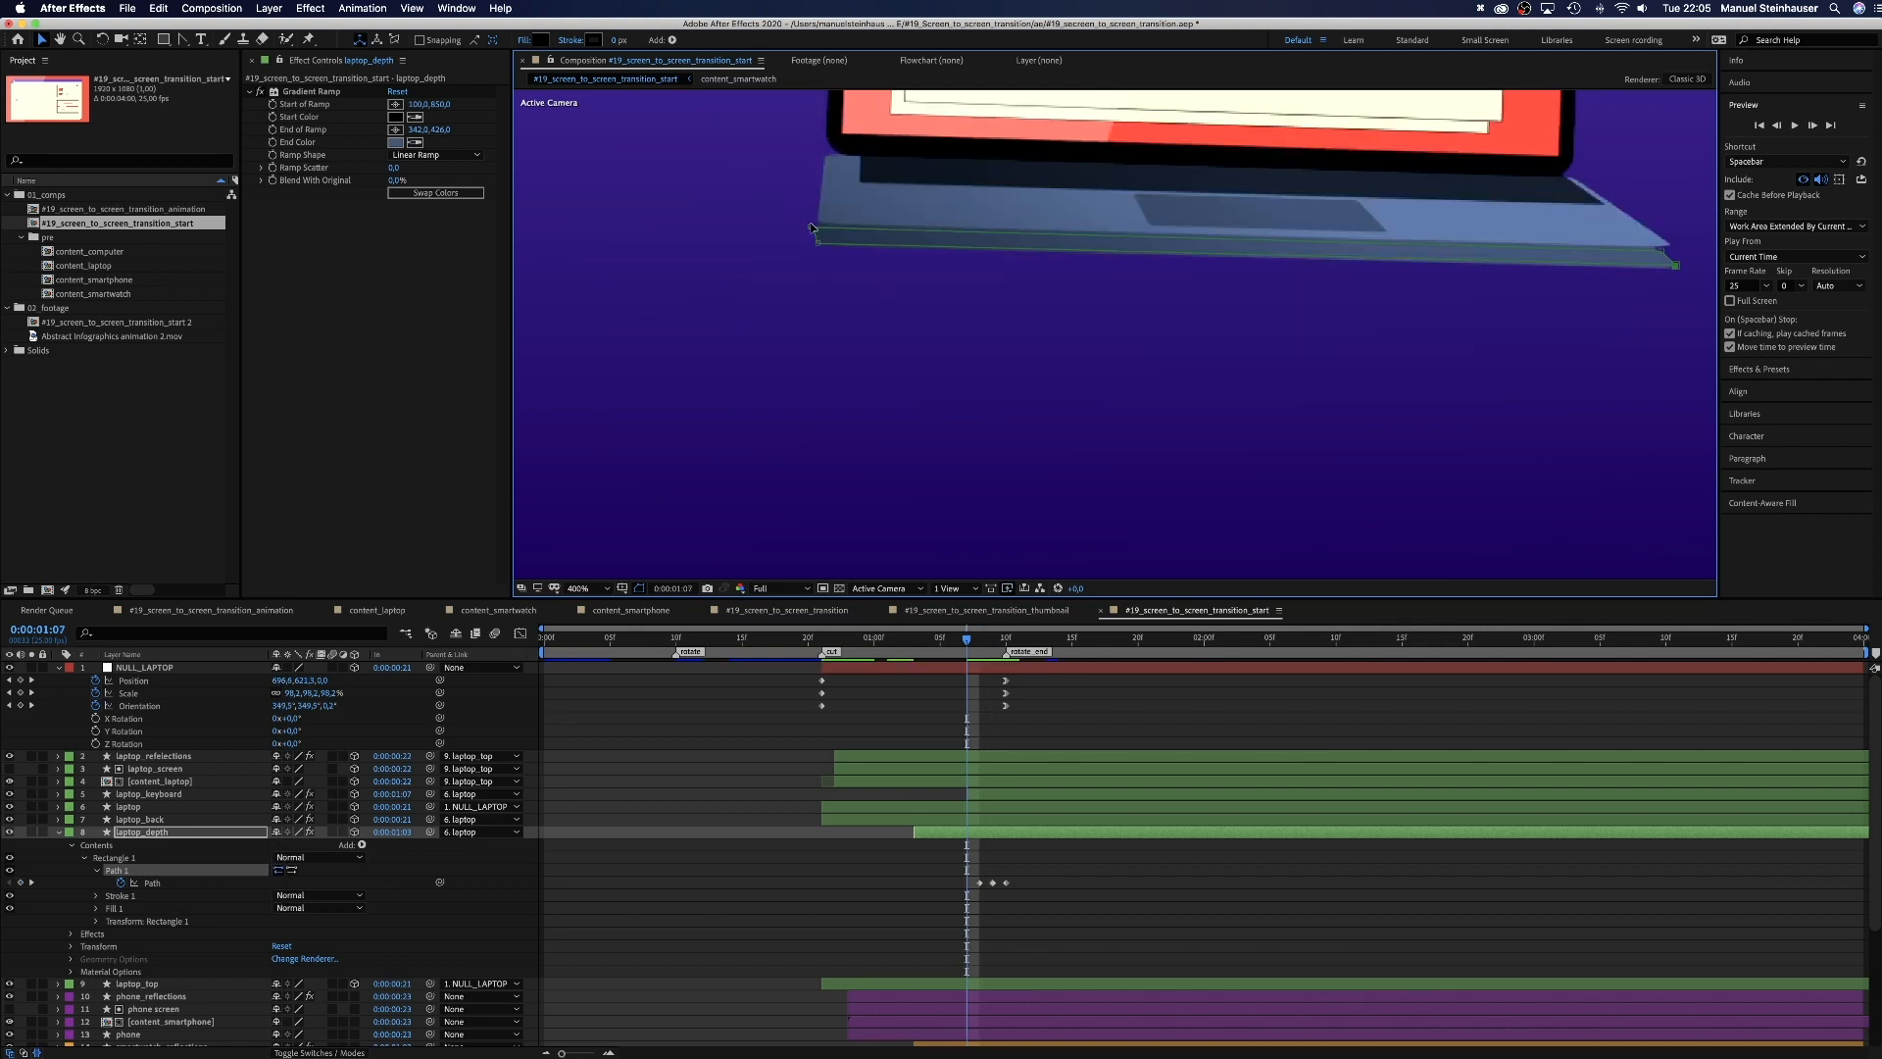
{"action": "left_click_drag", "start_coordinate": [812, 229], "coordinate": [821, 222]}
{"action": "left_click_drag", "start_coordinate": [1661, 251], "coordinate": [1671, 244]}
Step: Fit the laptop_depth path's corners to the turning laptop base at 0:00:01:06 and 0:00:01:05
{"action": "key", "text": "super+Left"}
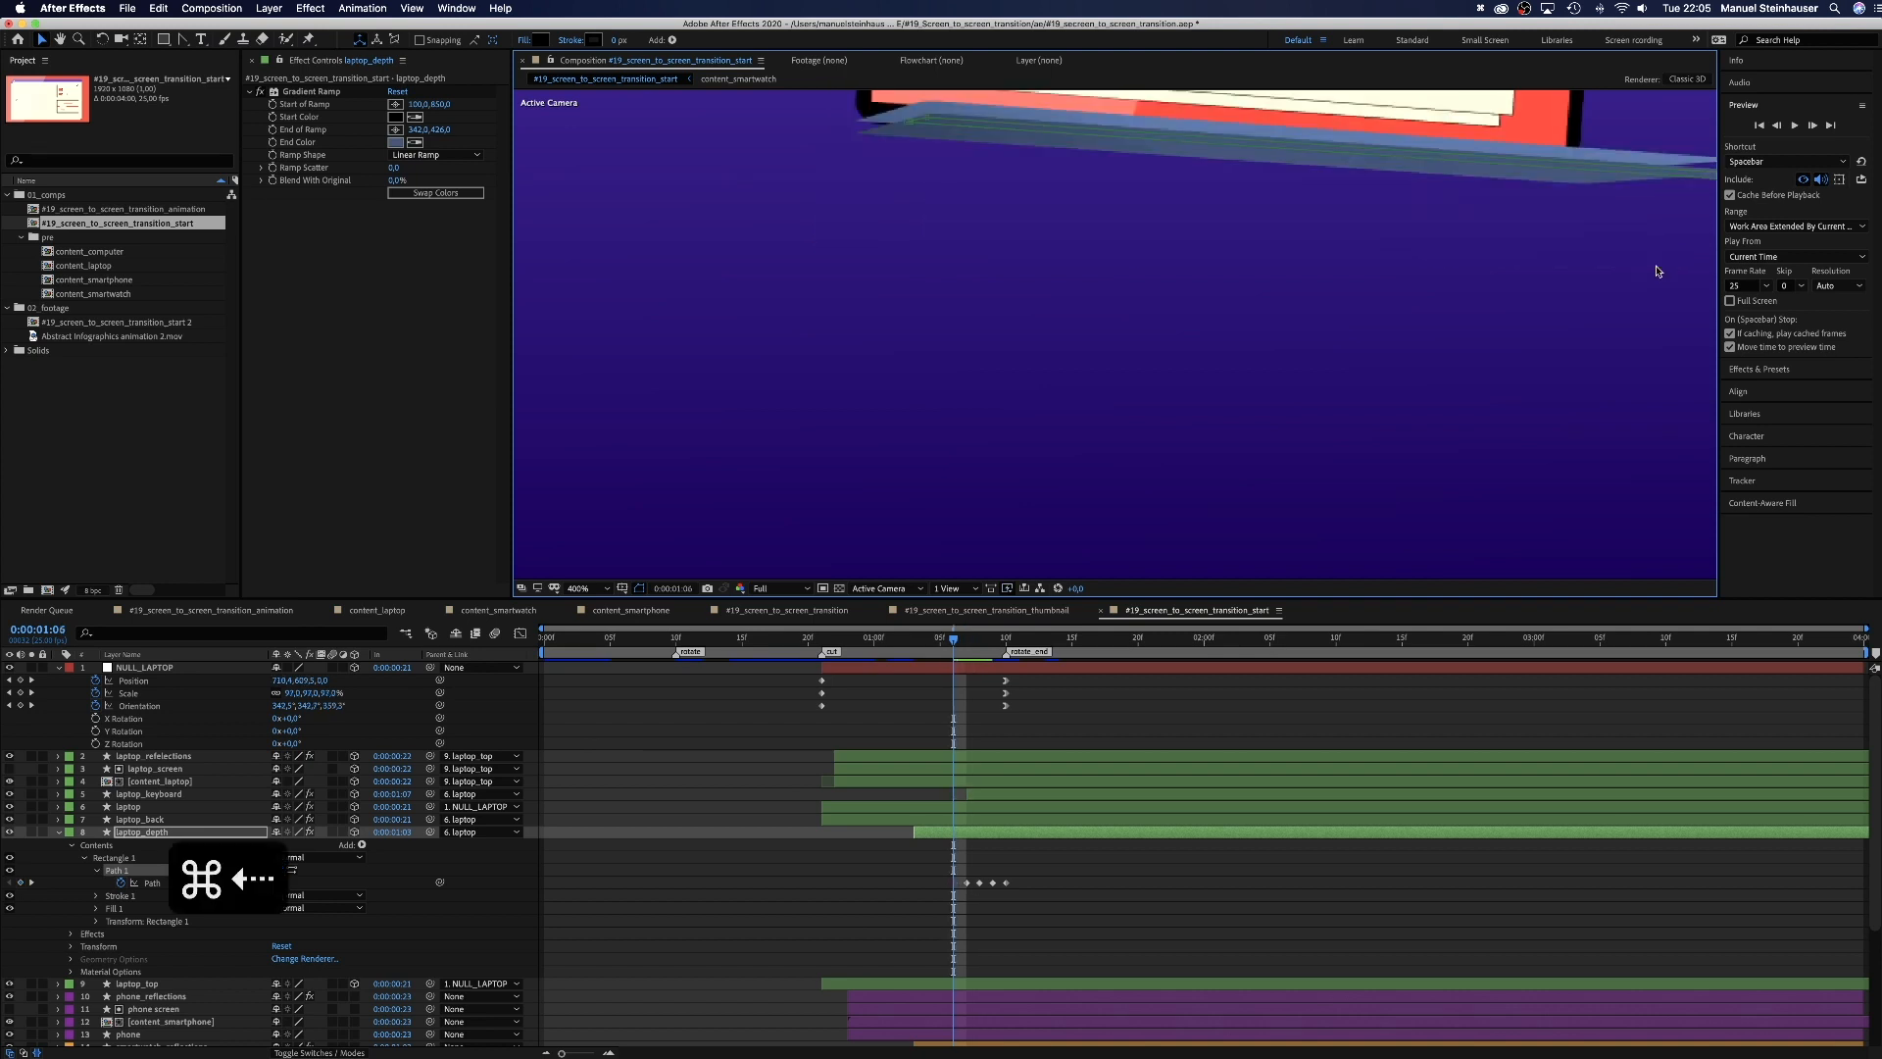
{"action": "left_click_drag", "start_coordinate": [1176, 477], "coordinate": [1279, 344]}
{"action": "mouse_move", "coordinate": [803, 305]}
{"action": "left_mouse_down"}
{"action": "mouse_move", "coordinate": [757, 289]}
{"action": "mouse_move", "coordinate": [773, 291]}
{"action": "mouse_move", "coordinate": [739, 313]}
{"action": "mouse_move", "coordinate": [804, 293]}
{"action": "left_mouse_up"}
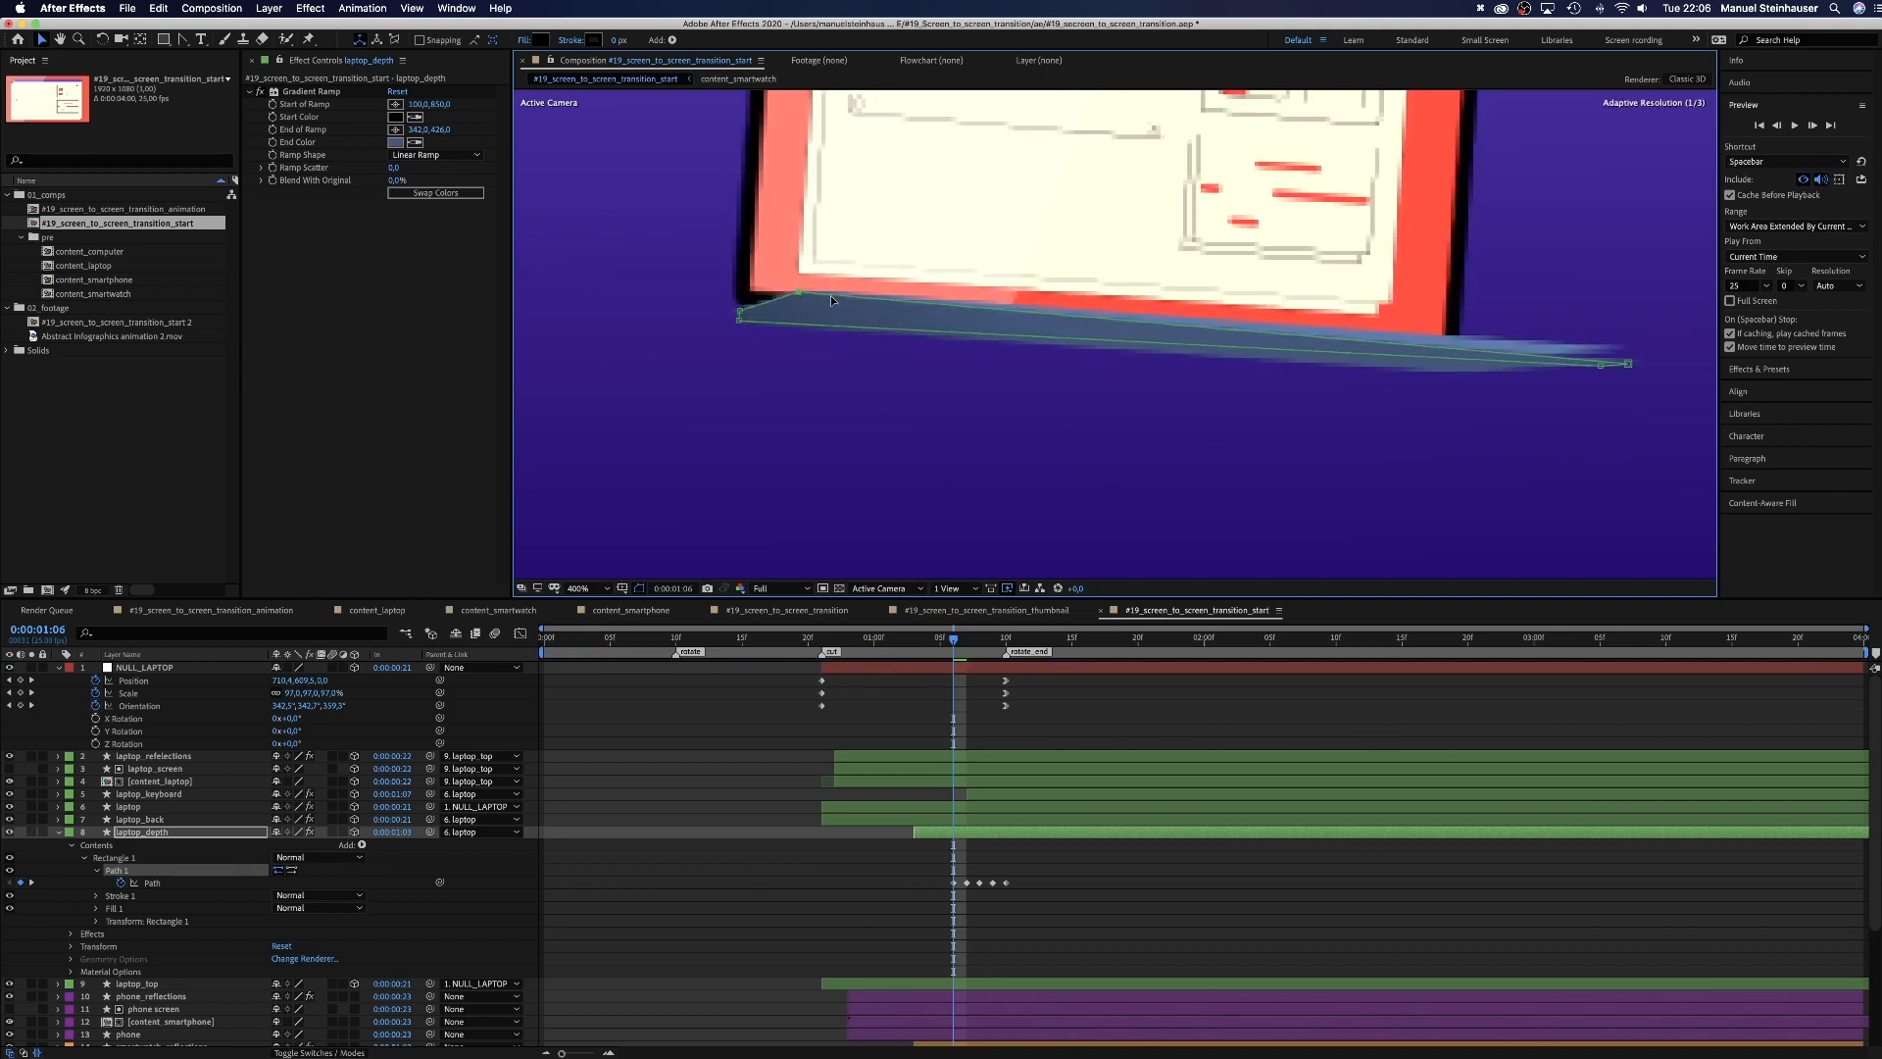
{"action": "left_click_drag", "start_coordinate": [1609, 356], "coordinate": [1641, 369]}
{"action": "key", "text": "super+Left"}
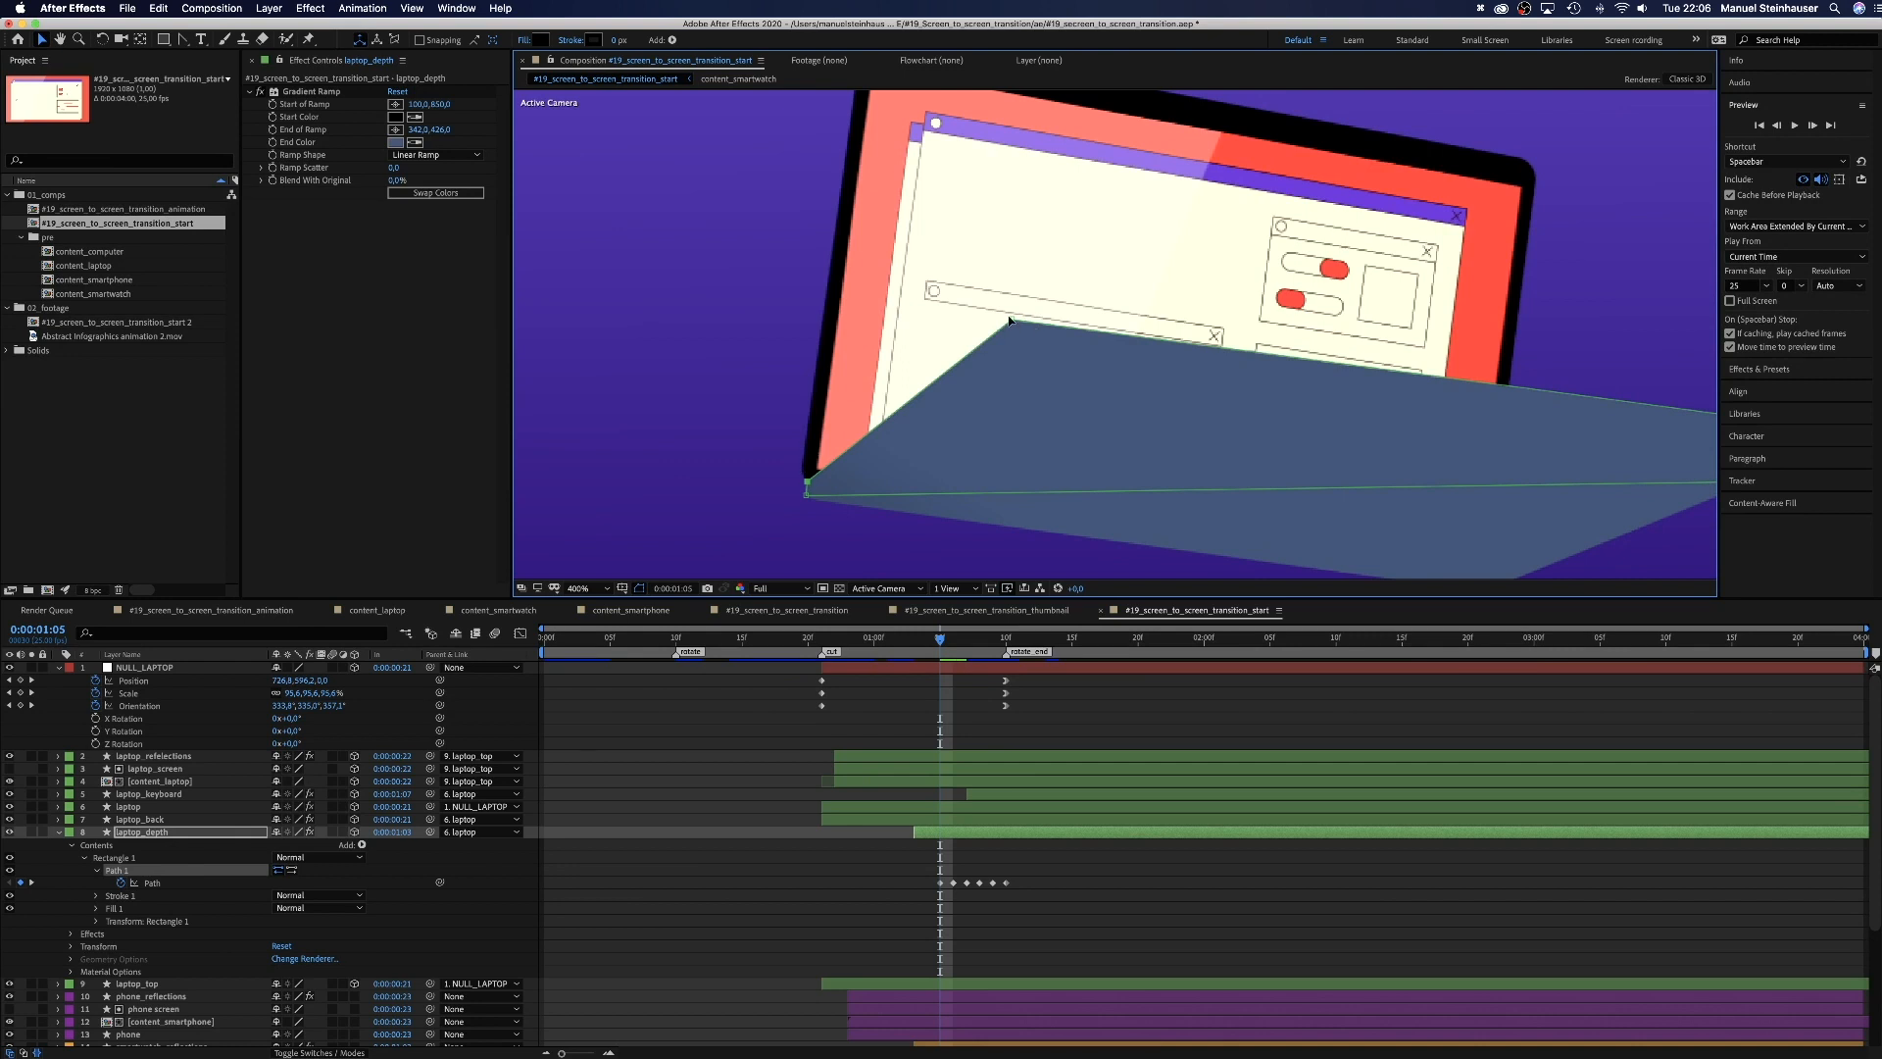
{"action": "left_click_drag", "start_coordinate": [1009, 320], "coordinate": [958, 366]}
{"action": "scroll", "coordinate": [1407, 441], "scroll_direction": "right", "scroll_amount": 8}
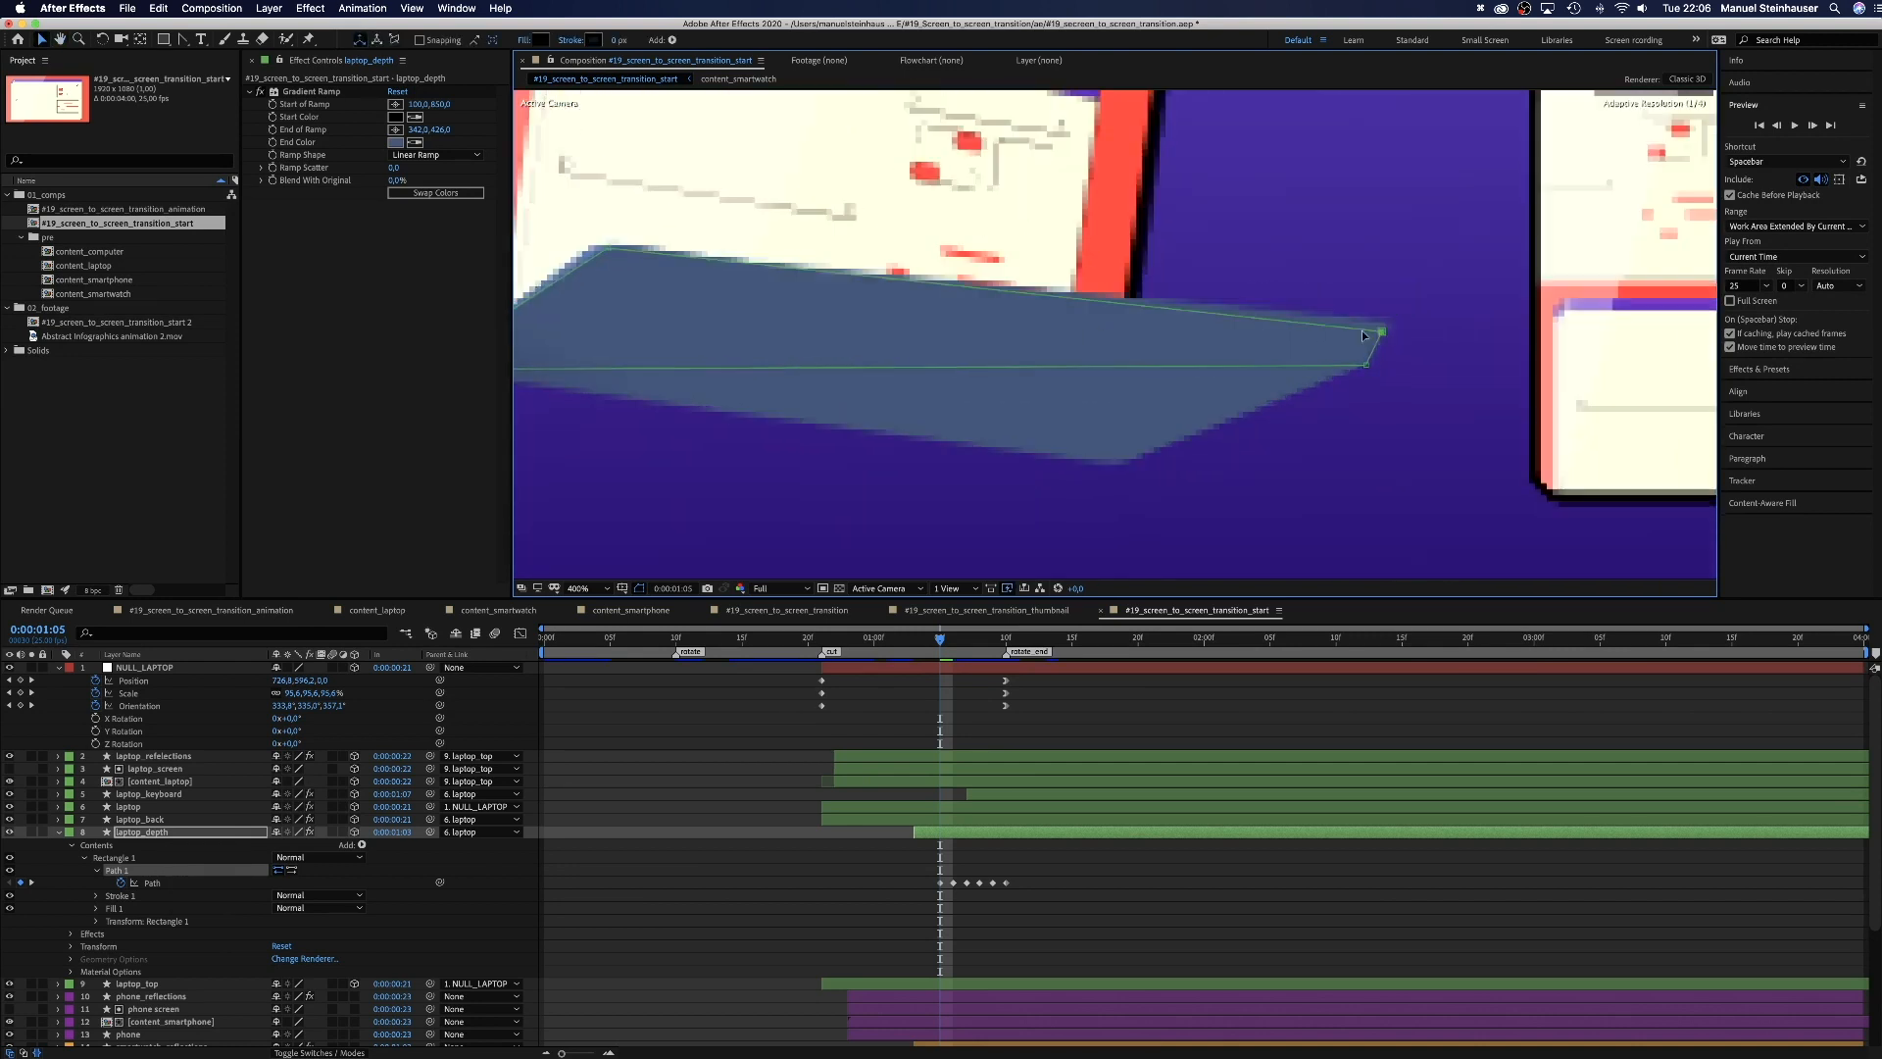
Step: Adjust the laptop_depth path's corners to follow the laptop base at 0:00:01:04 and 0:00:01:03
{"action": "key", "text": "super+Left"}
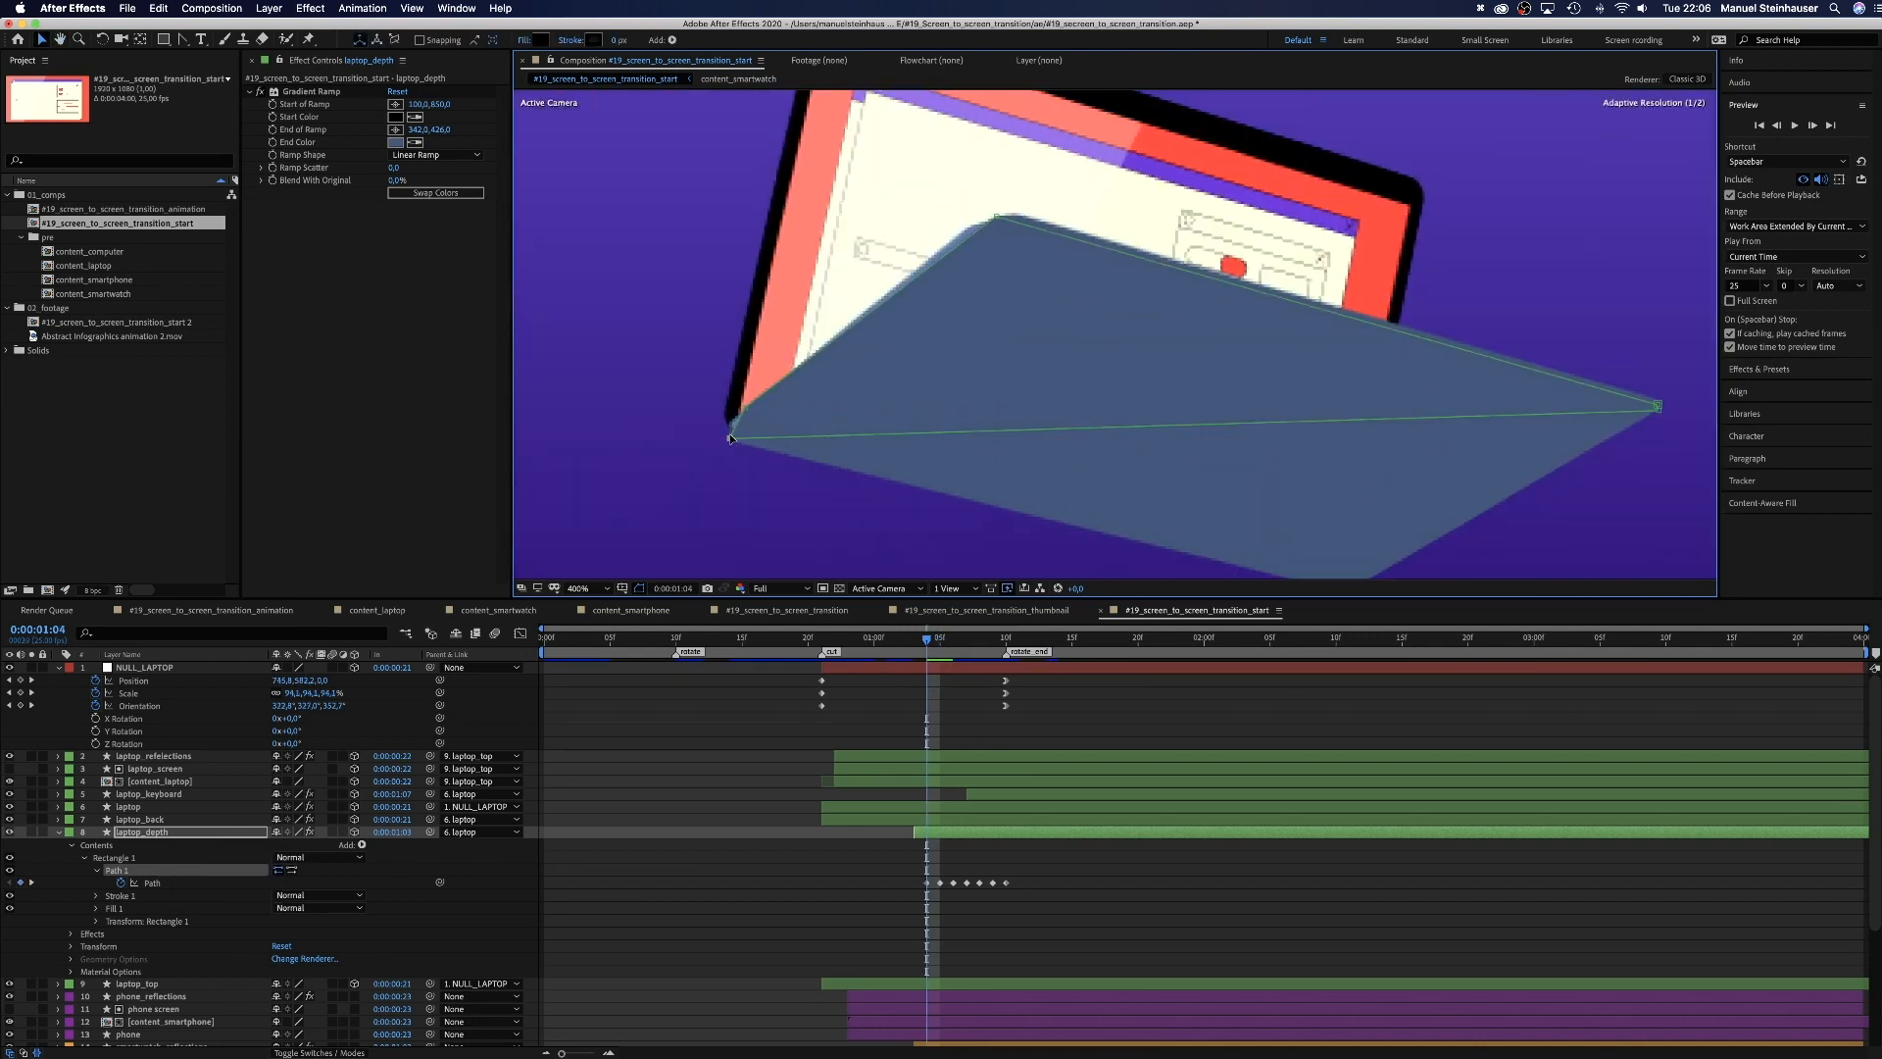
{"action": "left_click_drag", "start_coordinate": [730, 436], "coordinate": [732, 433]}
{"action": "left_click_drag", "start_coordinate": [997, 216], "coordinate": [1004, 225]}
{"action": "left_click_drag", "start_coordinate": [1659, 410], "coordinate": [1646, 416]}
{"action": "left_click_drag", "start_coordinate": [1658, 404], "coordinate": [1652, 407]}
{"action": "key", "text": "super+Left"}
{"action": "left_click_drag", "start_coordinate": [828, 483], "coordinate": [851, 500]}
{"action": "left_click_drag", "start_coordinate": [1668, 508], "coordinate": [1431, 405]}
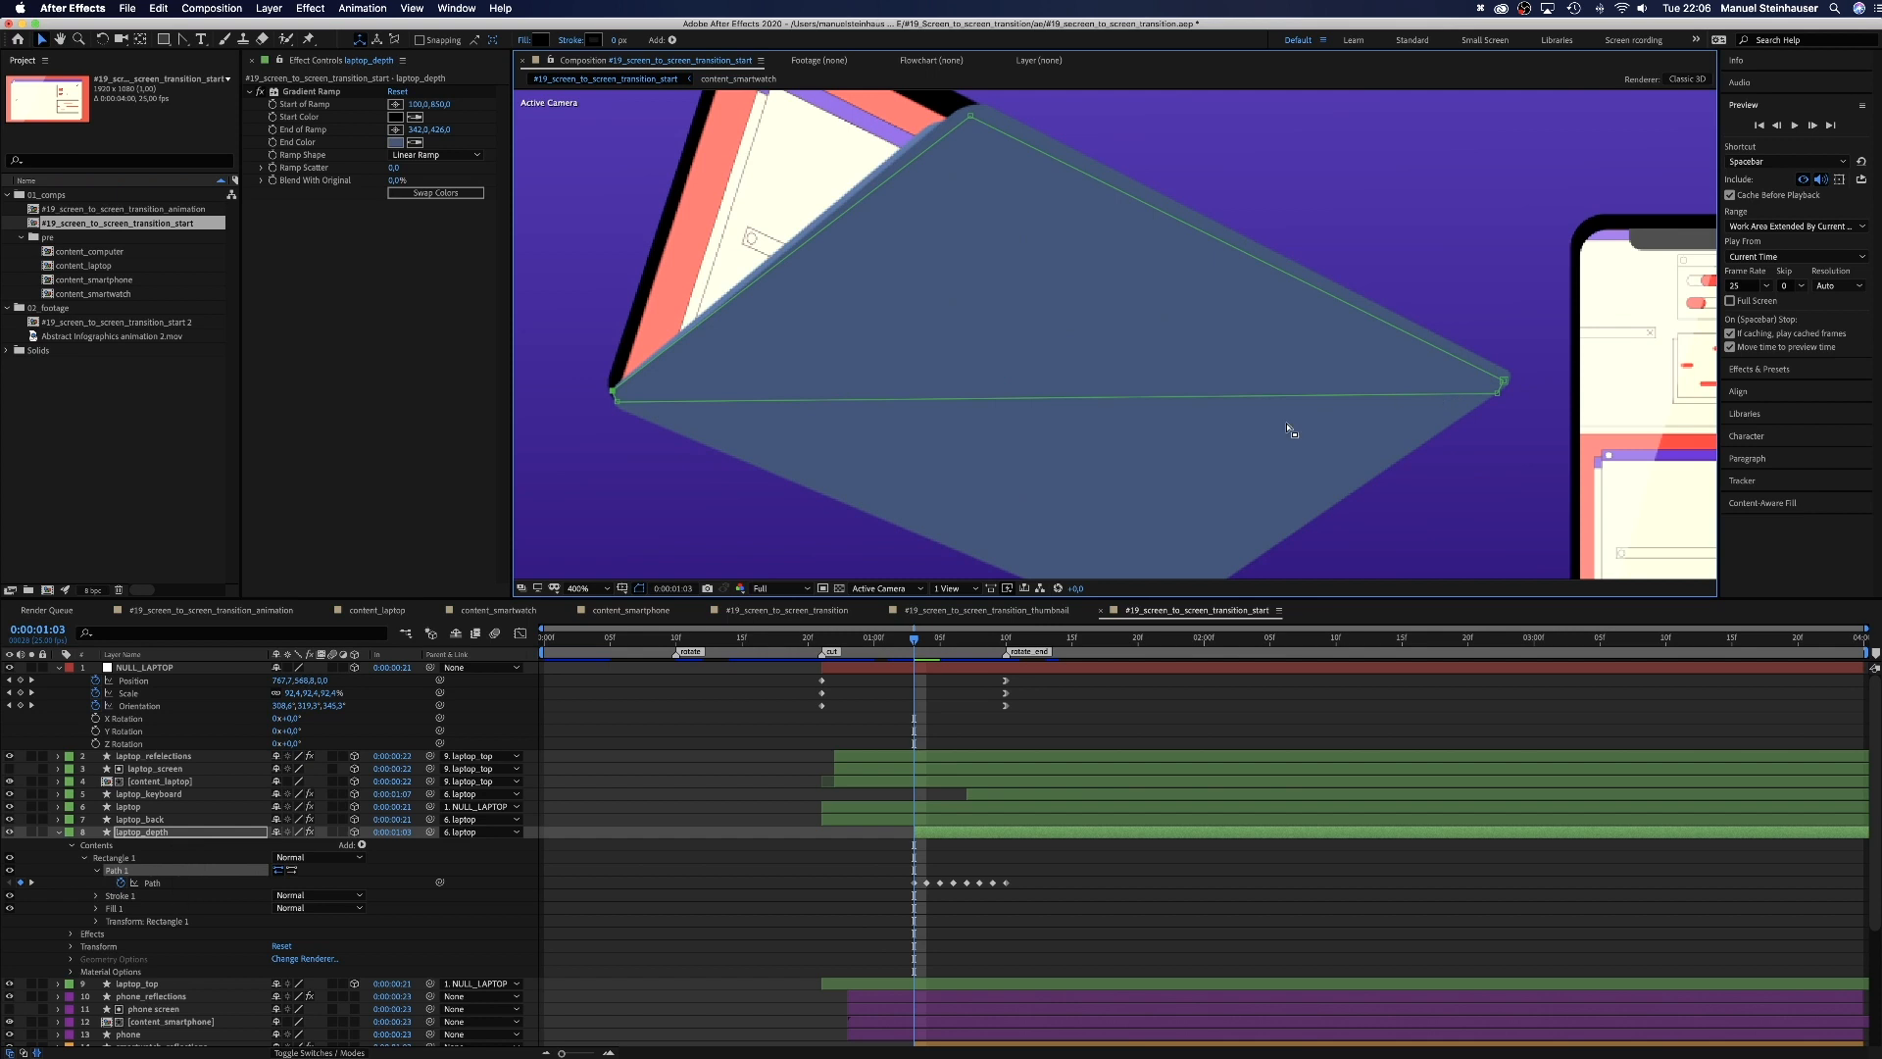
Step: Preview the device transition from the first frame and collapse the open laptop layer properties
{"action": "left_click", "coordinate": [588, 589]}
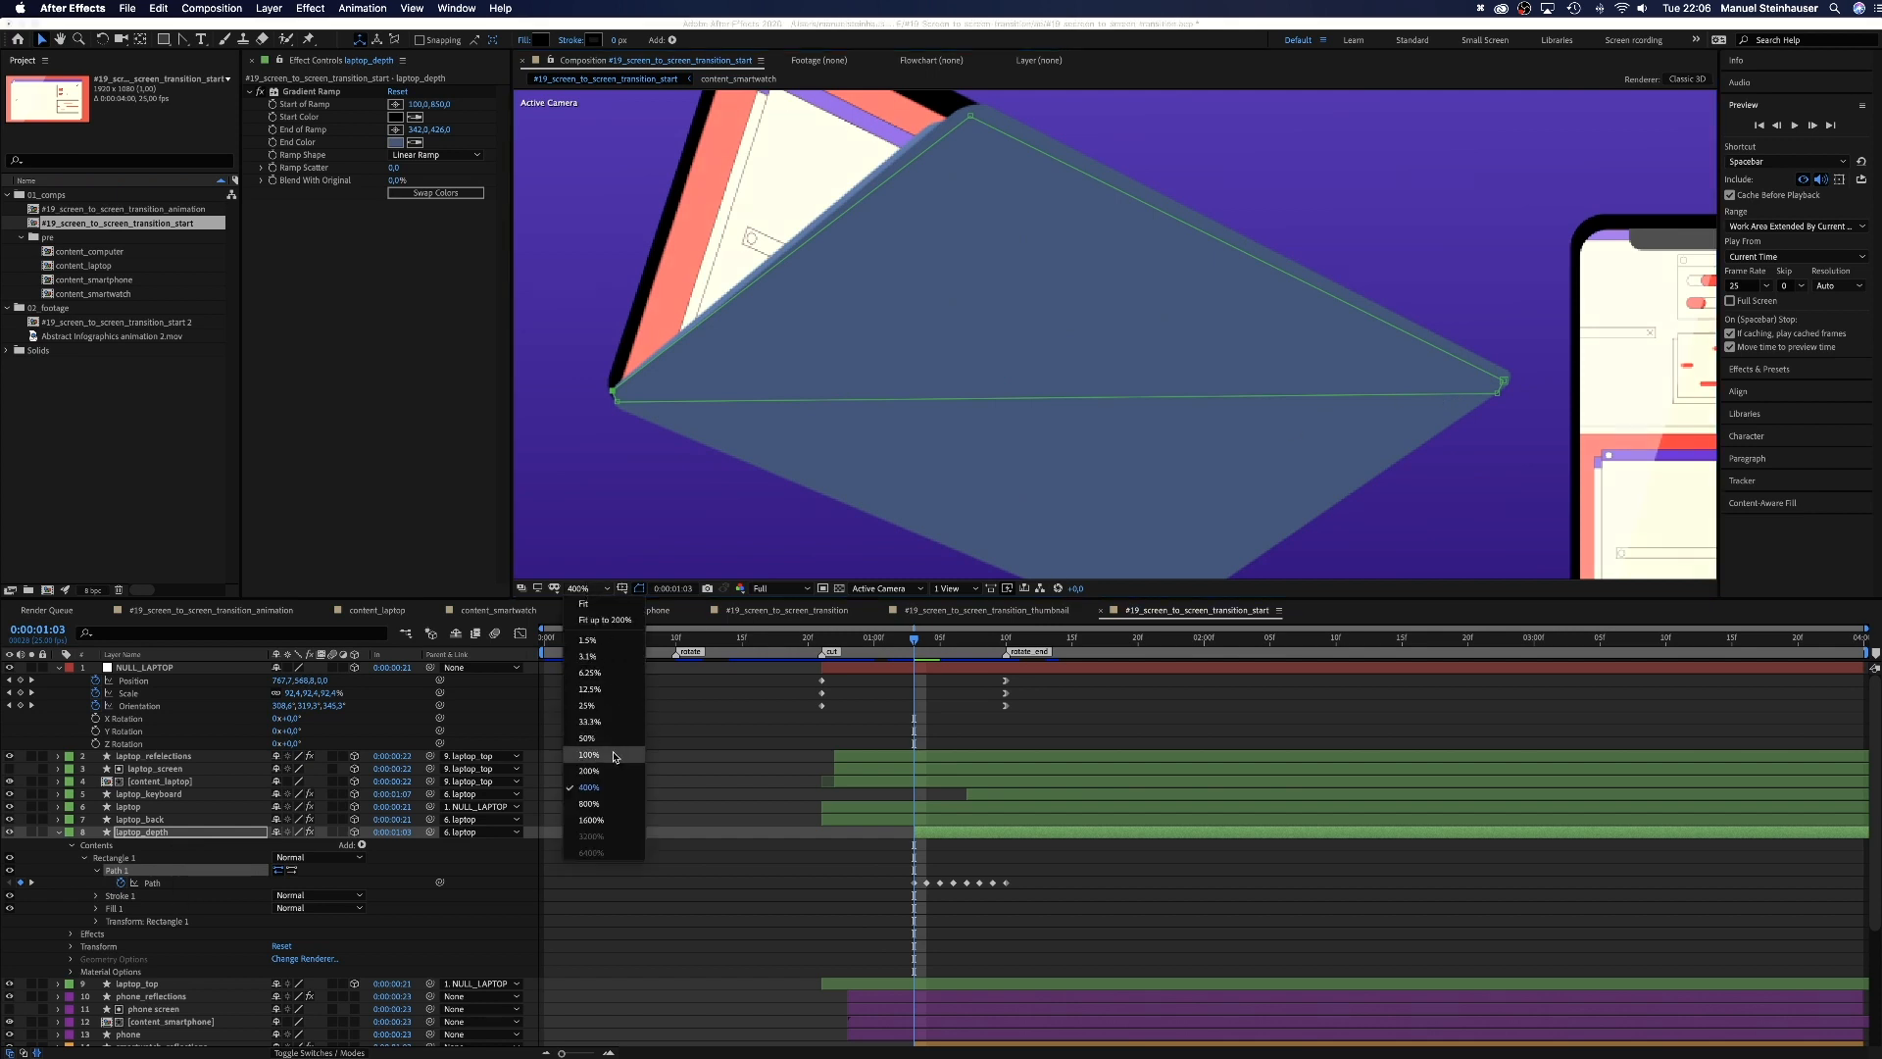
{"action": "left_click", "coordinate": [613, 754]}
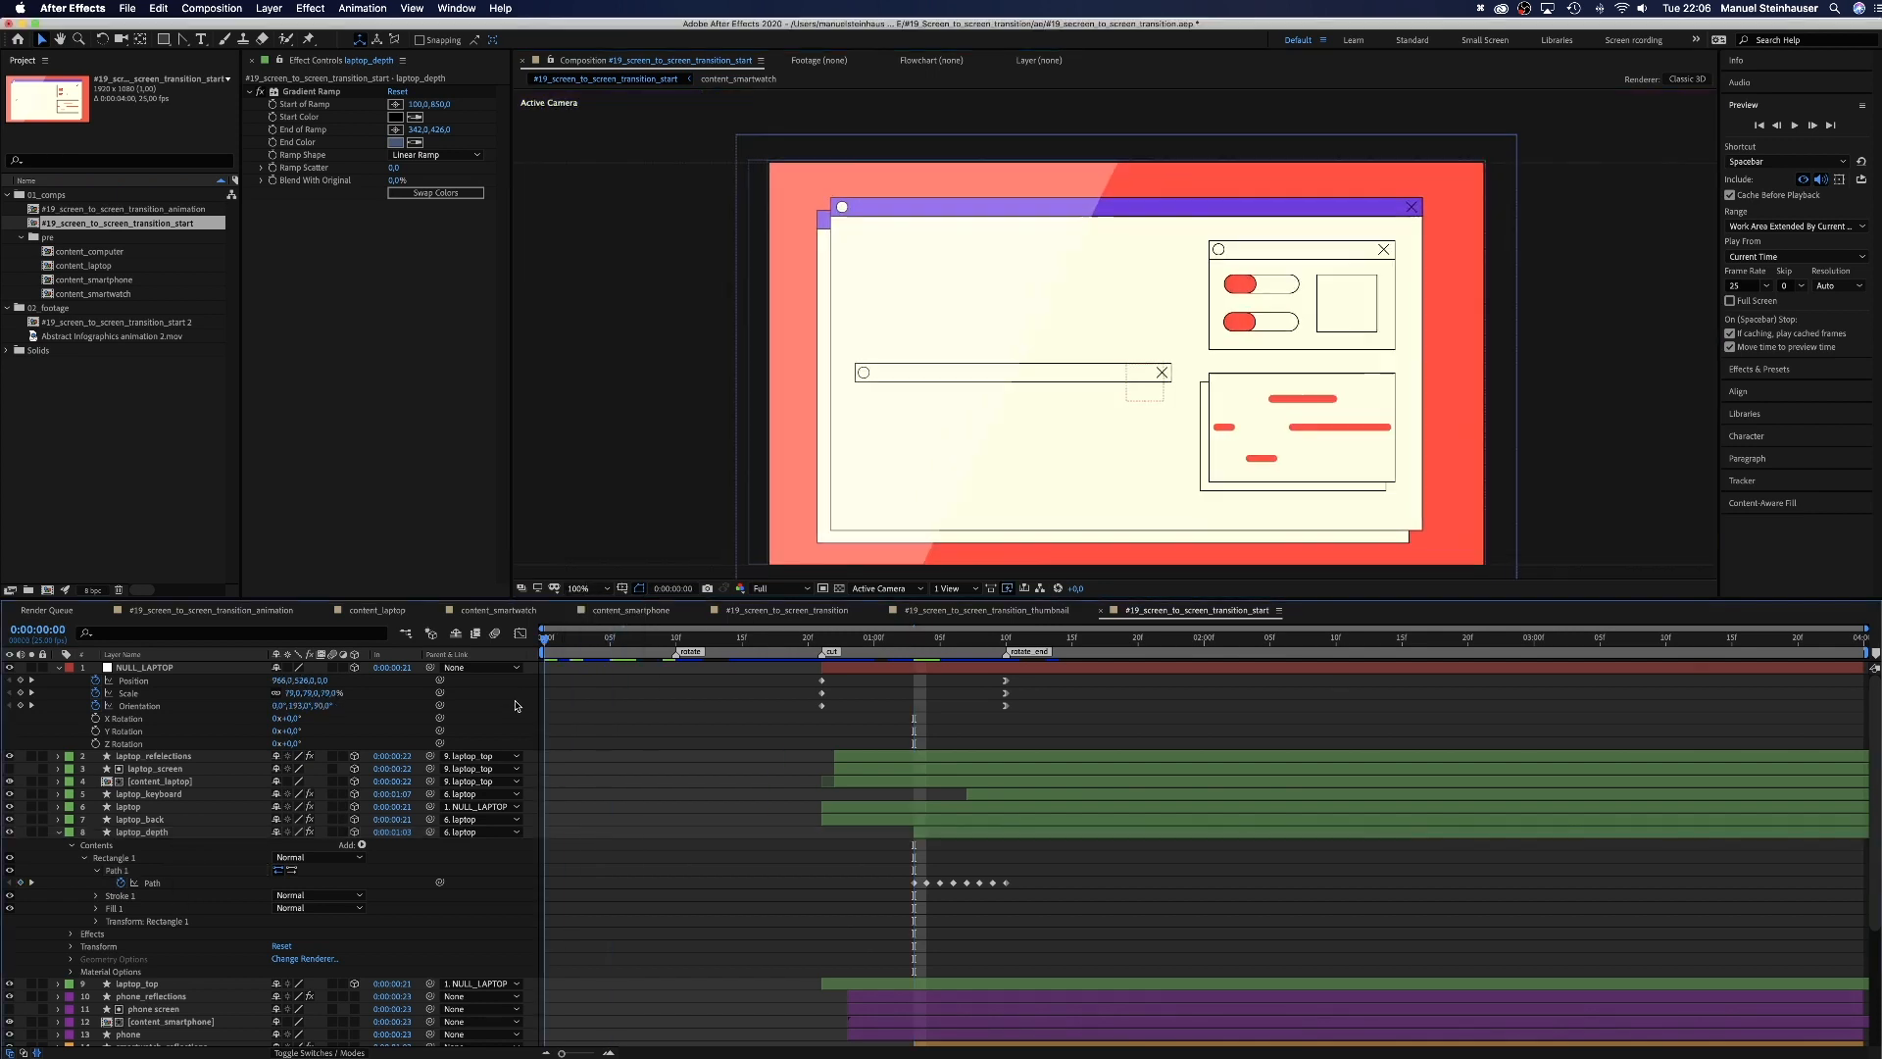
{"action": "key", "text": "space"}
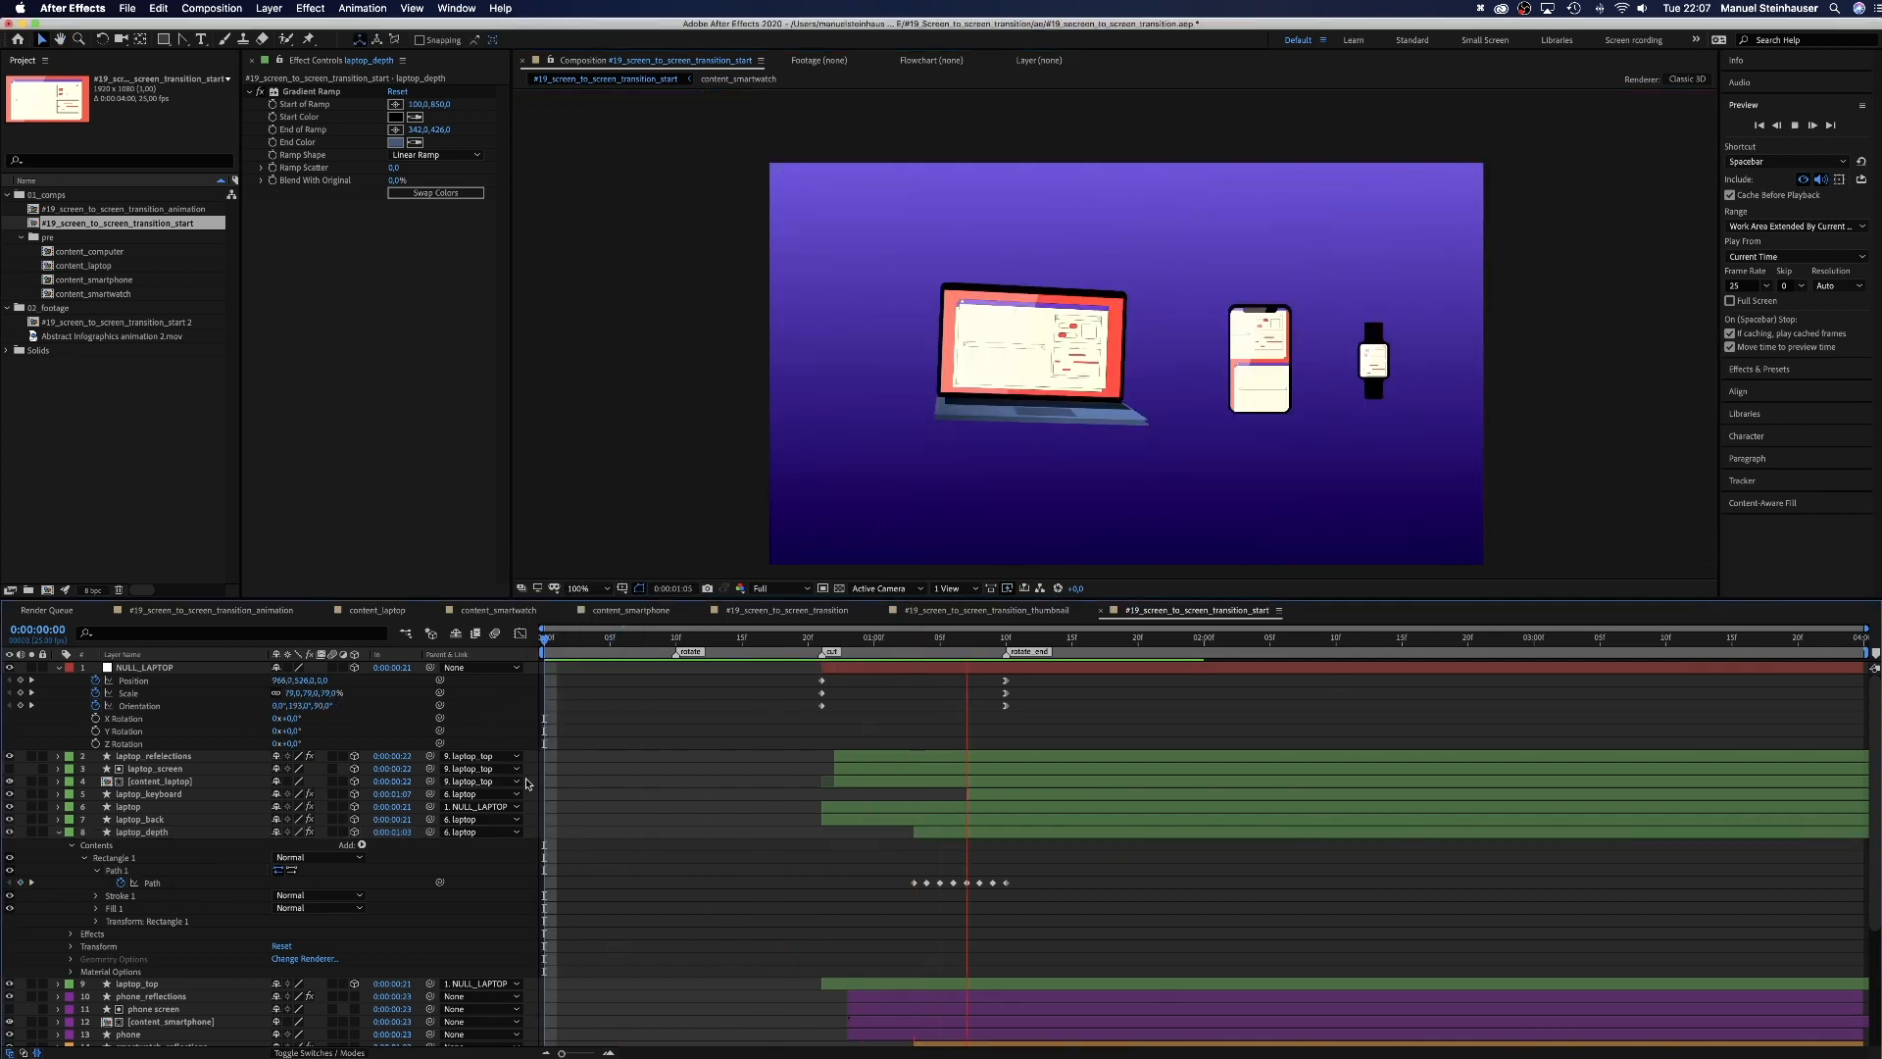
{"action": "key", "text": "space"}
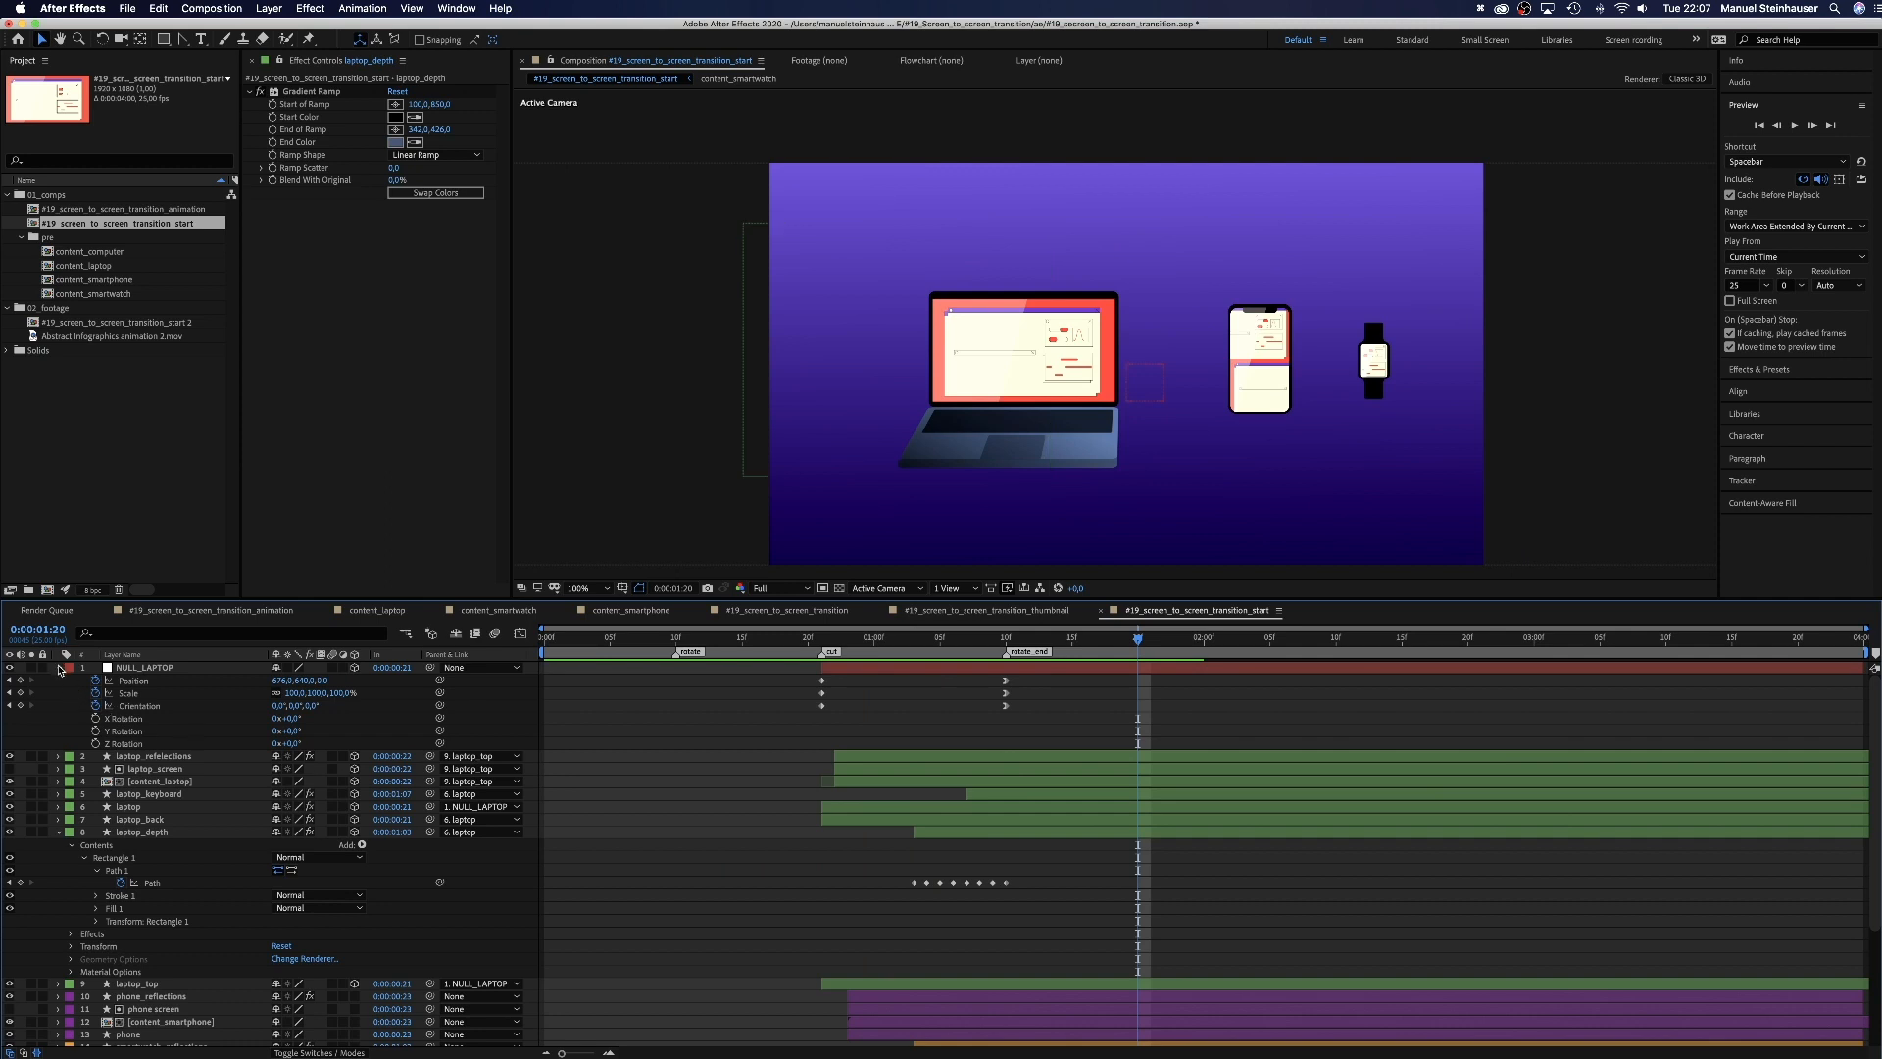
{"action": "left_click", "coordinate": [59, 667]}
{"action": "left_click", "coordinate": [58, 756]}
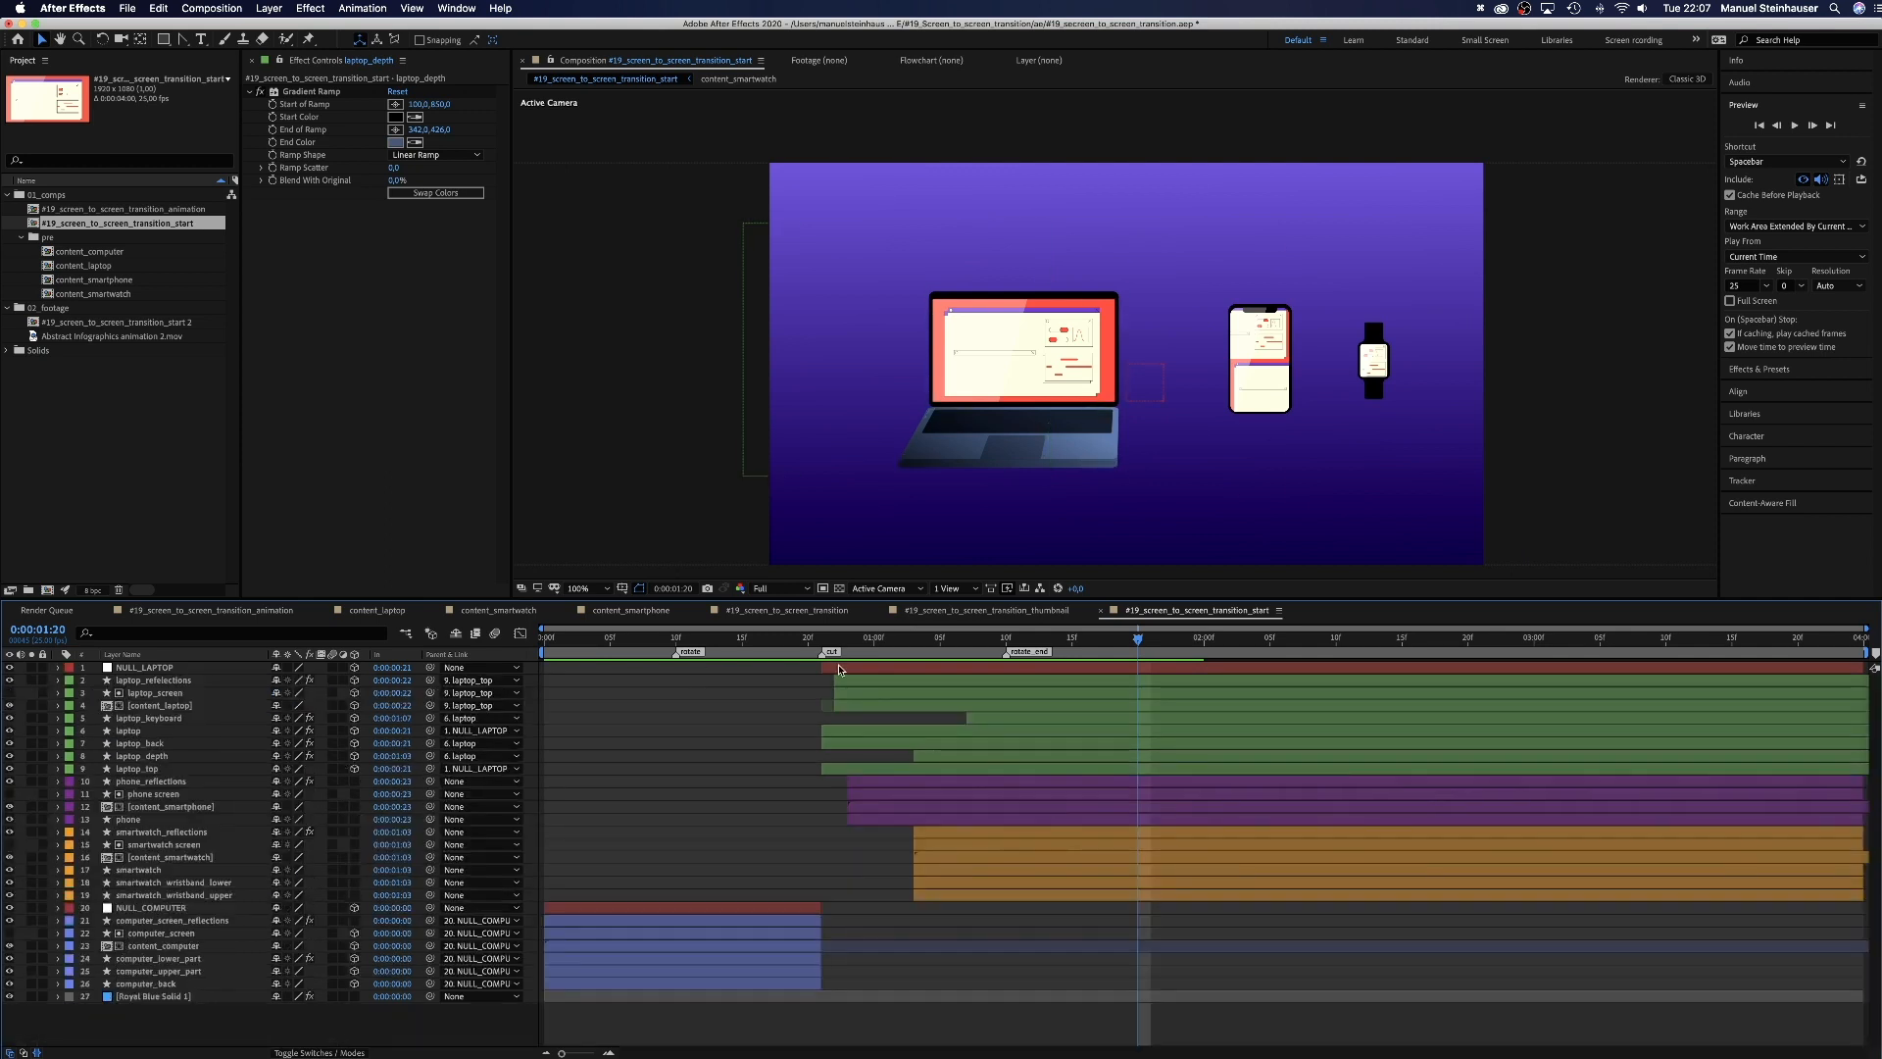
Step: Parent the phone_reflections, phone screen and content_smartphone layers to the phone layer
{"action": "left_click_drag", "start_coordinate": [895, 641], "coordinate": [848, 641]}
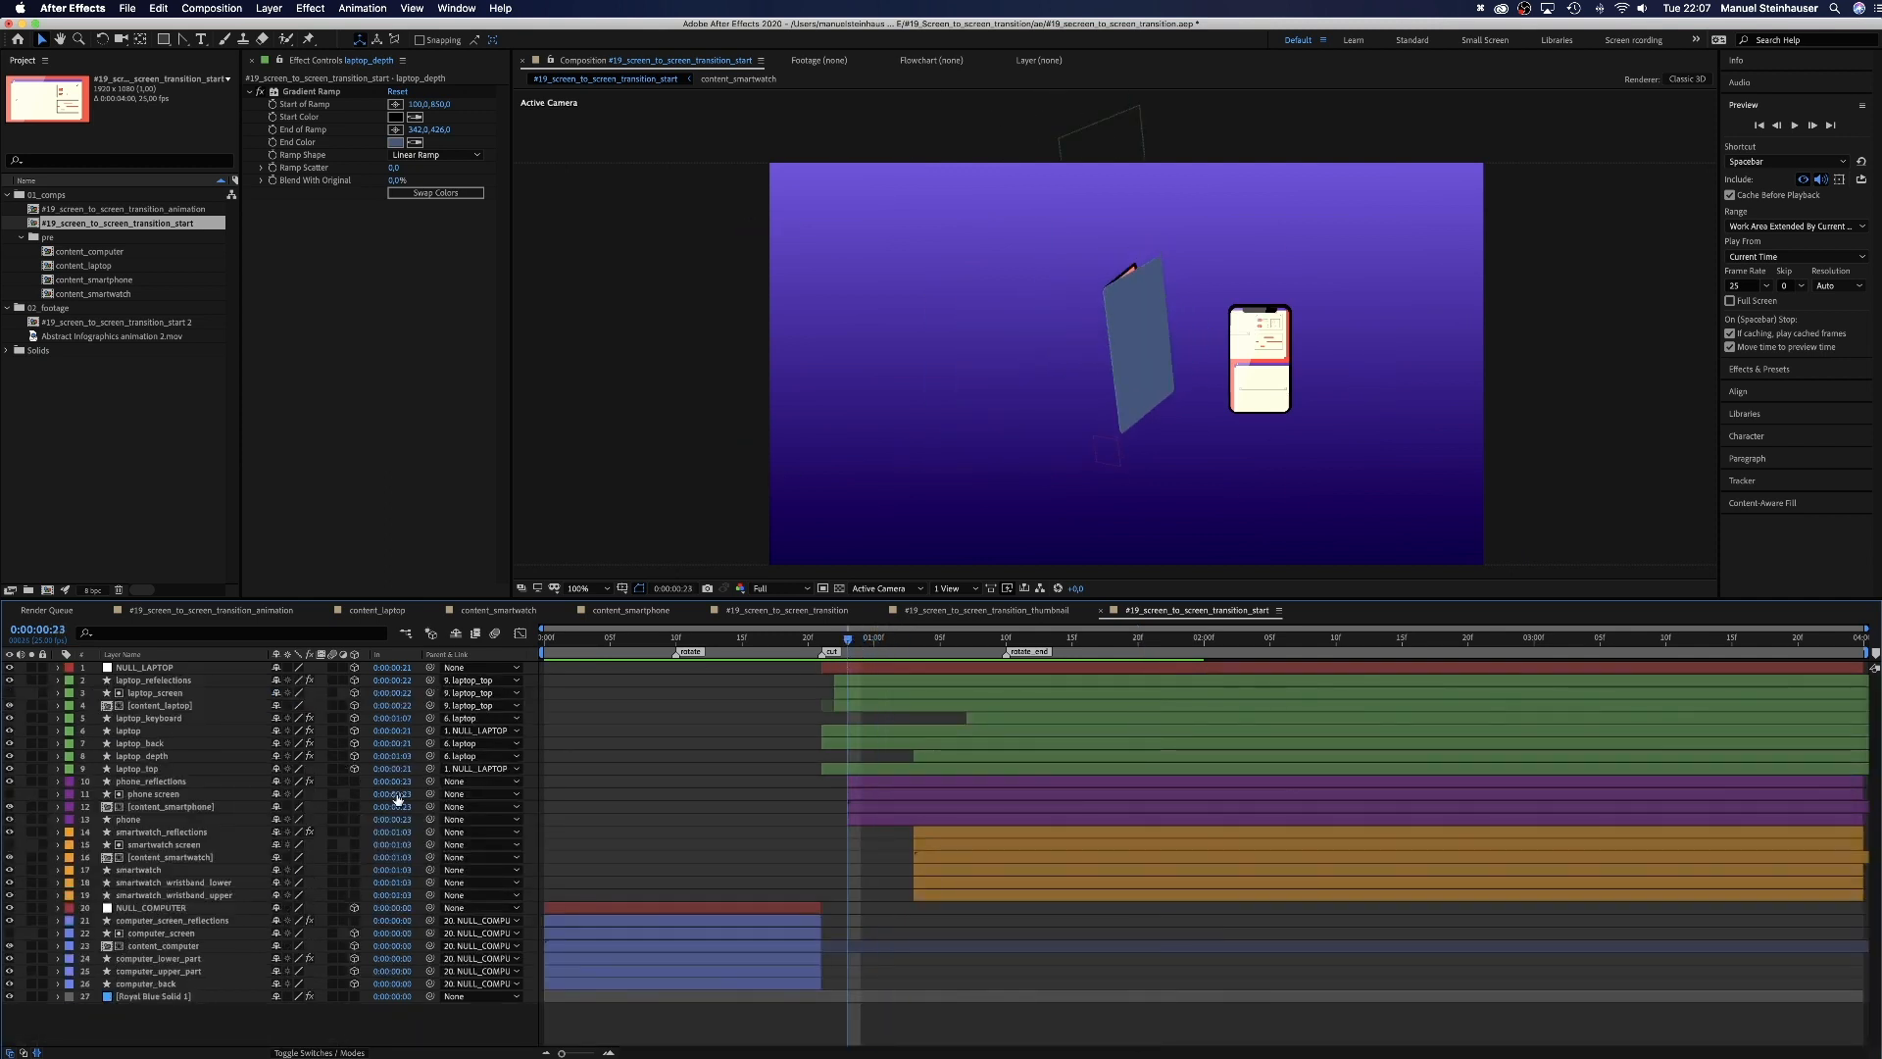
{"action": "left_click", "coordinate": [138, 782]}
{"action": "left_click", "coordinate": [138, 808], "text": "shift"}
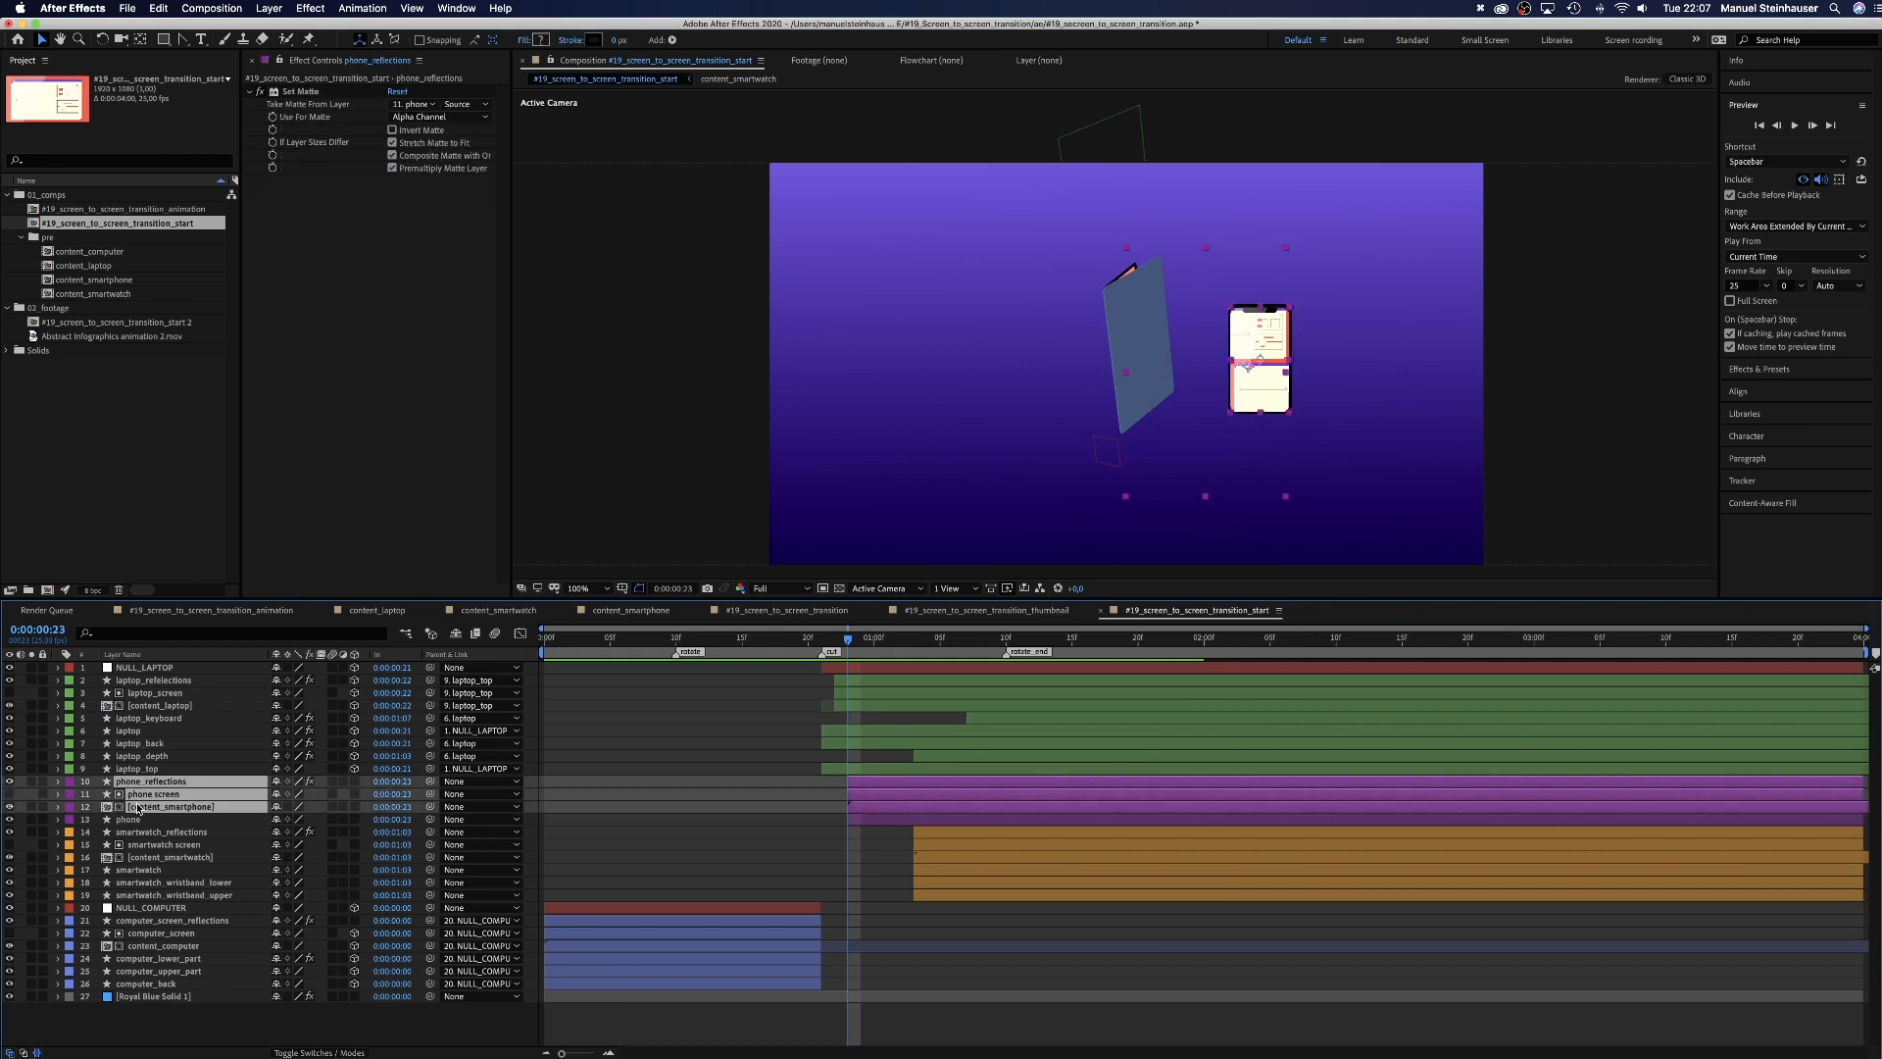
{"action": "left_click_drag", "start_coordinate": [427, 807], "coordinate": [137, 820]}
{"action": "left_click", "coordinate": [137, 822]}
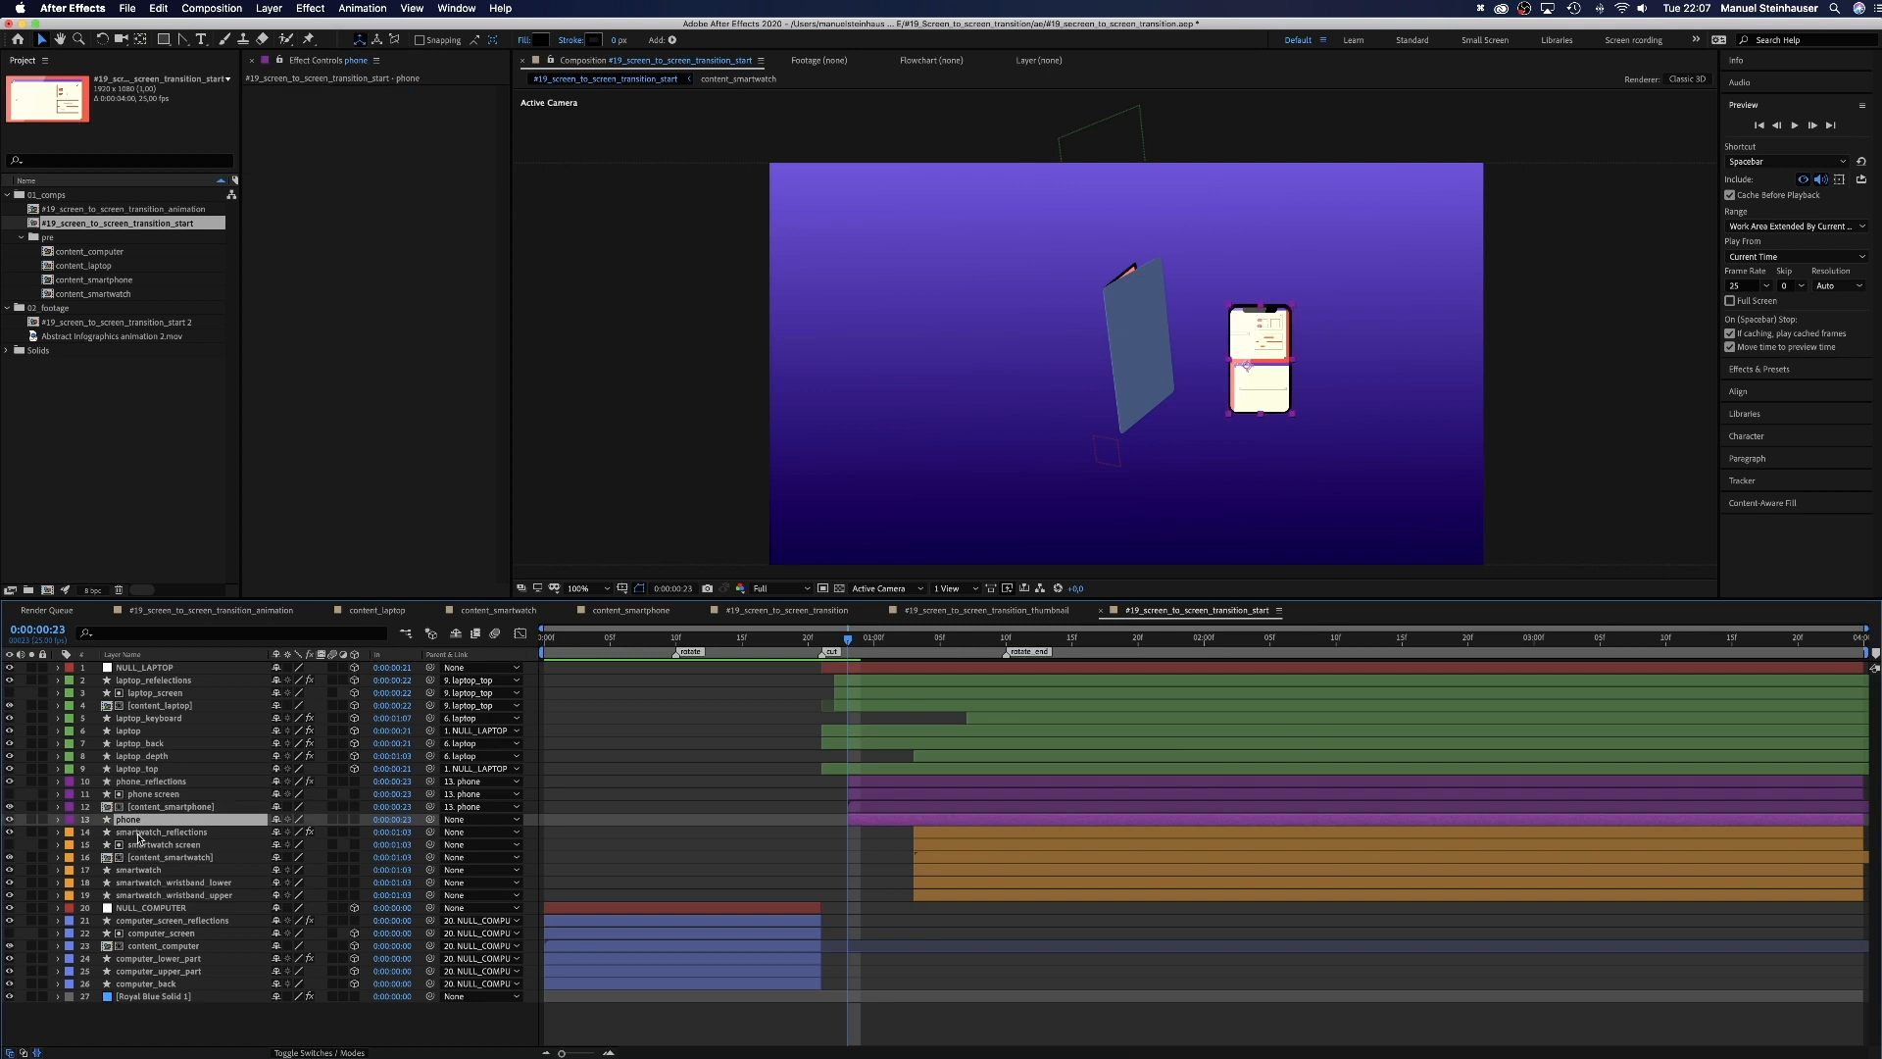
Step: Parent the smartwatch reflections, screen, content and both wristband layers to the smartwatch layer
{"action": "left_click", "coordinate": [138, 832]}
{"action": "left_click", "coordinate": [191, 855], "text": "shift"}
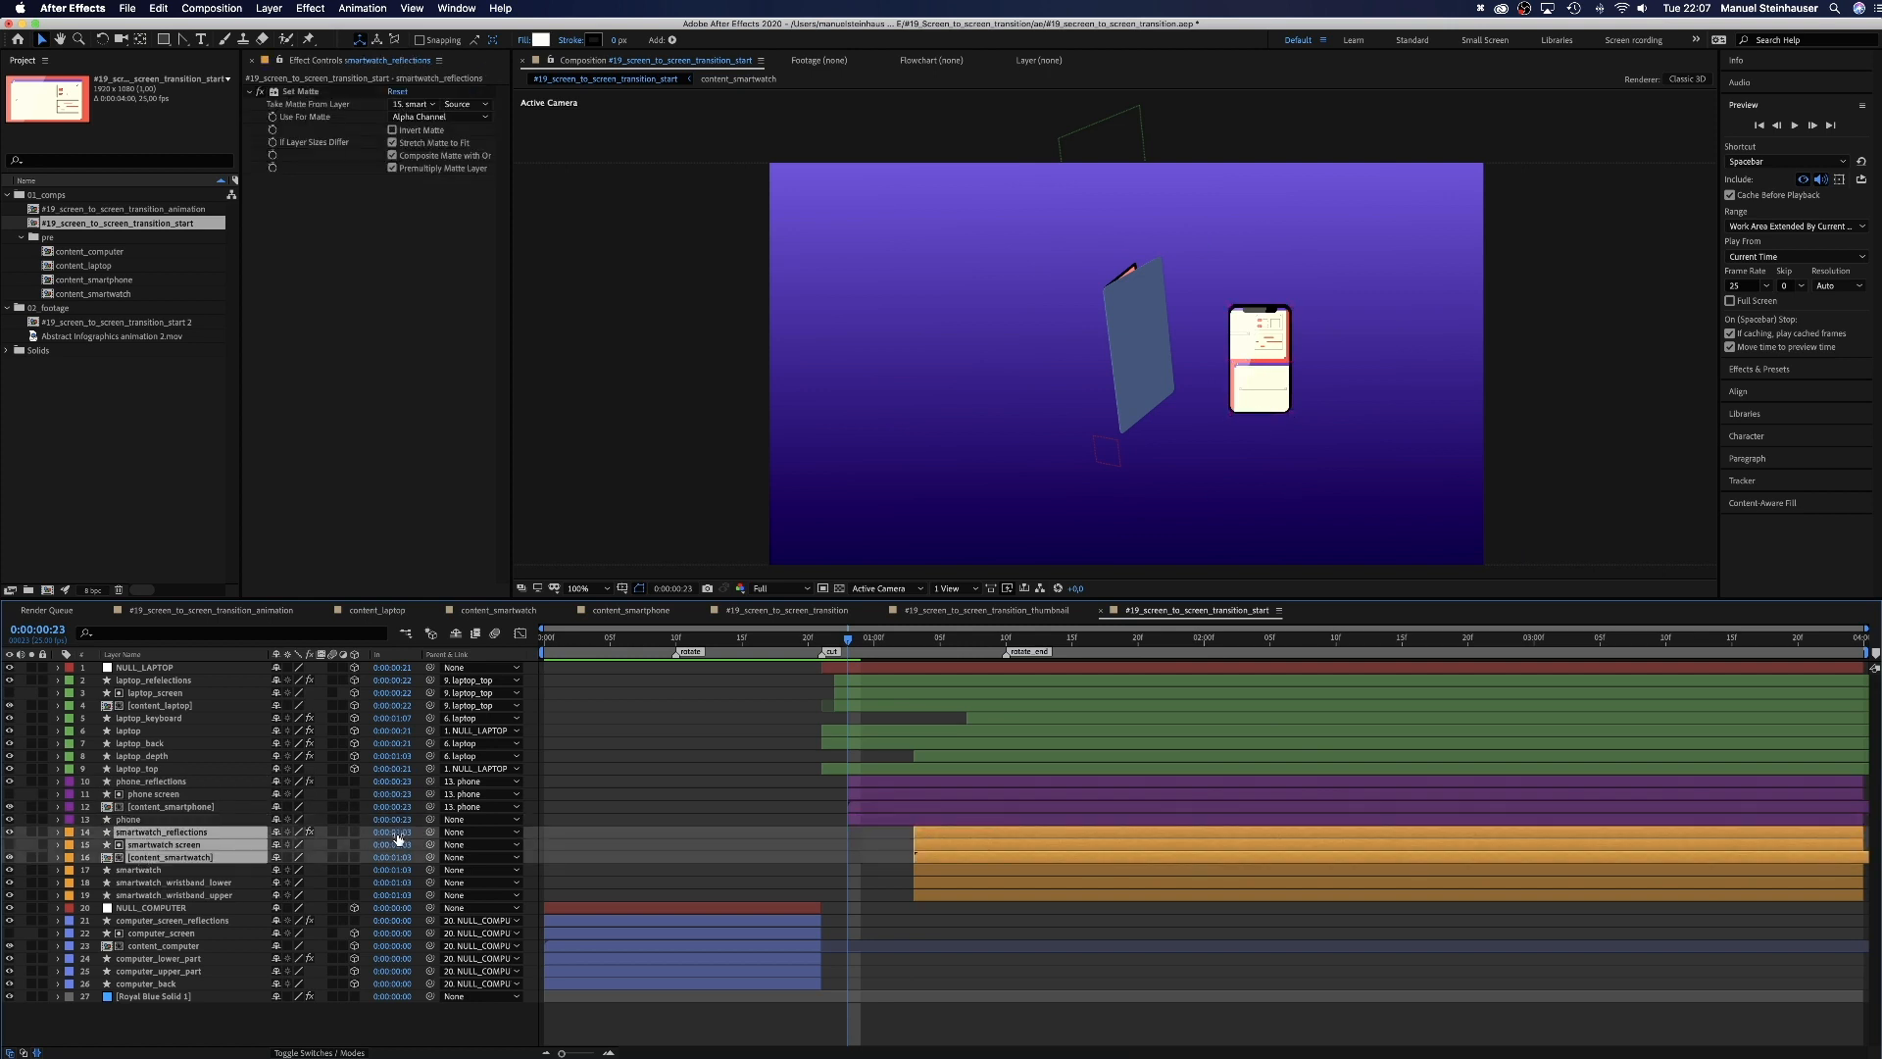
{"action": "left_click_drag", "start_coordinate": [429, 832], "coordinate": [184, 871]}
{"action": "left_click", "coordinate": [181, 883]}
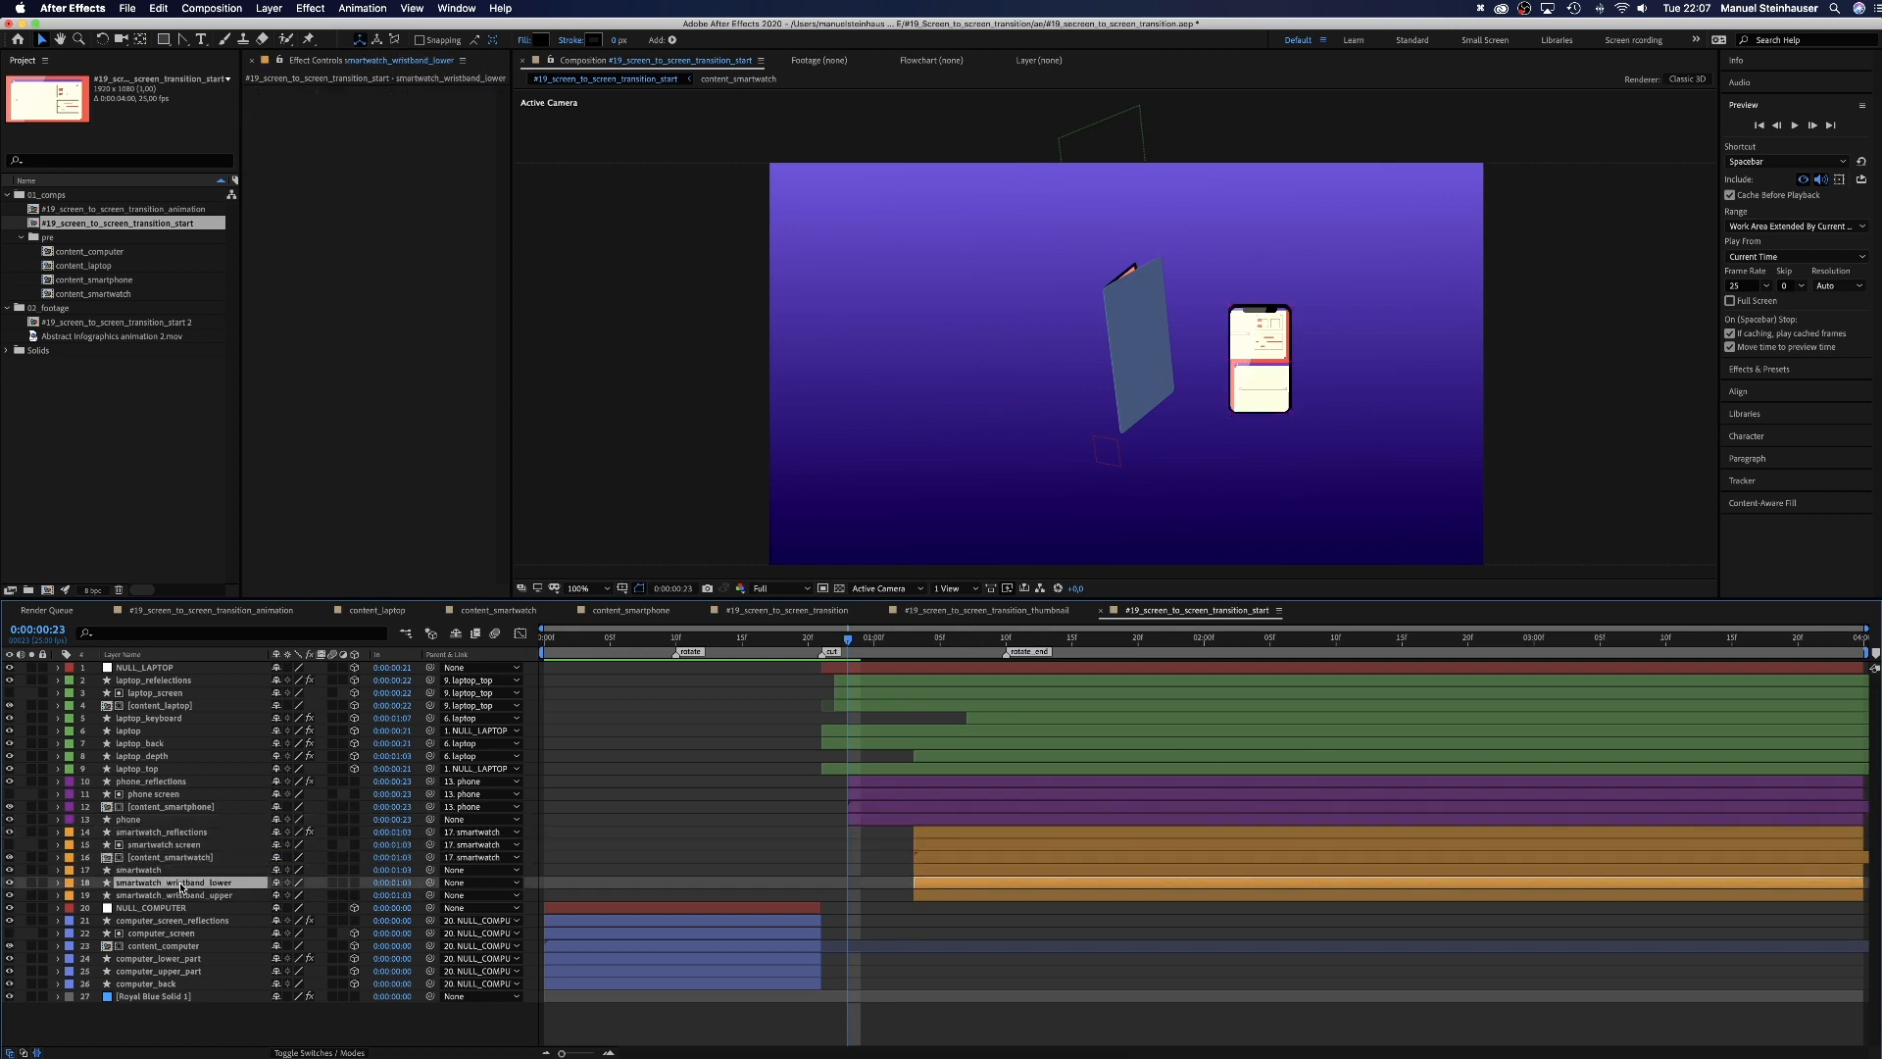
{"action": "left_click", "coordinate": [180, 895], "text": "shift"}
{"action": "left_click_drag", "start_coordinate": [405, 883], "coordinate": [149, 868]}
{"action": "left_click", "coordinate": [140, 870]}
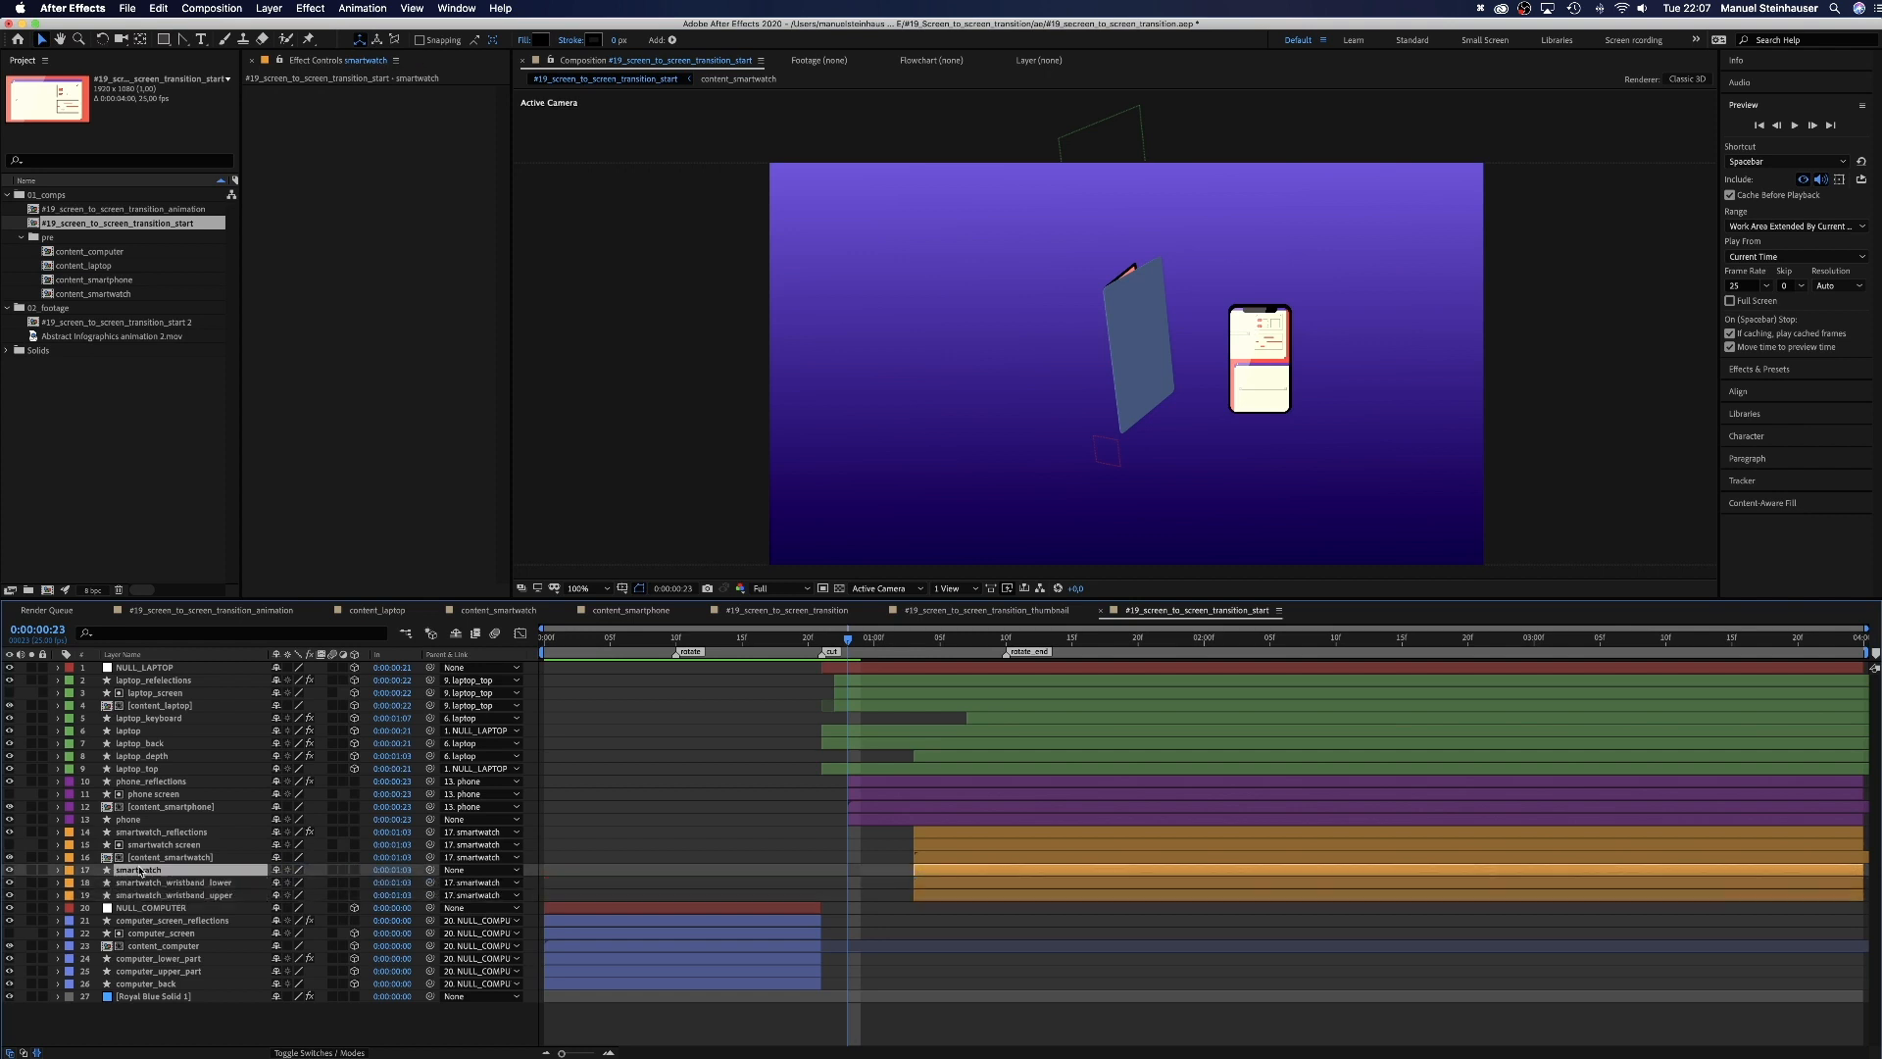
Step: Add a Position keyframe to the phone layer at 0:00:01:10 and to the smartwatch layer at 0:00:01:20
{"action": "left_click", "coordinate": [128, 819], "text": "super"}
{"action": "key", "text": "p"}
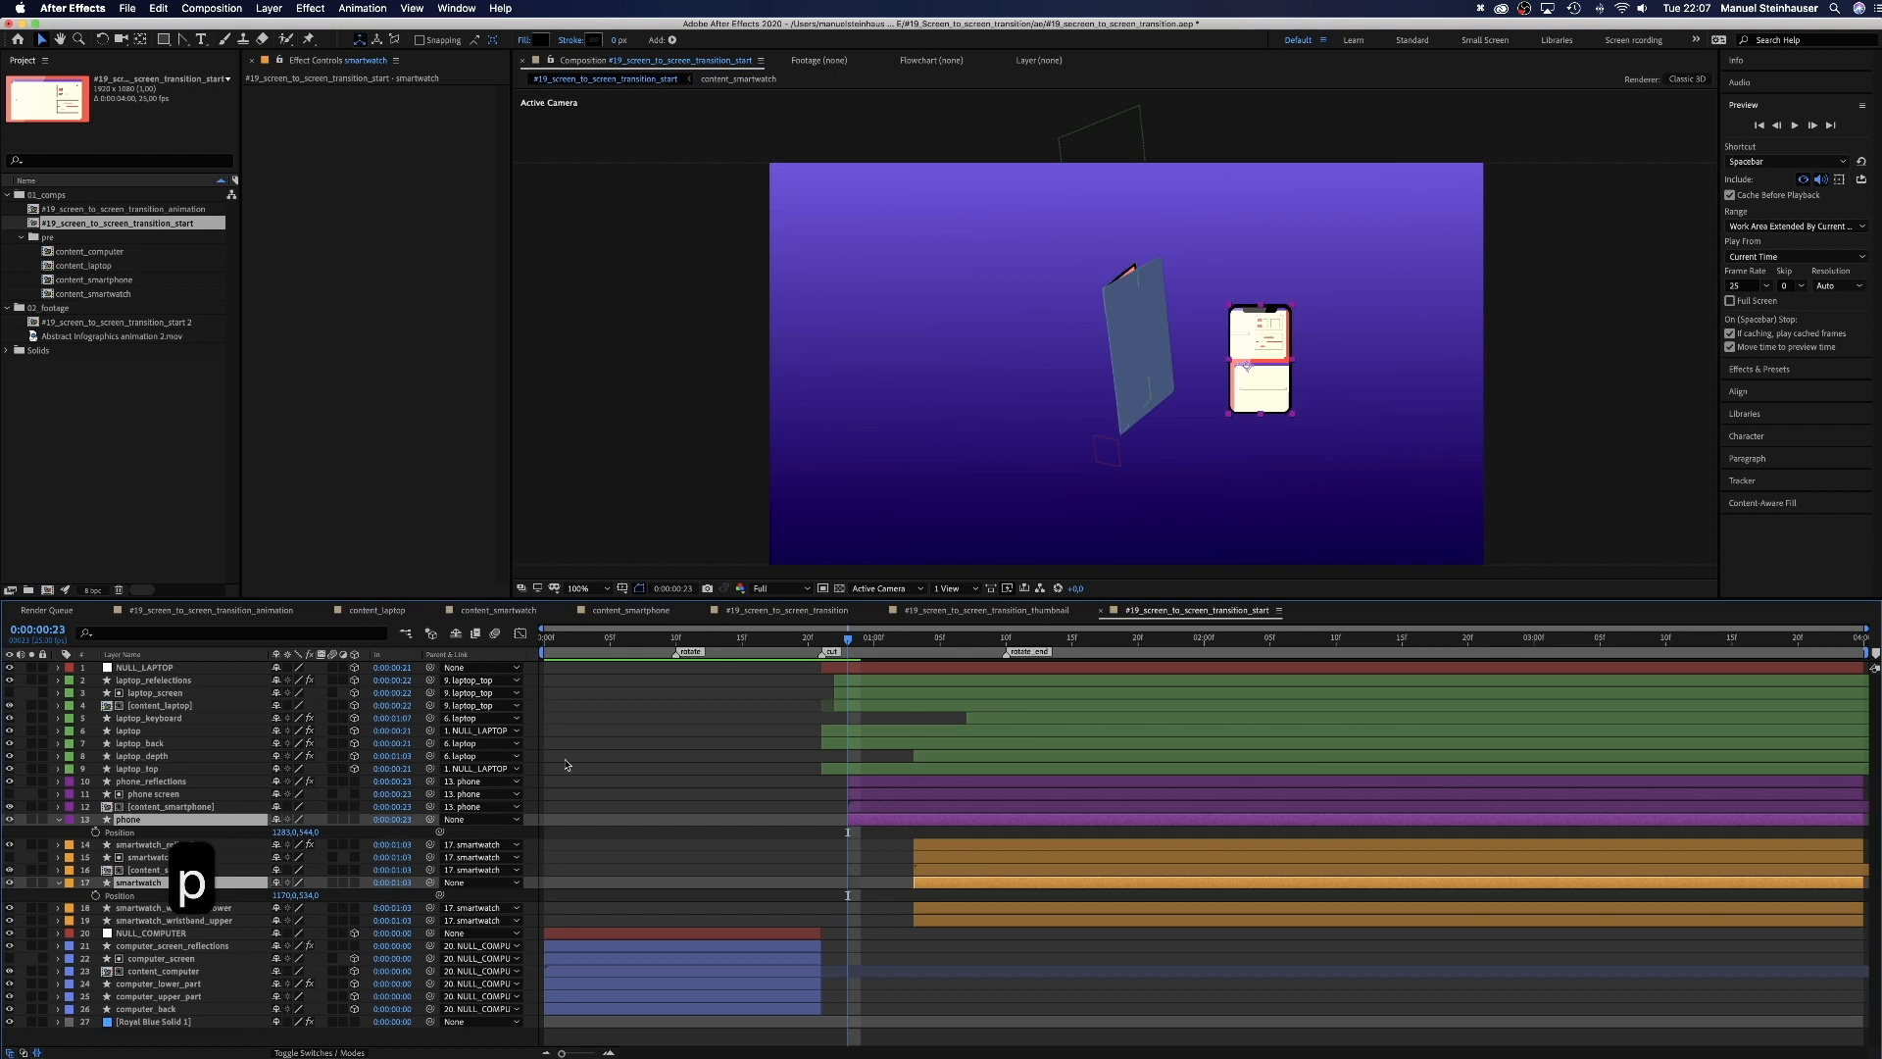
{"action": "left_click_drag", "start_coordinate": [949, 637], "coordinate": [1006, 638]}
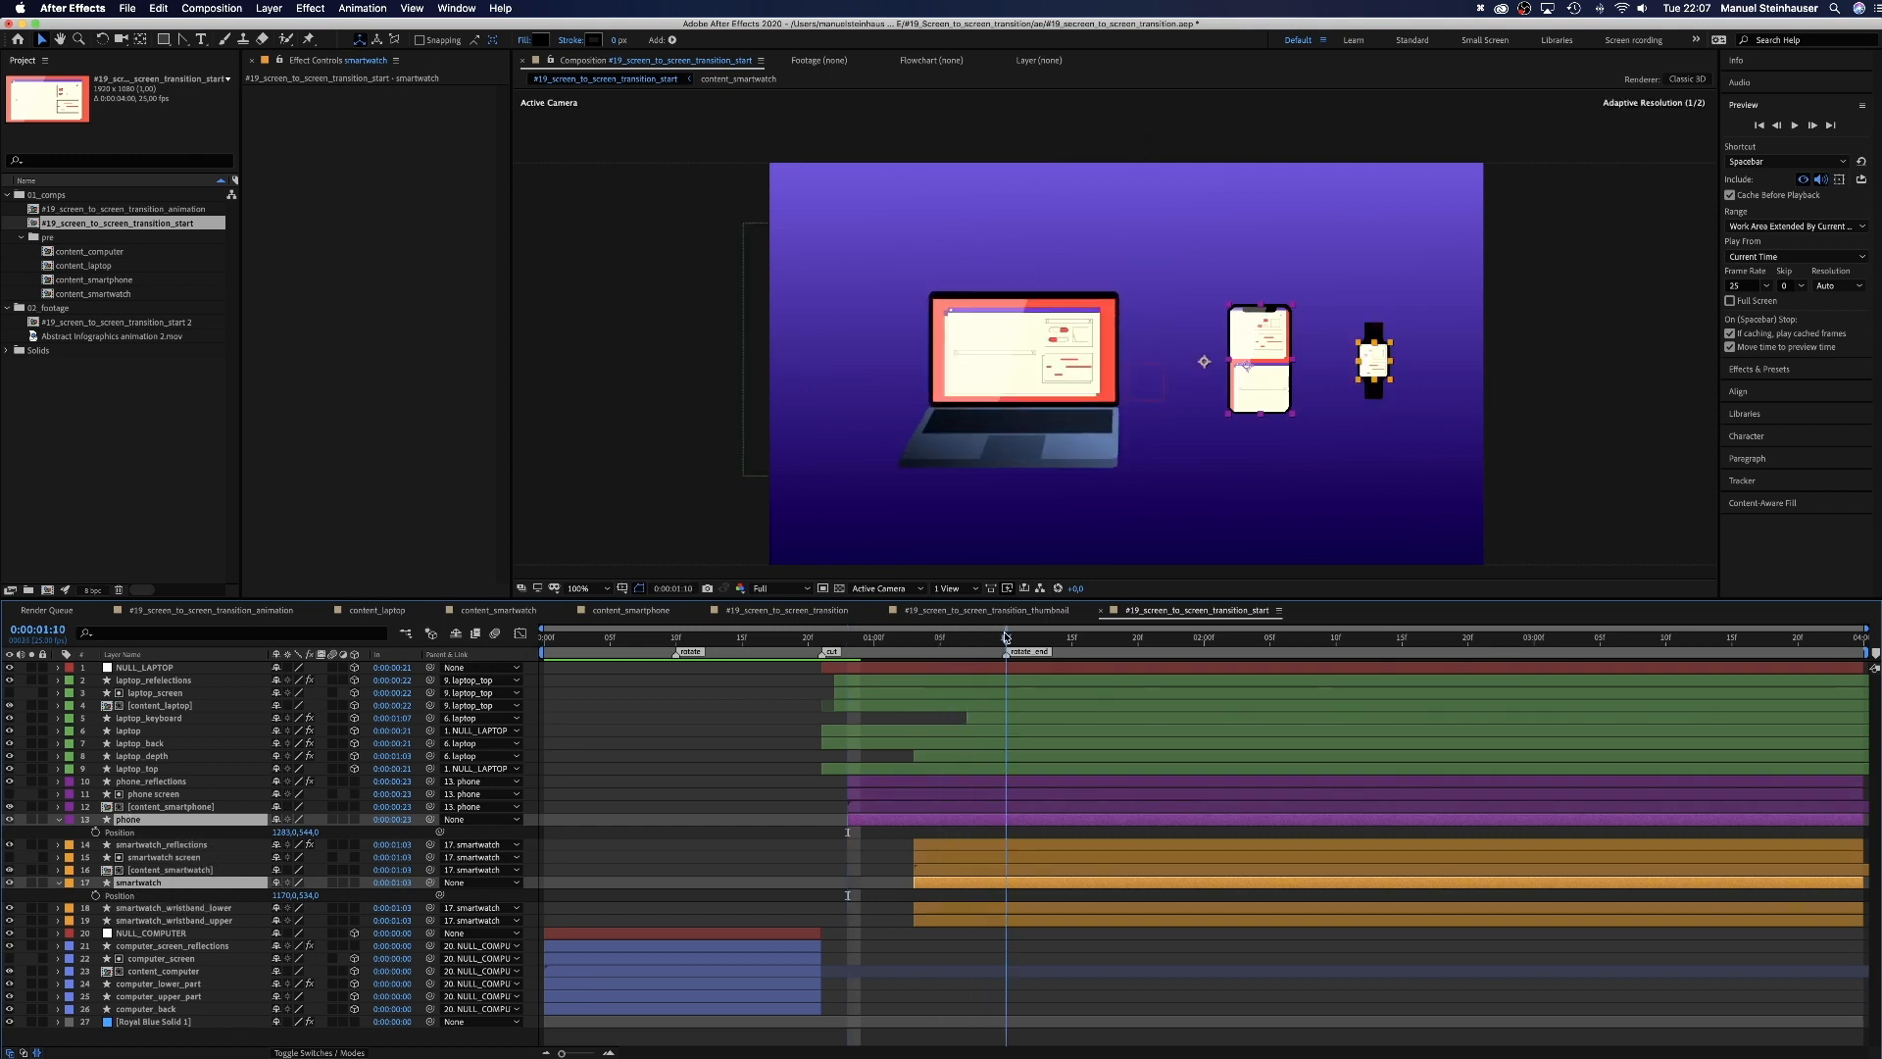
{"action": "left_click", "coordinate": [99, 833]}
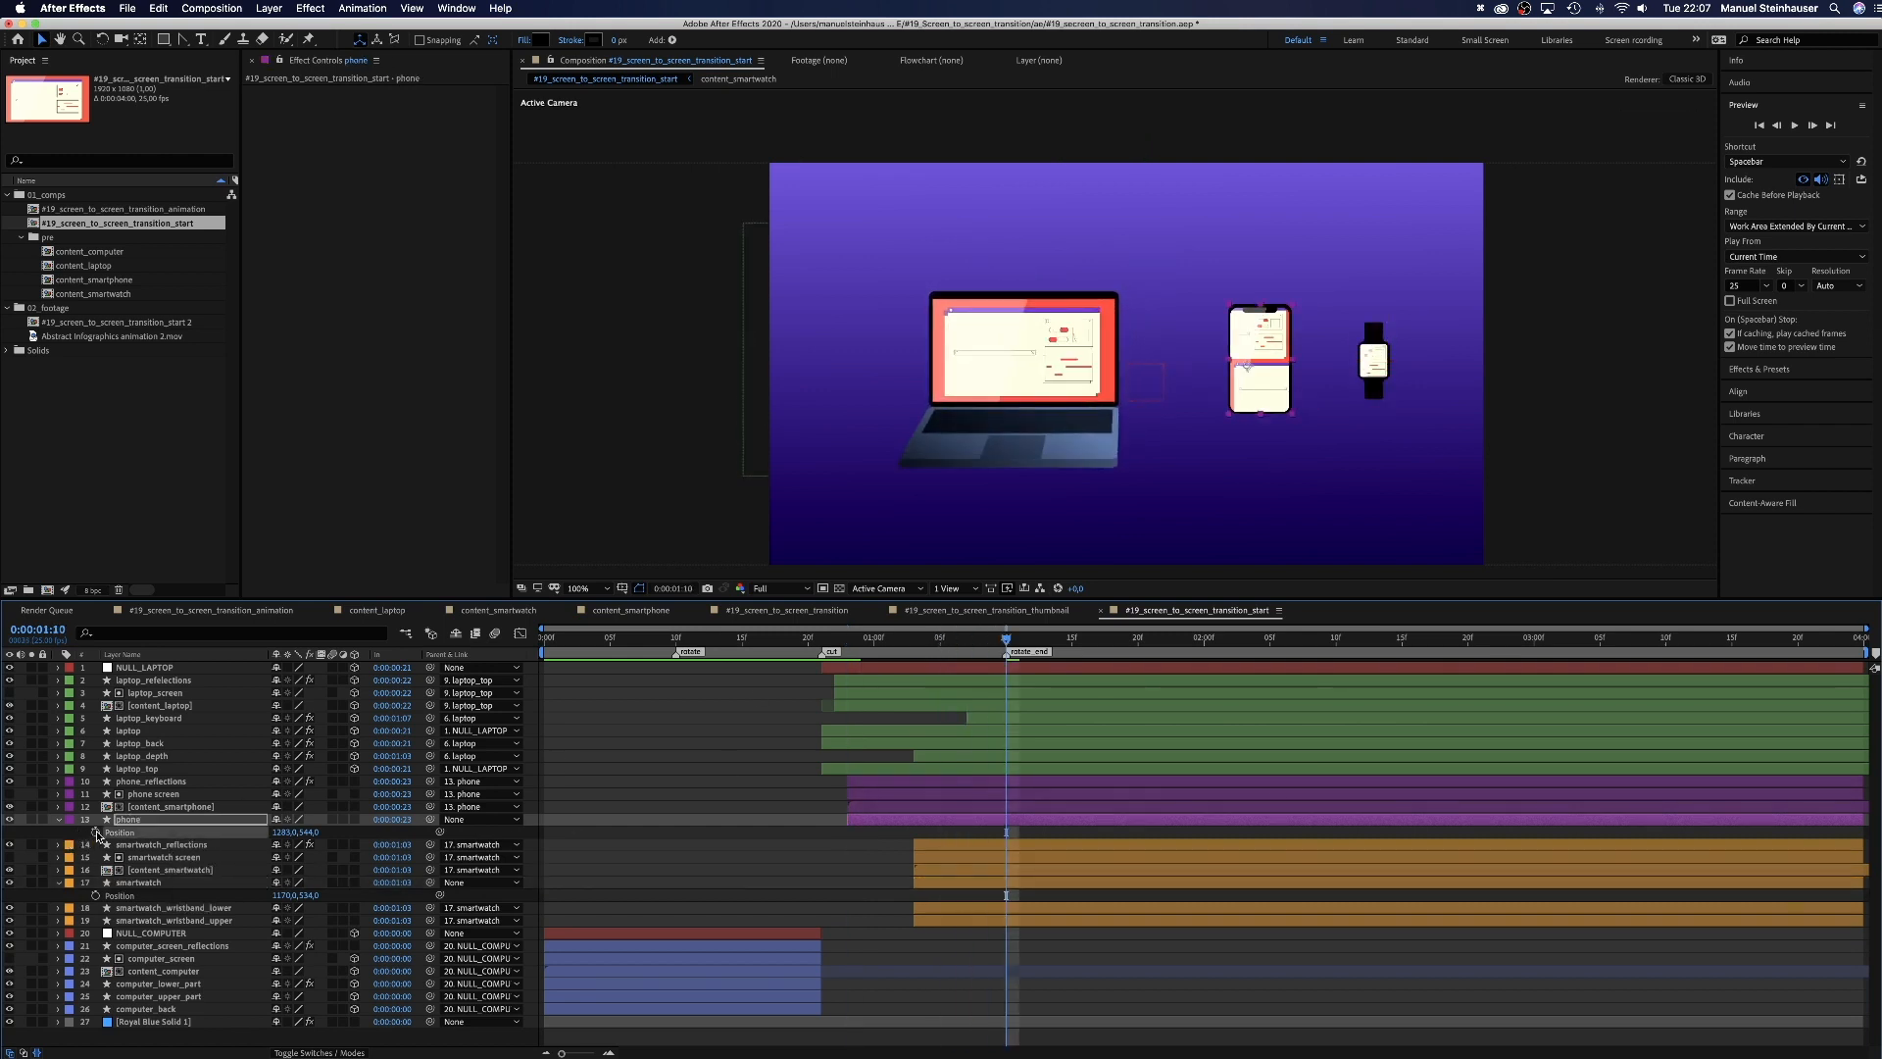
{"action": "key", "text": "space"}
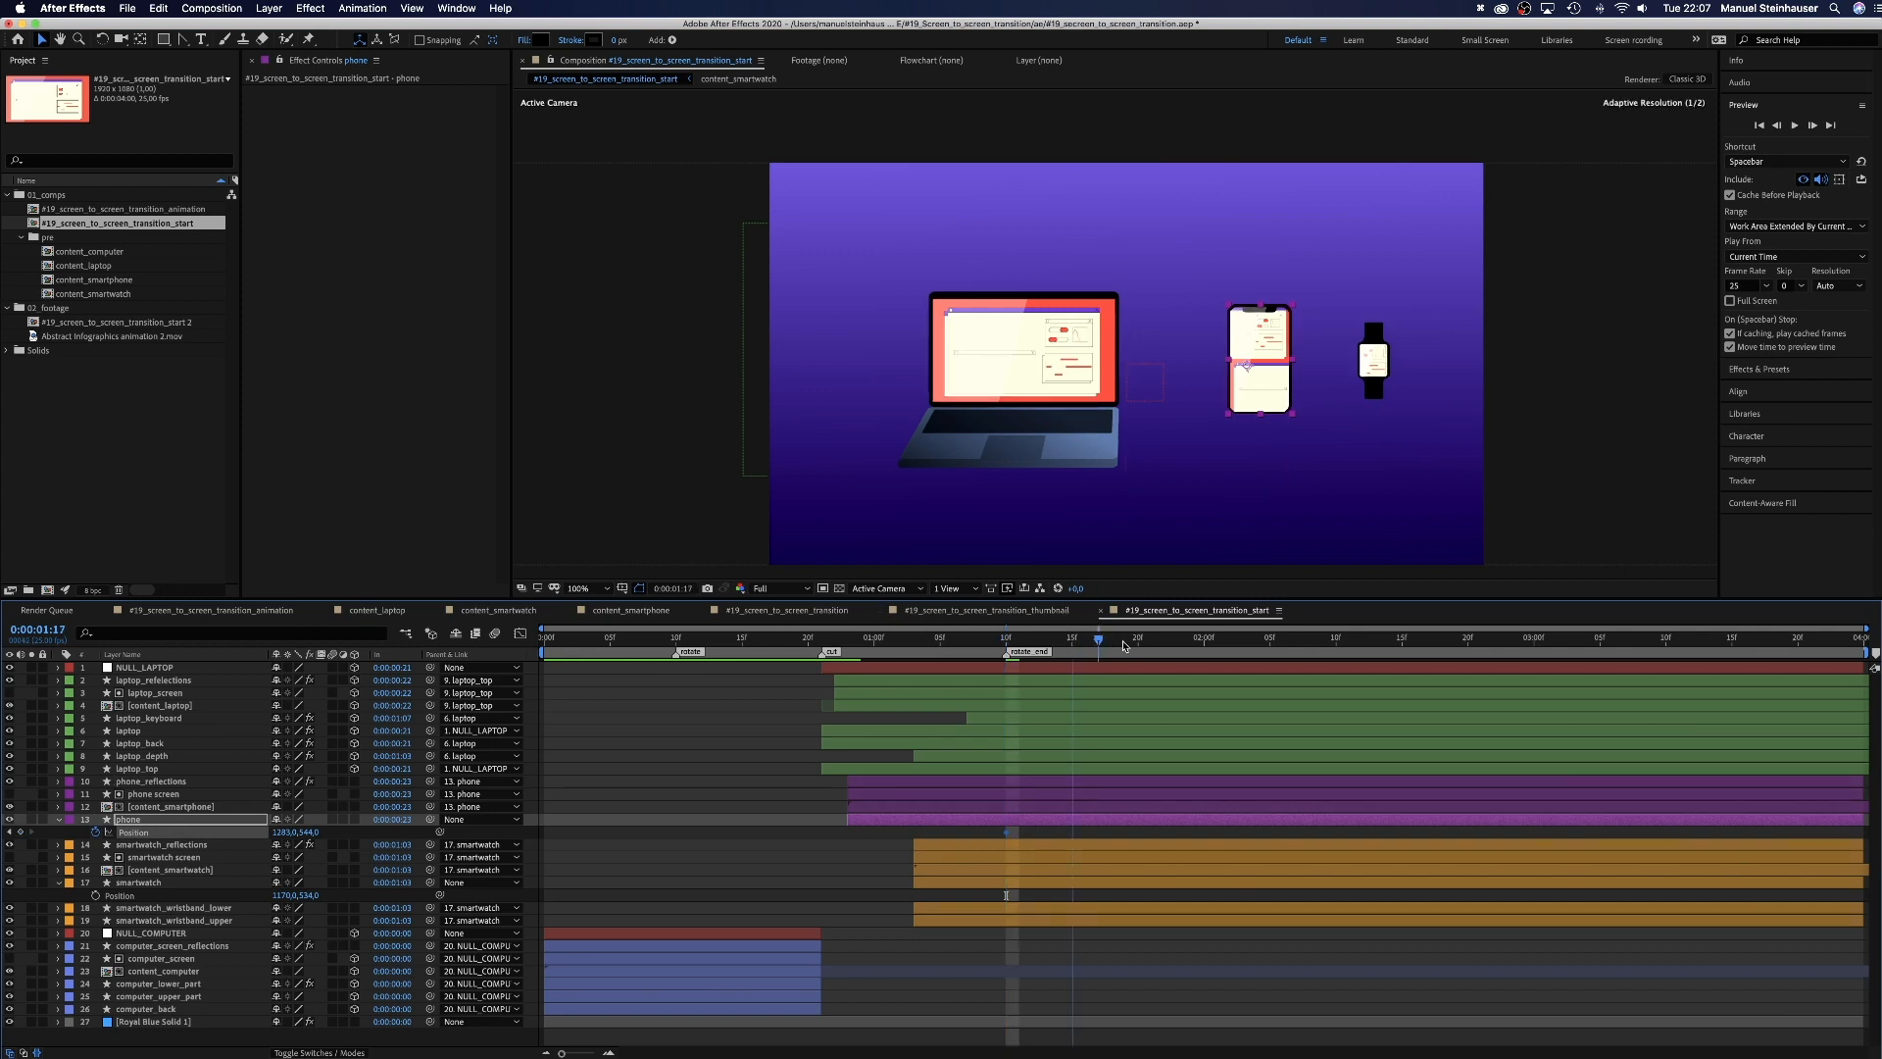
{"action": "left_click", "coordinate": [95, 895]}
Step: Set the phone's X position to 987 at 0:00:00:23 so it starts behind the turning laptop
{"action": "left_click_drag", "start_coordinate": [936, 639], "coordinate": [843, 688]}
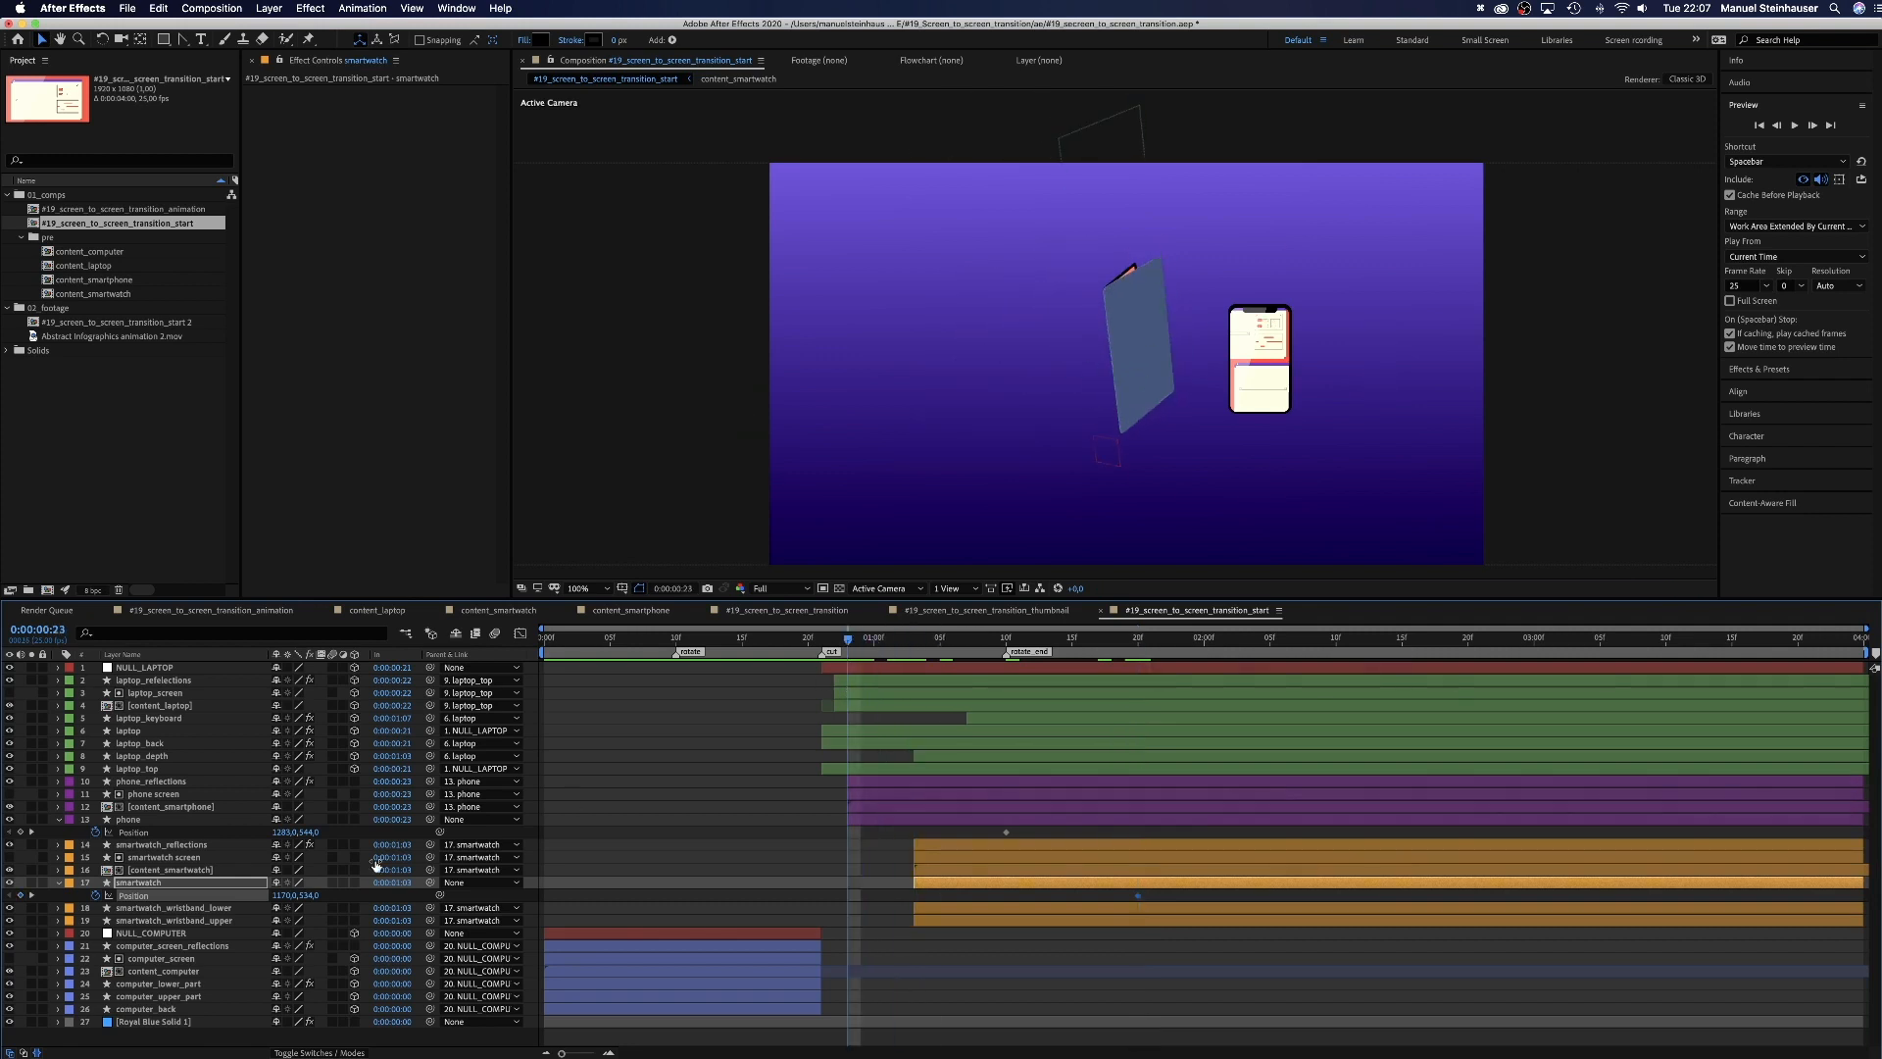
{"action": "left_click_drag", "start_coordinate": [275, 838], "coordinate": [86, 857]}
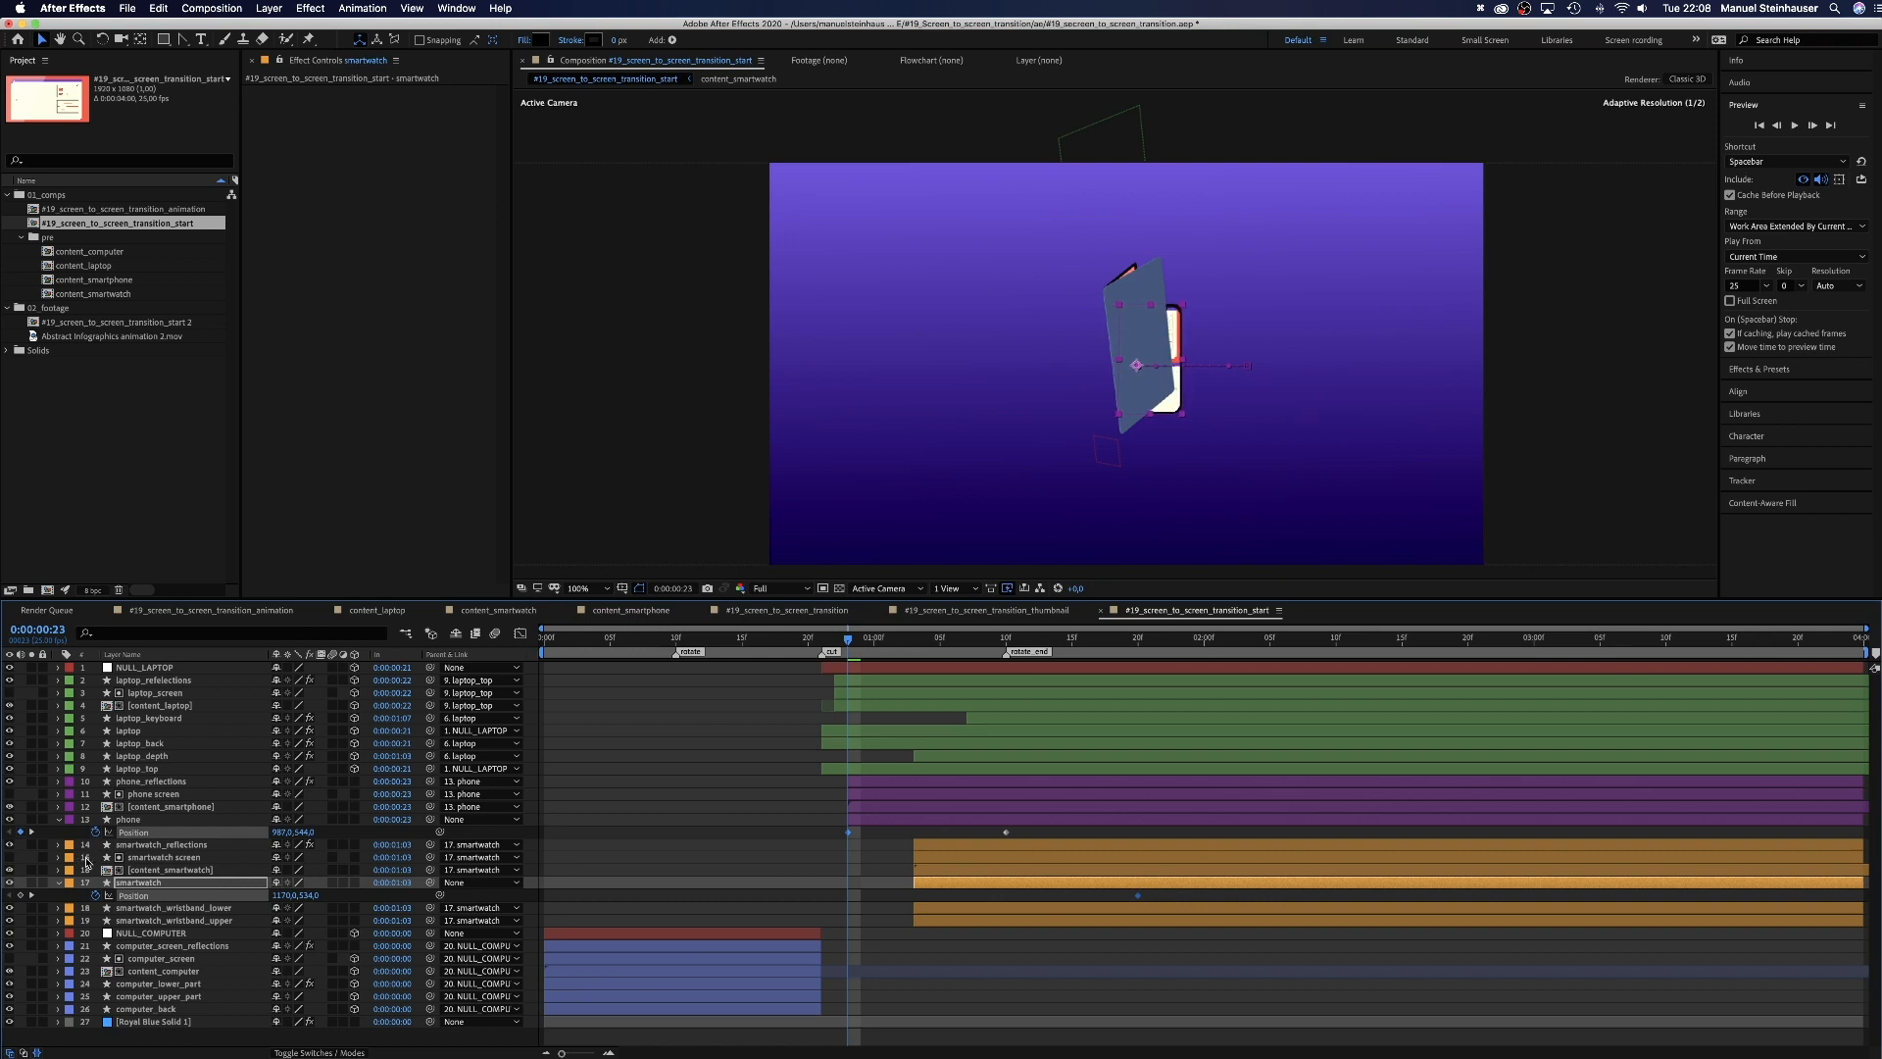
{"action": "left_click_drag", "start_coordinate": [86, 858], "coordinate": [86, 858]}
Step: Shape the phone's Position speed curve to start fast and slow to zero at 0:00:01:10
{"action": "left_click_drag", "start_coordinate": [848, 641], "coordinate": [1003, 672]}
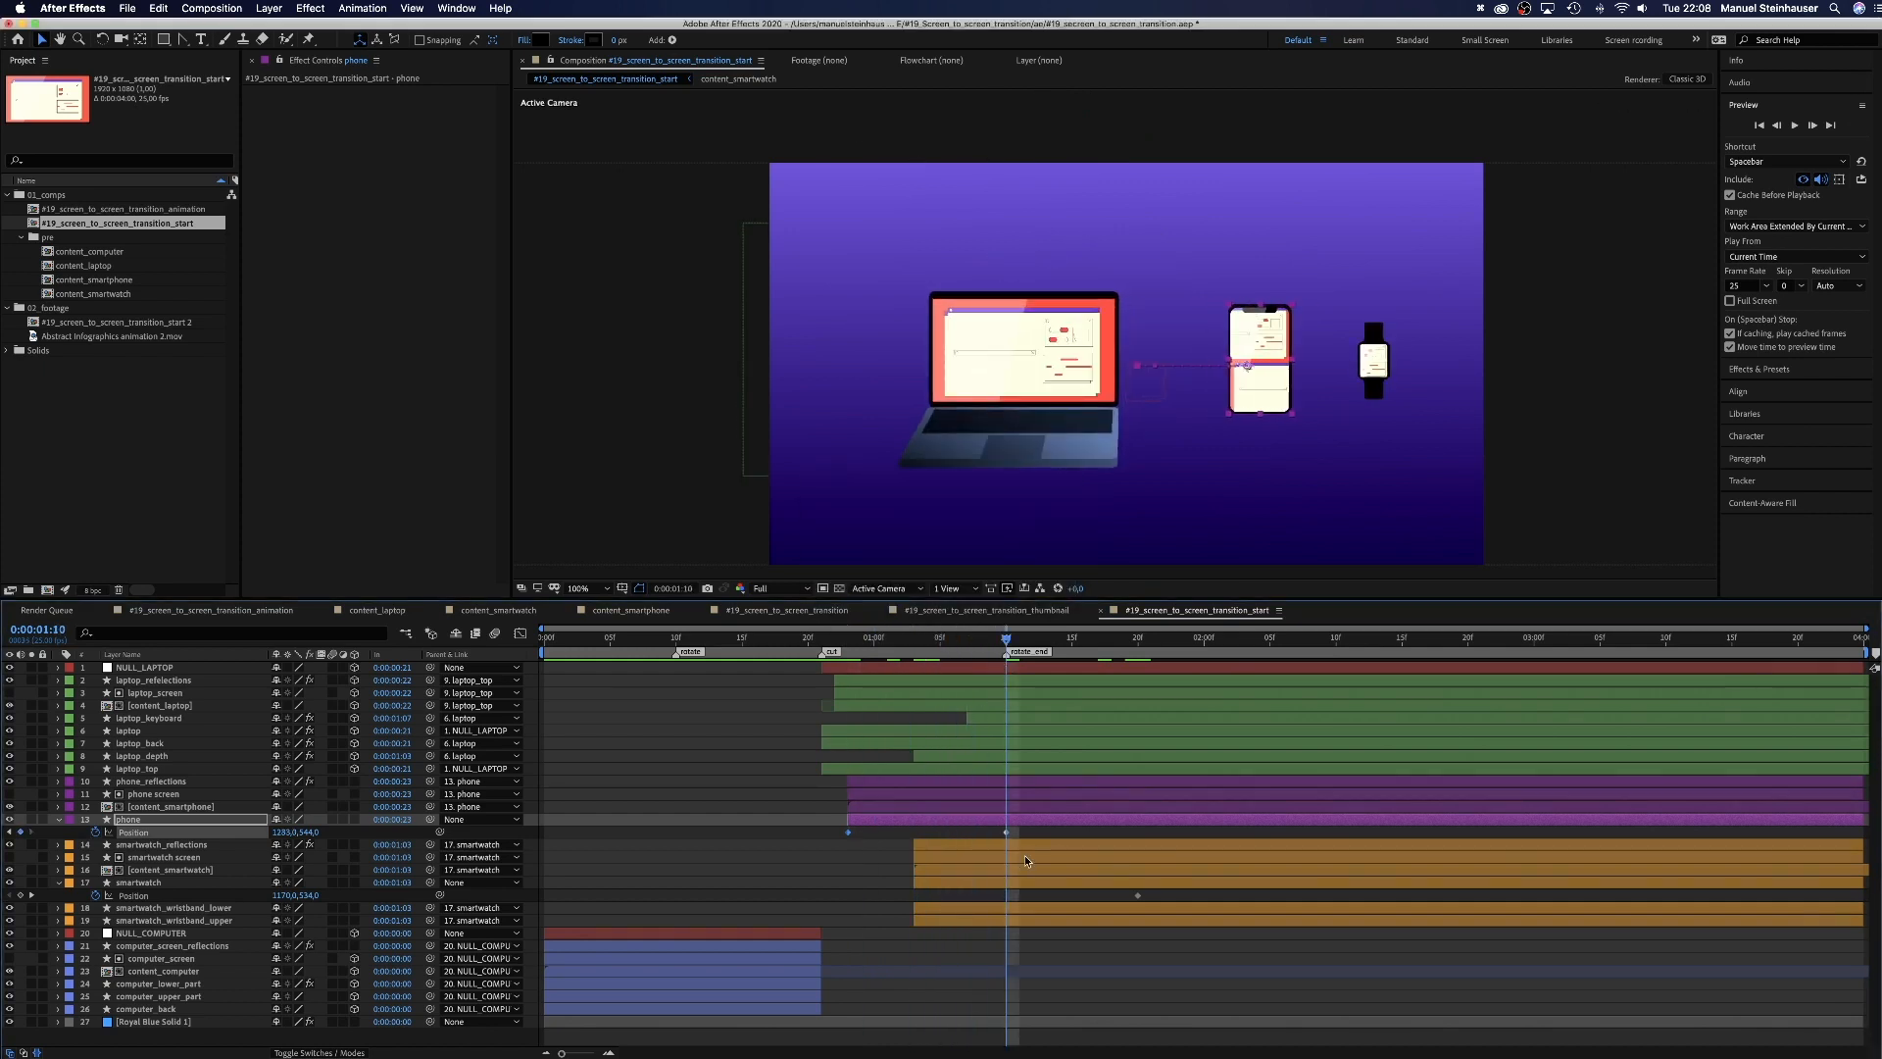
{"action": "left_click_drag", "start_coordinate": [1022, 836], "coordinate": [800, 858]}
{"action": "left_click", "coordinate": [518, 634]}
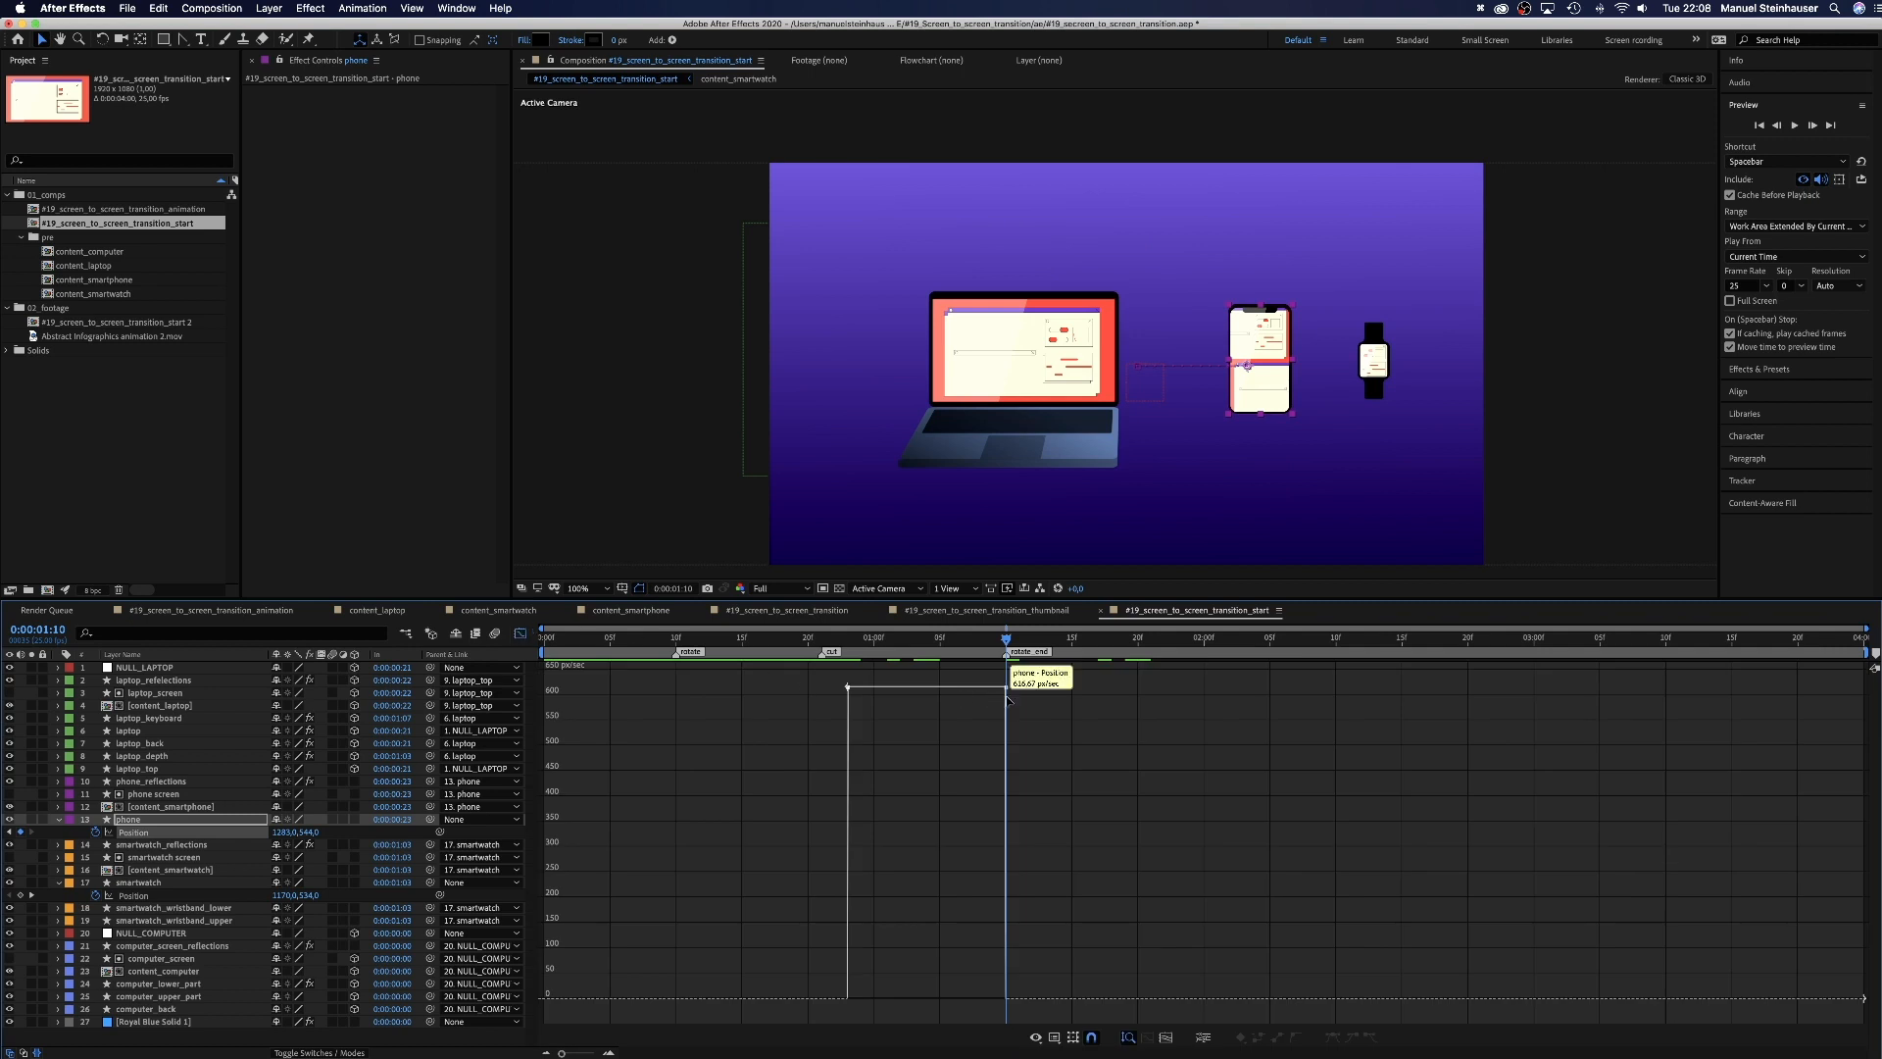
{"action": "left_click_drag", "start_coordinate": [988, 689], "coordinate": [510, 997]}
{"action": "left_click", "coordinate": [522, 634]}
Step: Set the smartwatch's X position to 817 at 0:00:01:03 and ease its speed curve to zero at 0:00:01:20
{"action": "left_click_drag", "start_coordinate": [1003, 640], "coordinate": [929, 711]}
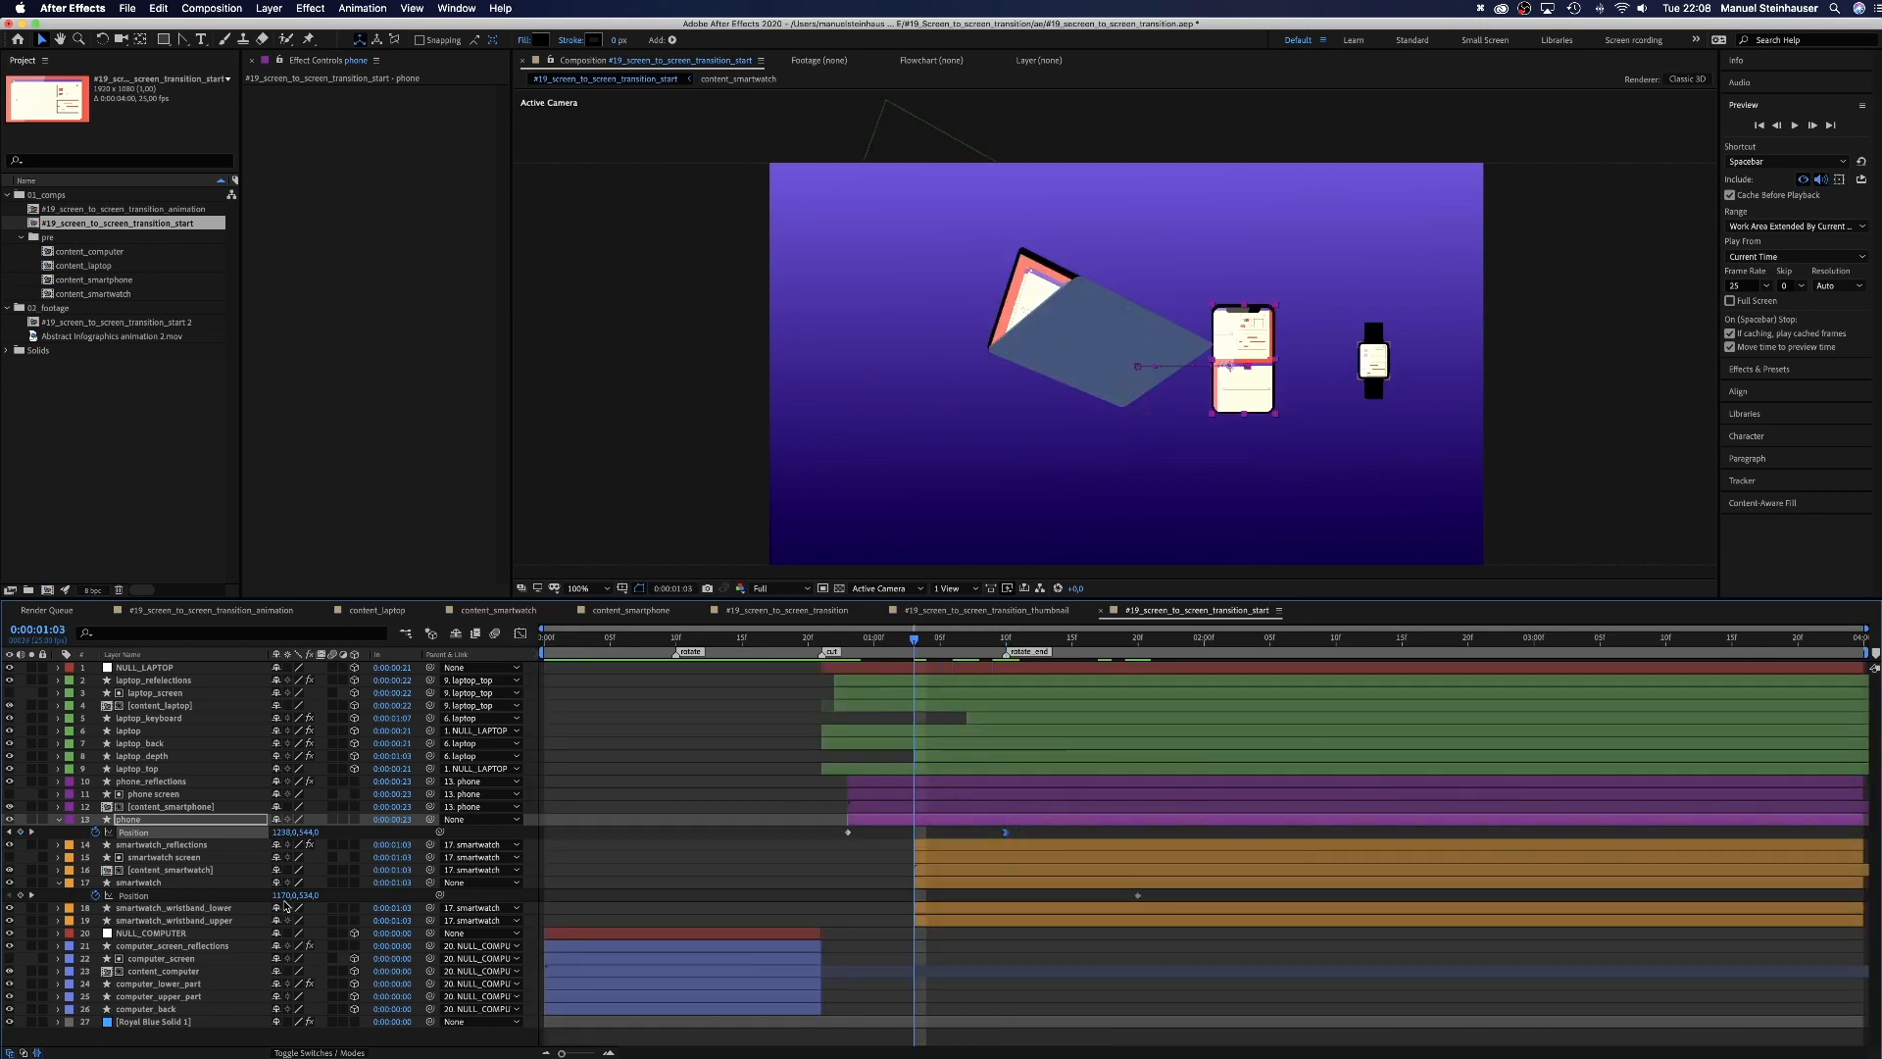
{"action": "left_click_drag", "start_coordinate": [282, 895], "coordinate": [45, 899]}
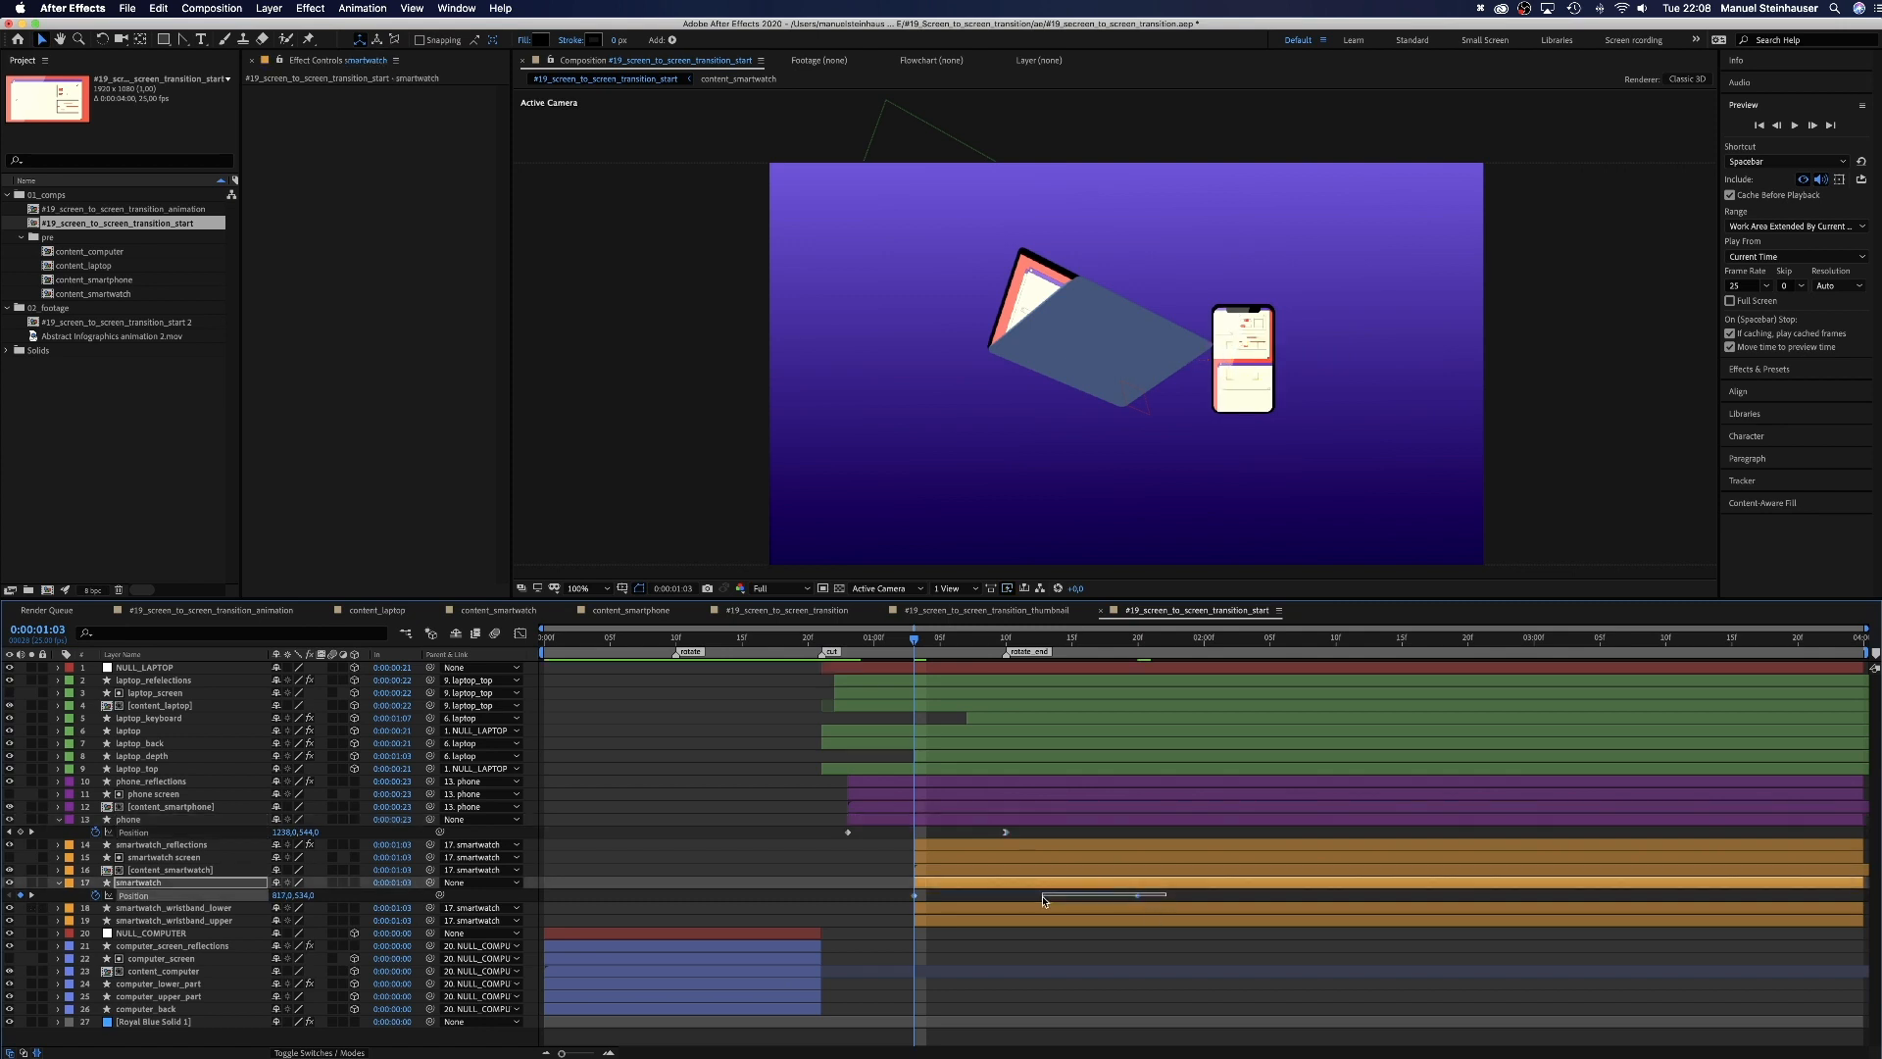
{"action": "left_click_drag", "start_coordinate": [1166, 892], "coordinate": [890, 900]}
{"action": "left_click", "coordinate": [519, 634]}
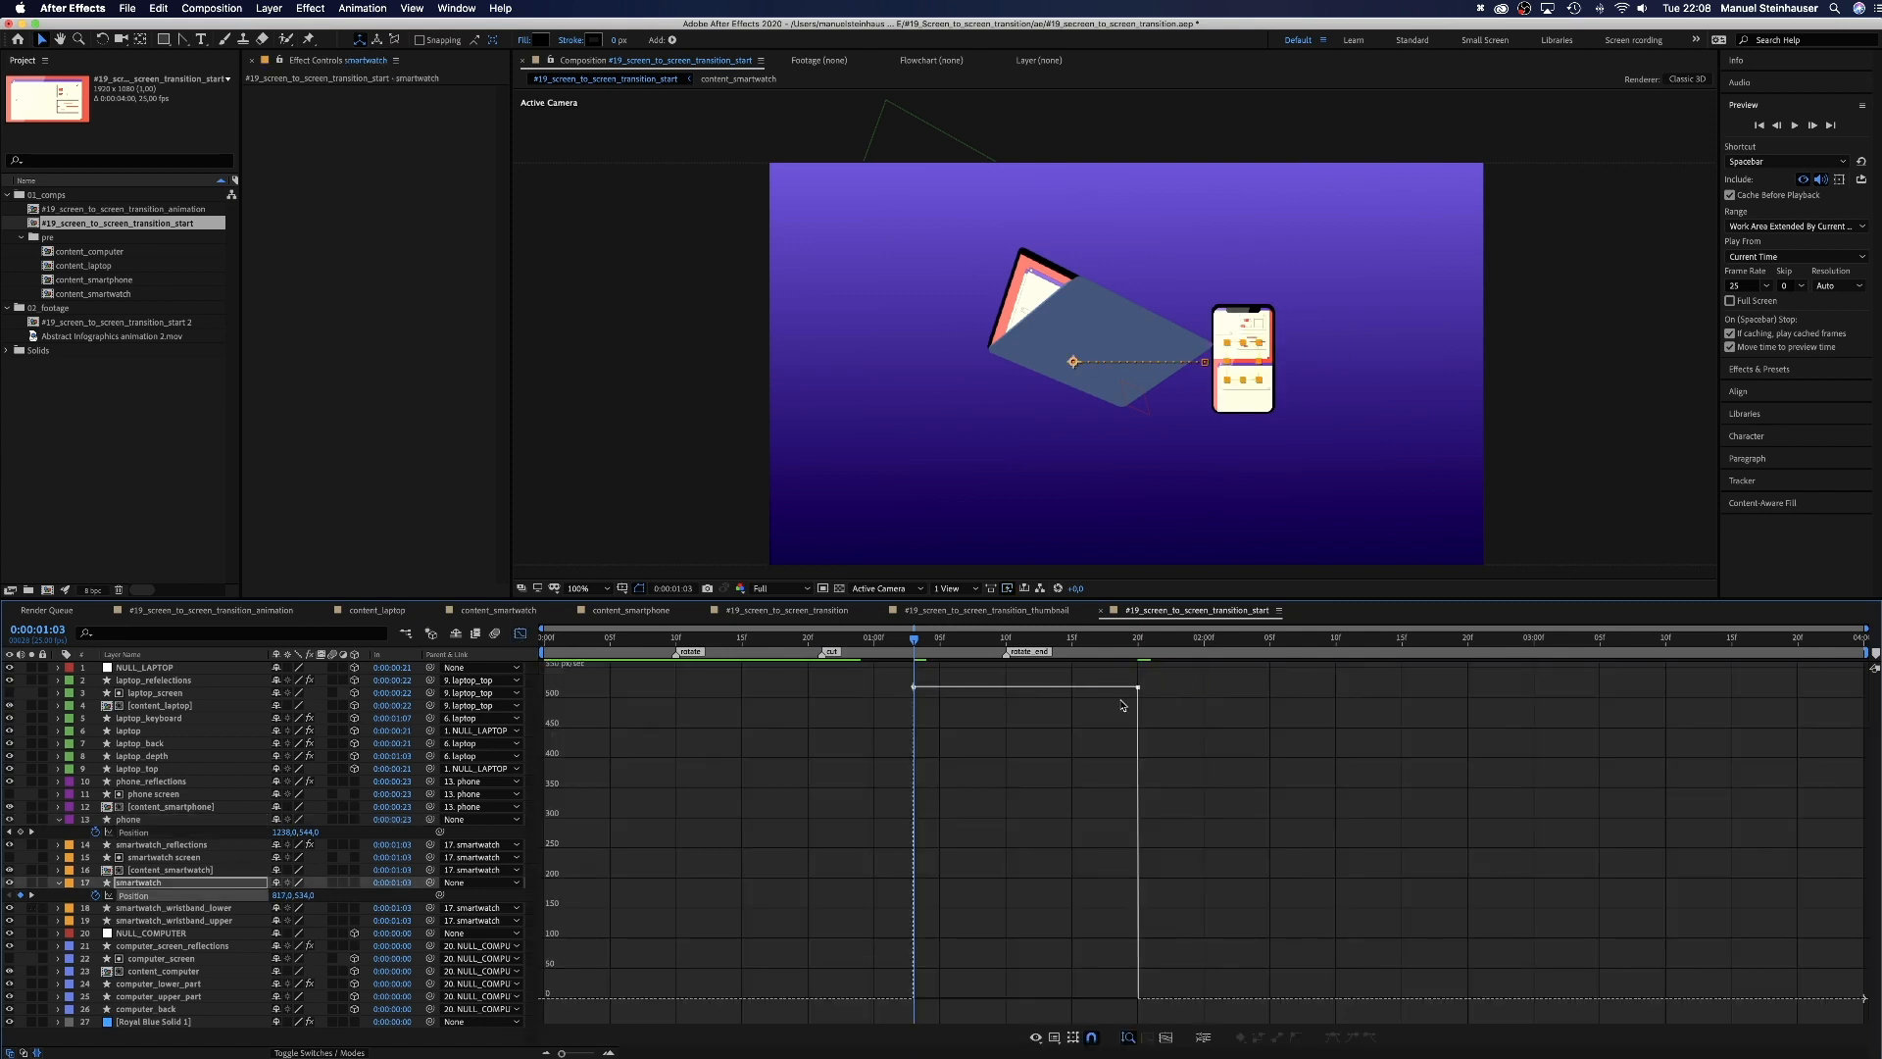
{"action": "left_click_drag", "start_coordinate": [1136, 686], "coordinate": [548, 999]}
{"action": "left_click", "coordinate": [520, 634]}
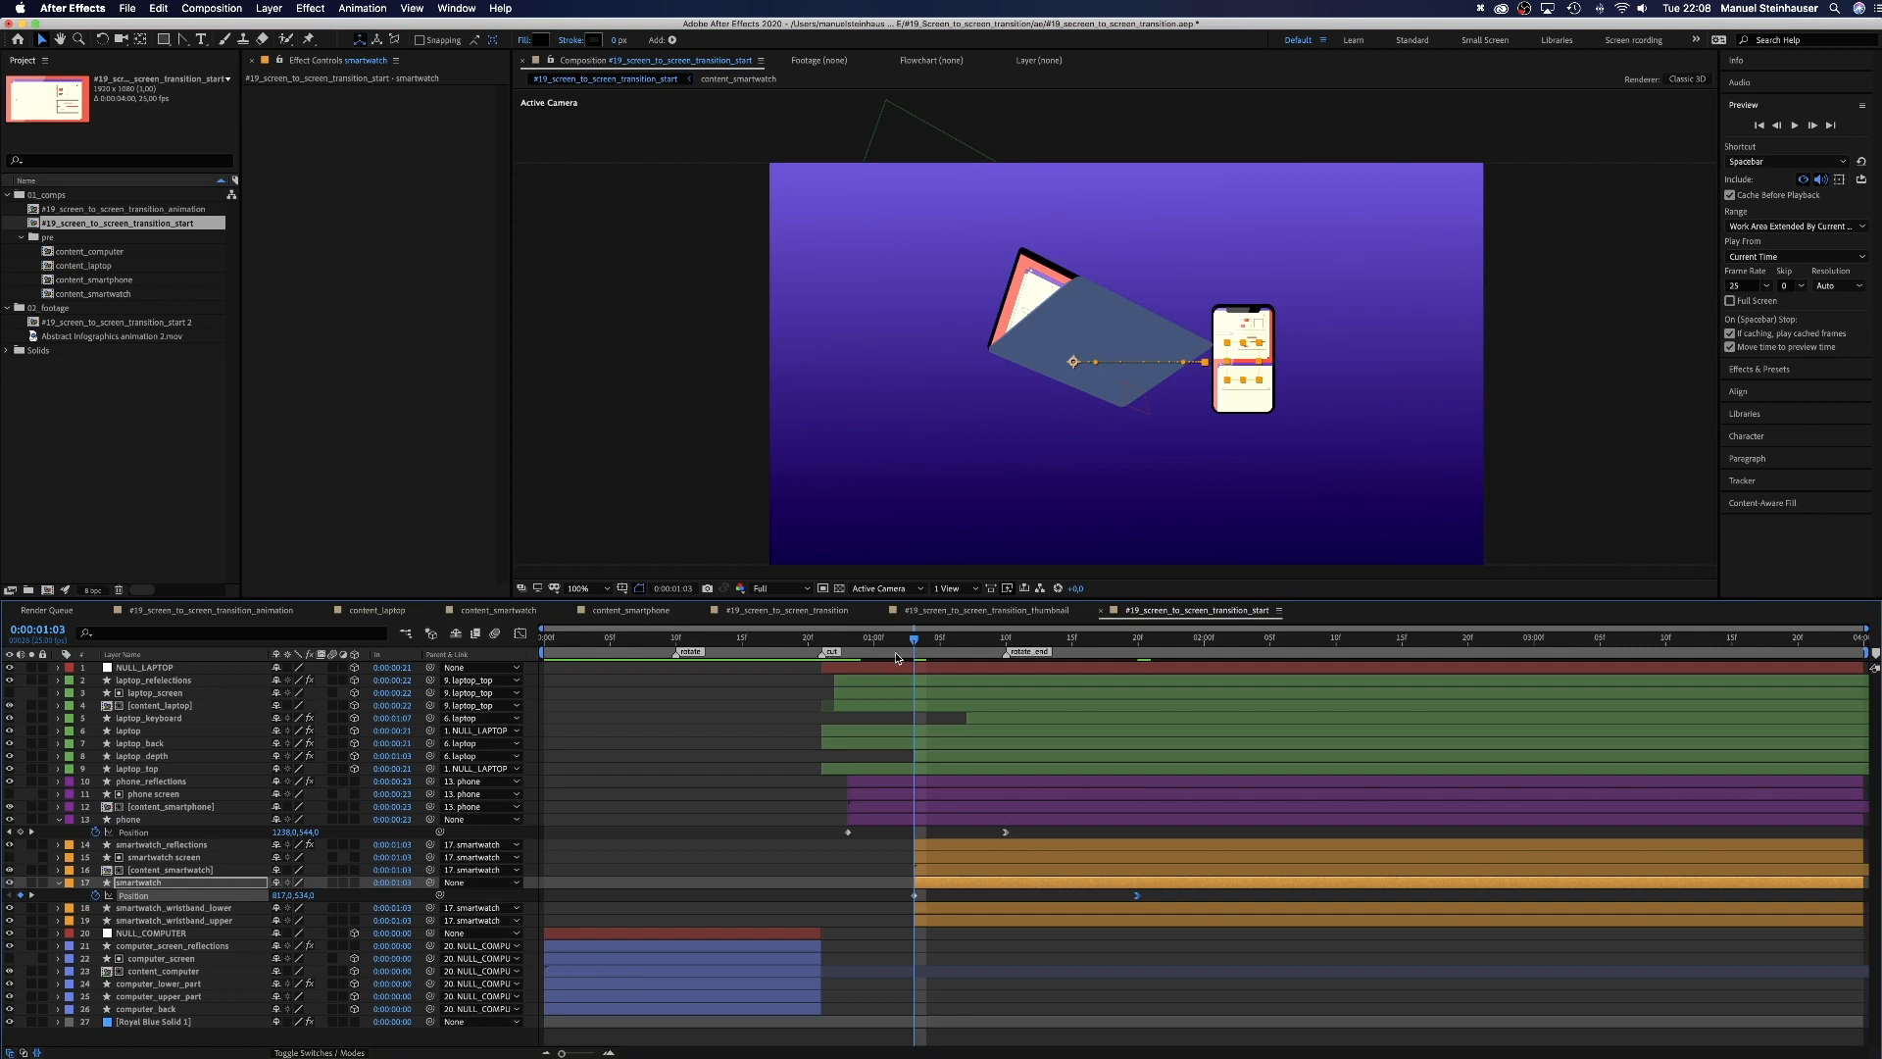
{"action": "left_click_drag", "start_coordinate": [915, 643], "coordinate": [1143, 693]}
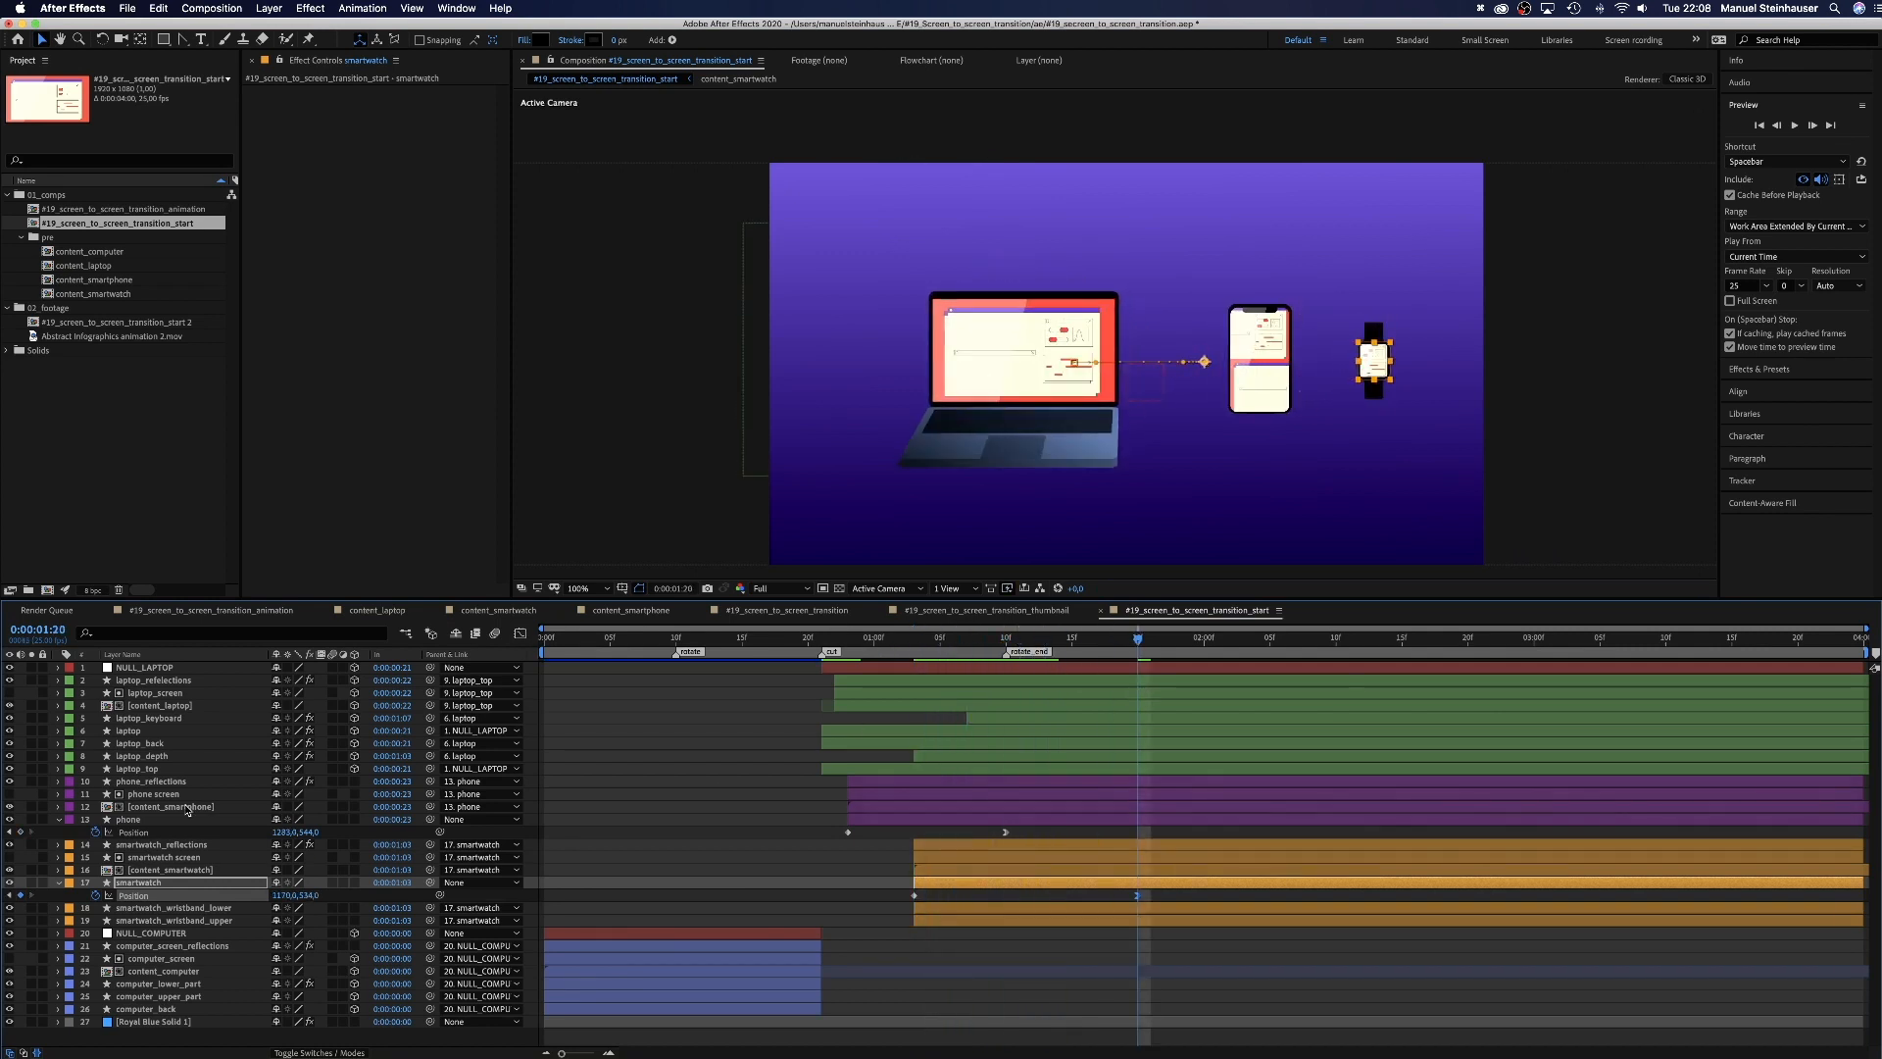
Step: Add a Path keyframe to the phone_reflections rectangle at 0:00:01:10
{"action": "left_click", "coordinate": [149, 782]}
{"action": "left_click_drag", "start_coordinate": [1119, 630], "coordinate": [847, 704]}
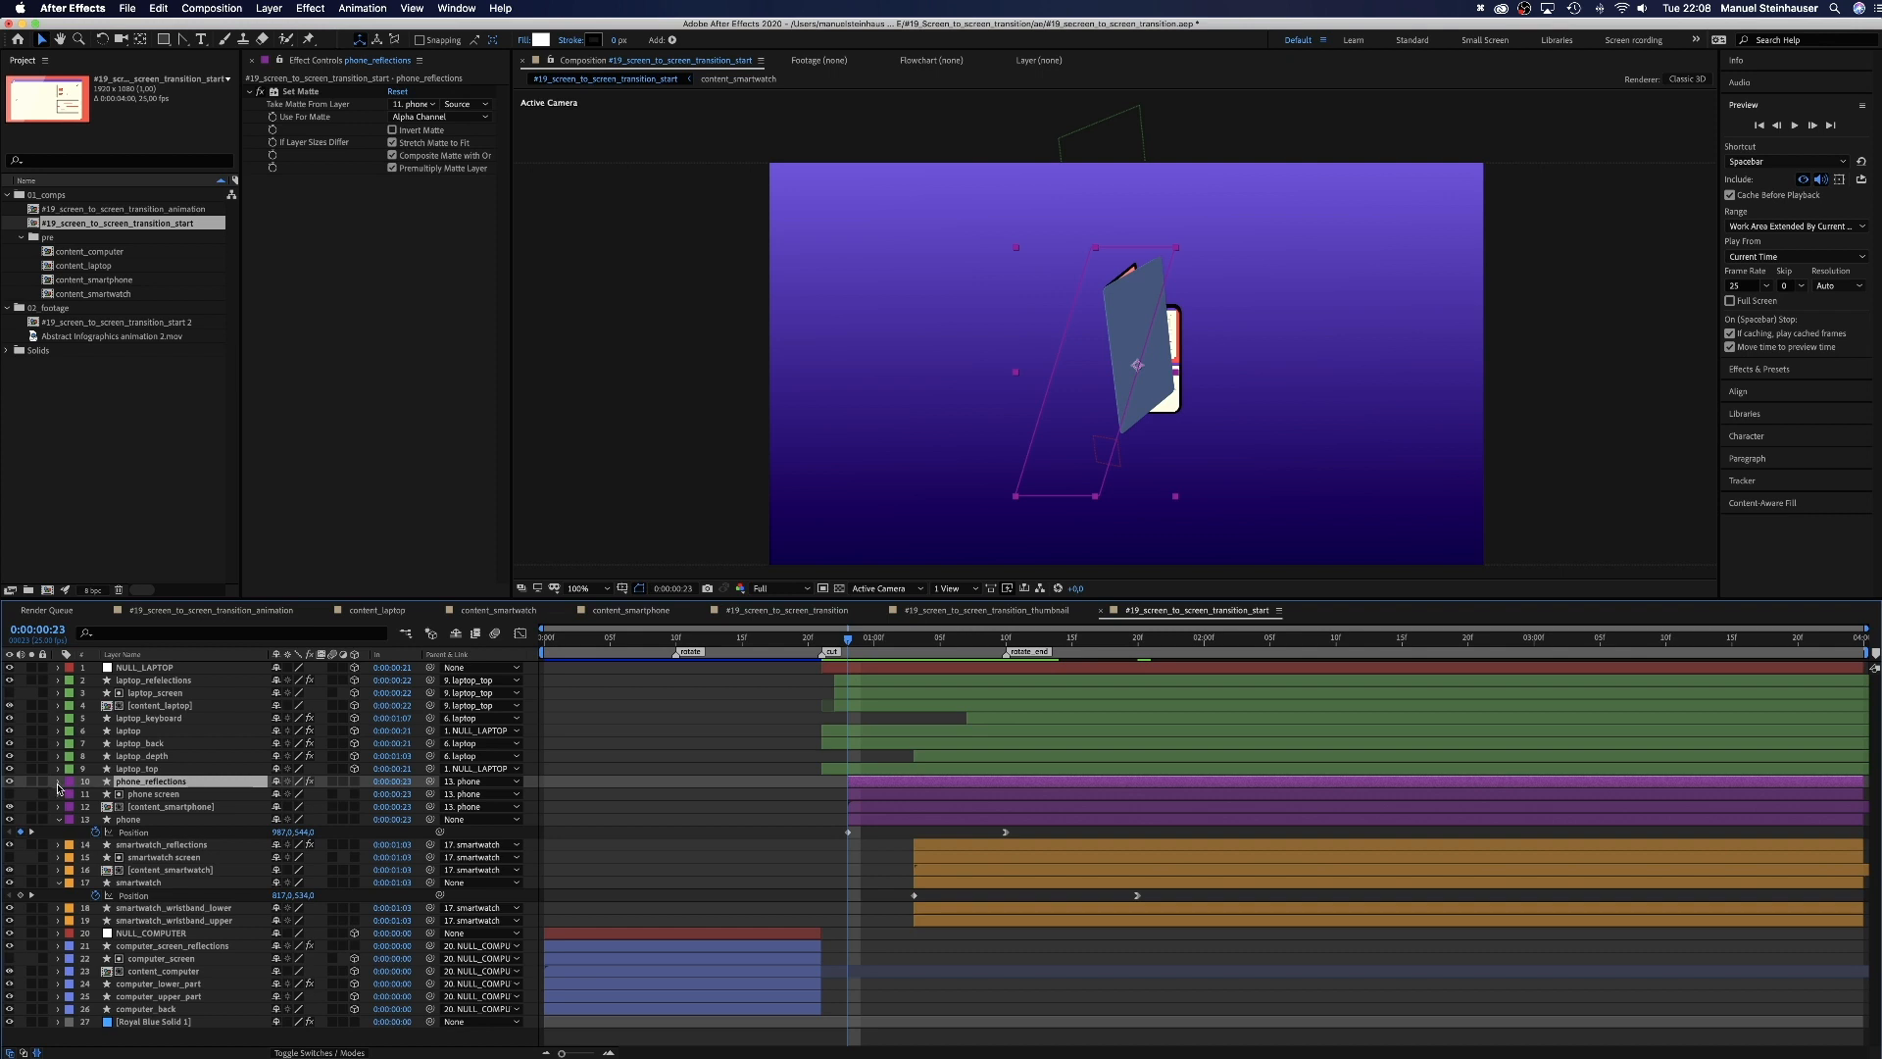
{"action": "left_click", "coordinate": [57, 781]}
{"action": "left_click", "coordinate": [71, 794]}
{"action": "left_click", "coordinate": [84, 807]}
{"action": "left_click", "coordinate": [97, 819]}
{"action": "left_click", "coordinate": [137, 832]}
{"action": "left_click_drag", "start_coordinate": [957, 631], "coordinate": [1000, 643]}
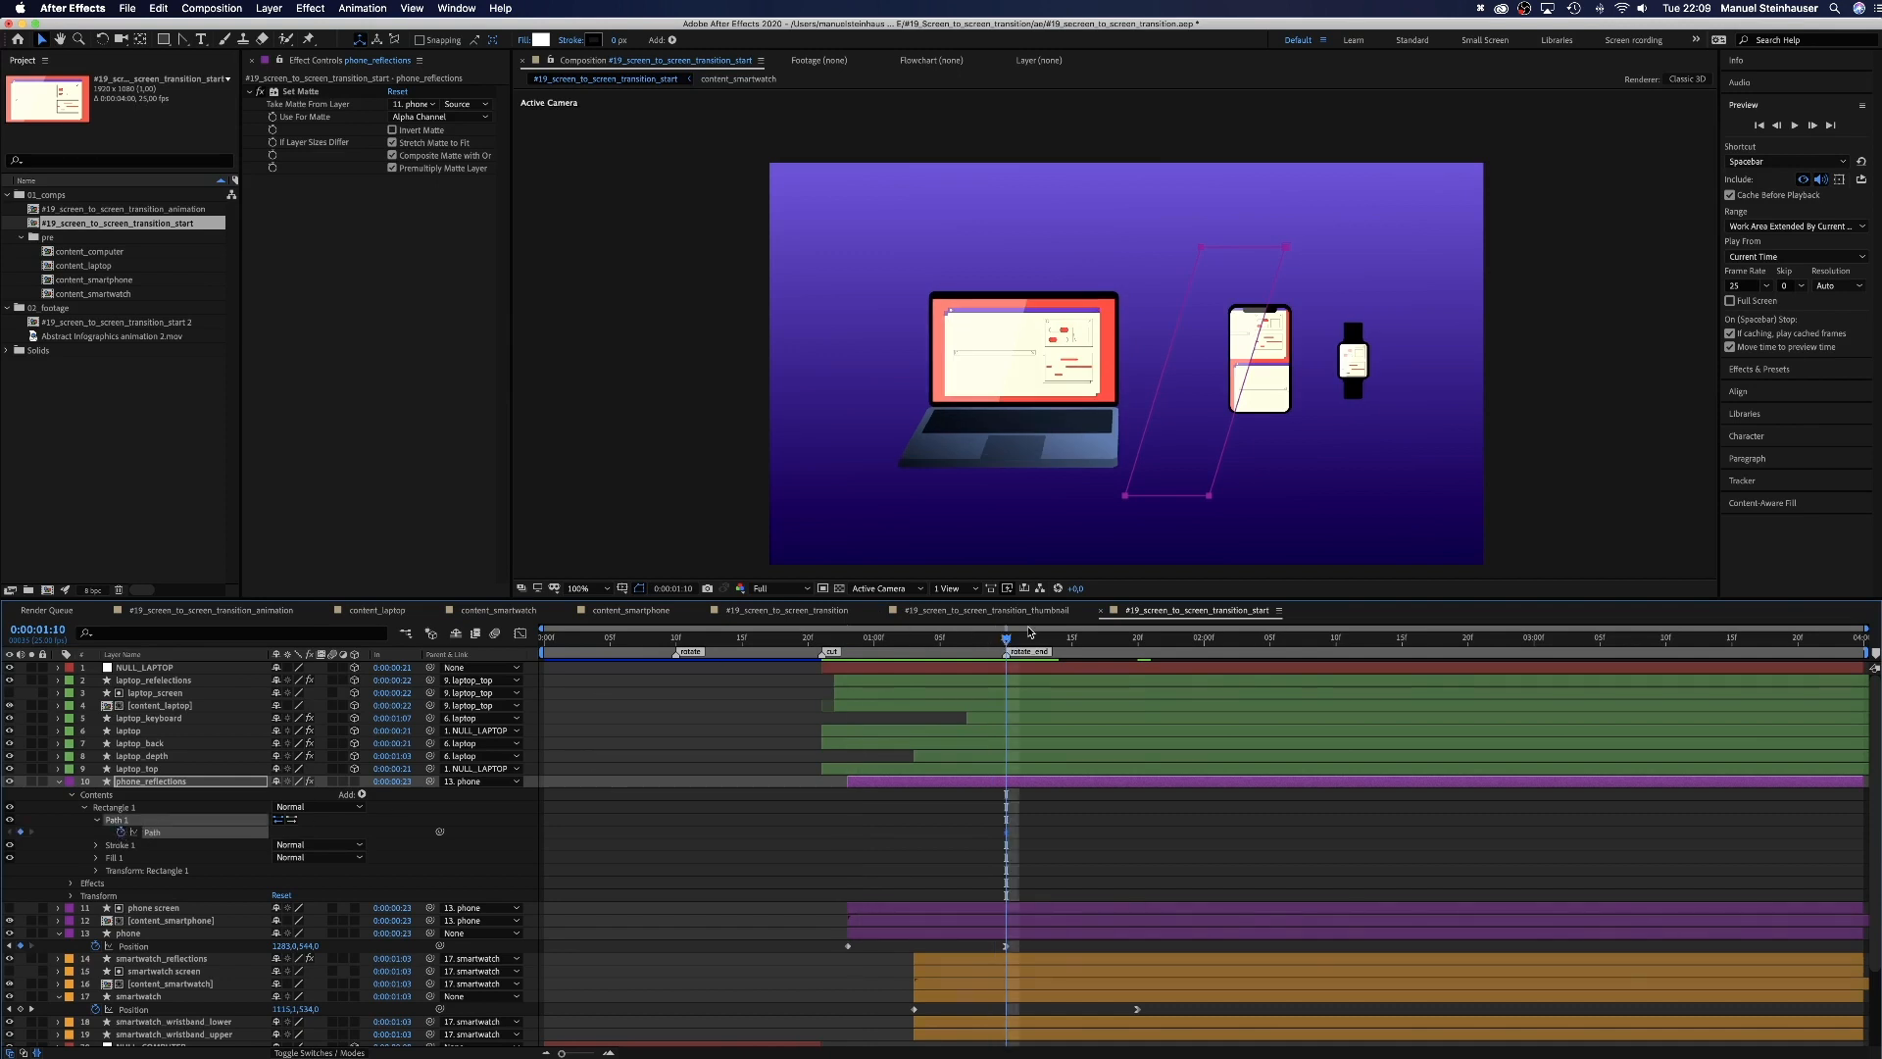
Step: Move the phone_reflections path to the right of the phone at 0:00:00:23 and ease its speed curve into 0:00:01:10
{"action": "left_click_drag", "start_coordinate": [1004, 643], "coordinate": [858, 635]}
{"action": "left_click_drag", "start_coordinate": [1178, 251], "coordinate": [1424, 244]}
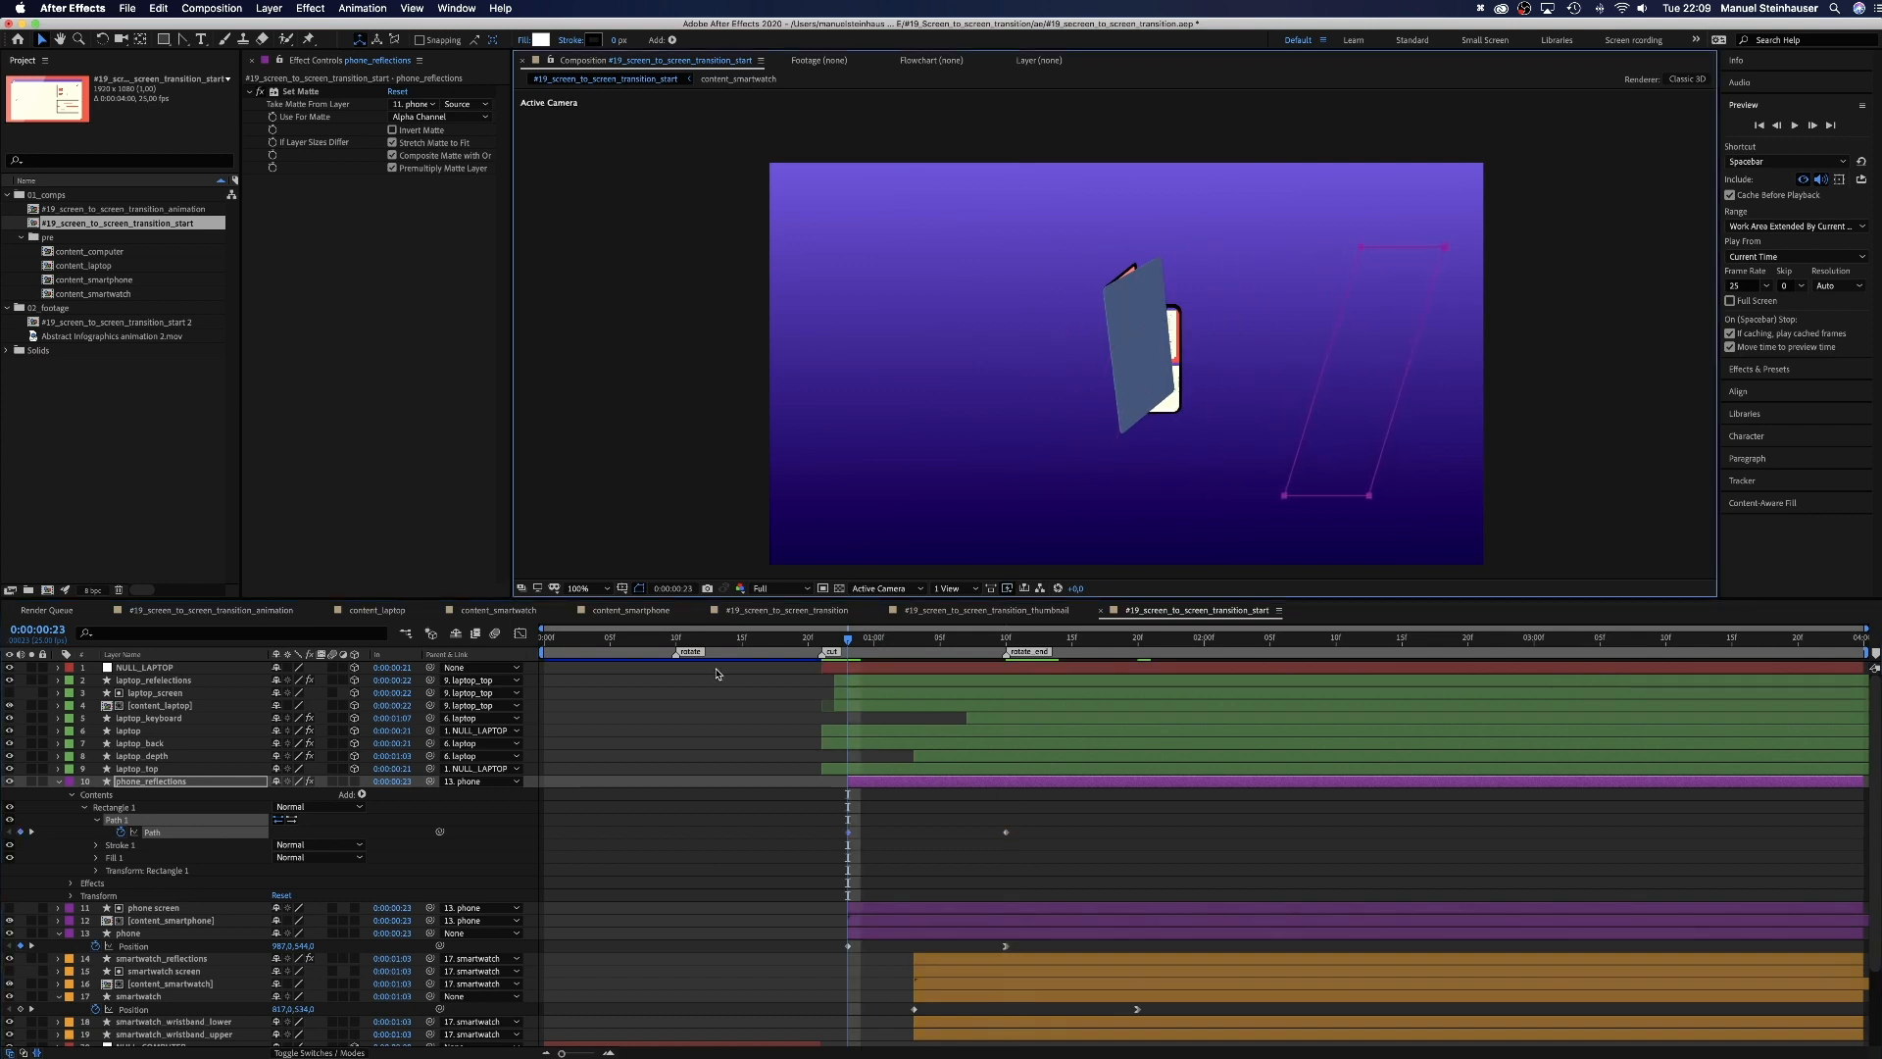
{"action": "left_click", "coordinate": [520, 634]}
{"action": "left_click_drag", "start_coordinate": [1040, 677], "coordinate": [525, 1006]}
{"action": "left_click", "coordinate": [521, 633]}
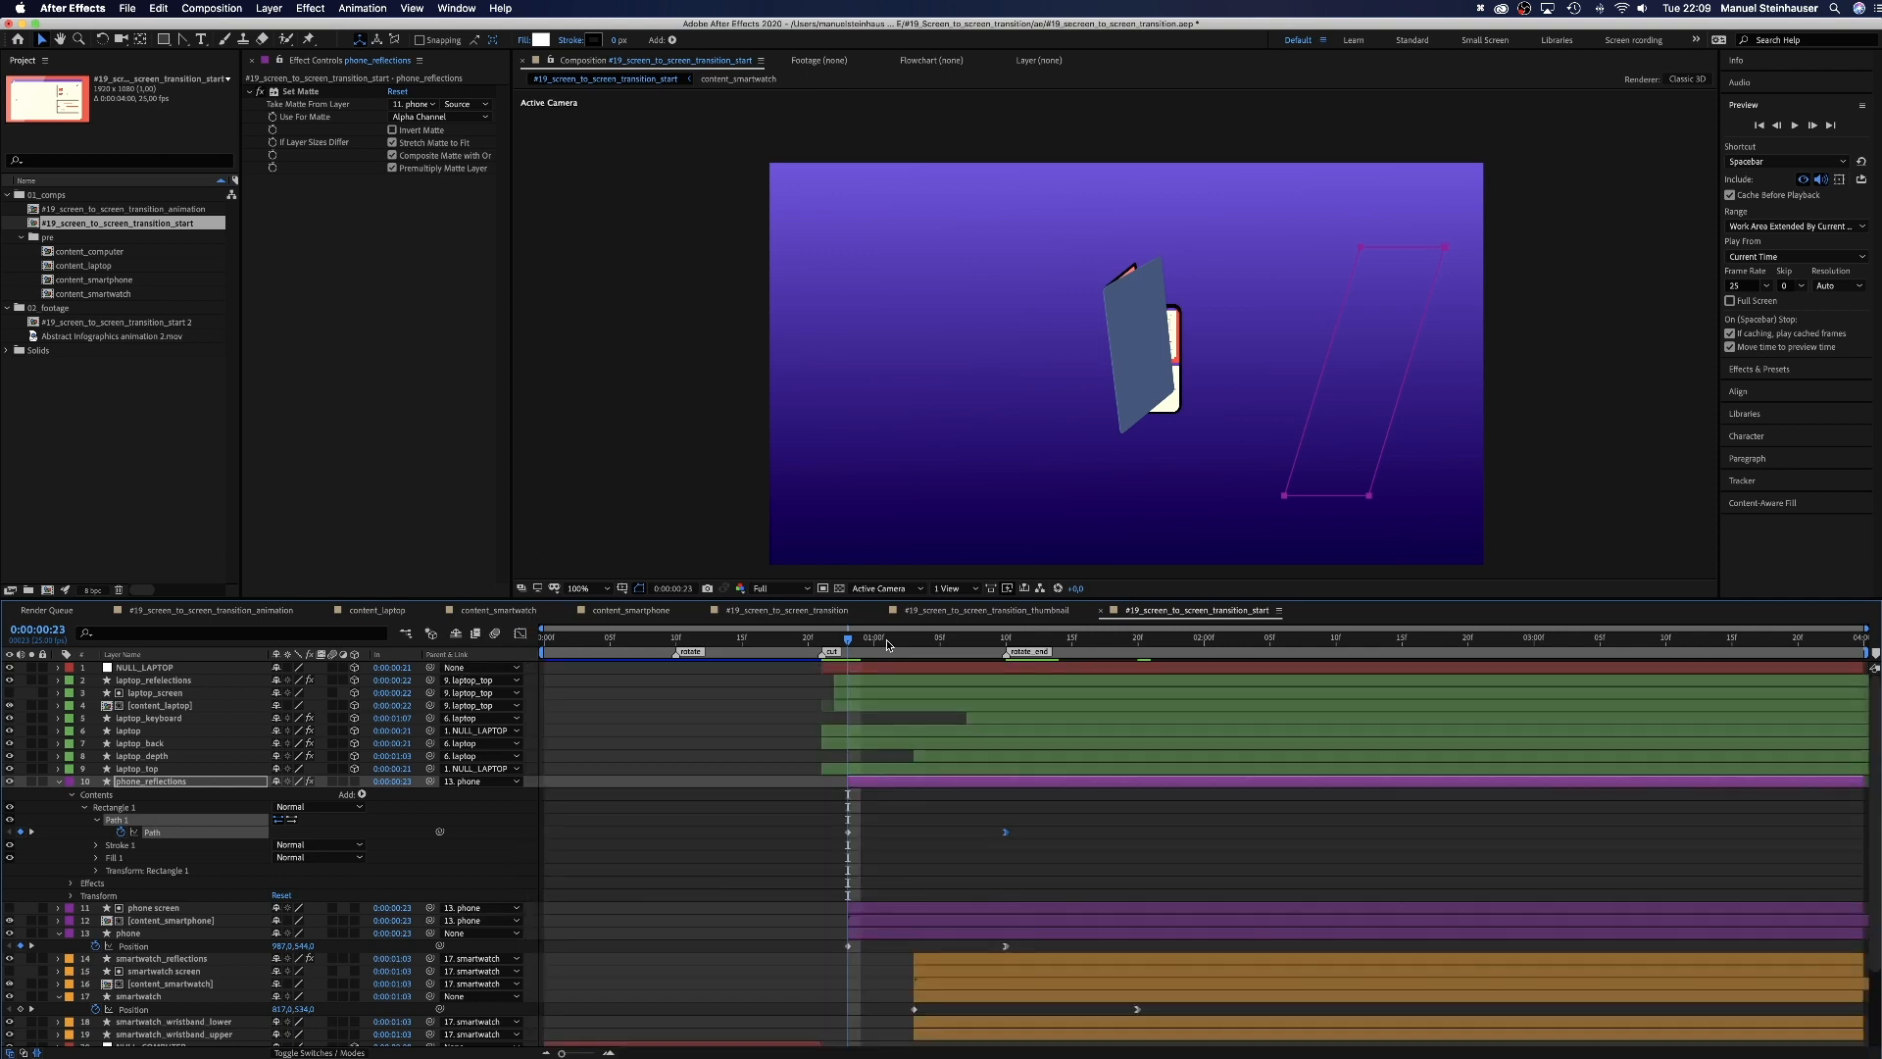
Step: Add a Path keyframe to the smartwatch_reflections rectangle at 0:00:01:20
{"action": "left_click_drag", "start_coordinate": [846, 640], "coordinate": [1137, 639]}
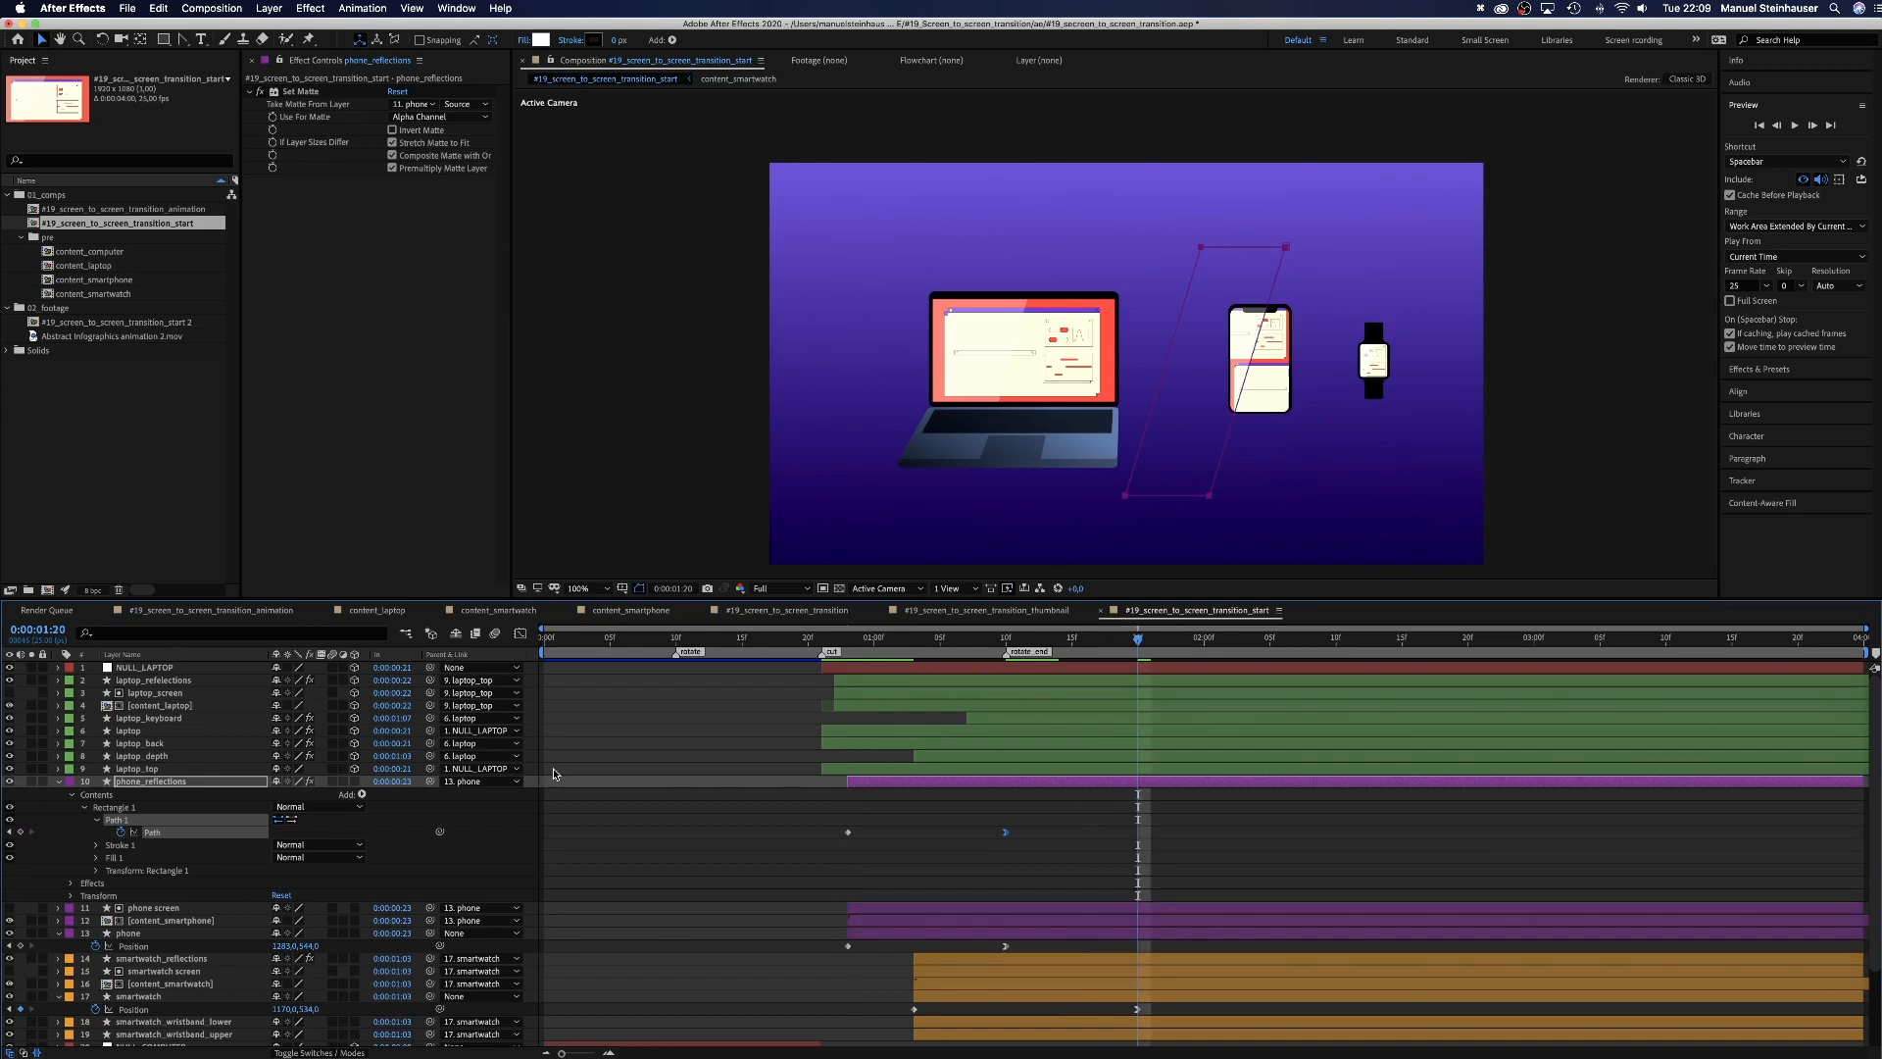
{"action": "left_click", "coordinate": [168, 961]}
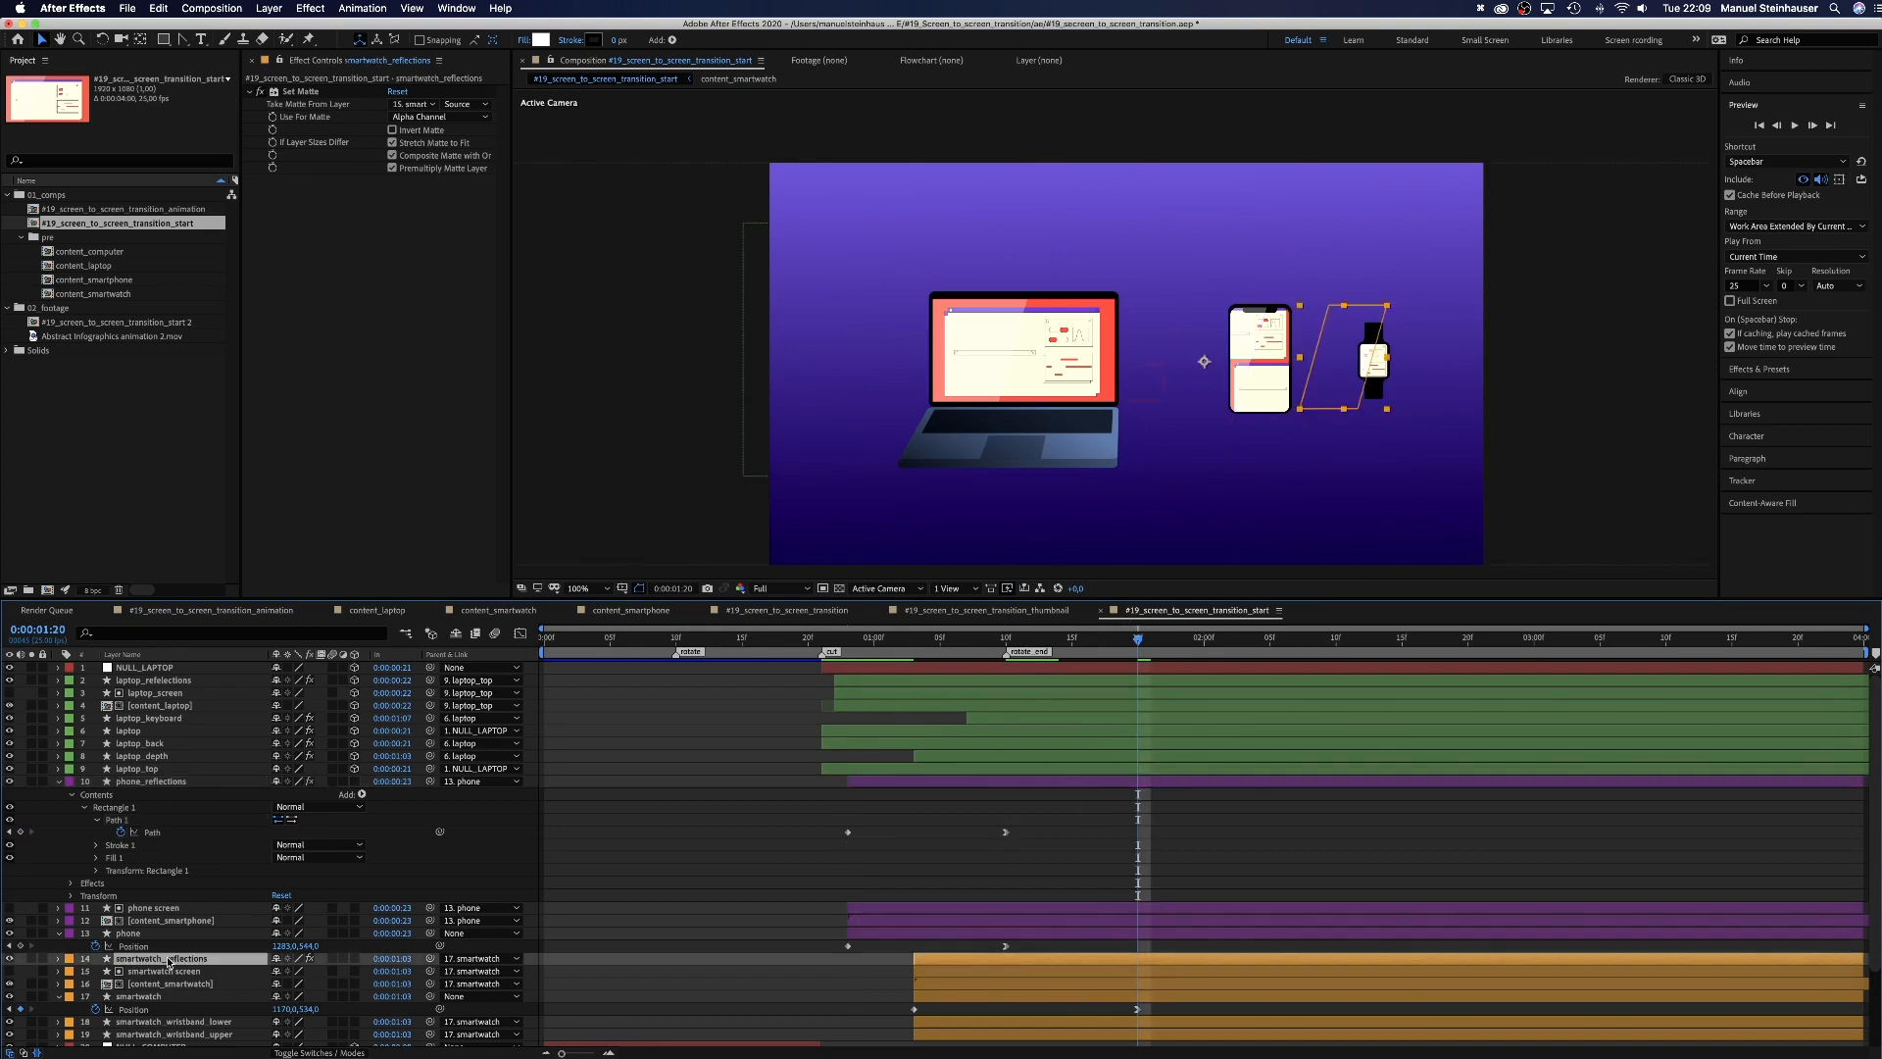
{"action": "left_click", "coordinate": [58, 959]}
{"action": "left_click", "coordinate": [70, 972]}
{"action": "left_click", "coordinate": [84, 984]}
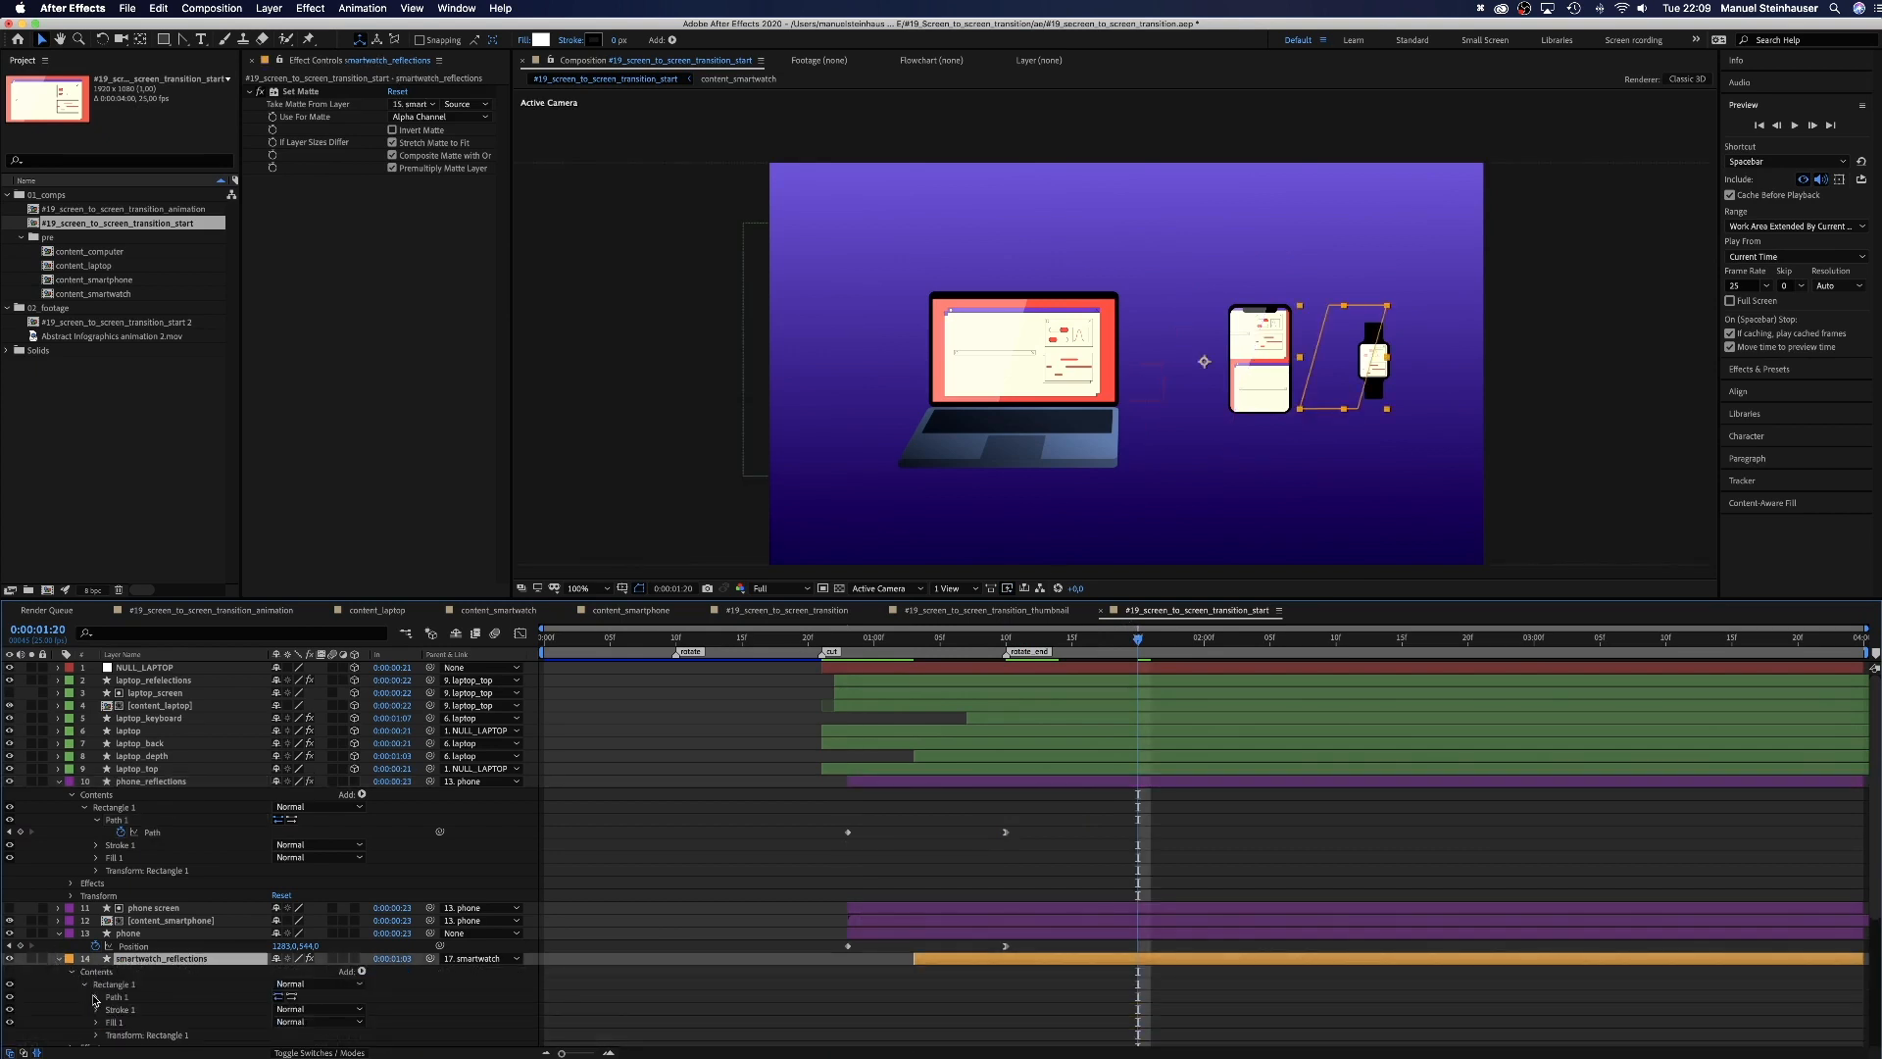
{"action": "left_click", "coordinate": [94, 996]}
{"action": "left_click", "coordinate": [147, 1009]}
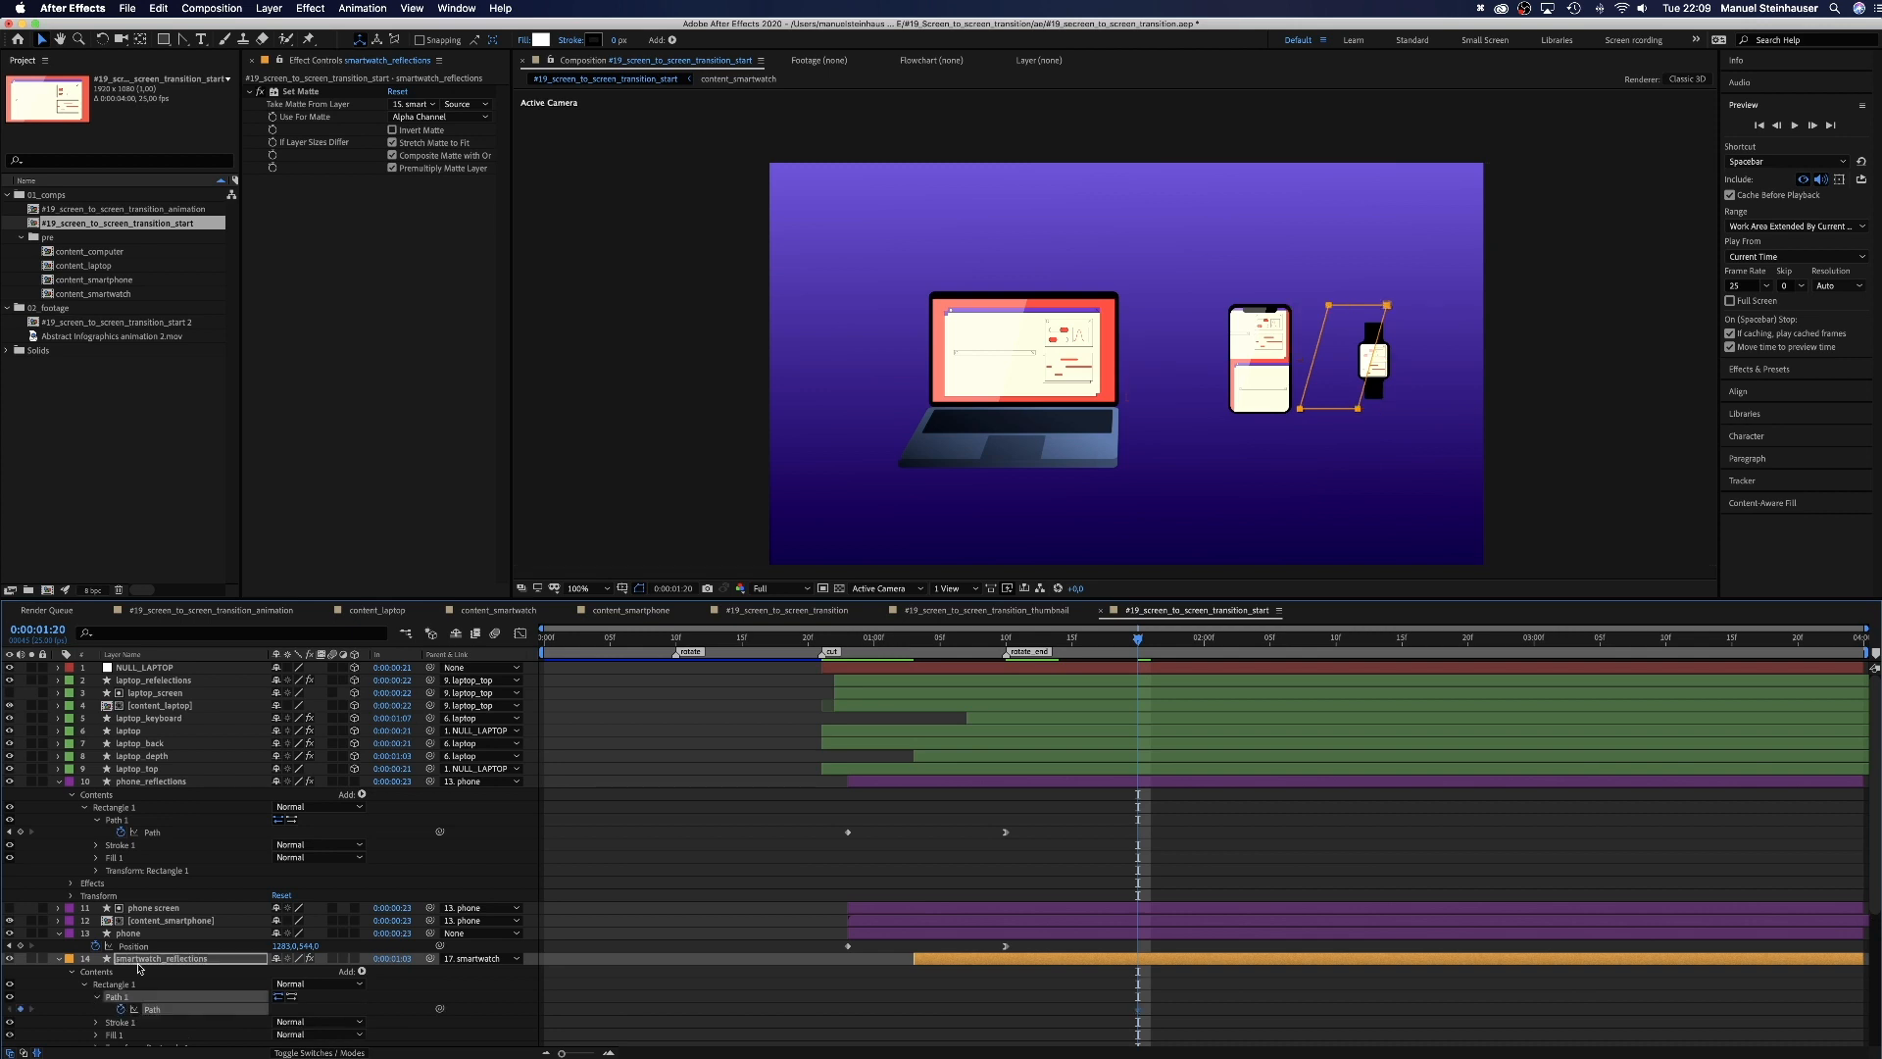
{"action": "scroll", "coordinate": [1818, 873], "scroll_direction": "down", "scroll_amount": 5}
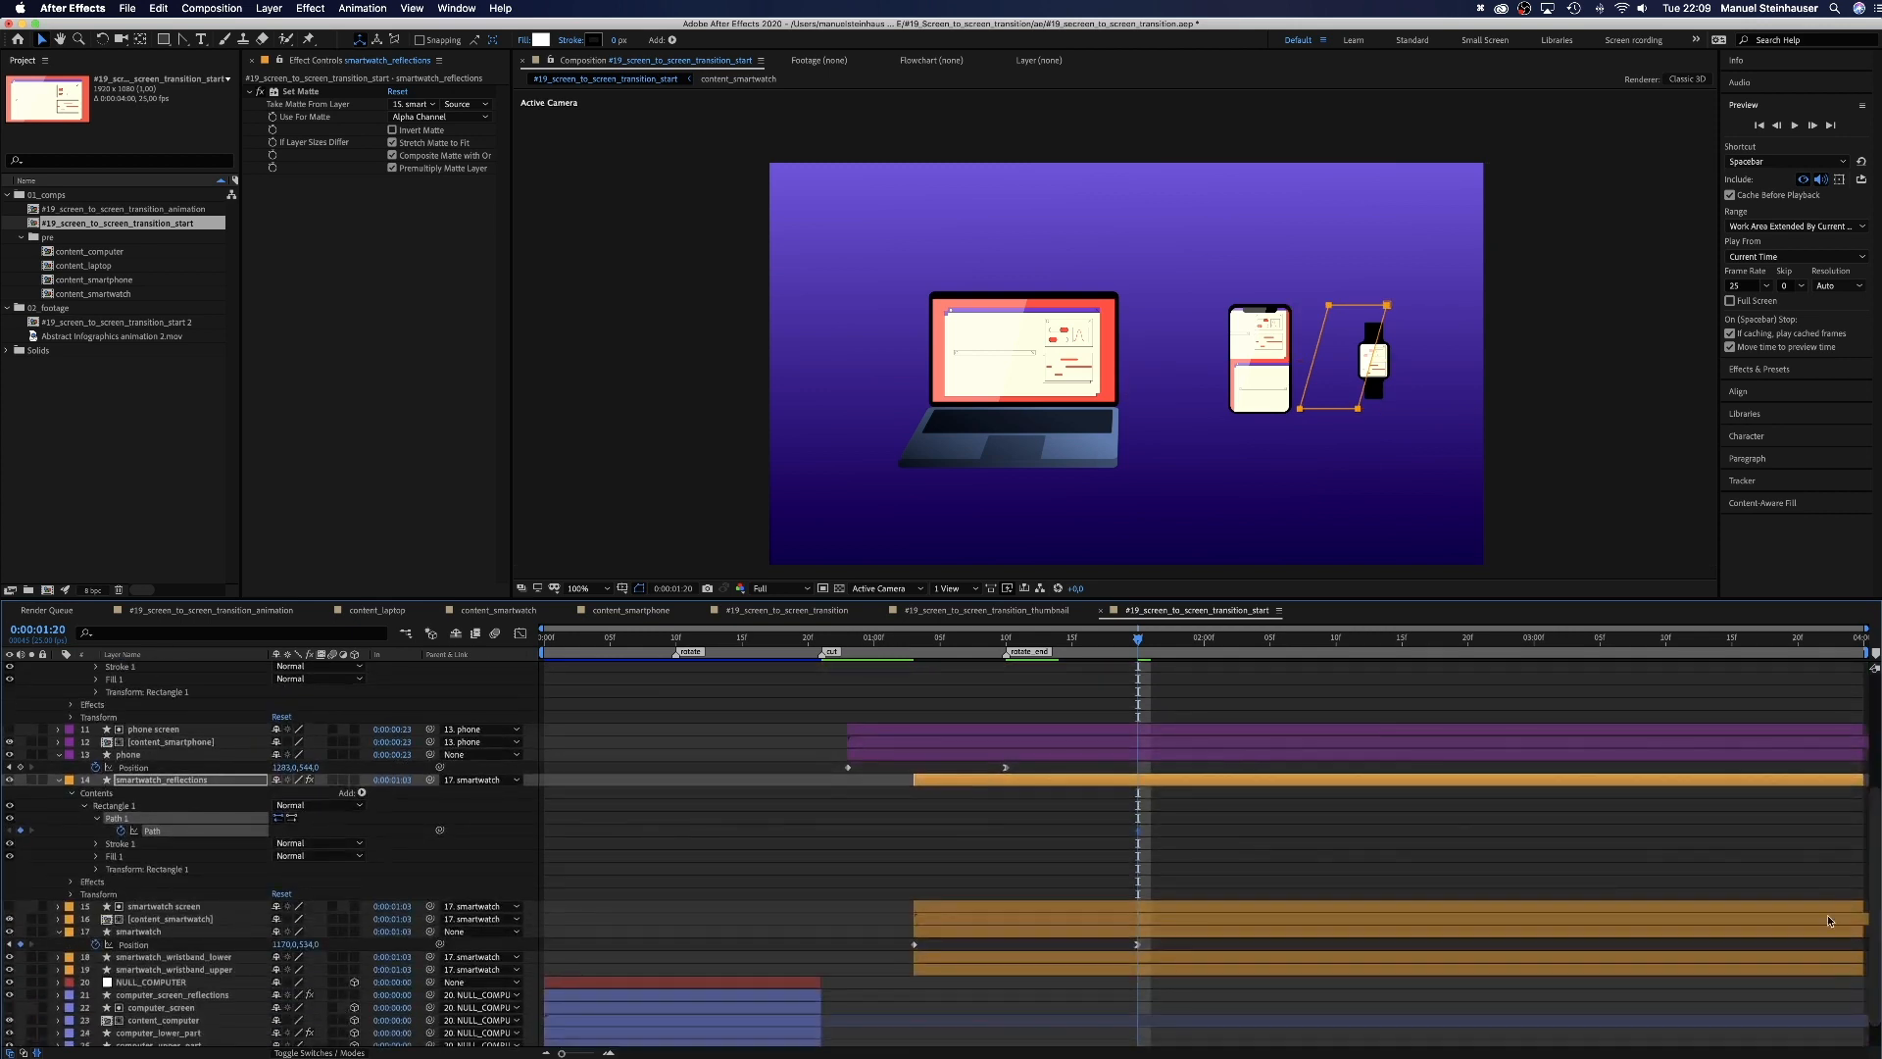
Step: Move the smartwatch_reflections path to the composition's right edge at 0:00:01:03 and ease its speed curve into 0:00:01:20
{"action": "left_click_drag", "start_coordinate": [1135, 644], "coordinate": [915, 689]}
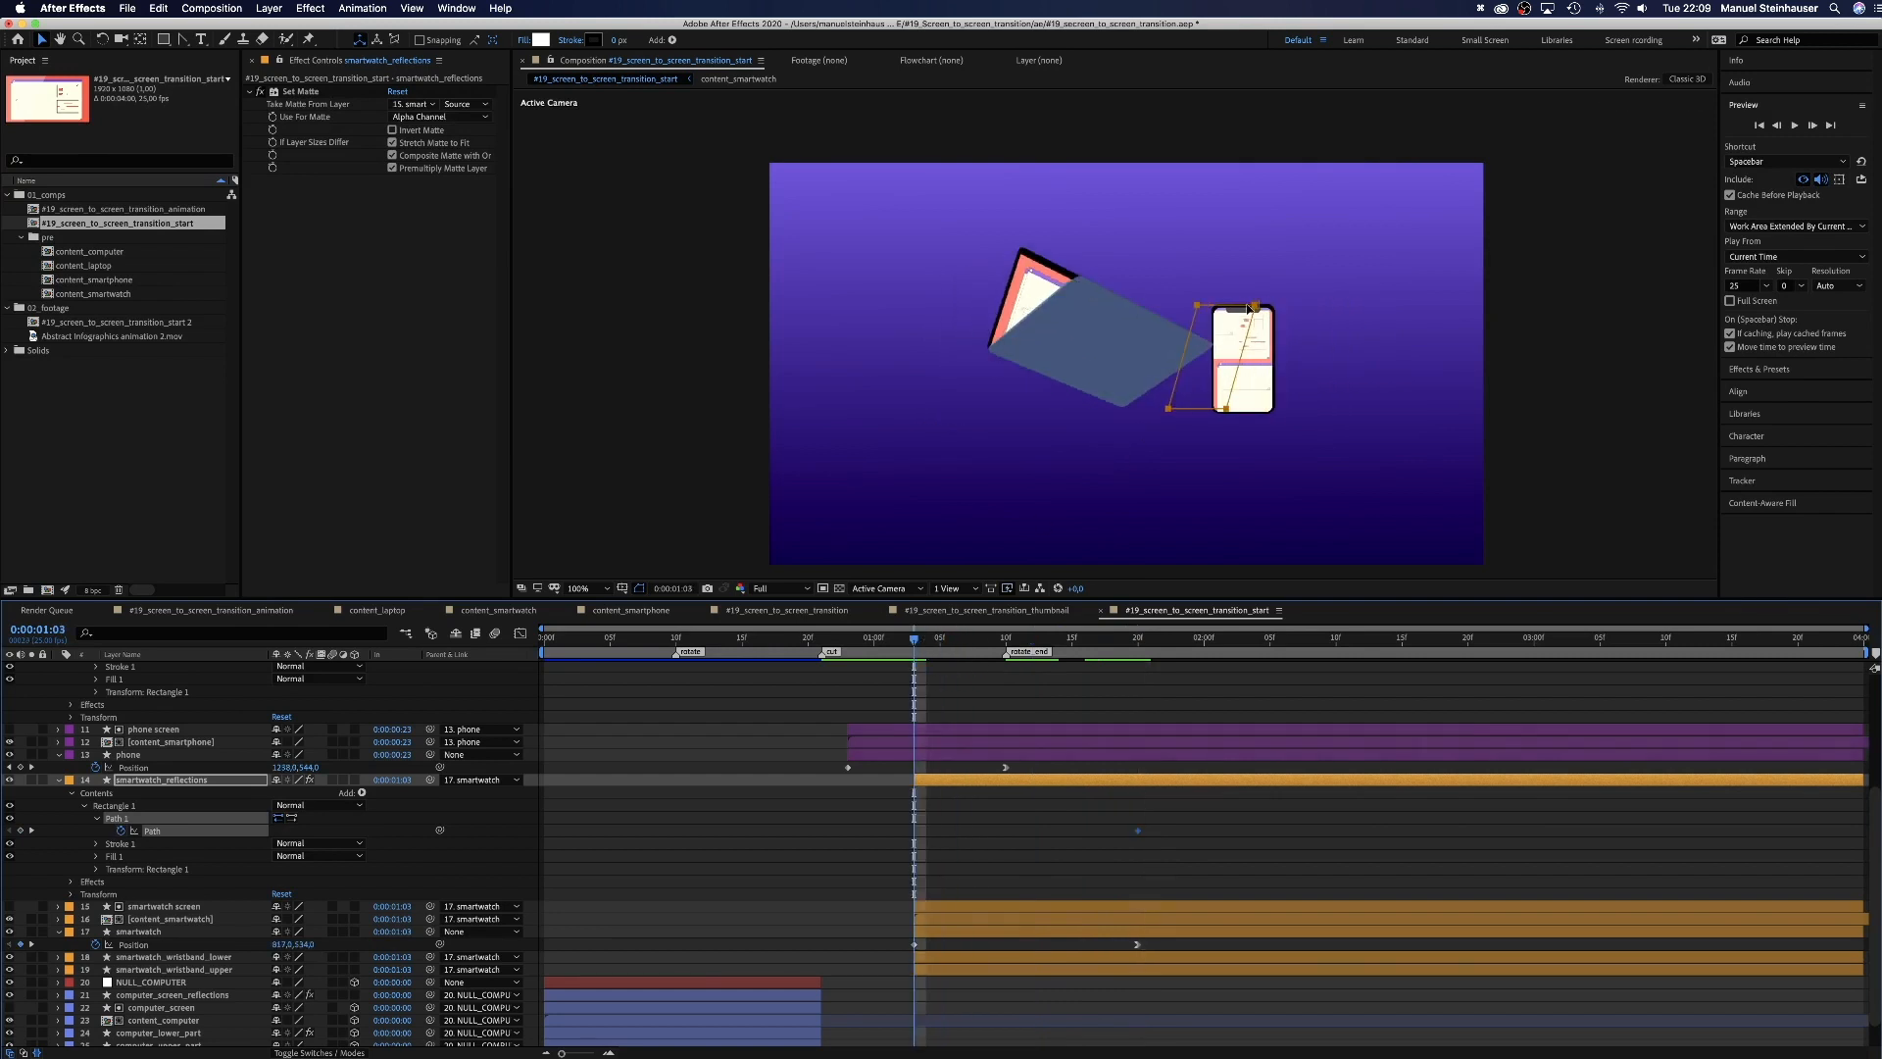
{"action": "left_click_drag", "start_coordinate": [1255, 307], "coordinate": [1522, 305]}
{"action": "left_click_drag", "start_coordinate": [1186, 813], "coordinate": [836, 854]}
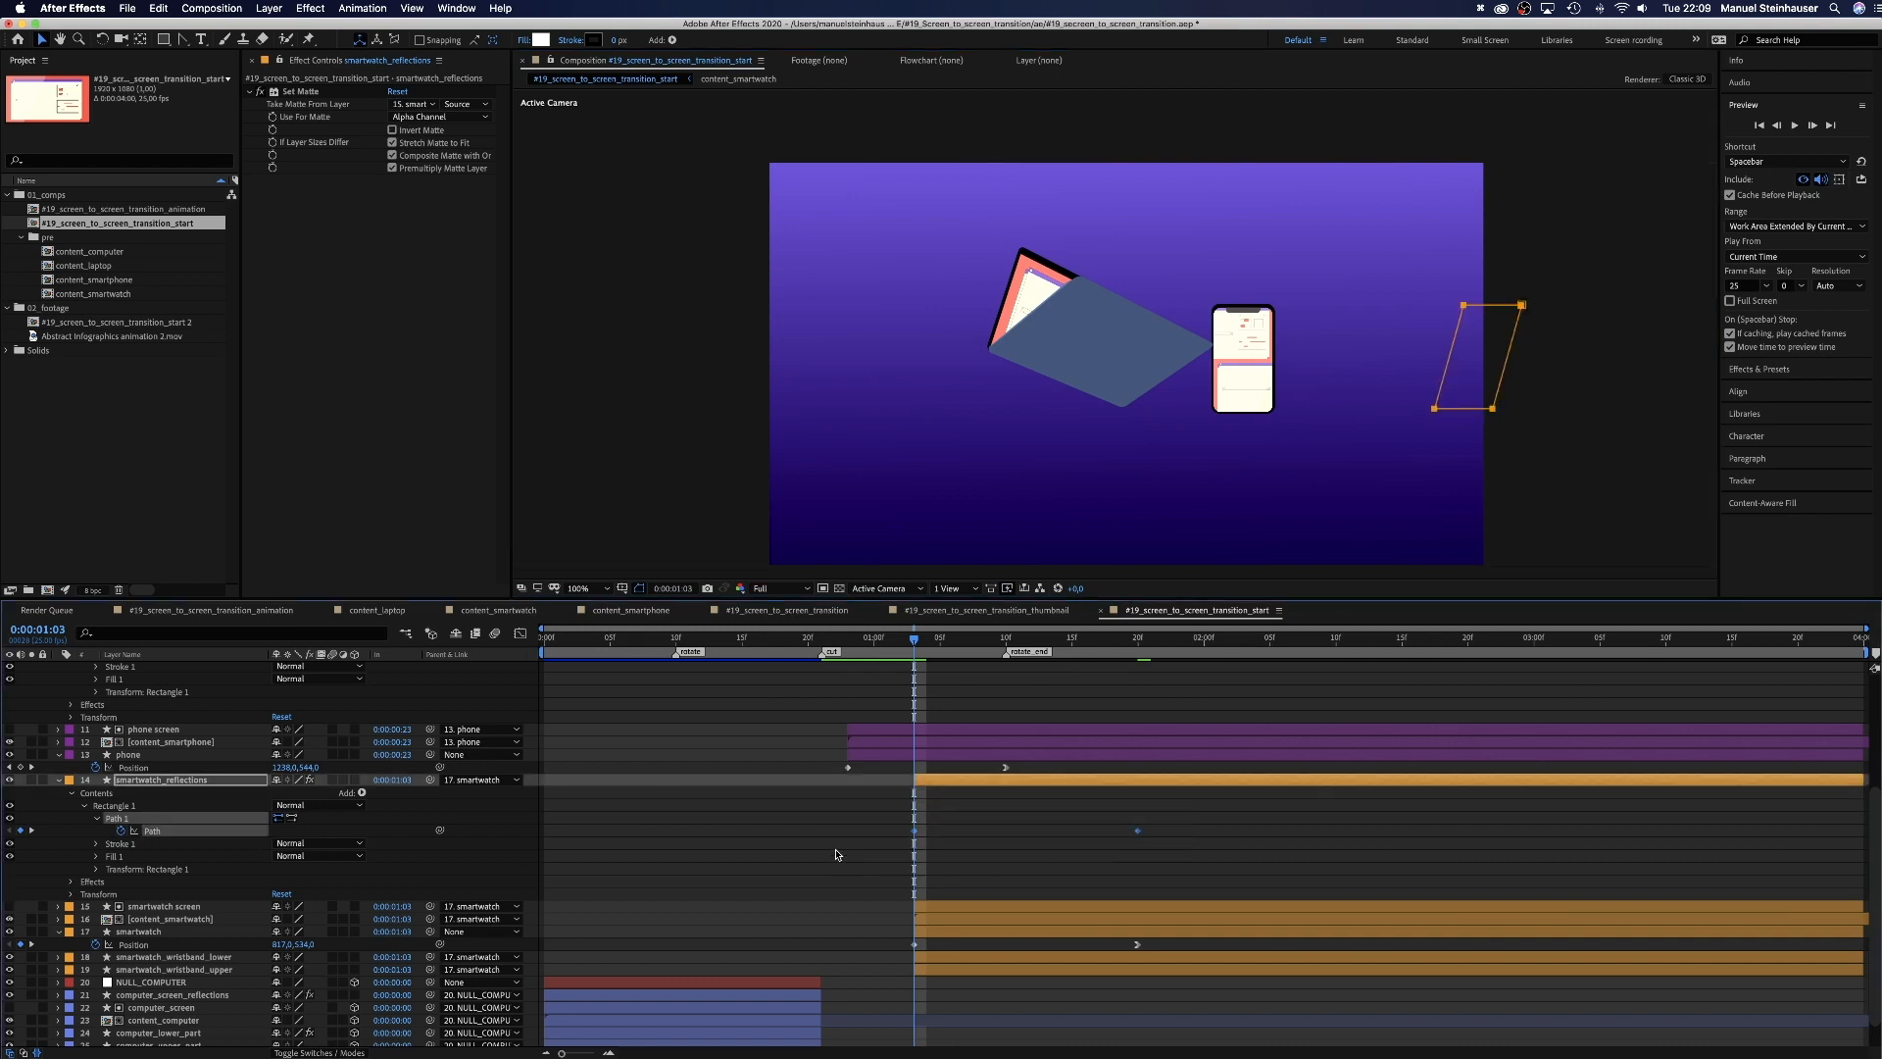
{"action": "left_click", "coordinate": [521, 635]}
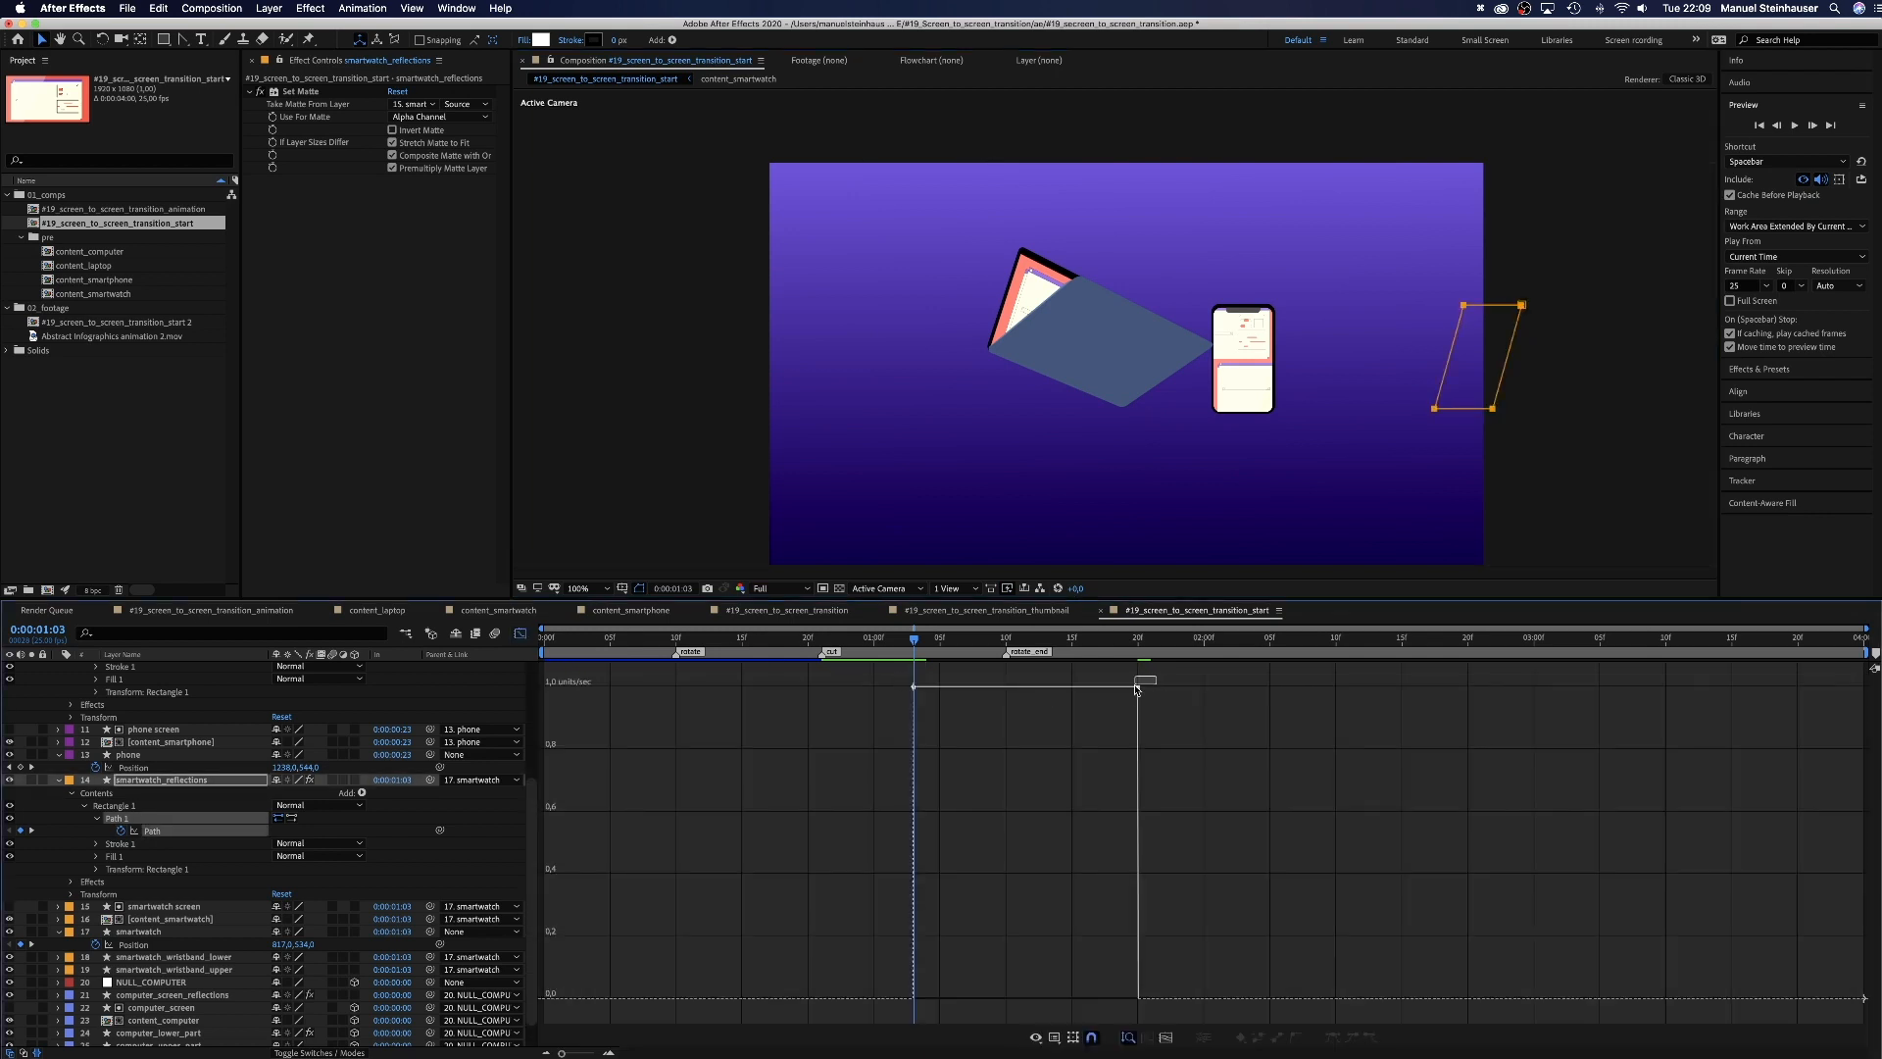
{"action": "left_click_drag", "start_coordinate": [1118, 686], "coordinate": [476, 961]}
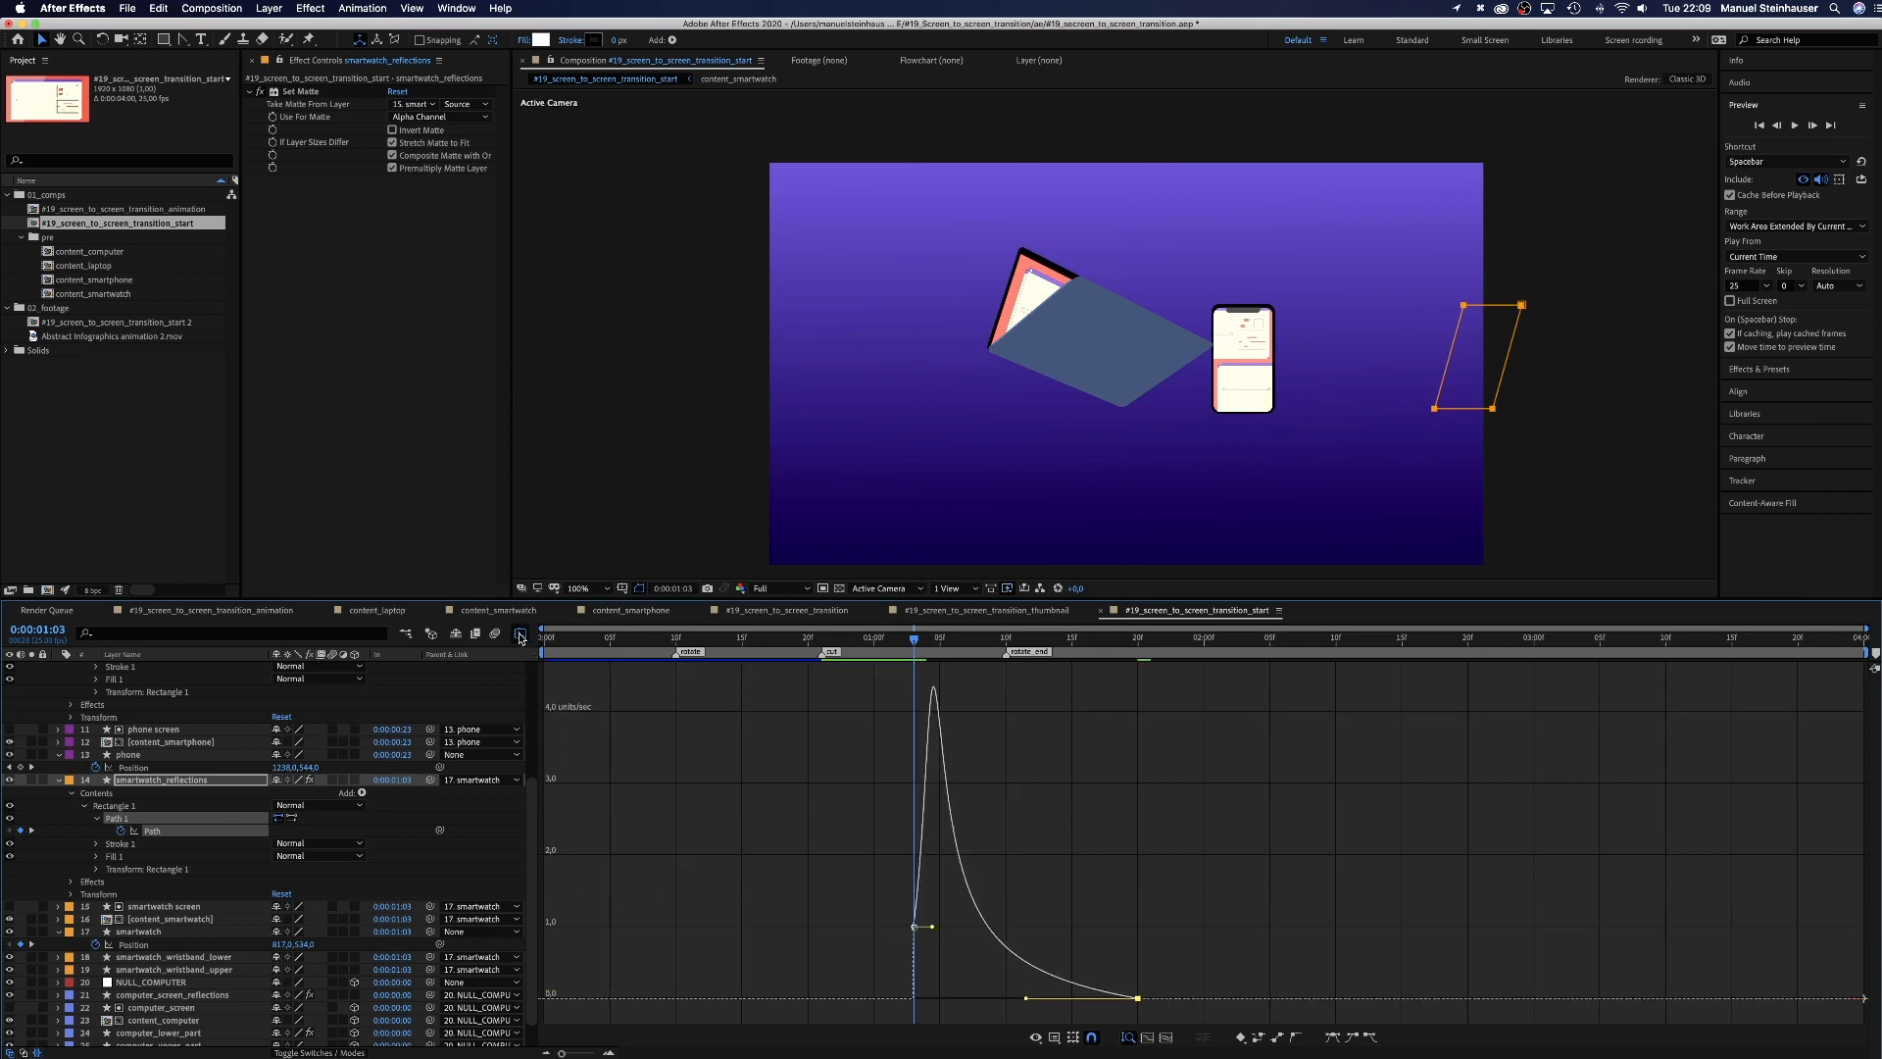
{"action": "left_click", "coordinate": [521, 635]}
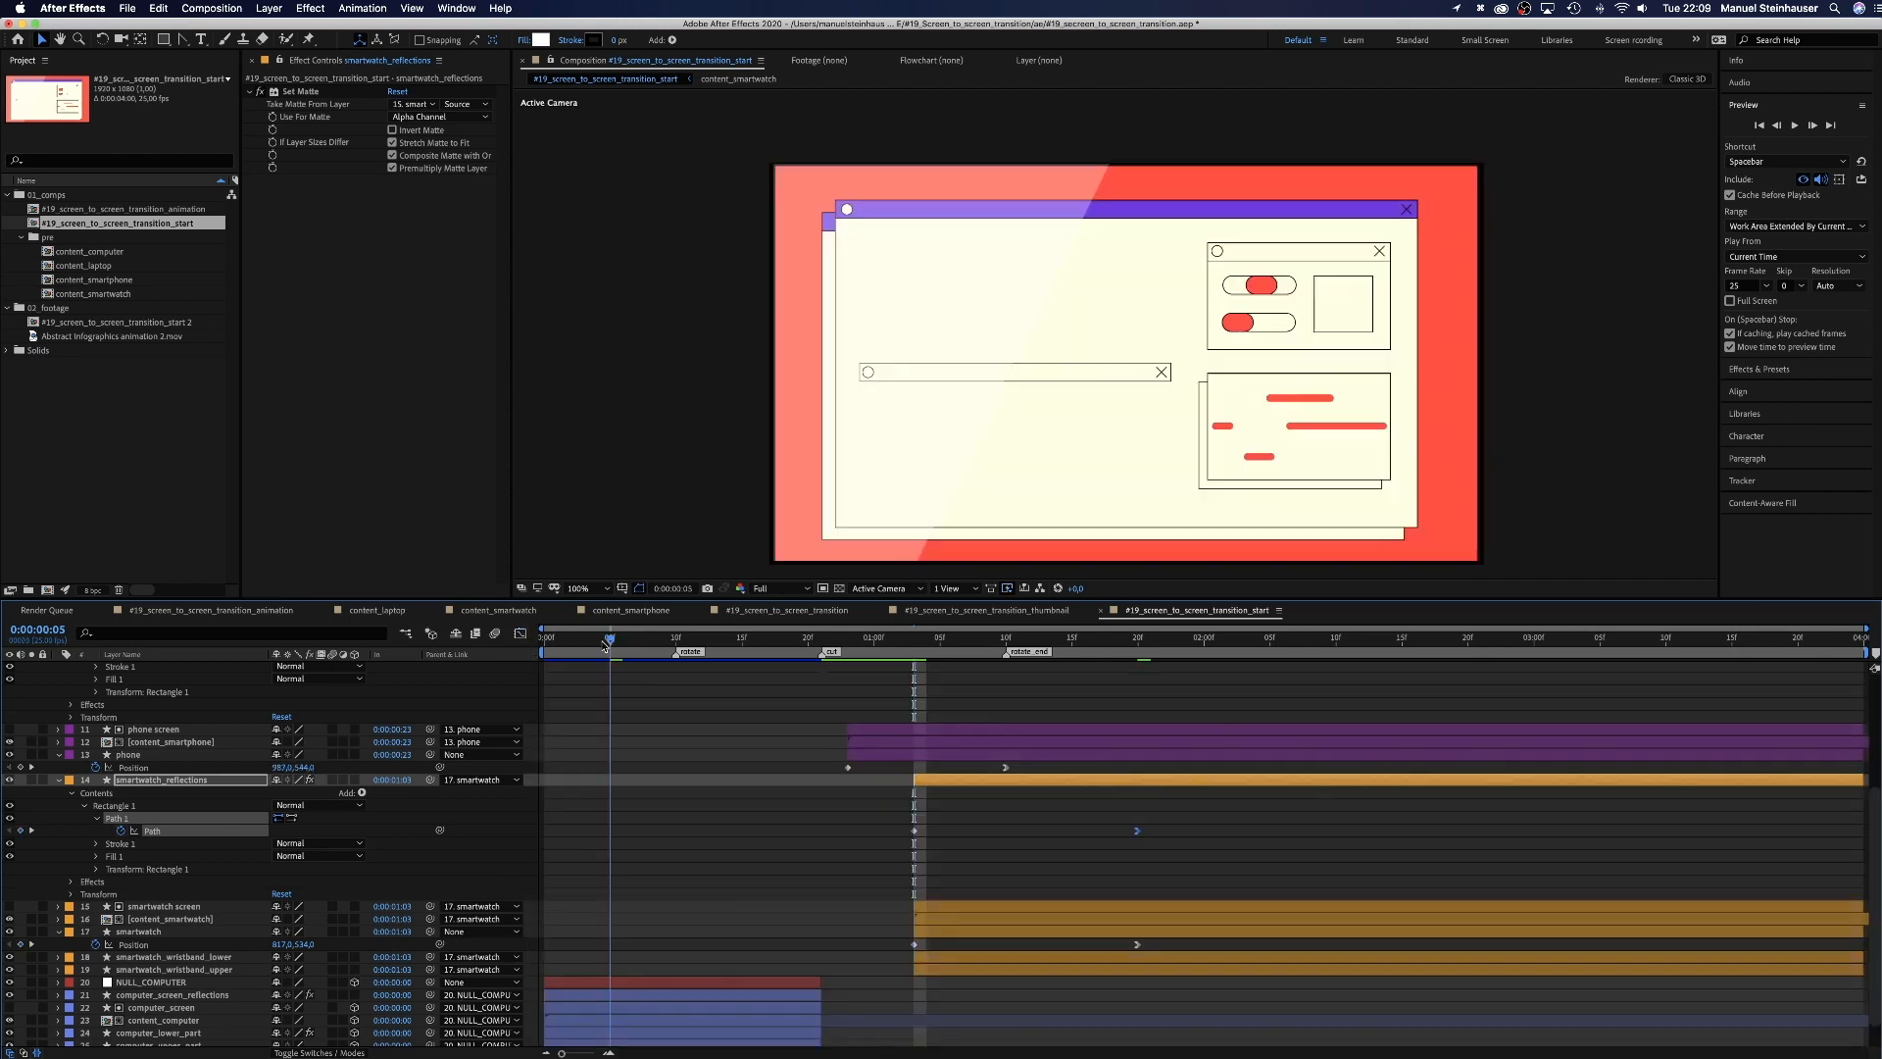
Step: Preview the device transition with the phone and smartwatch animation from the first frame
{"action": "key", "text": "Home"}
{"action": "key", "text": "space"}
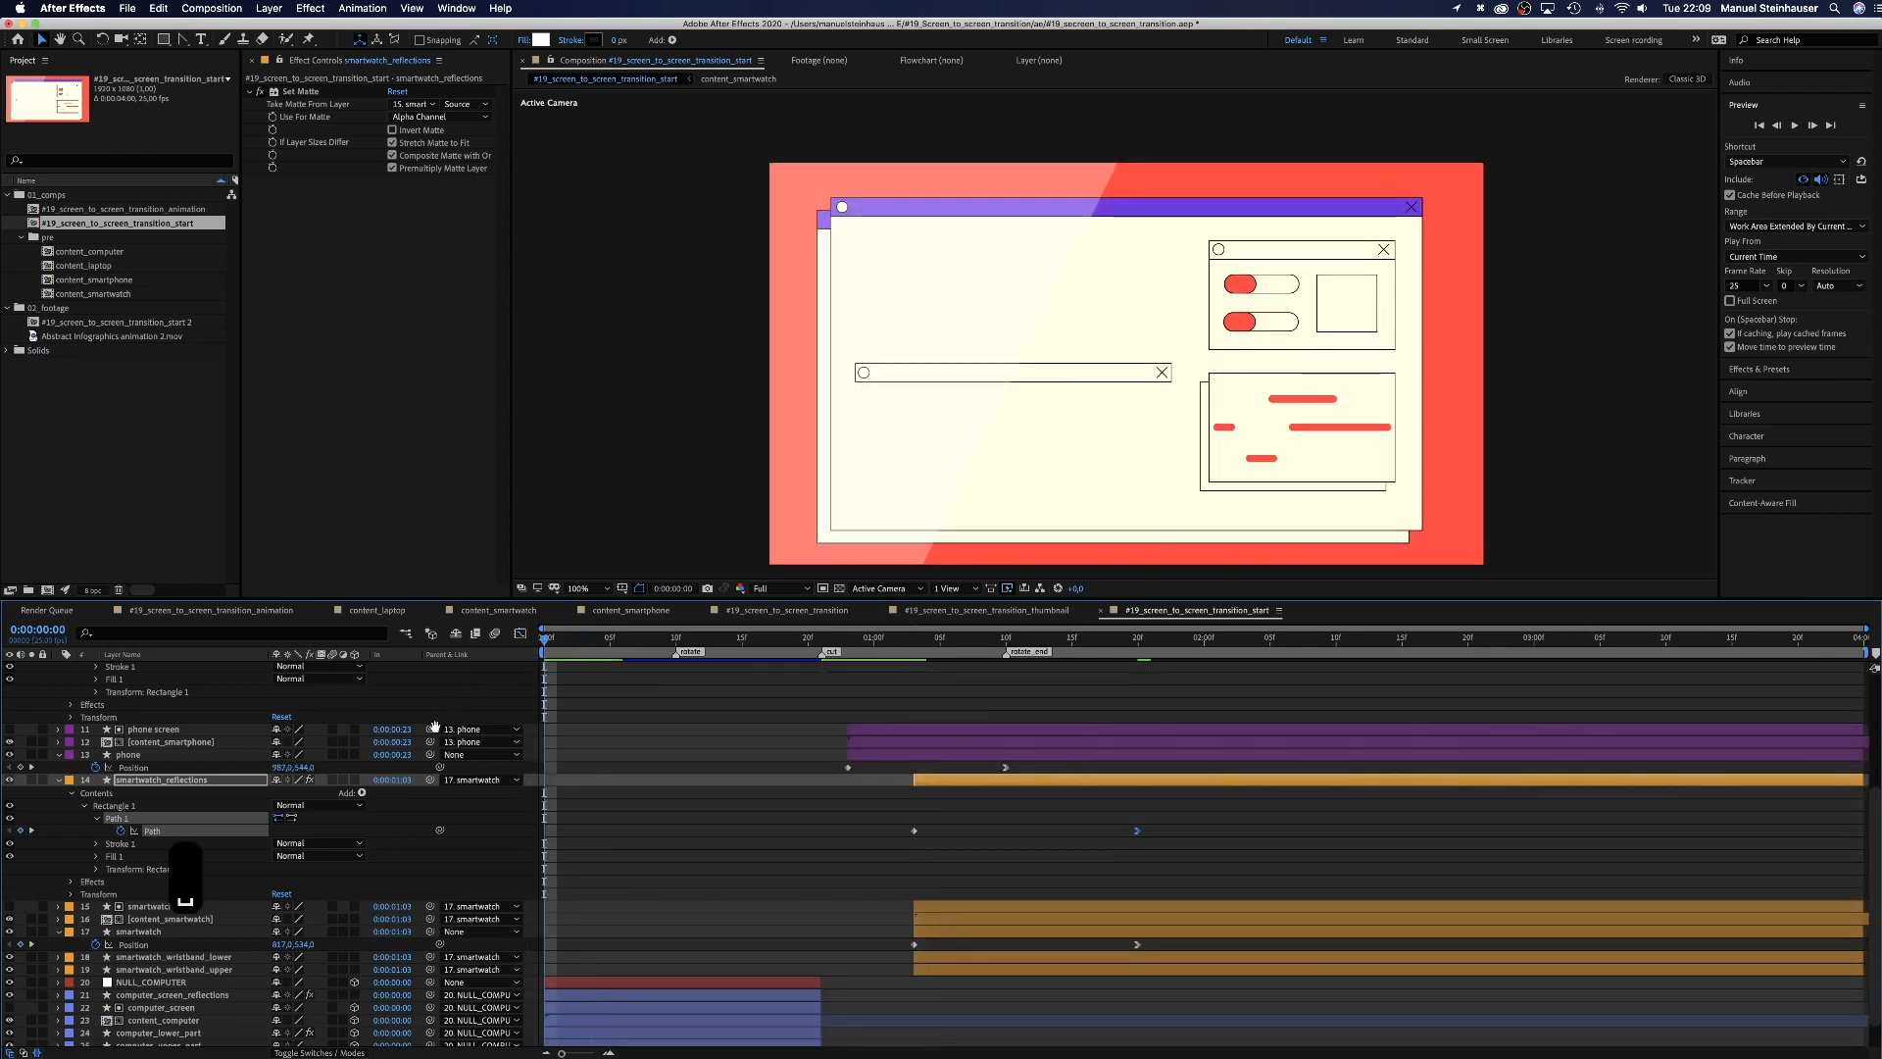